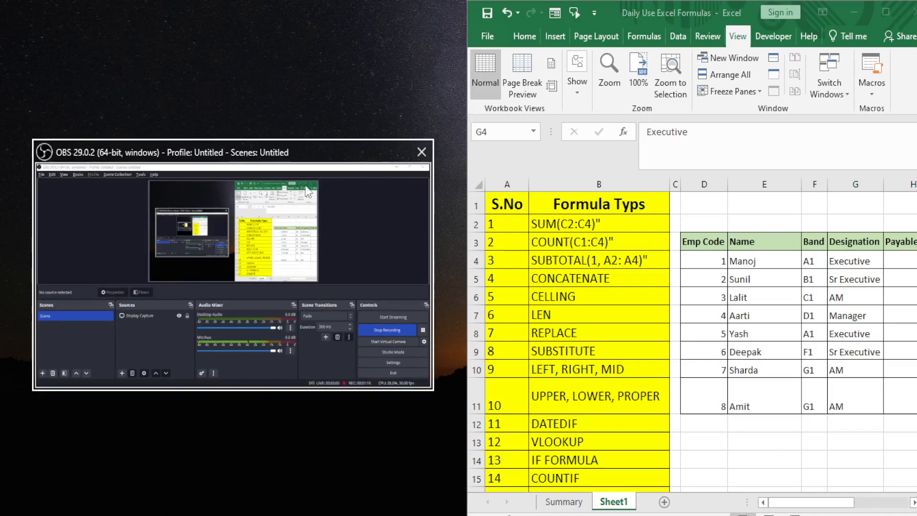
Switch to the Daily Use Excel Formulas workbook and maximize its window.
click(571, 268)
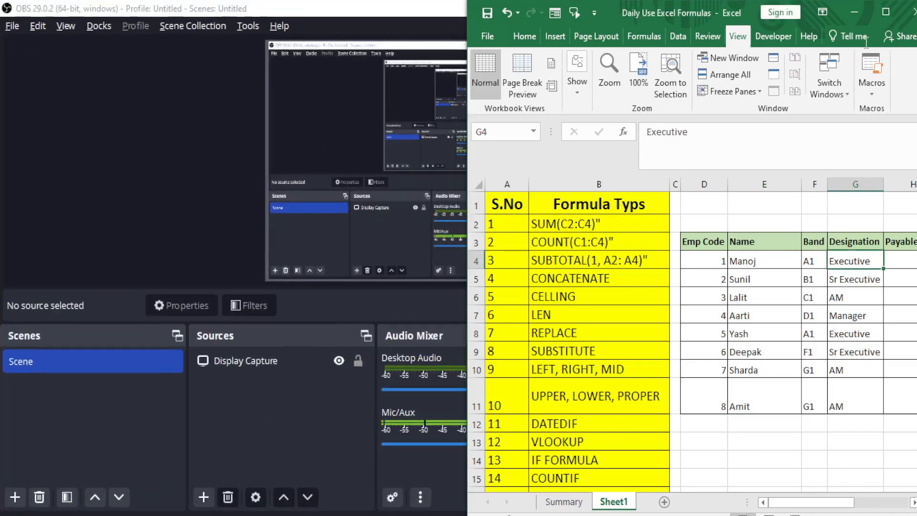
click(886, 11)
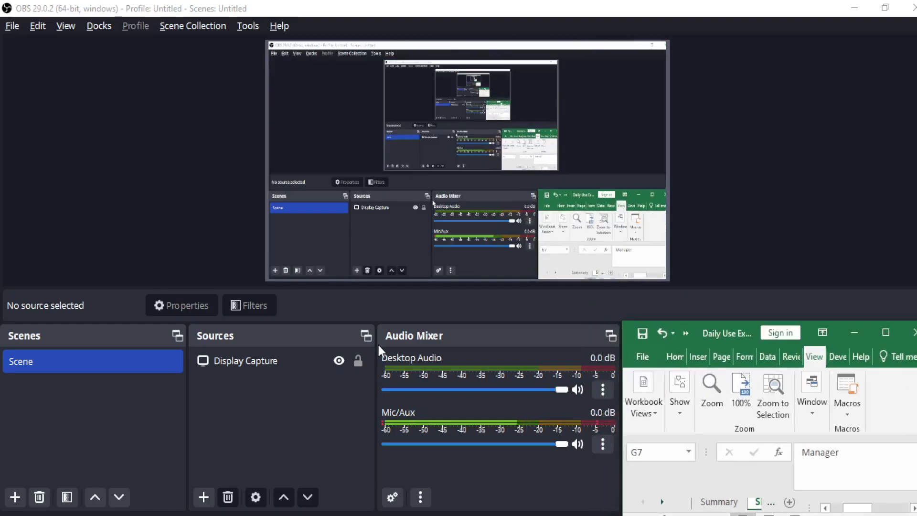
click(884, 336)
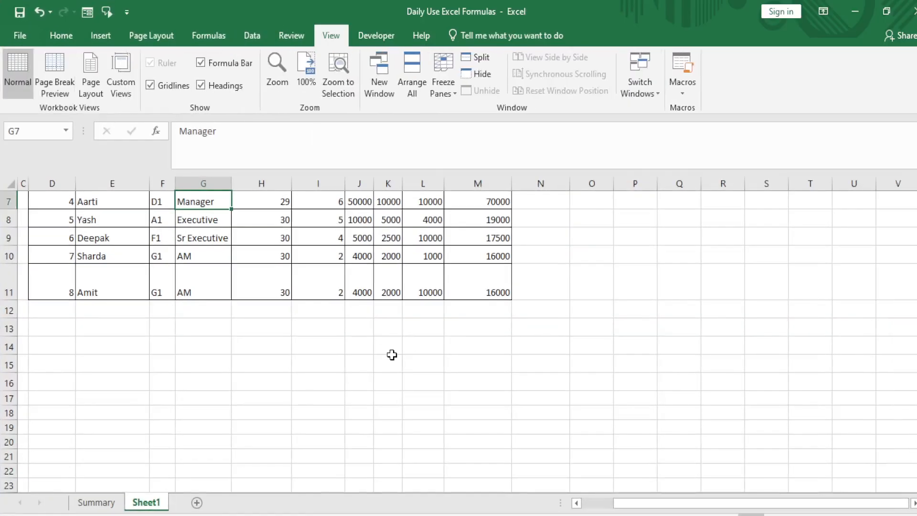
Examine the formula list and the employee table from the start of Sheet1.
click(390, 348)
key(ctrl+Up)
key(ctrl+Up)
key(ctrl+Up)
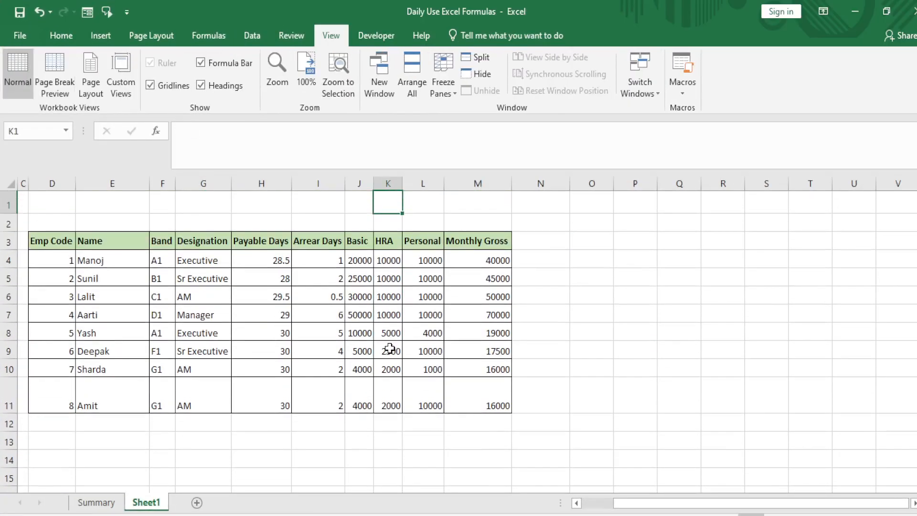
key(ctrl+Left)
key(ctrl+Left)
key(Down)
key(Right)
key(Right)
key(Down)
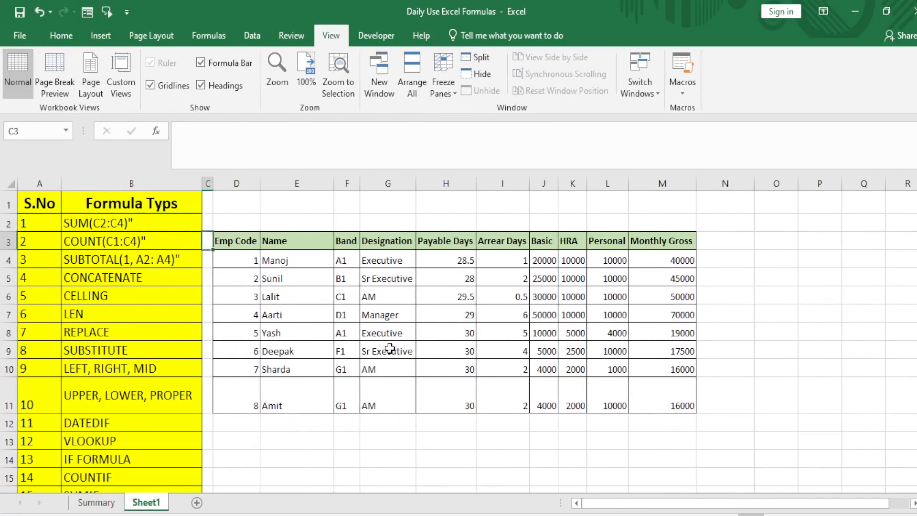
Total the Monthly Gross column in cell M12 with AutoSum over M4:M11, and review the resulting formula.
key(Right)
key(Right)
key(Right)
key(ctrl+Right)
key(Down)
key(Down)
key(Down)
key(Down)
key(Down)
key(Down)
key(Down)
key(Down)
key(Down)
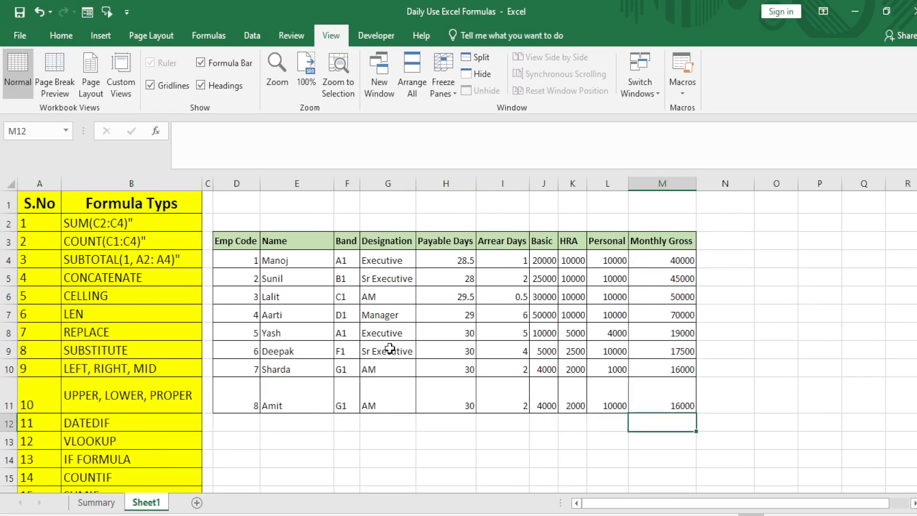
key(alt+equal)
key(Return)
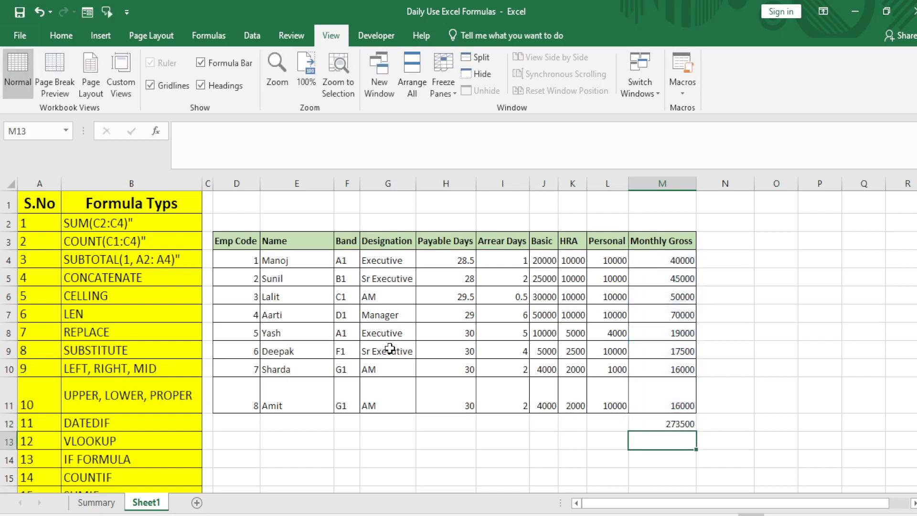
key(Up)
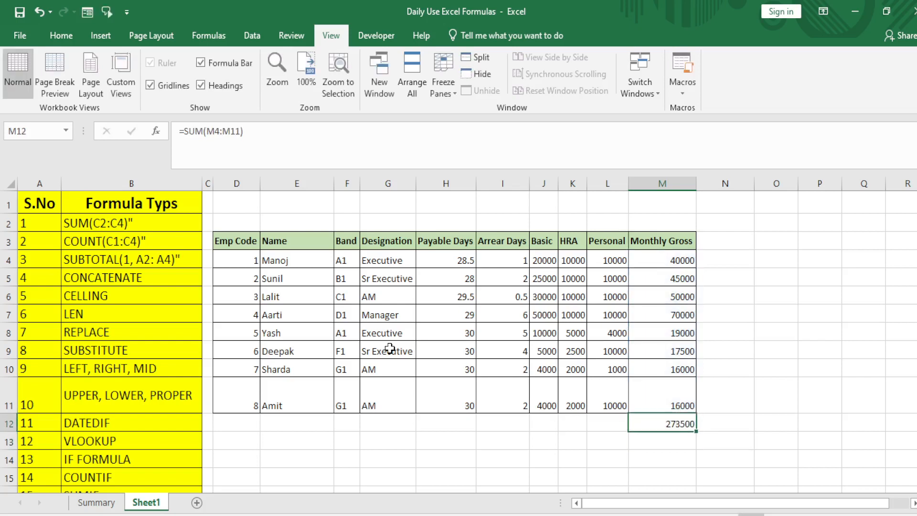
key(F2)
key(Return)
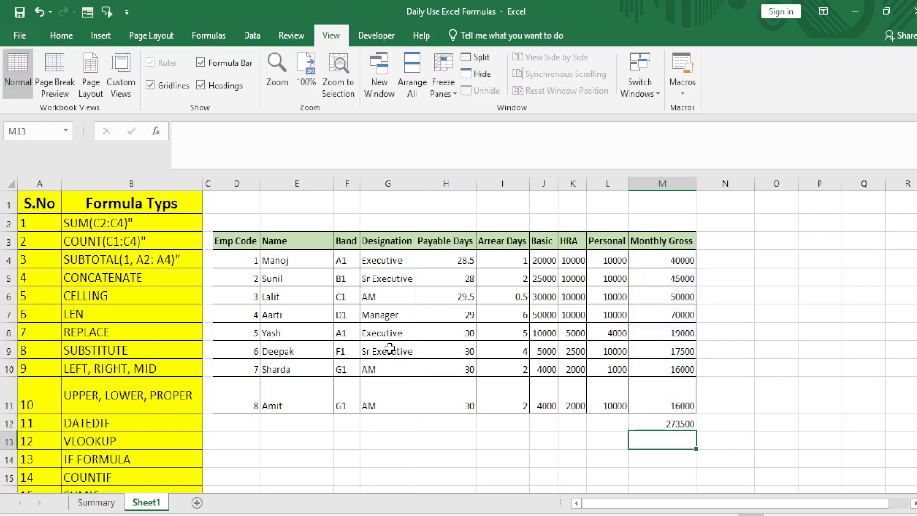
Open the On-Screen Keyboard to view the key layout, and close it again.
key(super)
text(key)
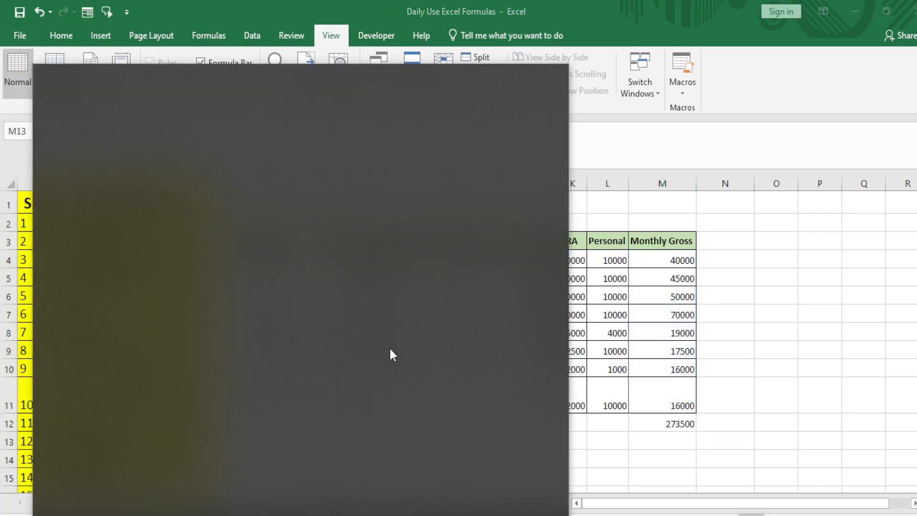
click(141, 153)
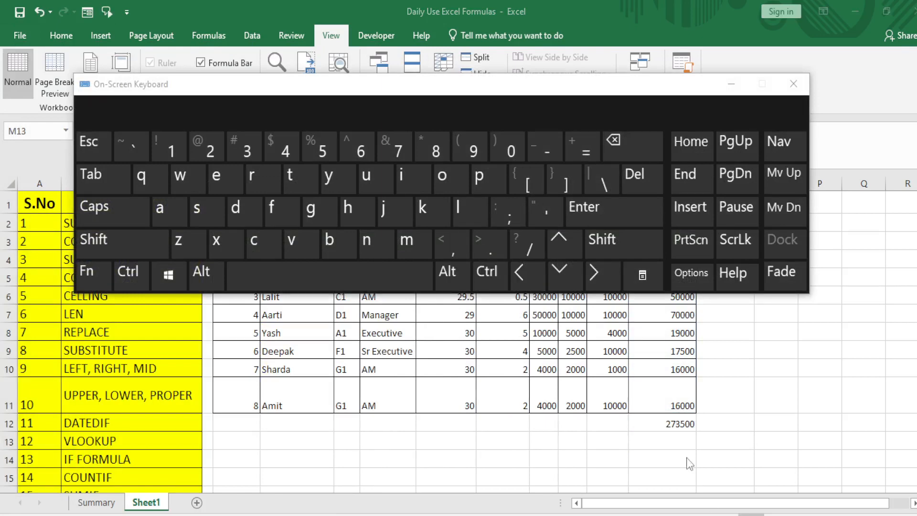
click(793, 84)
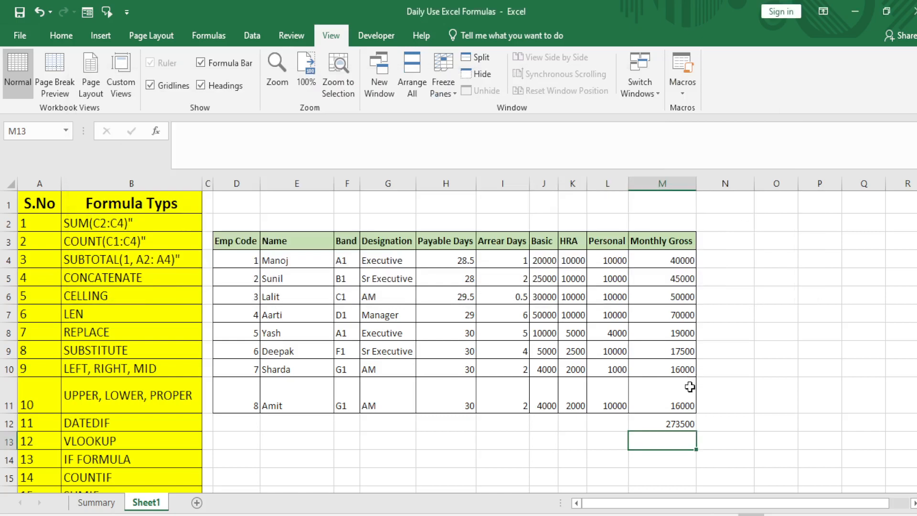
Enter the formula =SUM(M4:M11) in cell M12 to total the Monthly Gross column.
key(Up)
text(=)
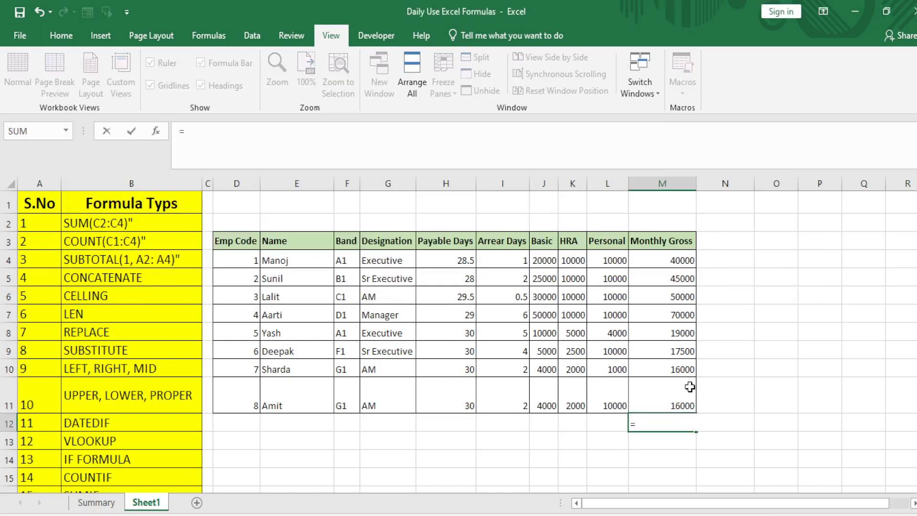
text(sum)
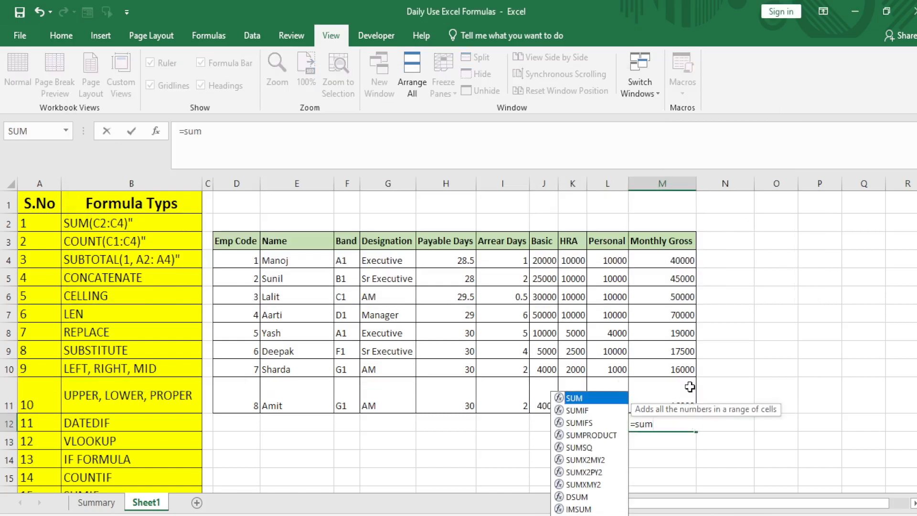
key(Tab)
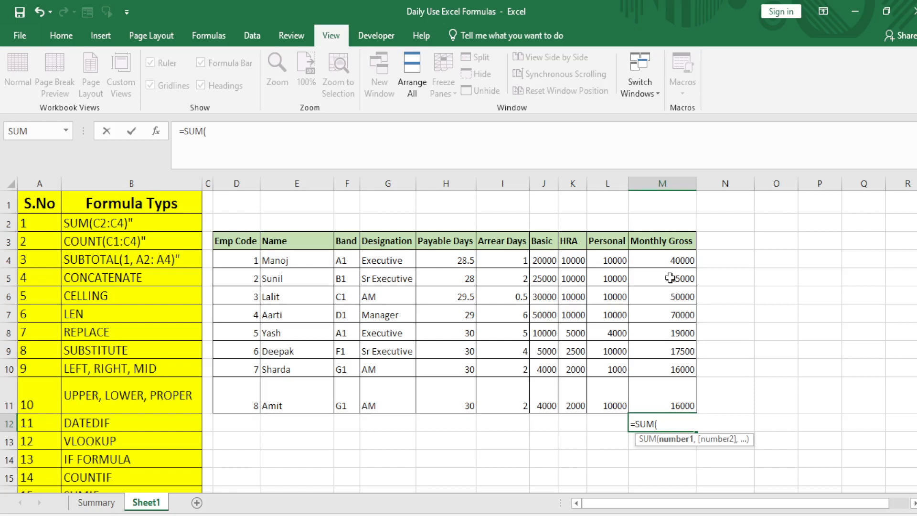
drag(670, 260, 666, 395)
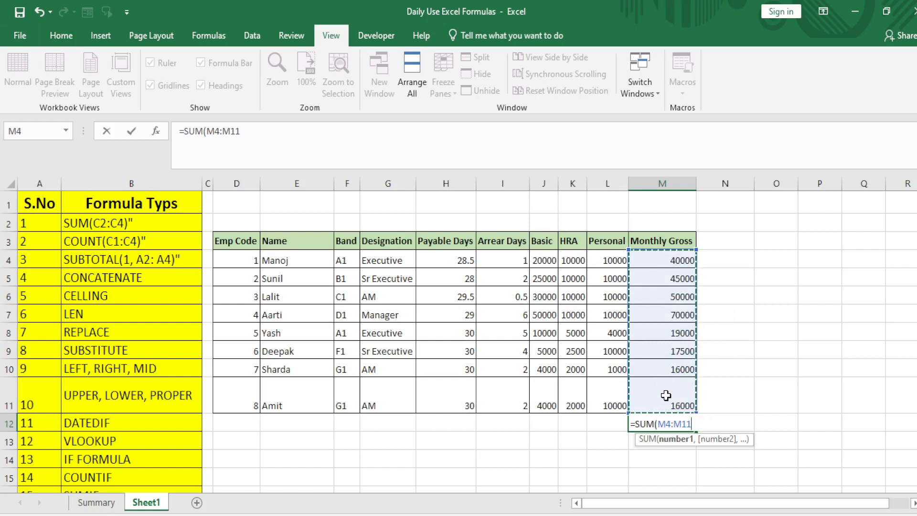
text())
key(Return)
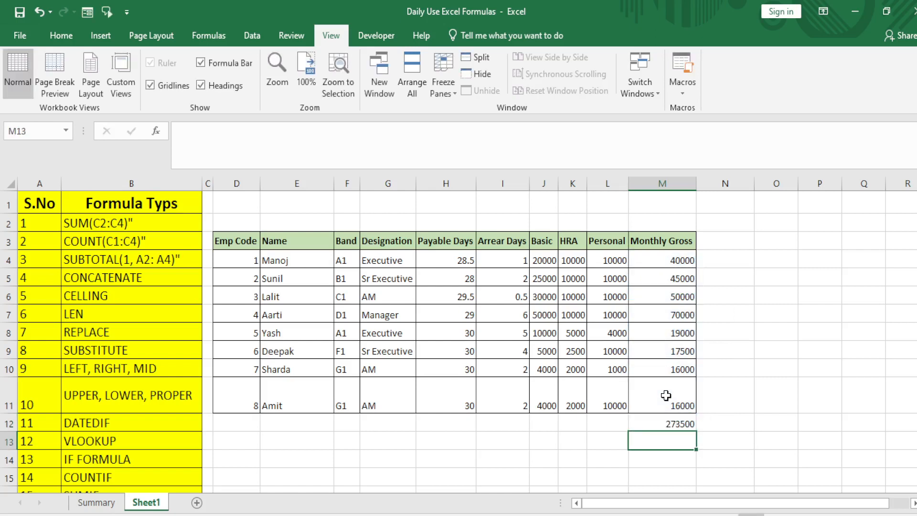
Examine the SUM formula in M12 and highlight the Monthly Gross values it adds, M4:M11.
key(Up)
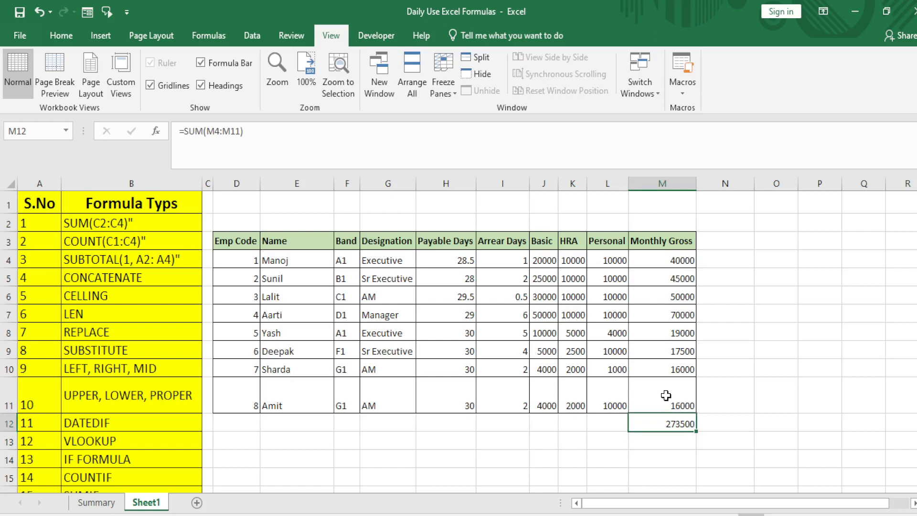
key(ctrl+Up)
key(Down)
key(shift+Down)
key(shift+Down)
key(shift+Down)
key(shift+Down)
key(shift+Down)
key(shift+Down)
key(shift+Down)
key(shift+Down)
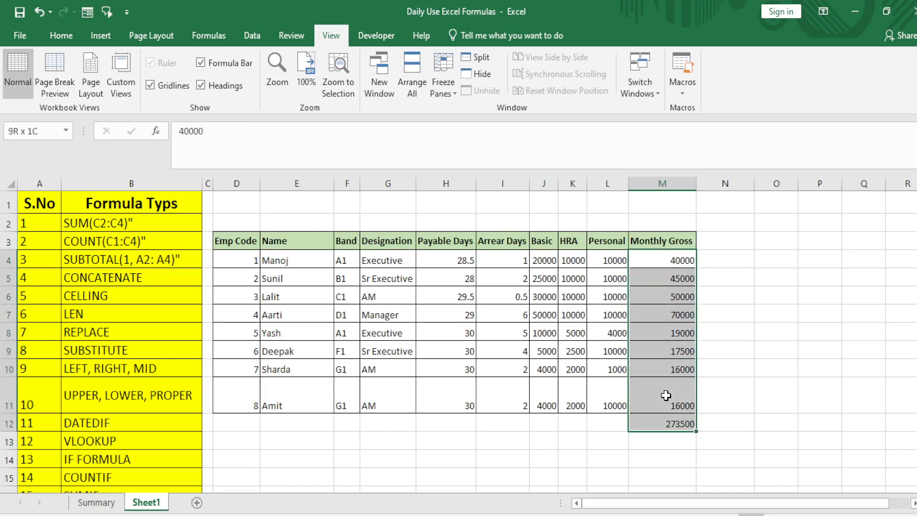
key(shift+Up)
Clear the SUM formula from cell M12.
key(ctrl+Down)
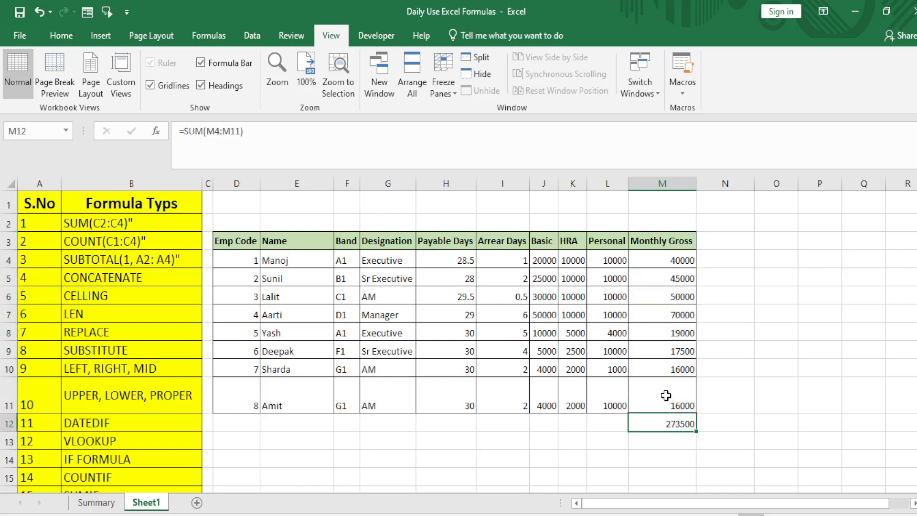
key(Delete)
key(Up)
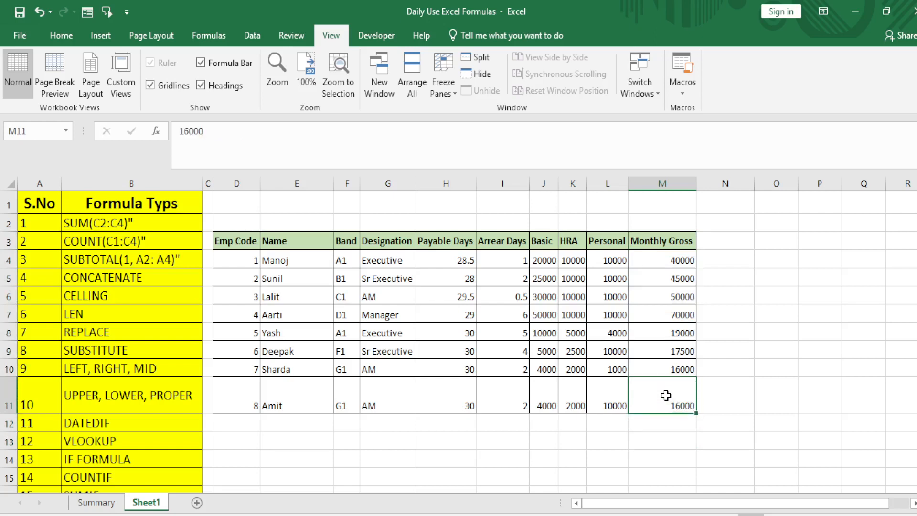
key(Down)
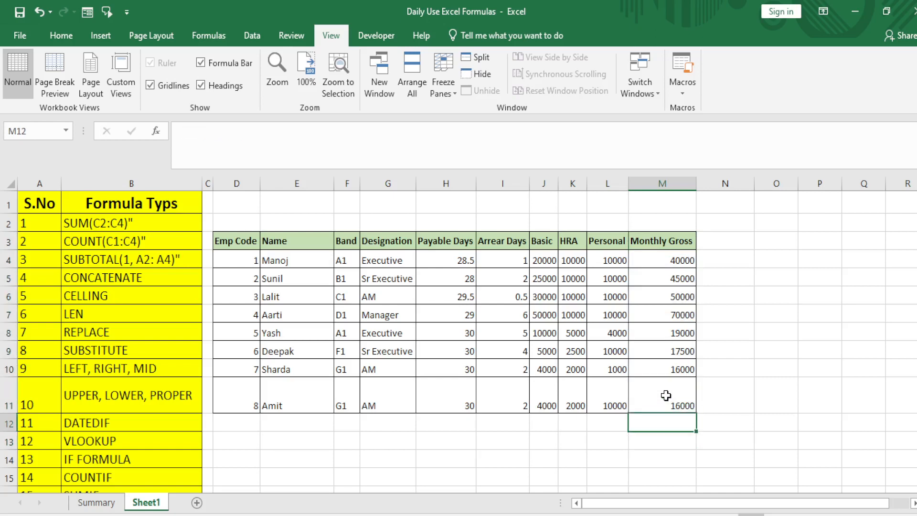
Go through the individual Monthly Gross entries from M4 down to M11.
key(Up)
key(Up)
key(Up)
key(Up)
key(Up)
key(Up)
key(Up)
key(Up)
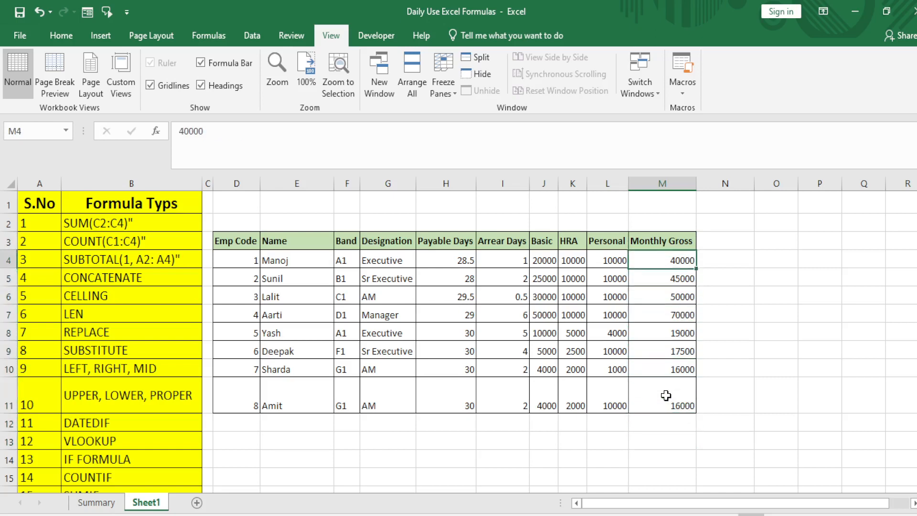
key(Down)
key(Down)
key(Down)
key(Down)
key(Down)
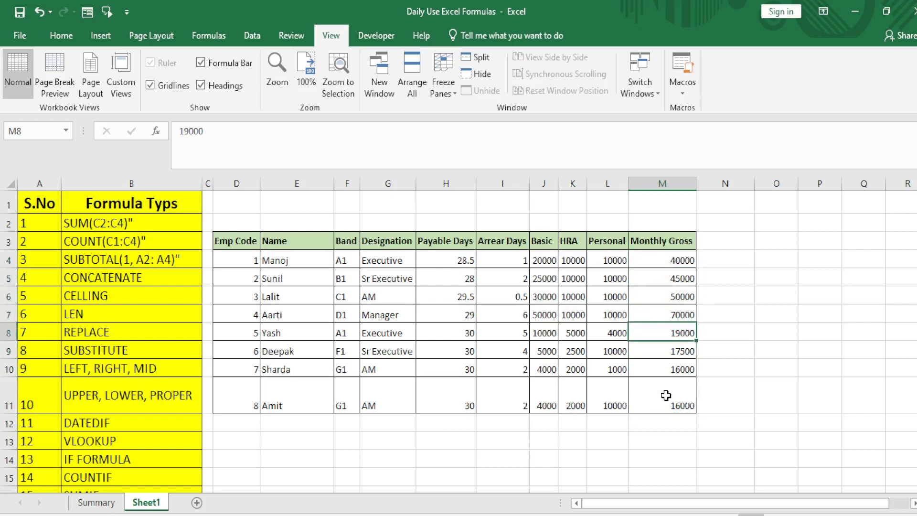
key(Down)
key(Down)
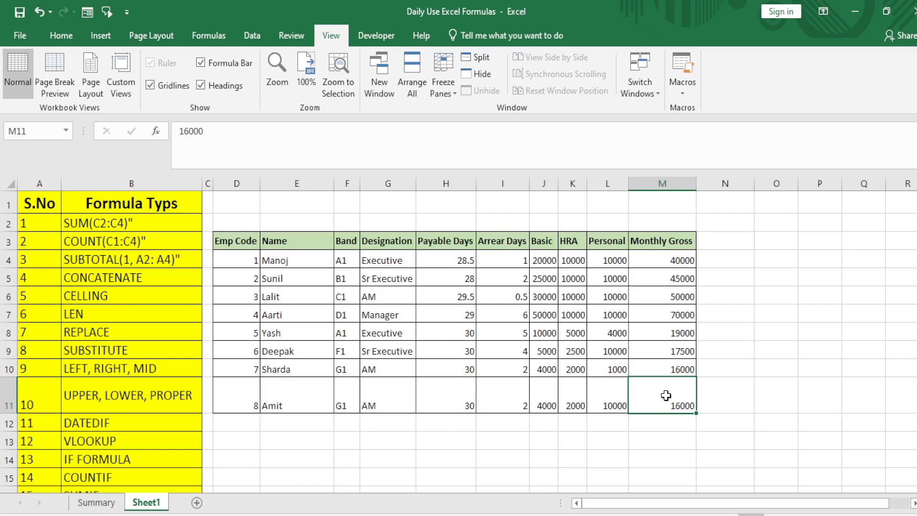
Enter the formula =COUNT(M4:M11) in cell M12 to count the Monthly Gross entries.
key(Down)
text(=cou)
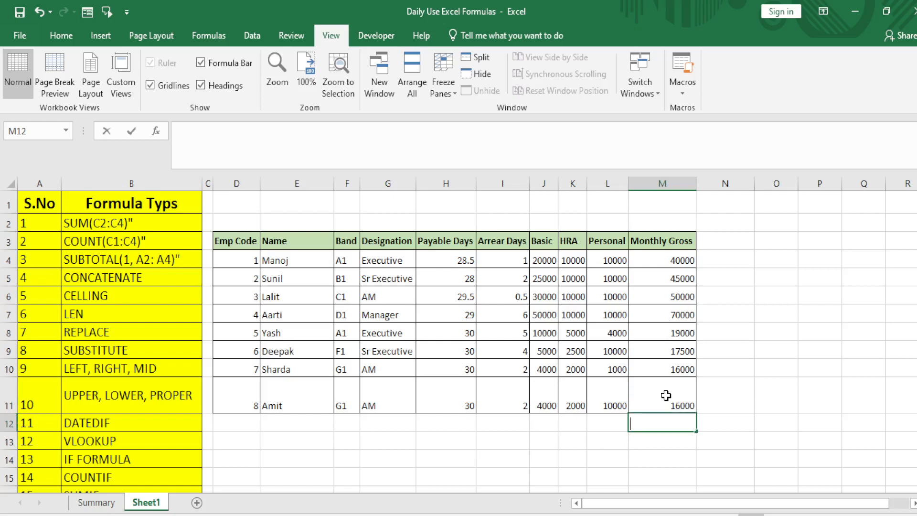
text(n)
key(Tab)
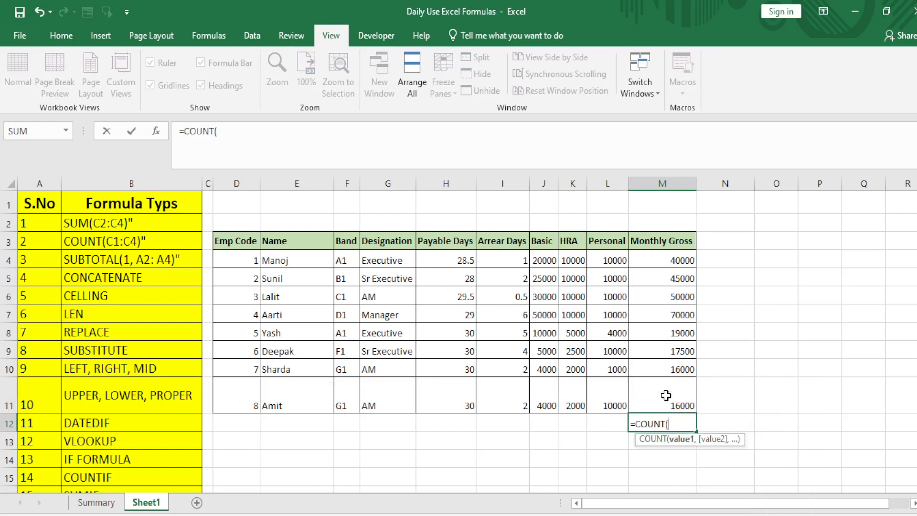
key(Up)
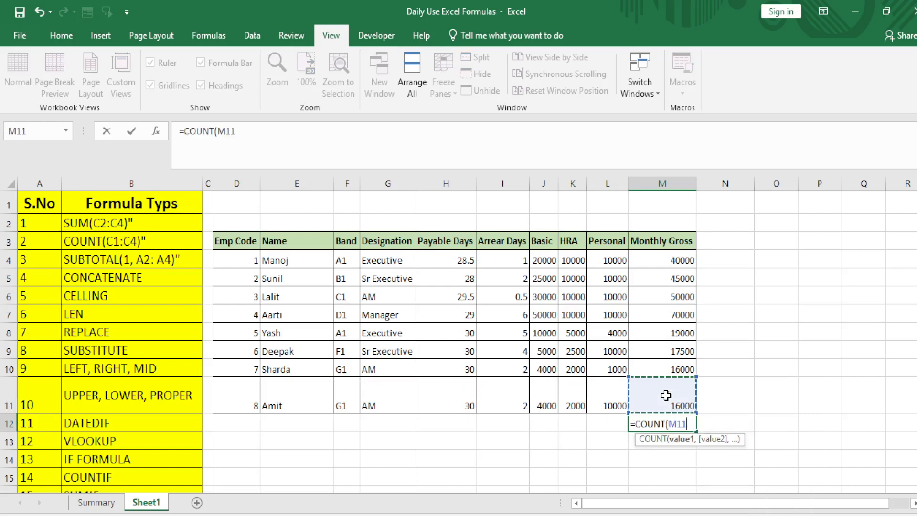
key(ctrl+shift+Up)
key(shift+Down)
text())
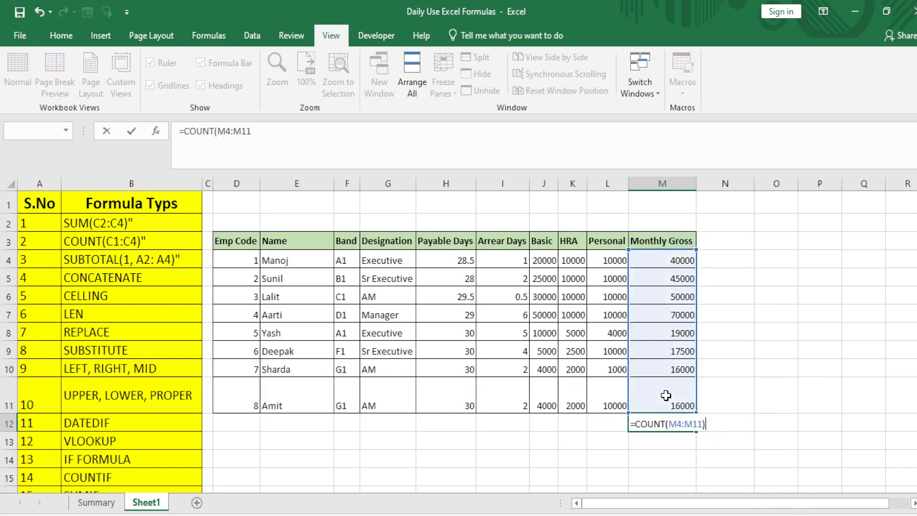
key(ctrl+Return)
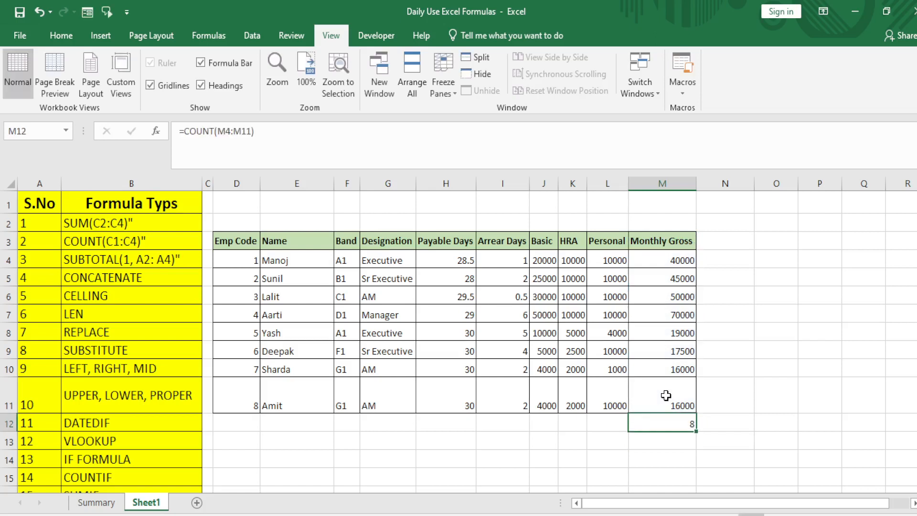
Clear the COUNT formula from cell M12.
key(Up)
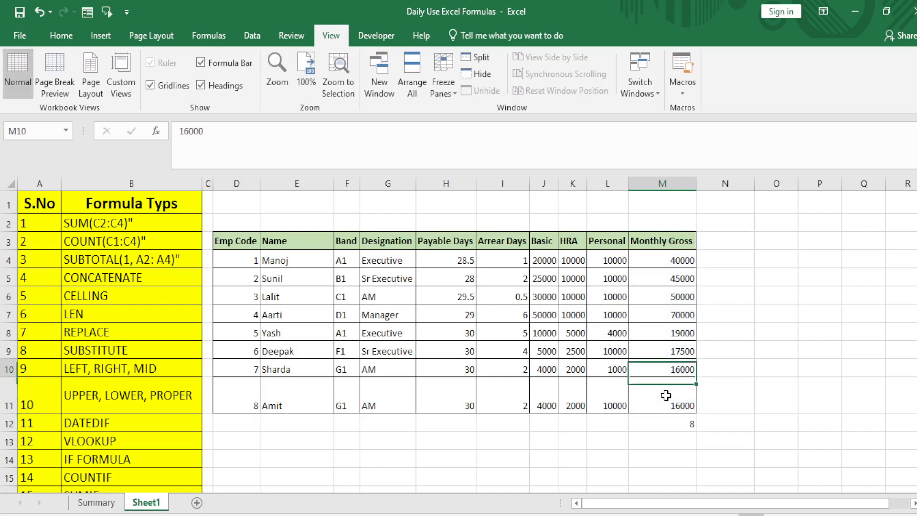
key(Down)
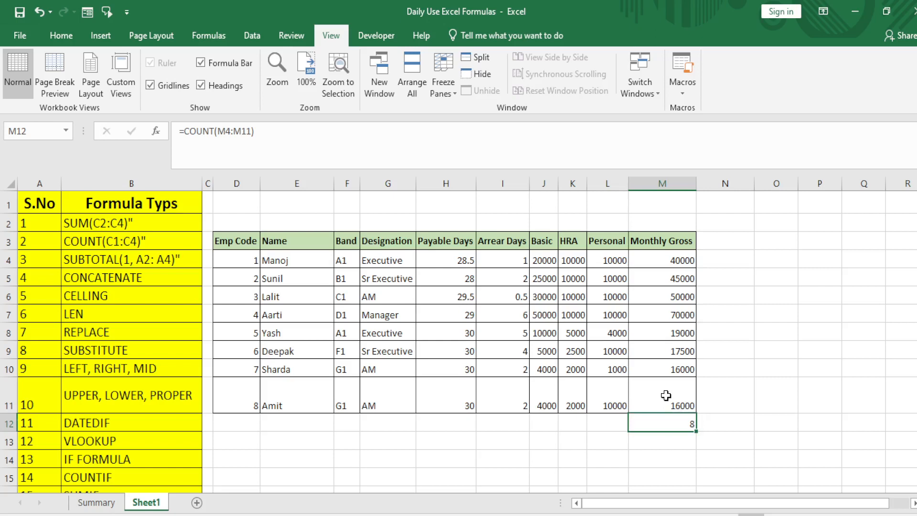
key(Delete)
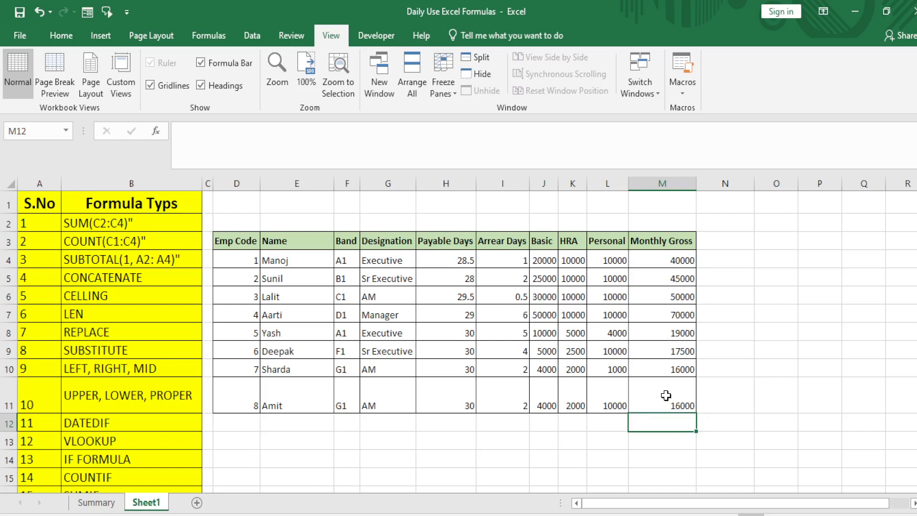
Enter the formula =SUBTOTAL(9,M4:M11) in cell M2 above the Monthly Gross header.
click(665, 395)
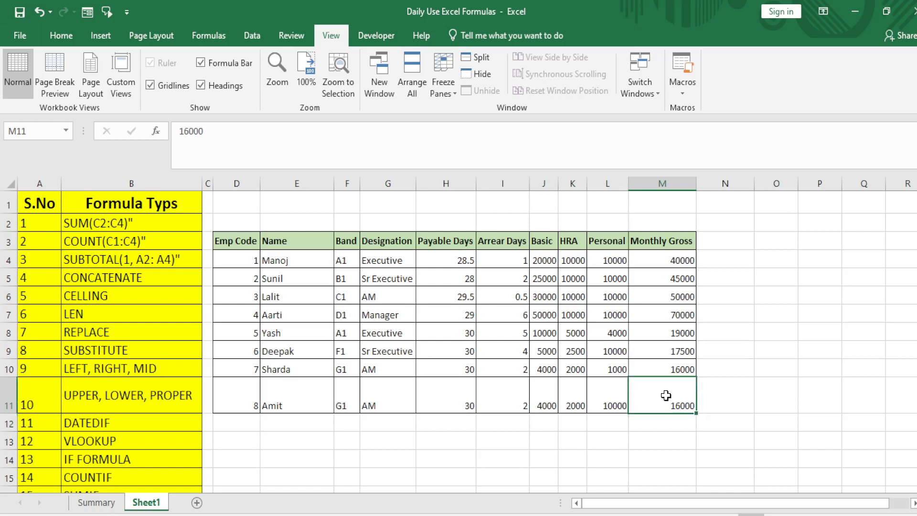
key(Up)
key(Up)
key(Up)
key(Up)
key(Up)
key(Up)
key(Up)
key(Up)
key(Up)
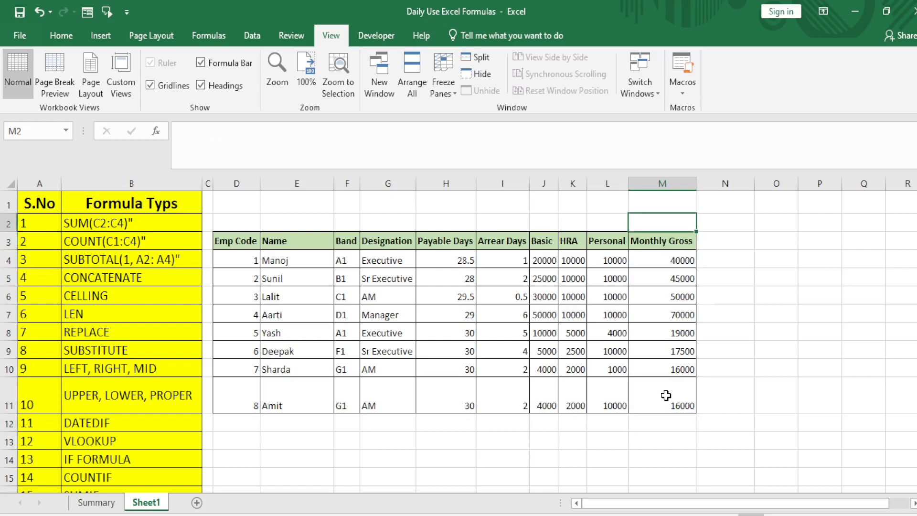
text(=sub)
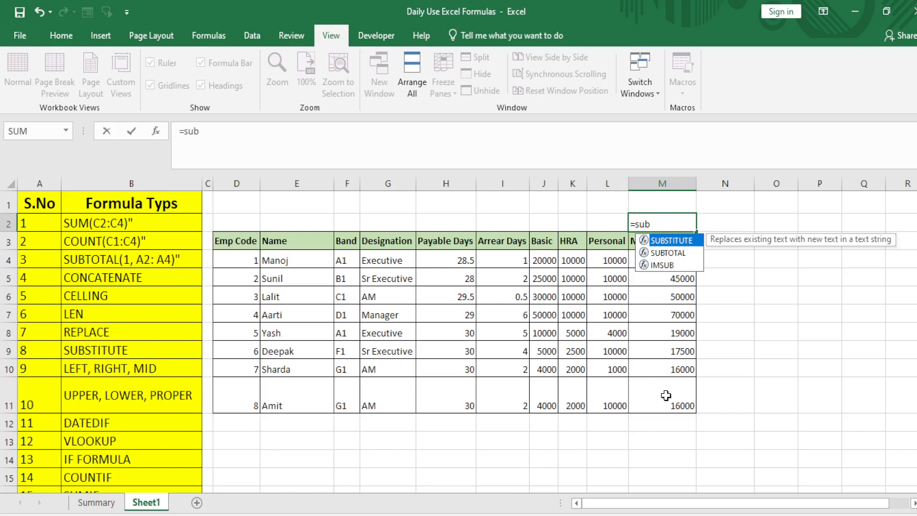
key(Down)
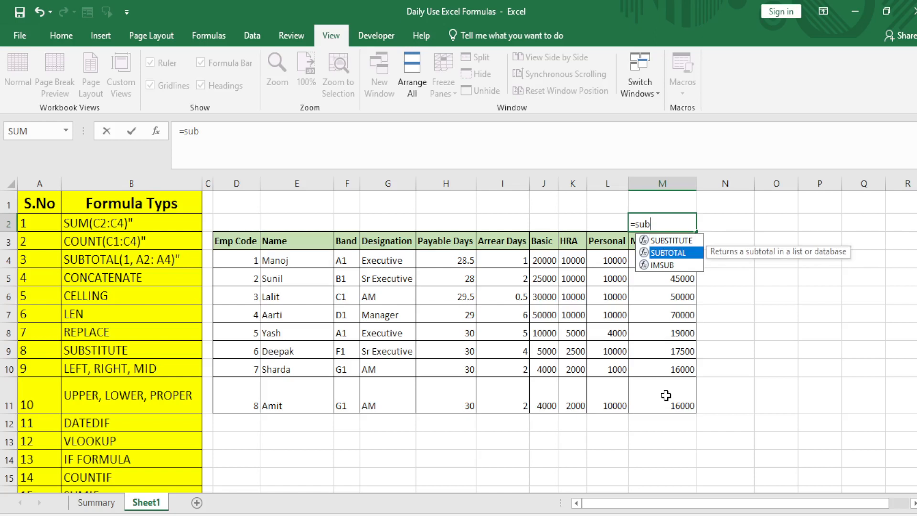
key(Tab)
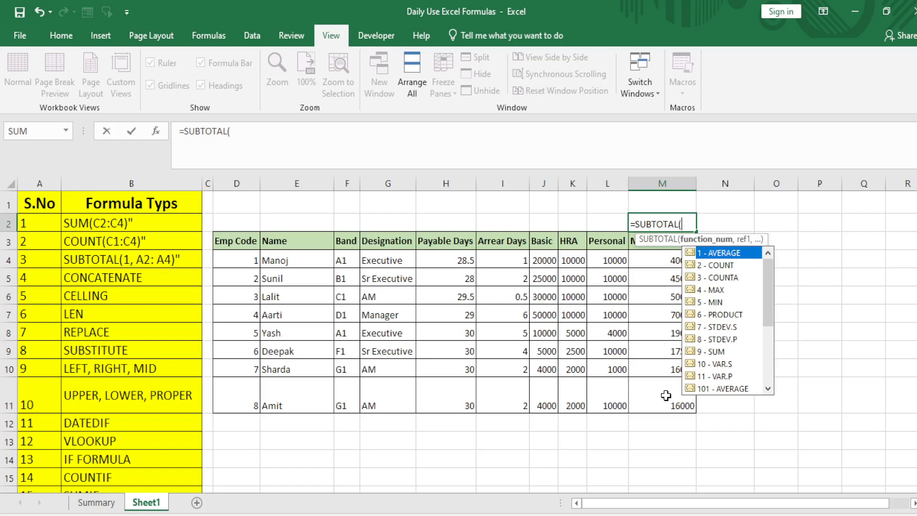
text(9,)
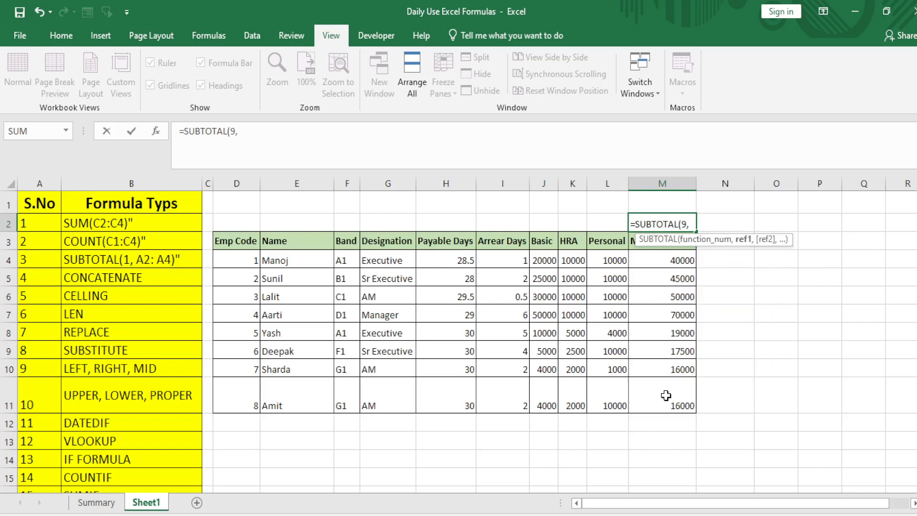
drag(668, 263, 673, 395)
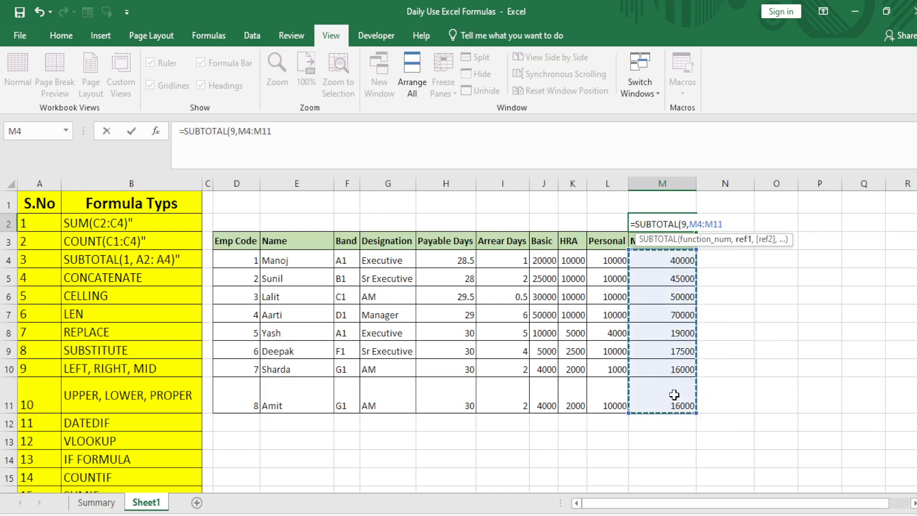
text())
key(Return)
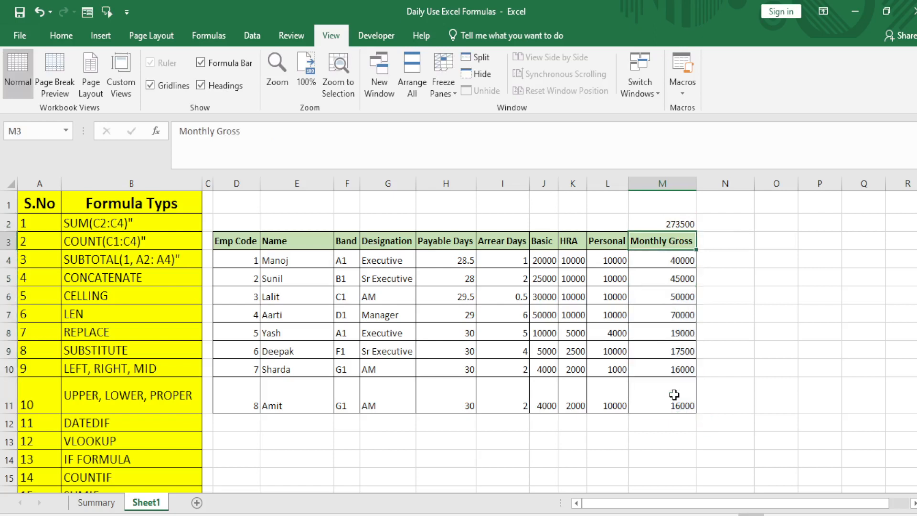
Turn on filters for the employee table's header row and filter Designation to show only Executive.
key(ctrl+shift+l)
key(Left)
key(Left)
key(Left)
key(Left)
key(Left)
key(Left)
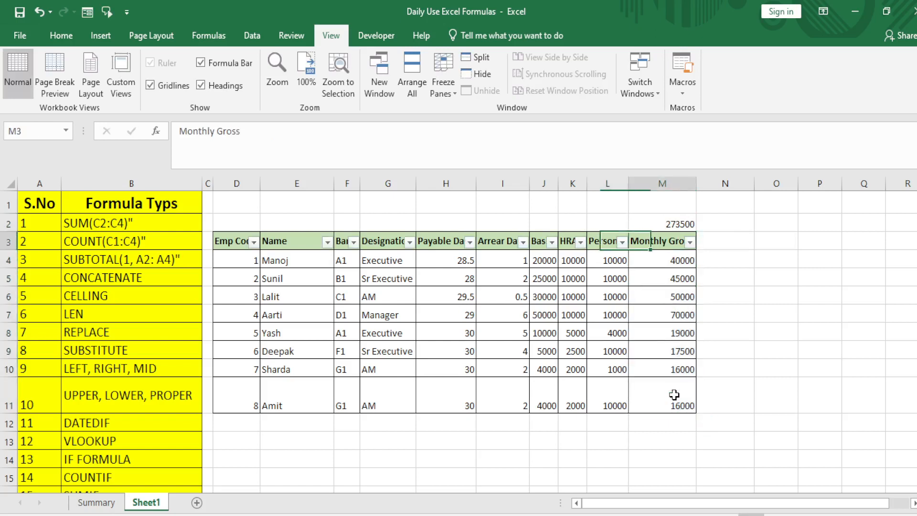
key(alt+Down)
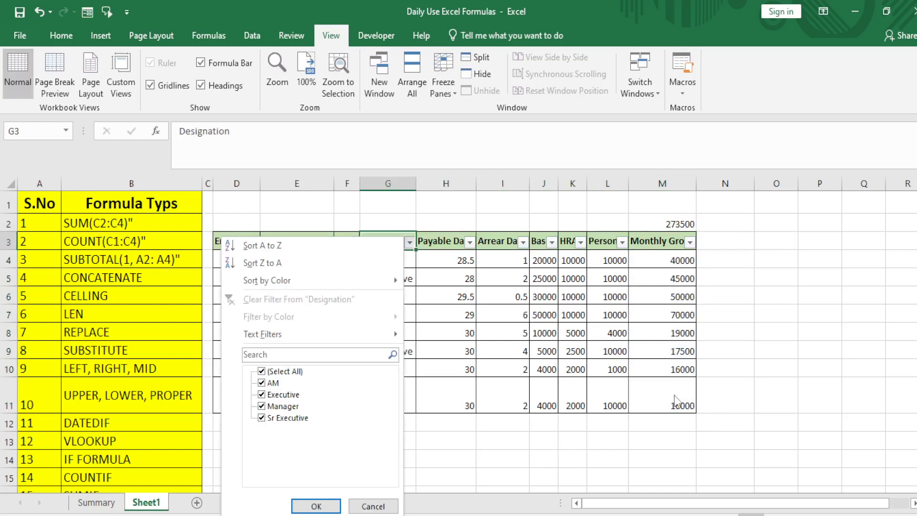
key(Down)
key(Down)
key(Down)
key(Down)
key(Down)
key(Down)
key(space)
key(Down)
key(Down)
key(space)
key(Return)
Select the visible Monthly Gross values of the Executive rows to compare them with the subtotal in M2.
key(Right)
key(Right)
key(Right)
key(Right)
key(Right)
key(Right)
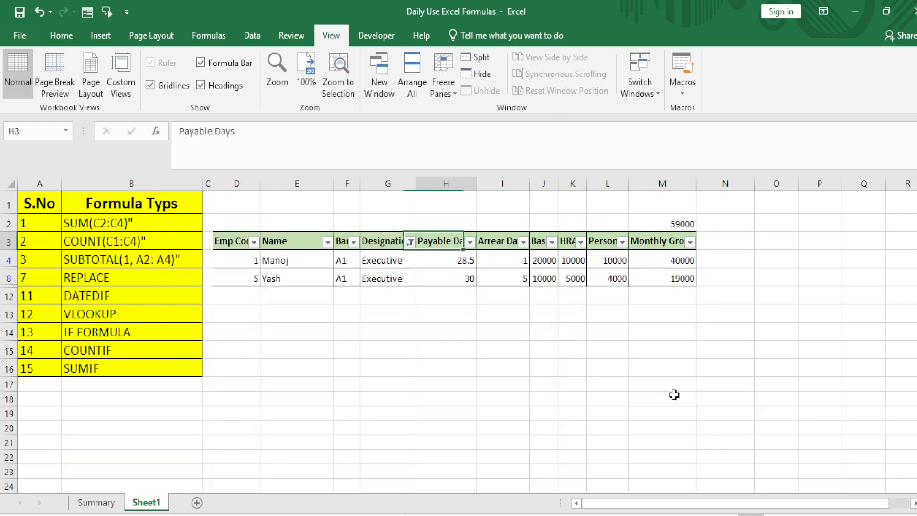
key(Down)
key(ctrl+shift+Down)
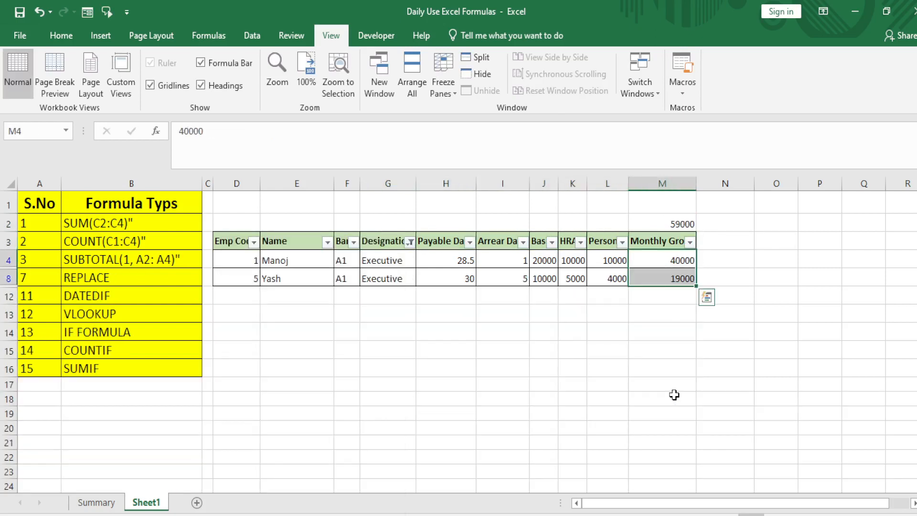
key(Up)
key(Up)
key(Down)
Change the Designation filter to show only AM instead of Executive.
key(Left)
key(Left)
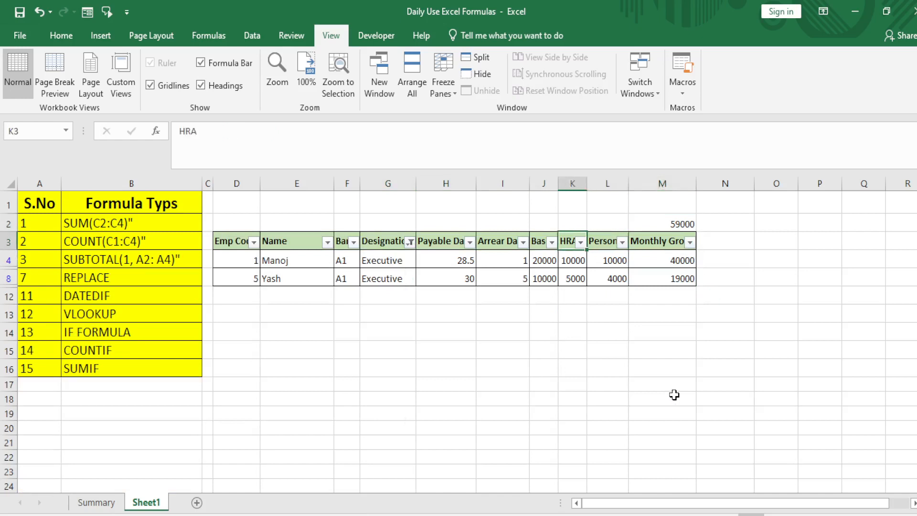
key(Left)
key(Left)
key(Left)
key(Left)
key(alt+Down)
key(Down)
key(Down)
key(Down)
key(Down)
key(Down)
key(Down)
key(Down)
key(space)
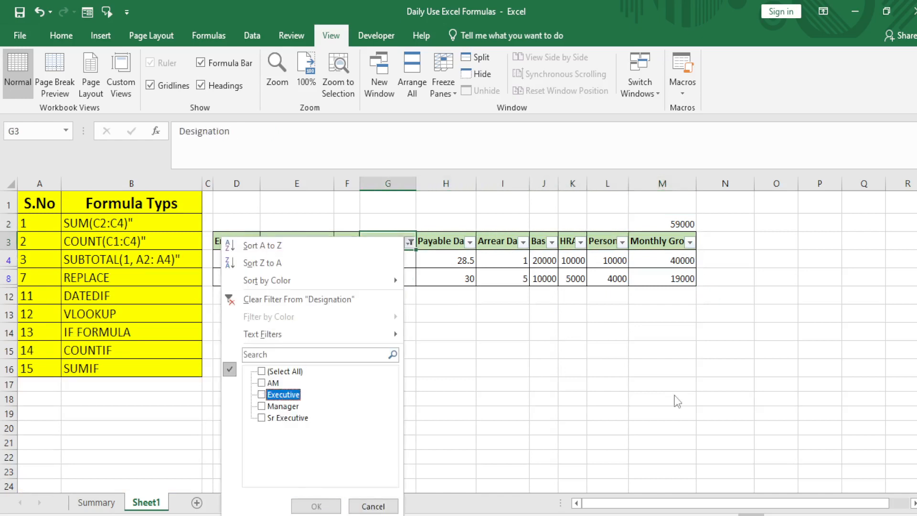
key(Down)
key(space)
key(Tab)
key(Return)
Check the SUBTOTAL formula in M2 against the visible Monthly Gross values of the AM rows.
key(Down)
key(Right)
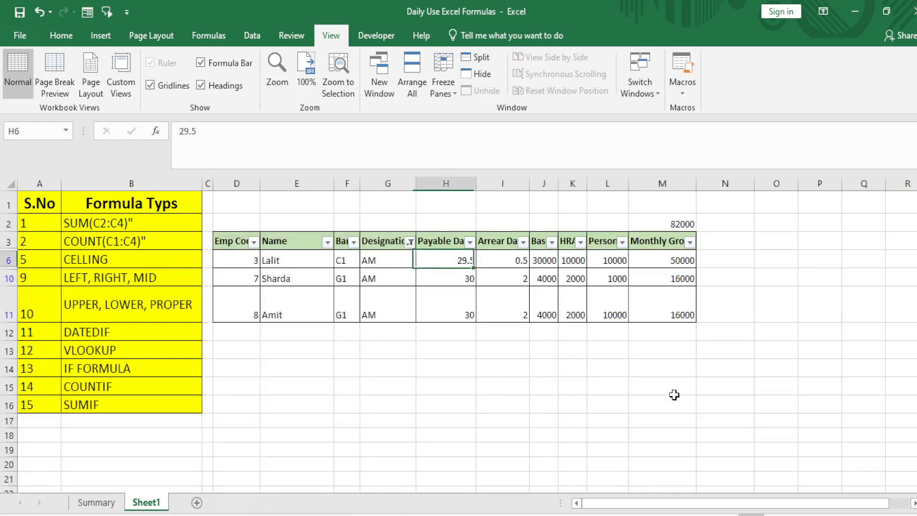
key(Right)
key(Right)
key(Right)
key(Right)
key(Right)
key(shift+Down)
key(shift+Down)
key(Up)
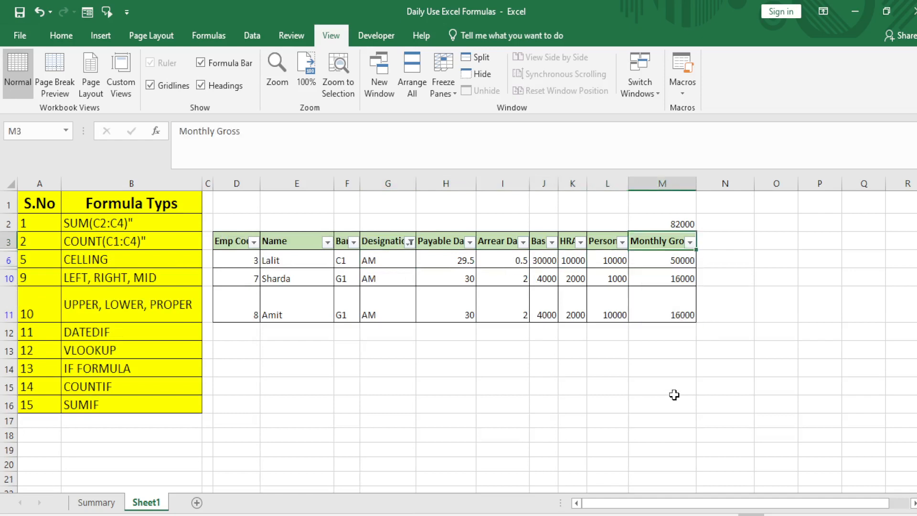
key(Up)
key(Down)
key(Up)
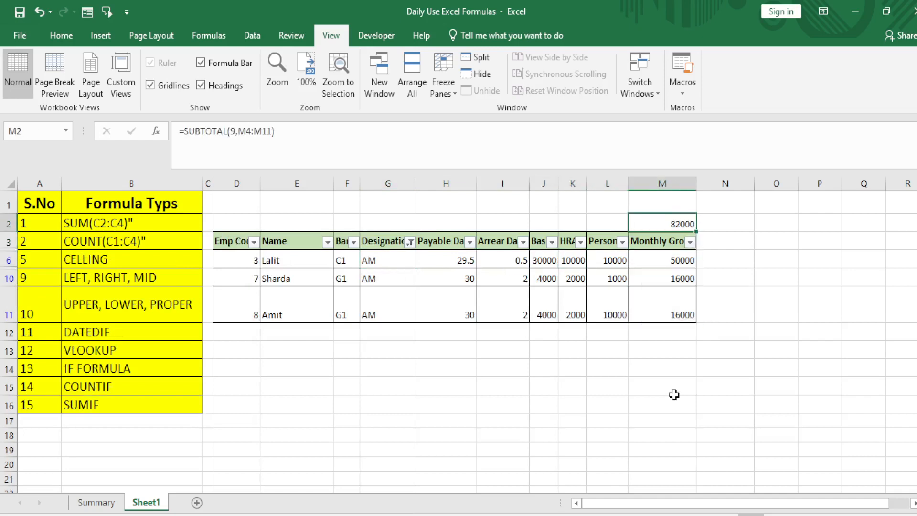
key(Down)
key(Down)
key(Up)
key(Down)
key(shift+Down)
key(shift+Down)
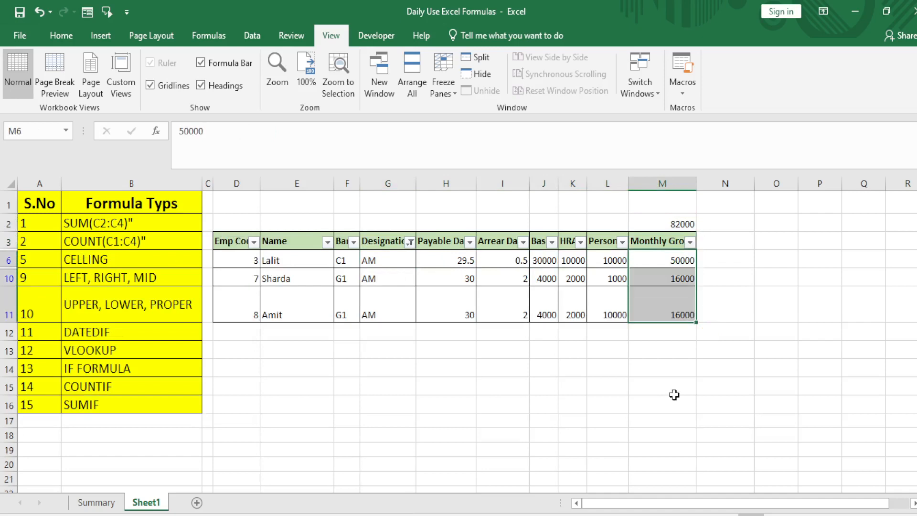
Remove the filters from the employee table and go to the subtotal cell M2.
key(Up)
key(ctrl+shift+l)
key(Up)
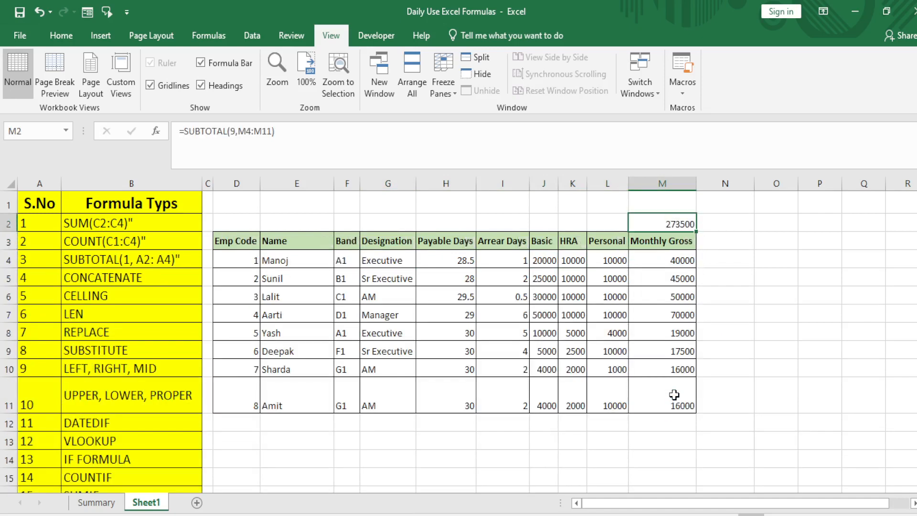
Replace the formula in cell M2 with =SUM(M4:M11).
text(=sum)
key(Tab)
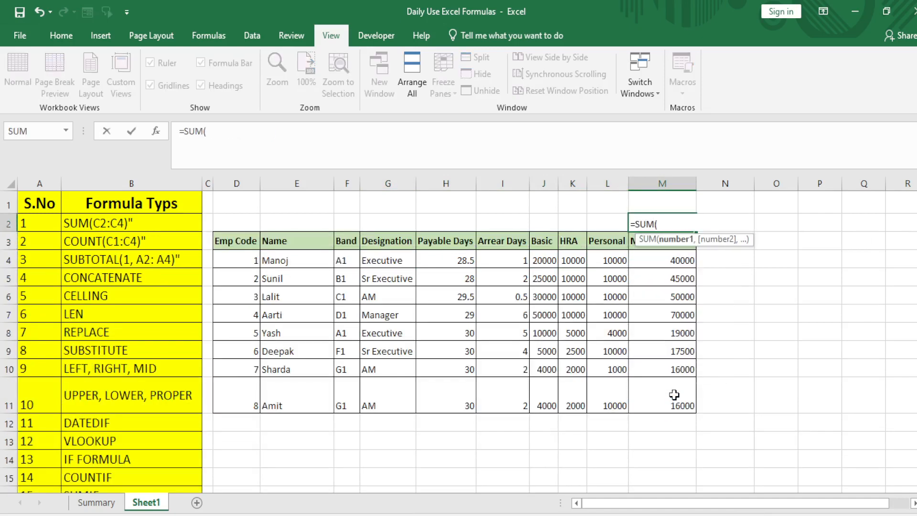
key(Down)
key(Down)
key(ctrl+shift+Down)
key(Return)
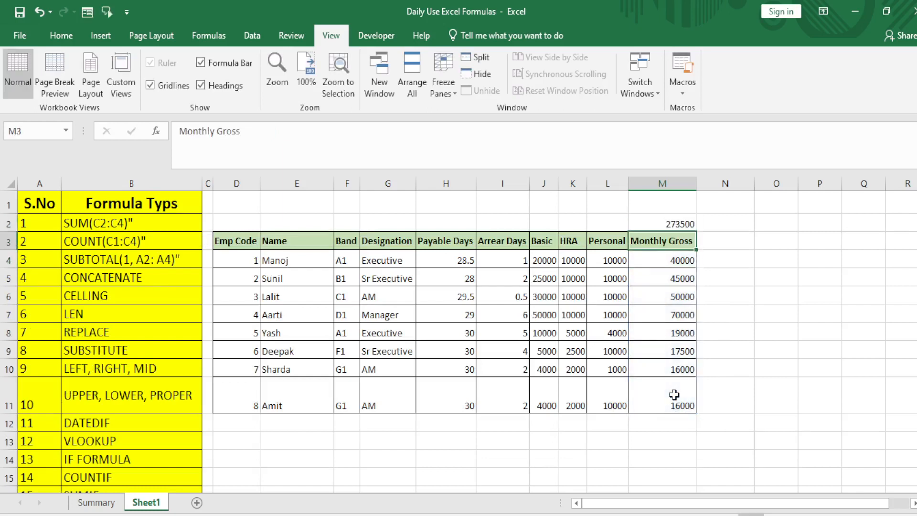
Turn the header filters back on and filter Designation to AM to test the SUM formula in M2.
key(ctrl+shift+l)
key(Left)
key(Left)
key(Left)
key(Left)
key(Left)
key(Left)
key(alt+Down)
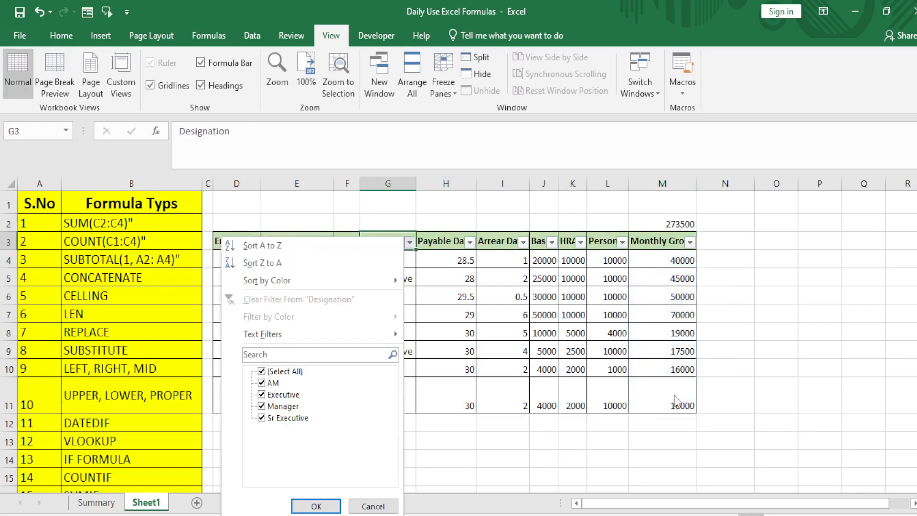
key(Up)
key(Down)
key(Down)
key(space)
key(Down)
key(space)
key(Return)
key(Down)
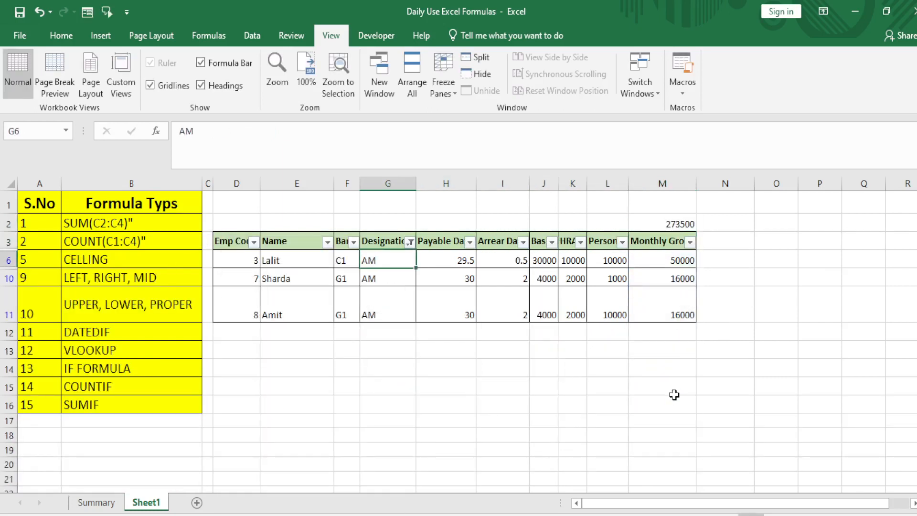
Switch the Designation filter from AM to Executive with the SUM formula in M2.
key(Up)
key(alt+Down)
key(Up)
key(Down)
key(Down)
key(Down)
key(space)
key(Down)
key(space)
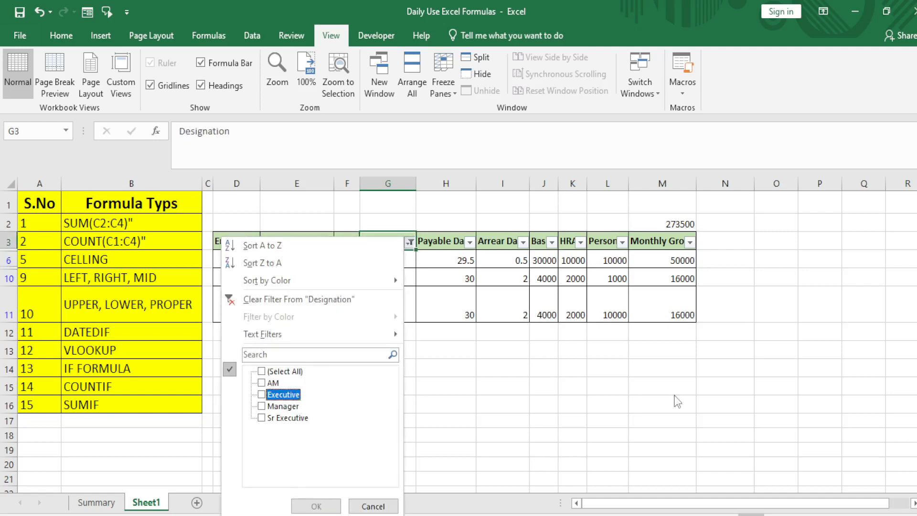
key(Return)
Turn off the table's filters and go back to the Monthly Gross header.
key(Down)
key(Up)
key(ctrl+shift+l)
key(Down)
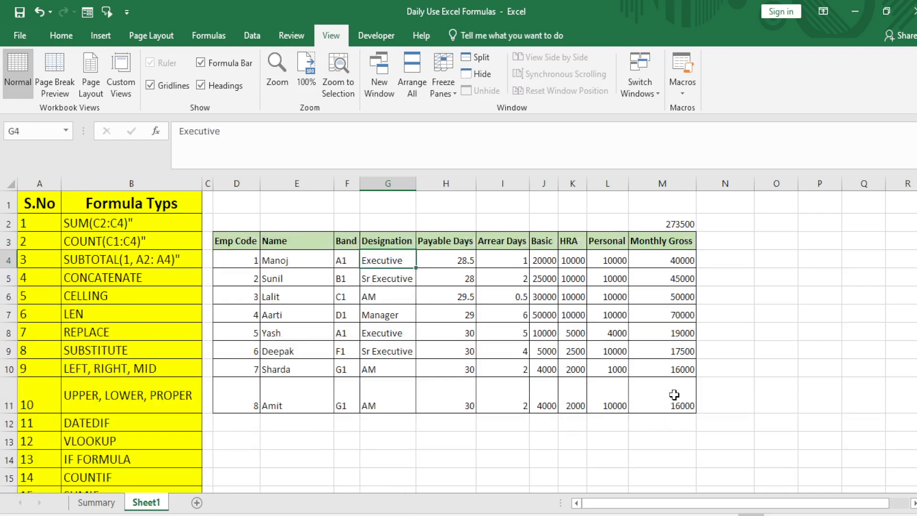
key(Up)
key(ctrl+Right)
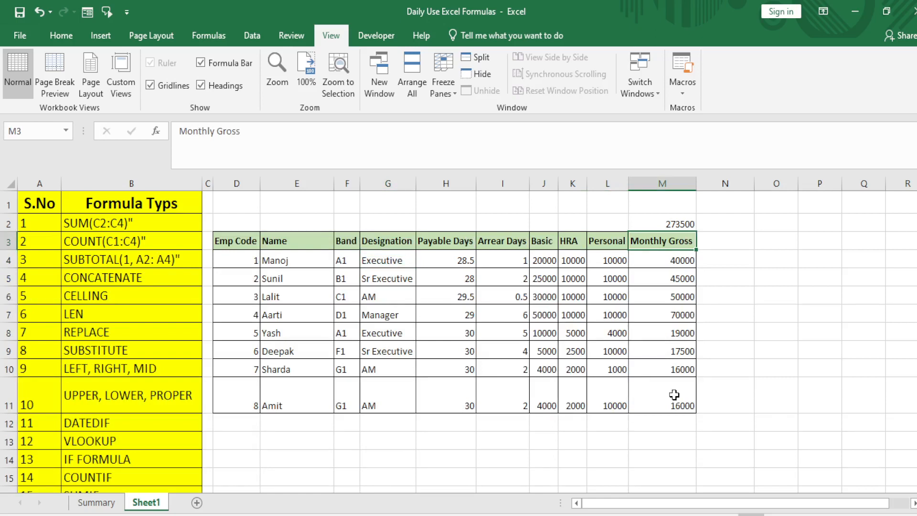
Turn filters on again for the employee table's header row and review the SUM formula in M2.
key(ctrl+shift+l)
key(Up)
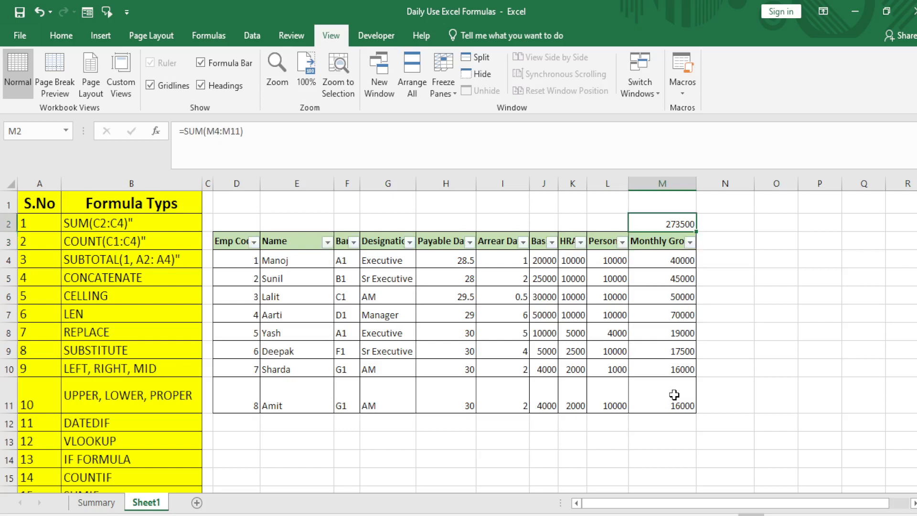
key(Down)
key(Down)
key(Up)
key(Left)
key(Left)
key(Left)
key(Left)
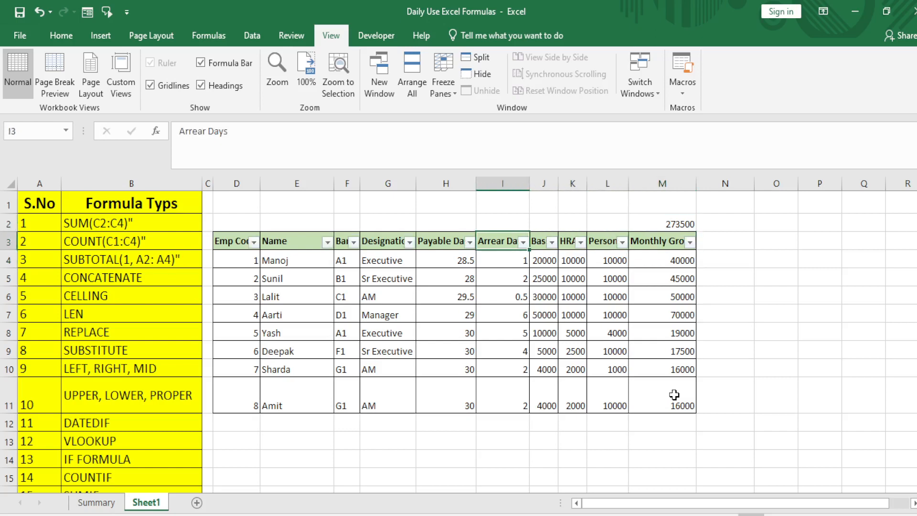
key(Right)
key(Right)
key(Right)
key(Right)
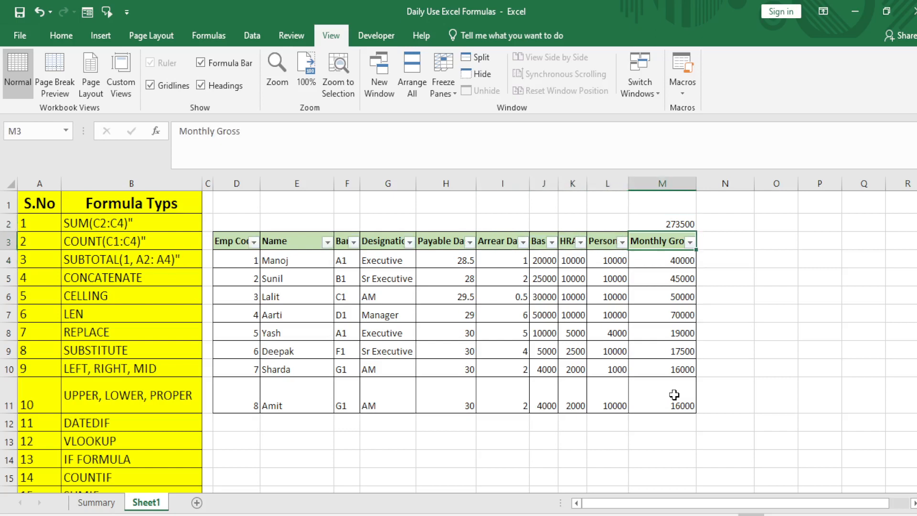
Replace the formula in cell M2 with =SUBTOTAL(1,M4:M11) to average the Monthly Gross values.
key(Up)
text(=sub)
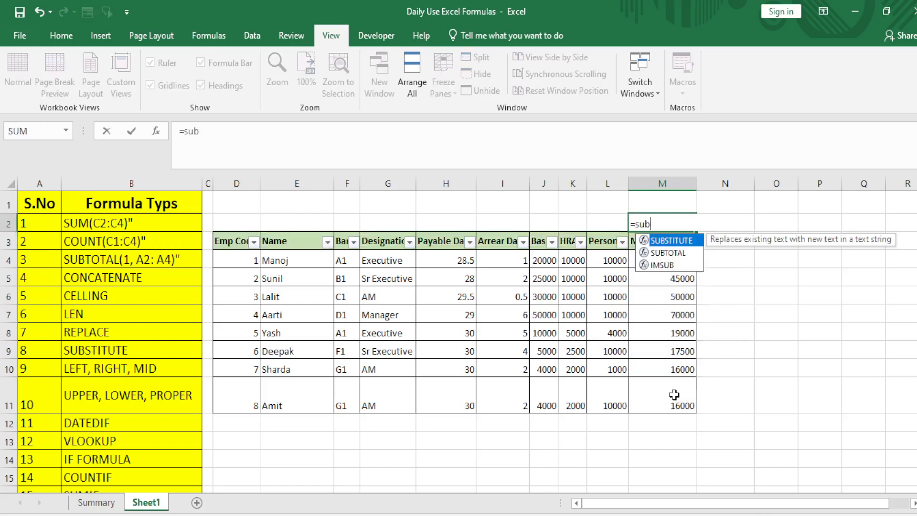
key(Down)
key(Tab)
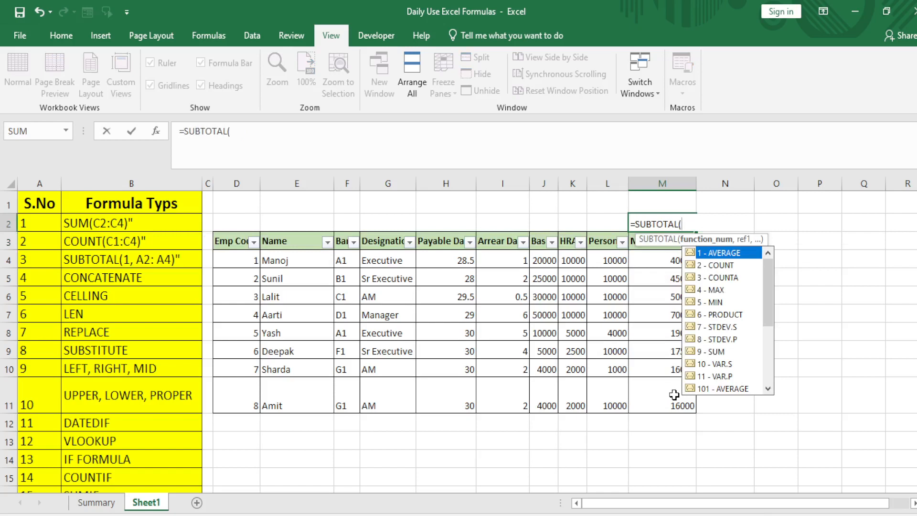
text(1)
key(BackSpace)
text(2)
key(BackSpace)
text(1,)
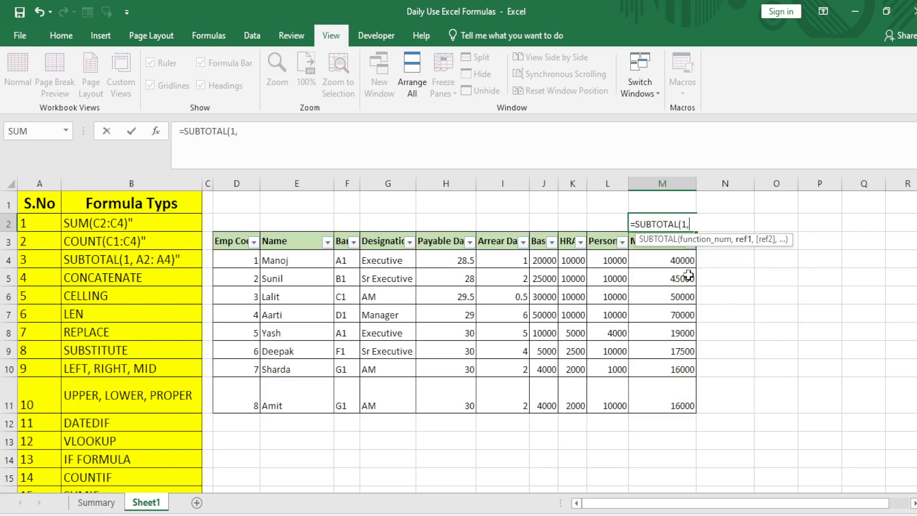
click(673, 261)
key(ctrl+shift+Down)
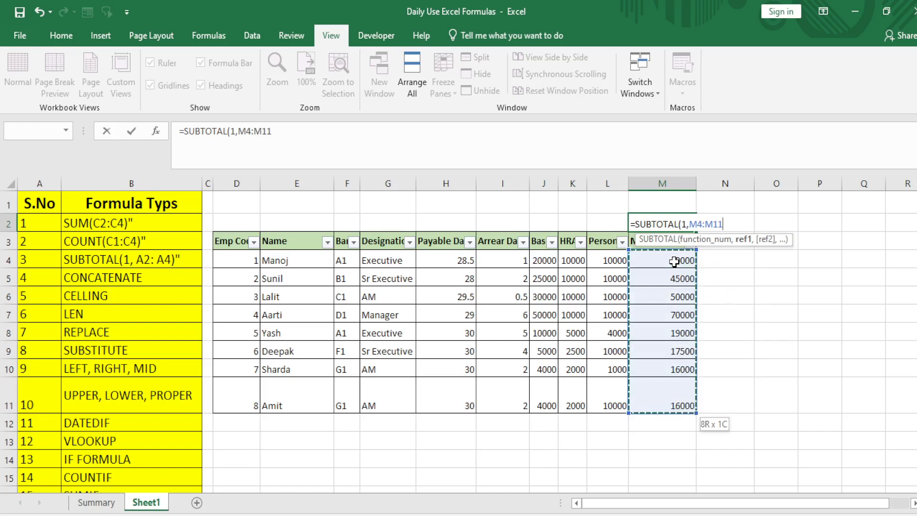
text())
key(Return)
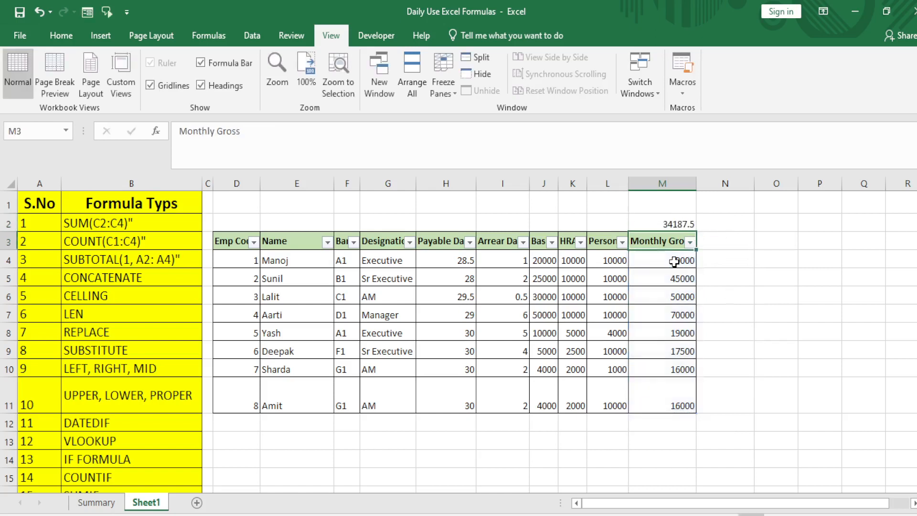
Select the Monthly Gross values M4 to M11 to compare them with the average in M2.
key(Down)
key(Down)
key(Up)
key(ctrl+shift+Down)
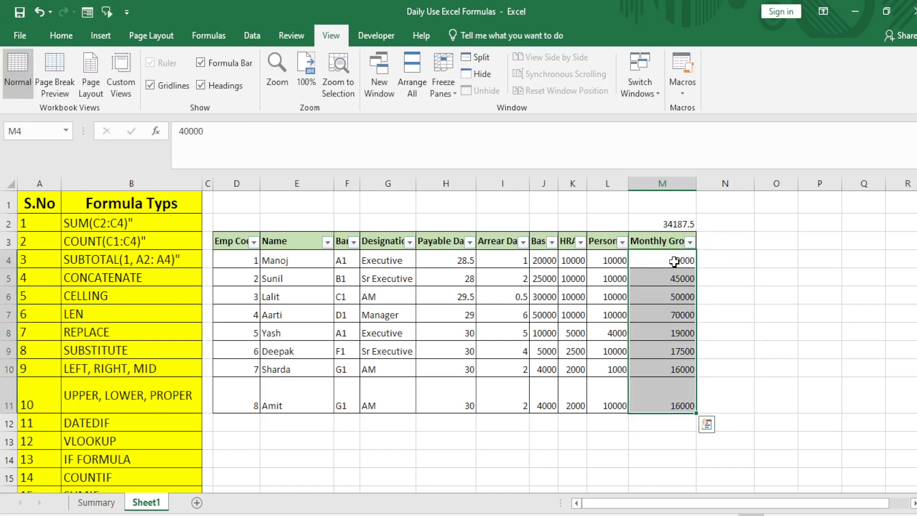
Sum the Monthly Gross values in cell M12 with AutoSum.
key(Down)
key(ctrl+Down)
key(Down)
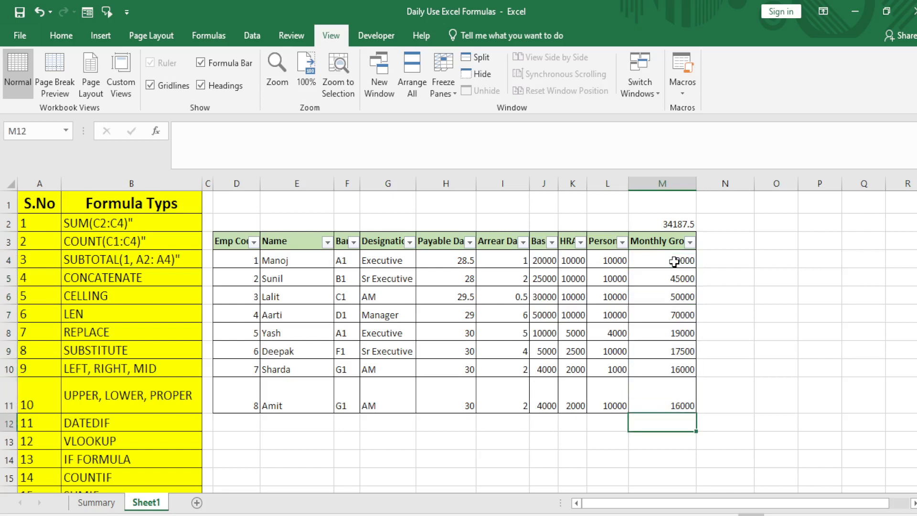
key(alt+equal)
key(Return)
key(Up)
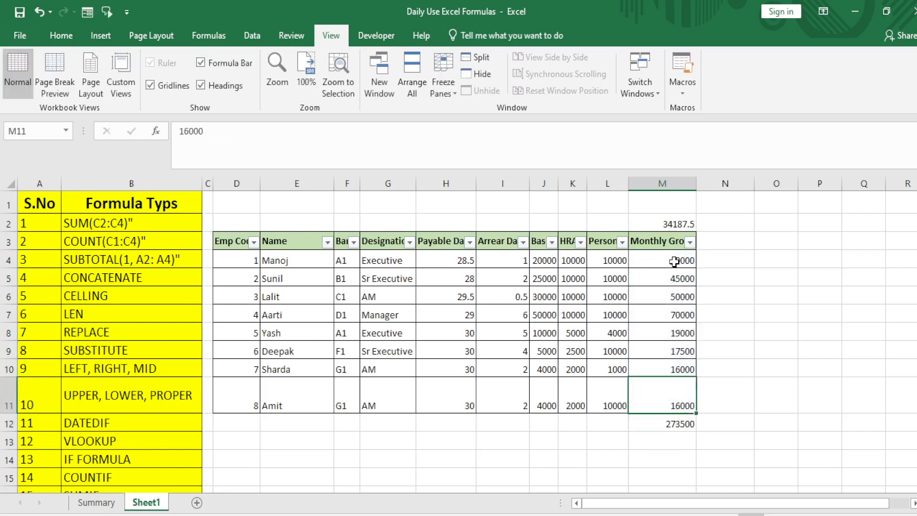
Select the Monthly Gross values M4 to M11 to check how many entries the total covers.
key(ctrl+Up)
key(Down)
key(shift+Down)
key(shift+Down)
key(shift+Down)
key(shift+Down)
key(shift+Down)
key(shift+Down)
key(shift+Down)
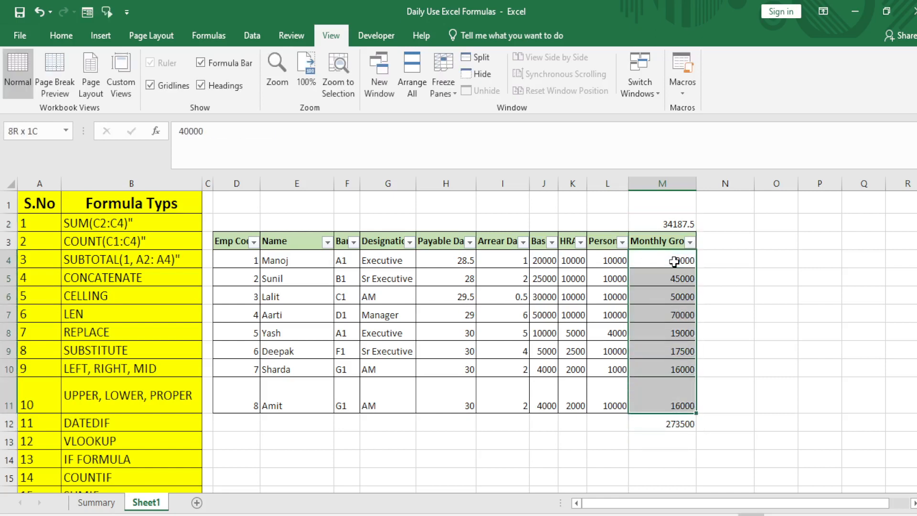
Enter =M12/8 in cell N12 to work out the average Monthly Gross by hand.
key(ctrl+Down)
key(Down)
key(Right)
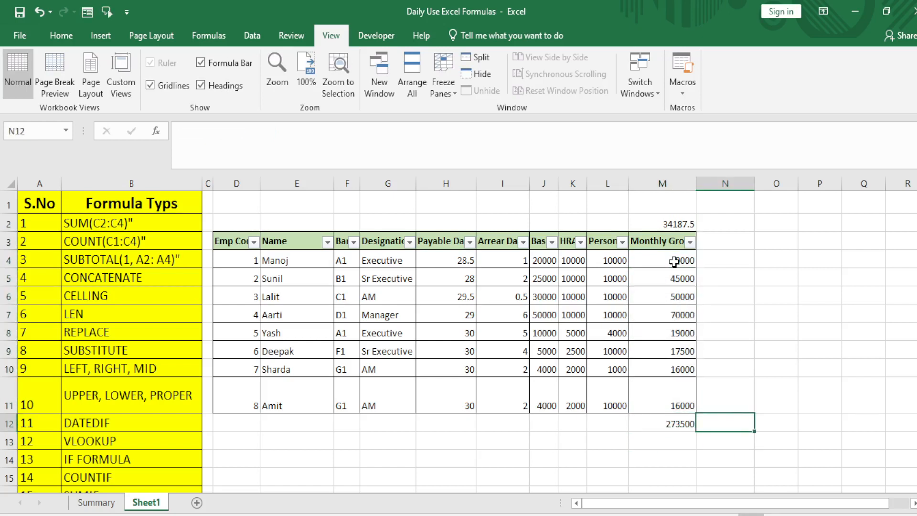
text(=)
key(Left)
text(/8)
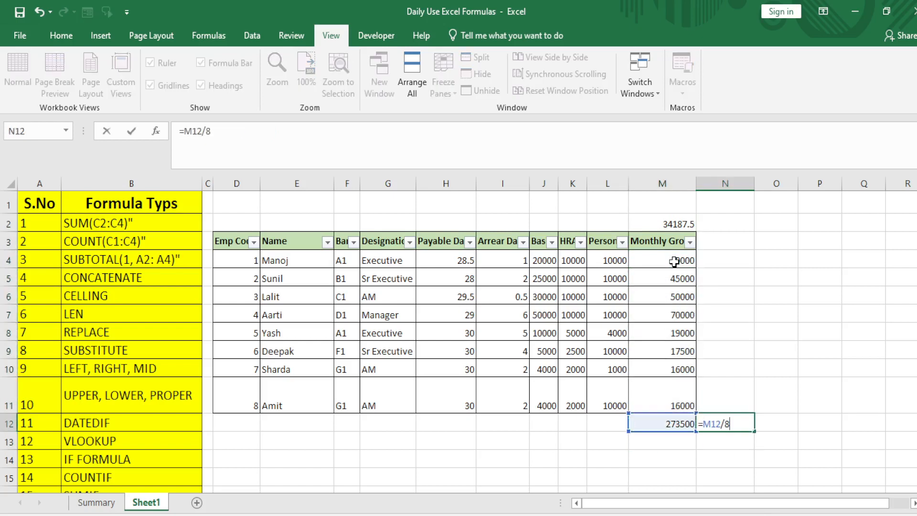
key(ctrl+Return)
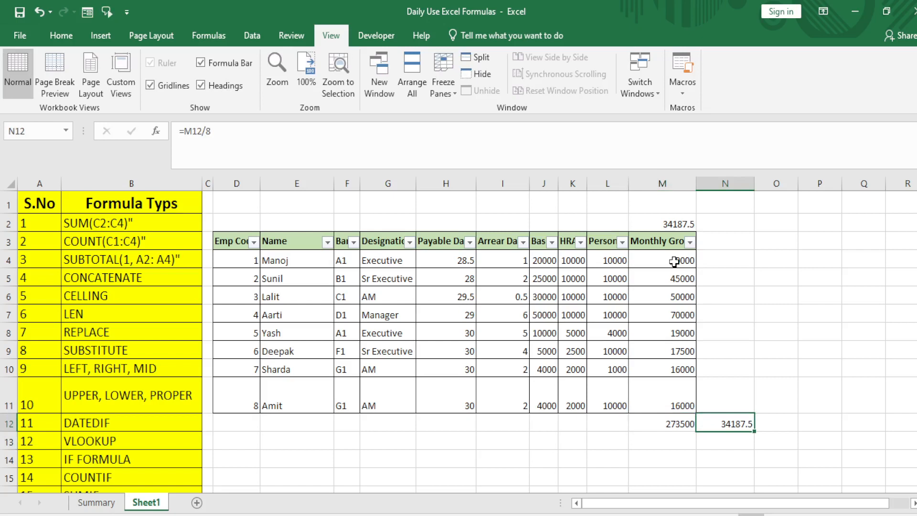
Clear the check formulas in cells M12 and N12.
key(Left)
key(shift+Right)
key(Delete)
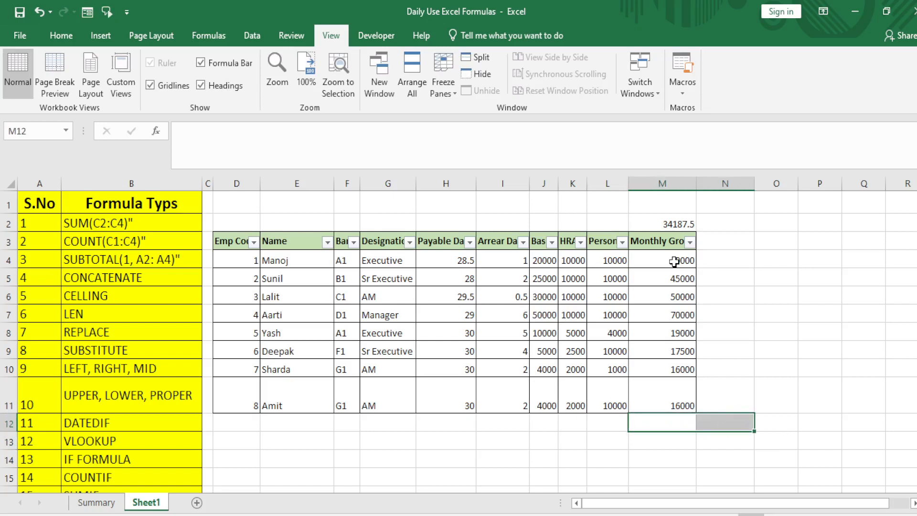
Start a SUBTOTAL formula in M2 to review its function number options, and leave the existing formula in place.
key(Left)
key(Up)
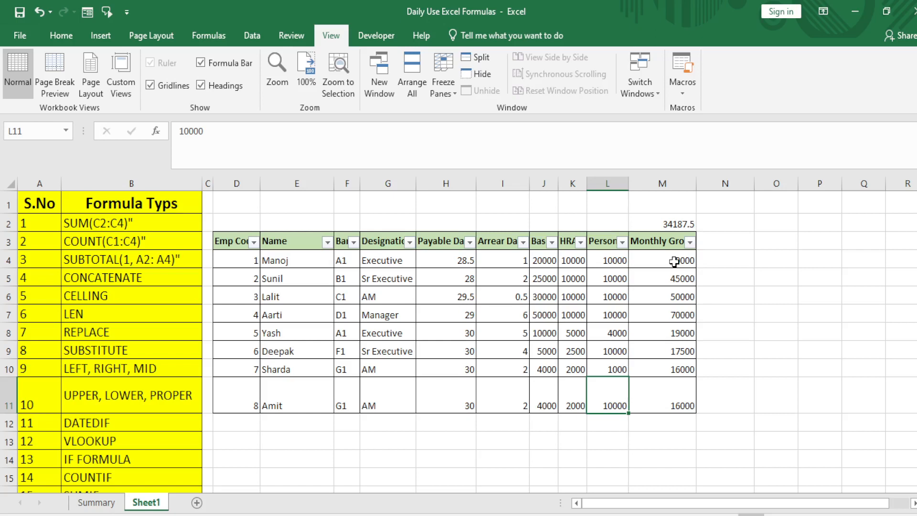
key(ctrl+Up)
key(Right)
key(Up)
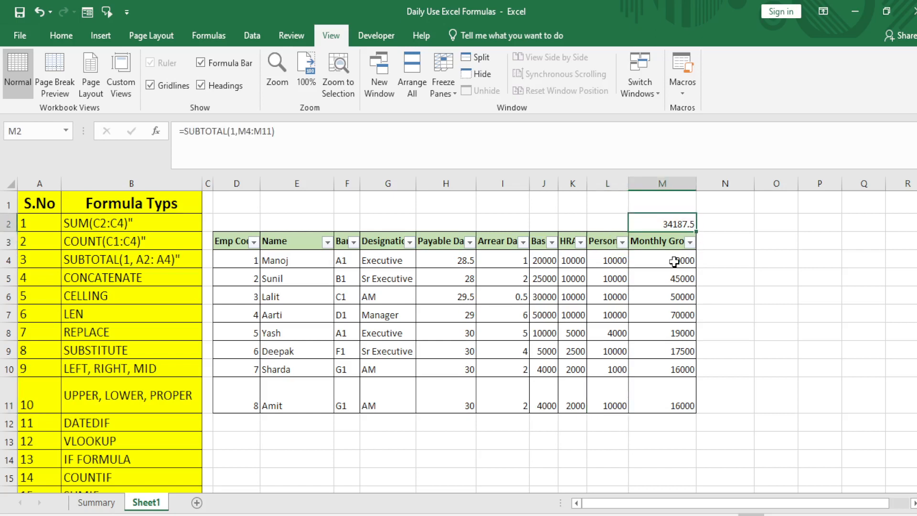
text(=sub)
key(Down)
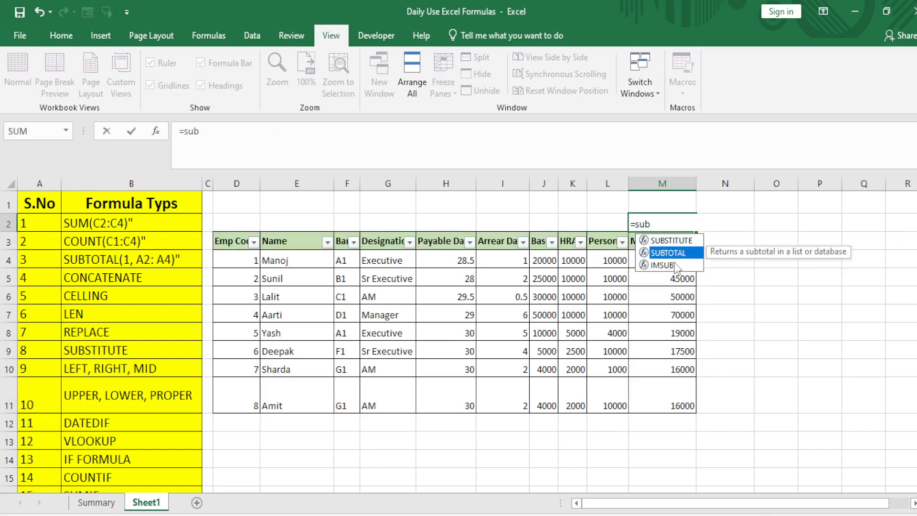
key(Tab)
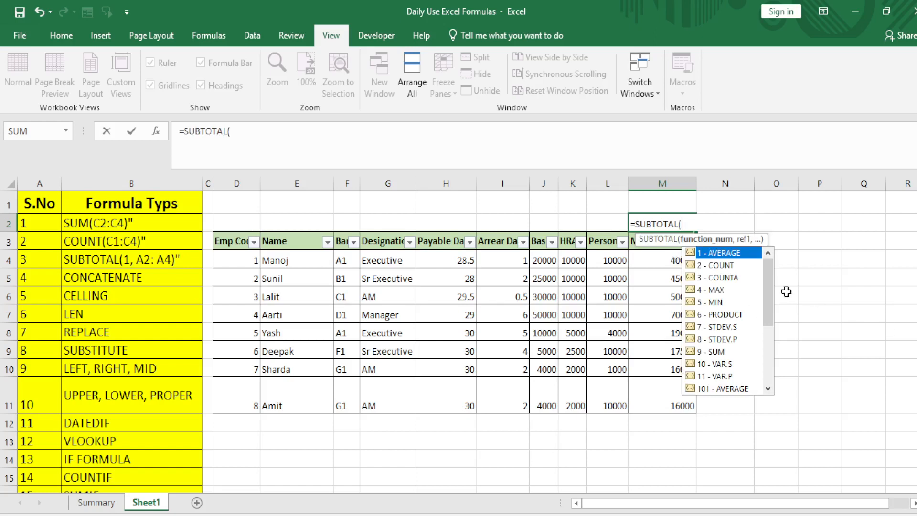
drag(766, 301, 770, 283)
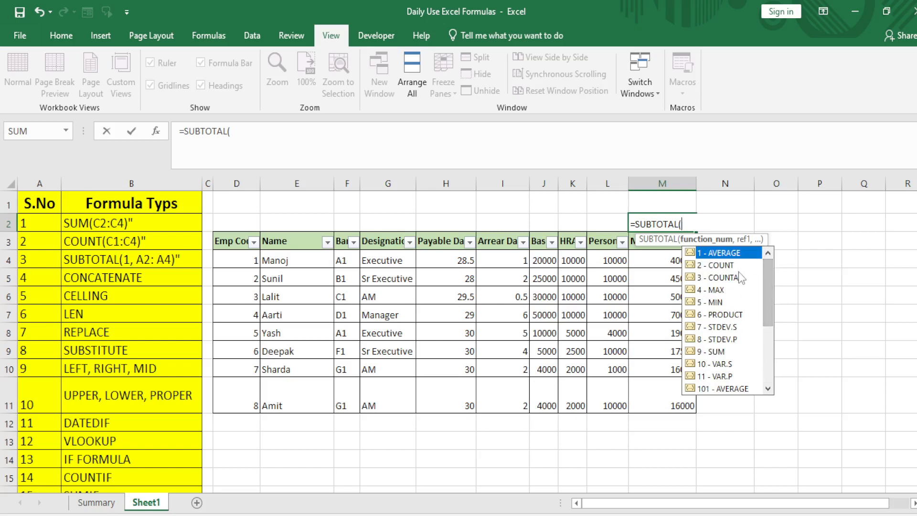
key(Escape)
key(Escape)
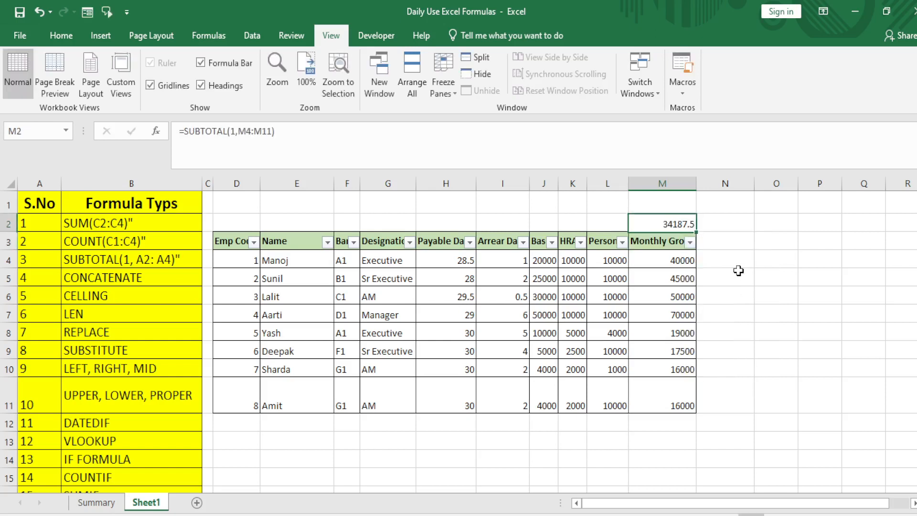
Clear the SUBTOTAL formula from M2 and turn off the employee table's filters.
key(Delete)
key(Down)
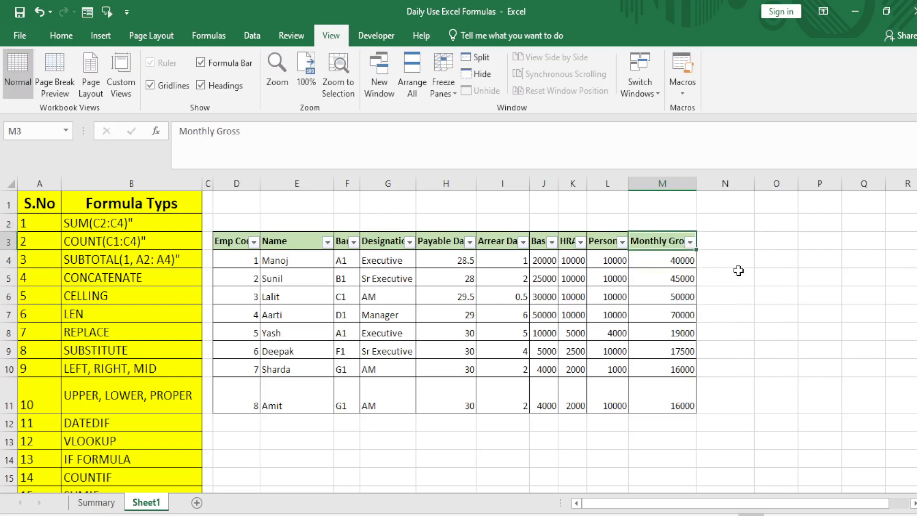
key(ctrl+shift+l)
key(Down)
key(Down)
key(ctrl+Down)
key(Down)
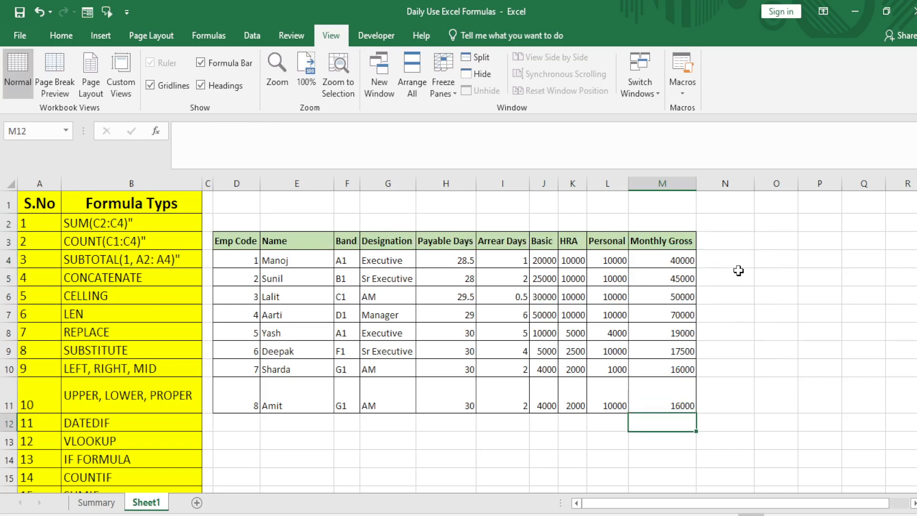
click(522, 515)
click(732, 280)
key(Up)
text(=)
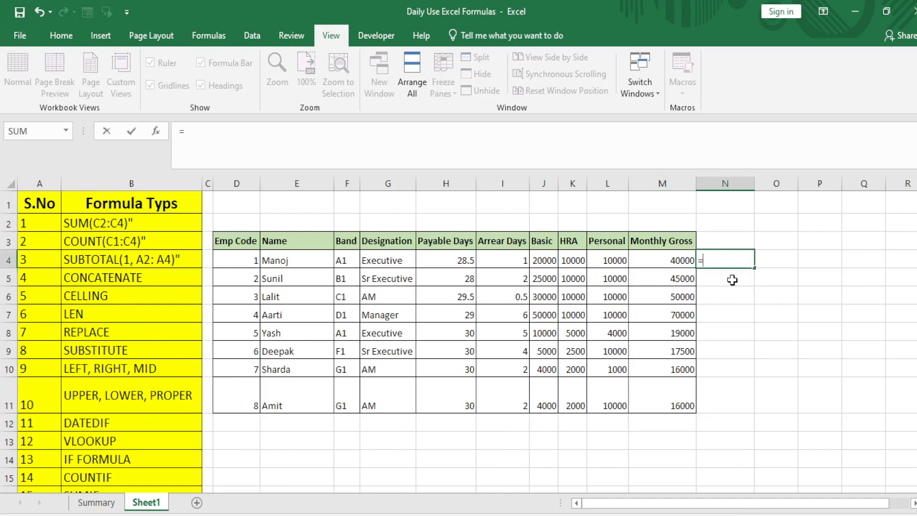
text(cel)
key(BackSpace)
text(i)
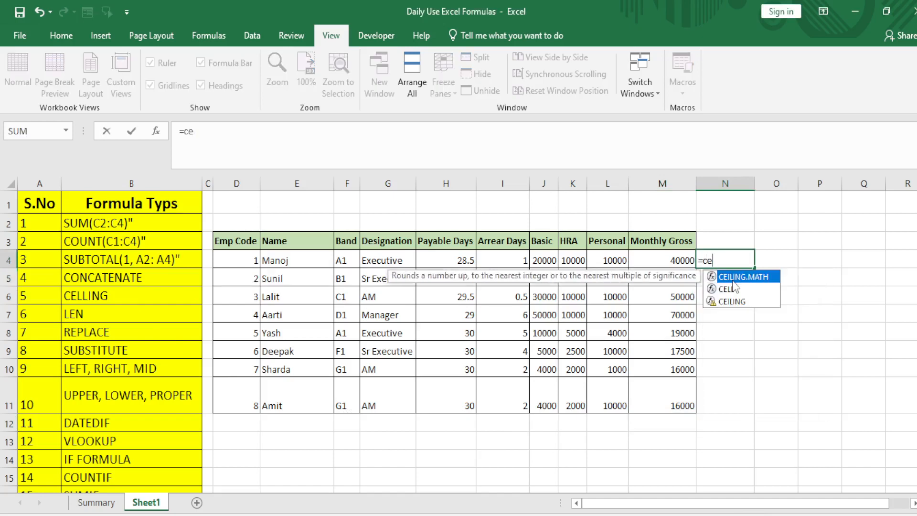
double_click(734, 287)
key(Escape)
Enter =CEILING(H4,3) in cell N4 to round the first Payable Days value up to a multiple of 3.
text(=ce)
key(Down)
key(Down)
key(Tab)
key(Left)
key(Left)
key(Left)
key(Left)
key(Left)
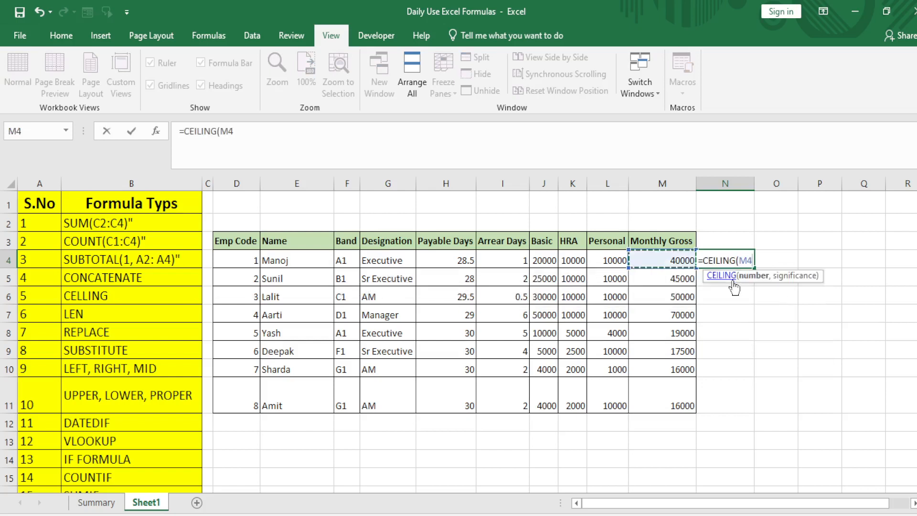
key(Left)
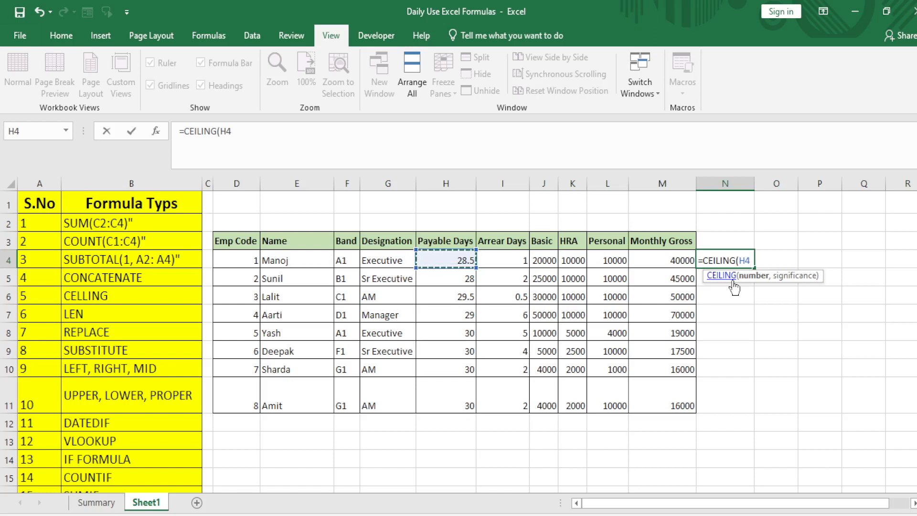
text(,3)
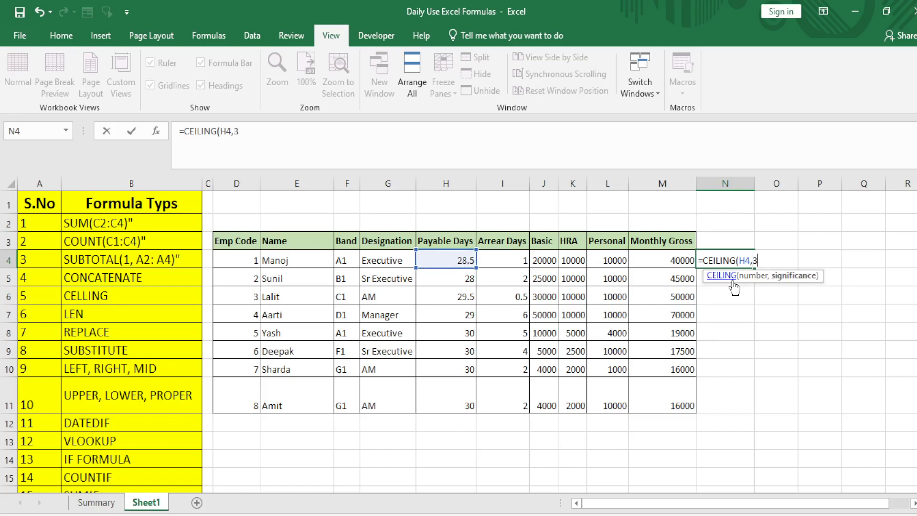
key(Return)
key(Up)
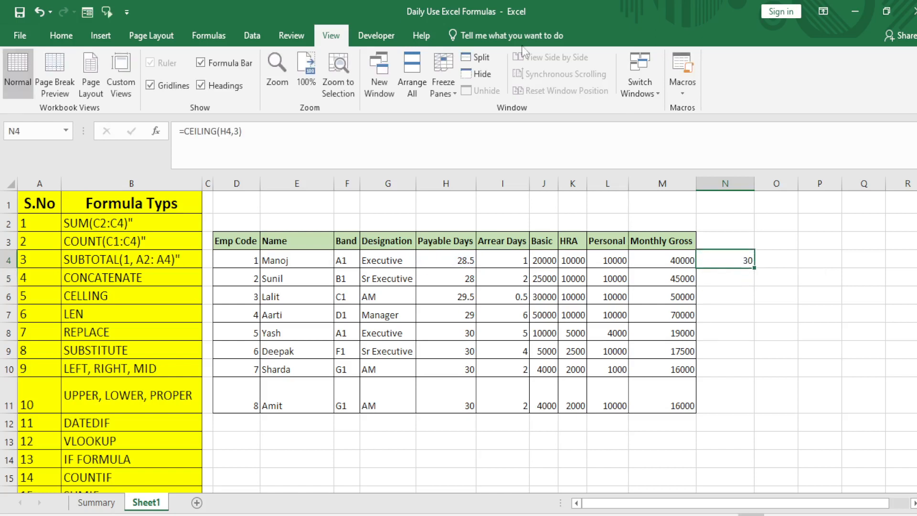
Change the significance of the CEILING formula in N4 to 4.
click(239, 129)
key(BackSpace)
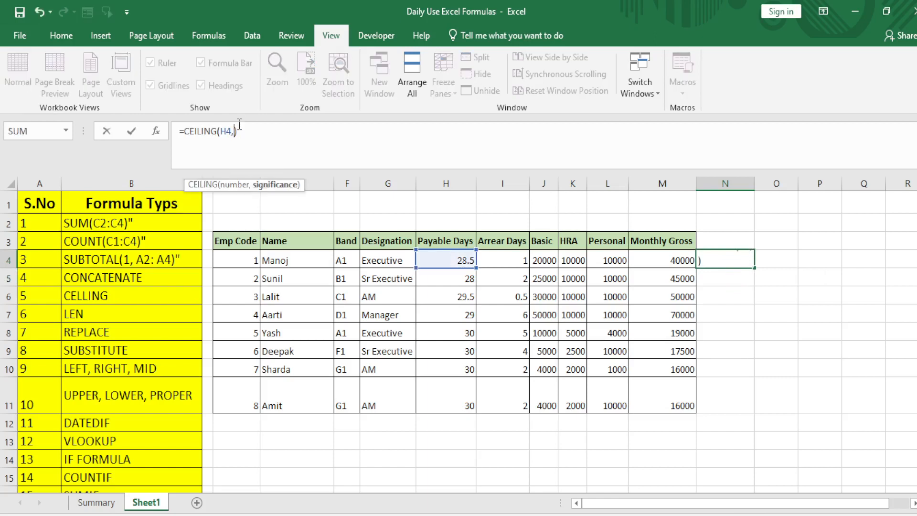
text(4)
key(Return)
key(Up)
Change the significance of the CEILING formula in N4 to 5.
click(240, 125)
key(BackSpace)
text(5)
key(Return)
key(Up)
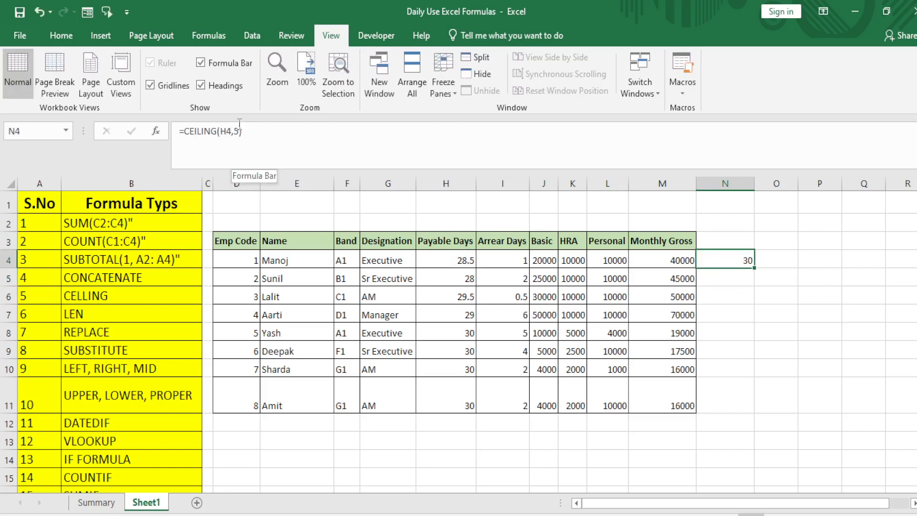
Clear the CEILING formula from N4 and go back to the first Payable Days values in column H.
key(Delete)
key(Left)
key(Left)
key(Left)
key(Left)
key(Left)
key(Left)
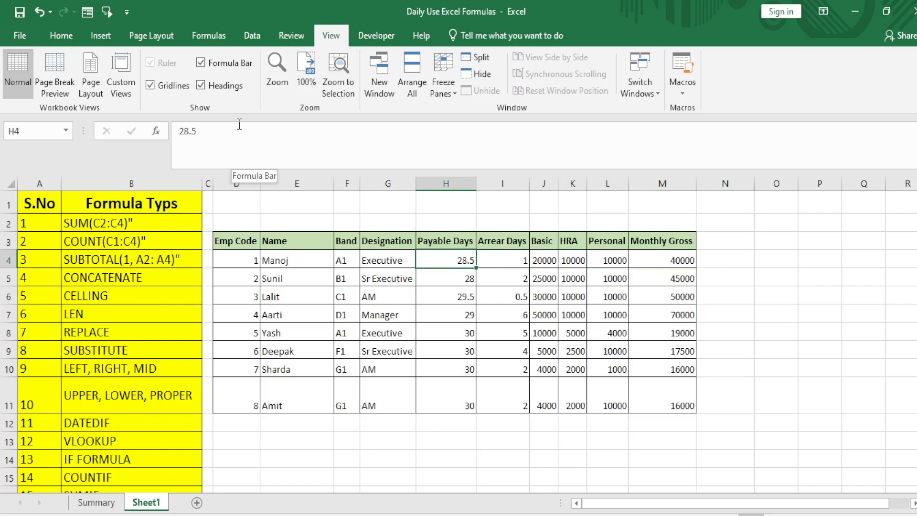
key(Down)
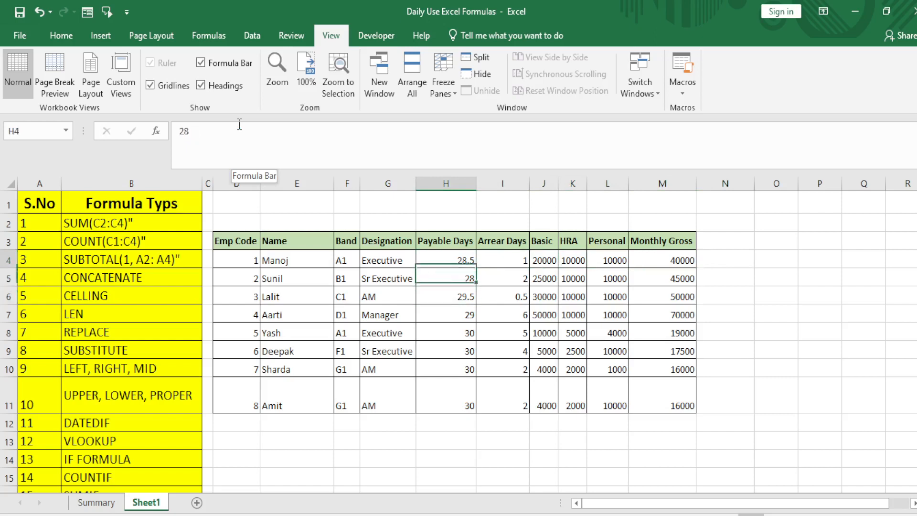
key(Right)
key(Right)
key(Right)
key(Right)
key(Down)
key(Down)
key(Up)
key(Right)
key(Right)
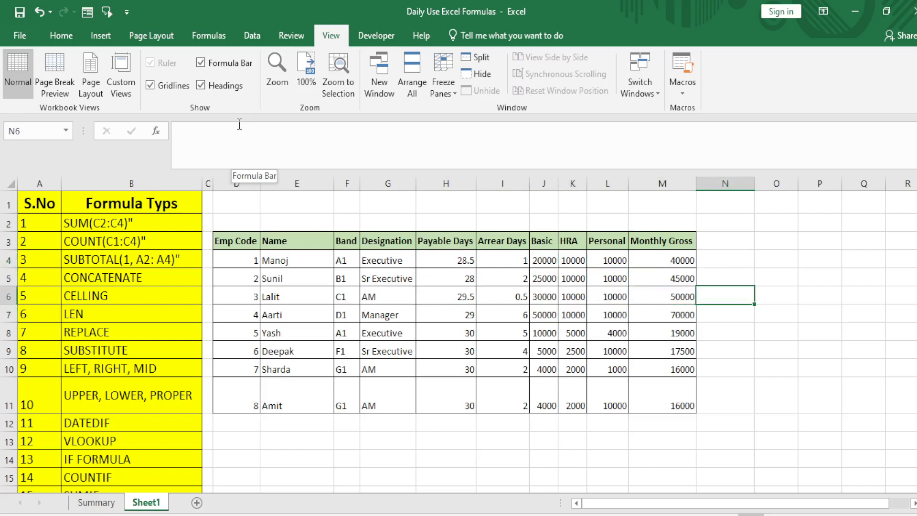
key(Up)
key(Up)
text(=)
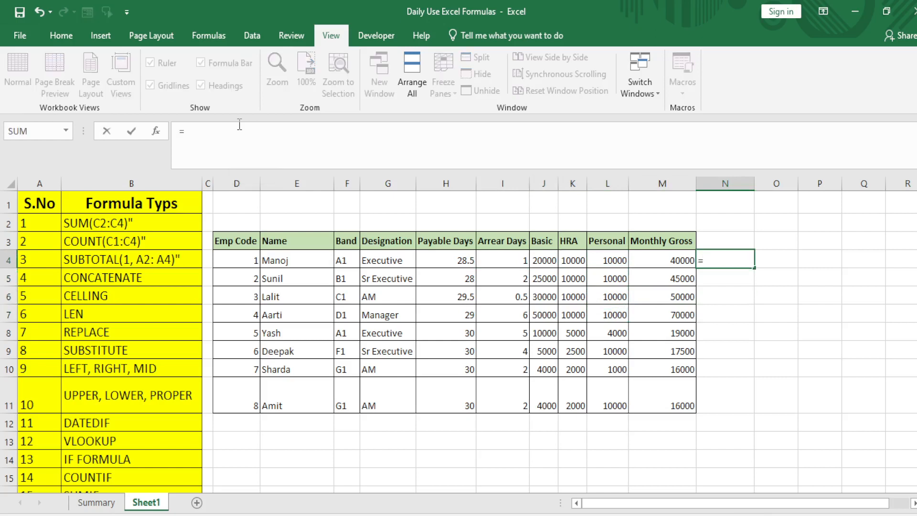
key(Tab)
Go through the characters of the Designation text in G4 one by one, leaving the cell unchanged.
key(Left)
key(Left)
key(Left)
key(Left)
key(Left)
key(Left)
key(Left)
key(Left)
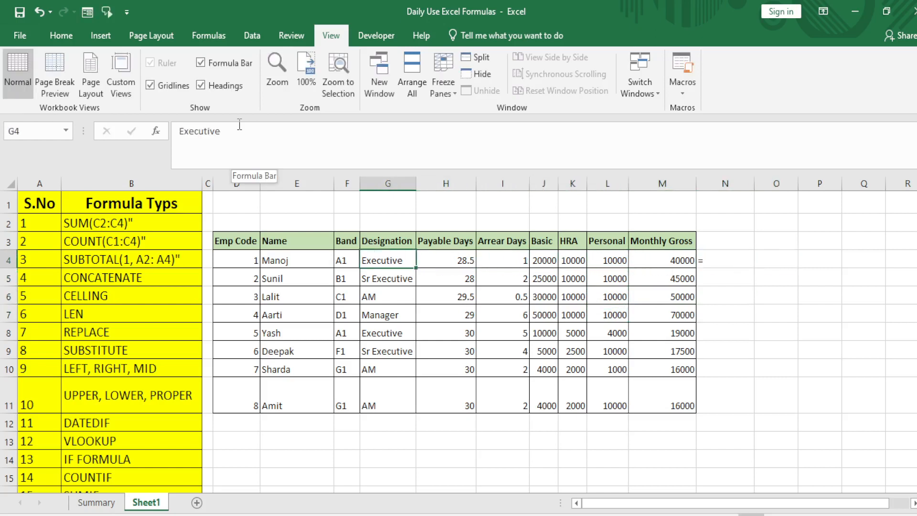
key(F2)
key(Left)
key(Left)
key(Left)
key(Left)
key(Left)
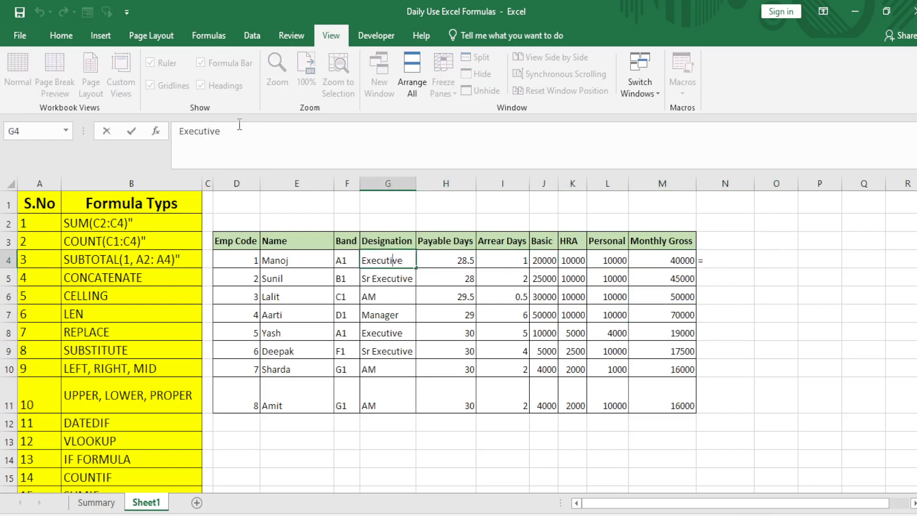
key(Left)
key(Left)
key(Left)
key(Escape)
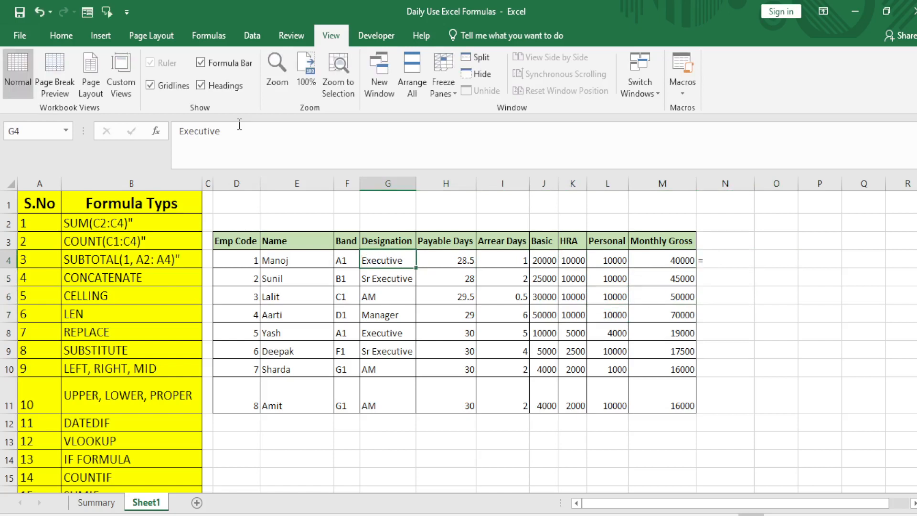
key(Down)
key(Up)
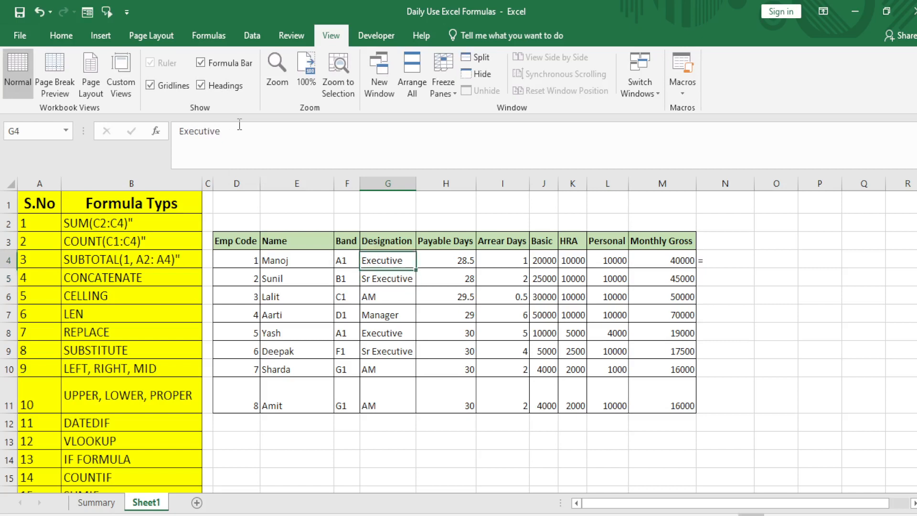
Enter =LEN(G4) in cell N4 to count the characters of the first Designation.
key(Right)
key(Right)
key(Right)
key(Right)
key(Right)
key(Right)
key(Right)
text(=)
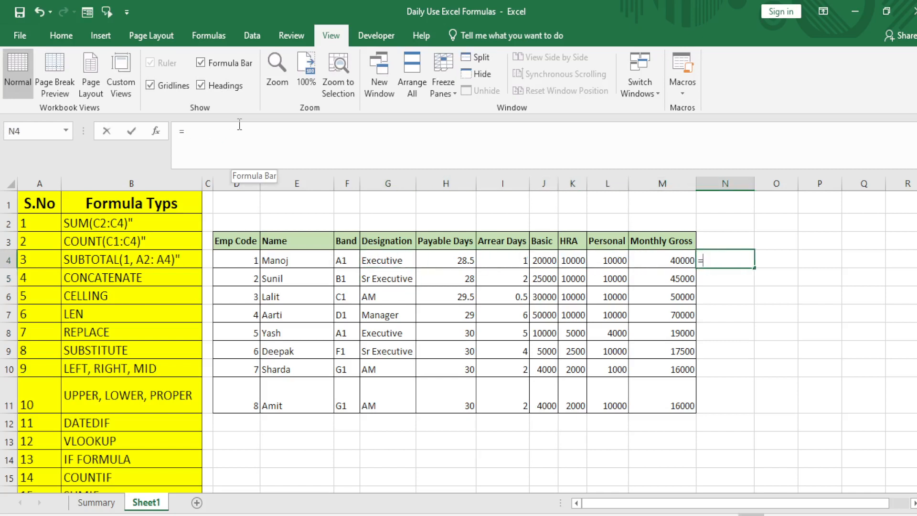
text(len)
key(Tab)
key(Left)
key(Left)
key(Left)
key(Left)
key(Left)
key(Left)
key(Left)
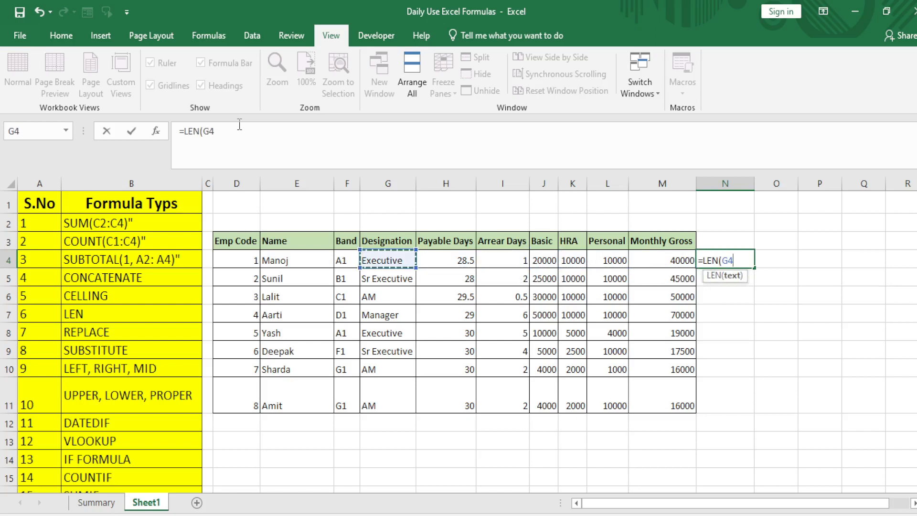
key(Return)
Fill the LEN formula from N4 down to N11 and go back up to the copied formula in N5.
key(Left)
key(ctrl+Down)
key(Right)
key(ctrl+shift+Up)
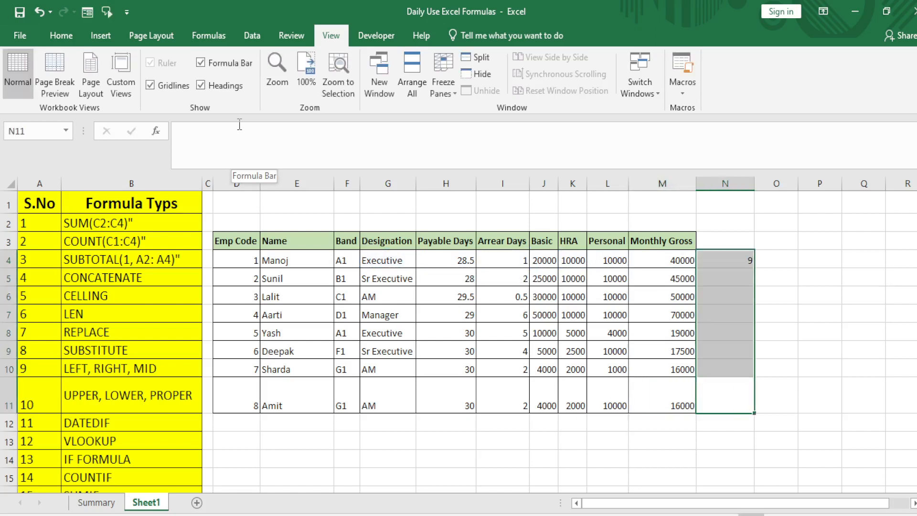
key(ctrl+d)
key(Up)
key(Up)
key(Up)
key(Up)
key(Up)
key(Up)
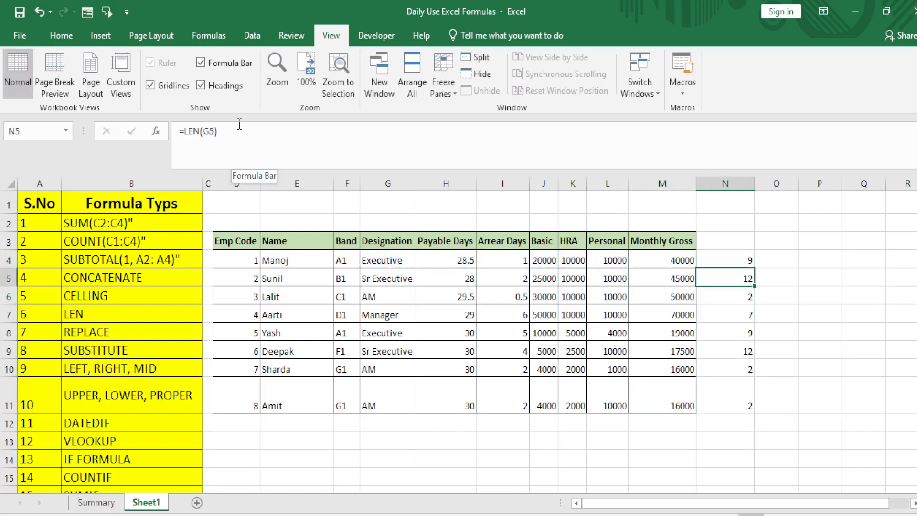
Check the copied LEN formulas in column N, then clear them from N4:N11.
key(Down)
key(Down)
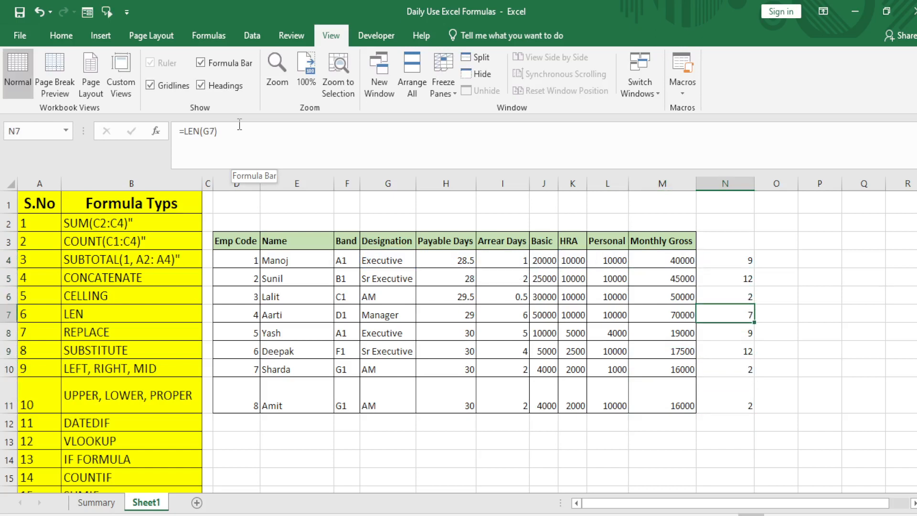
key(Up)
key(Down)
key(Down)
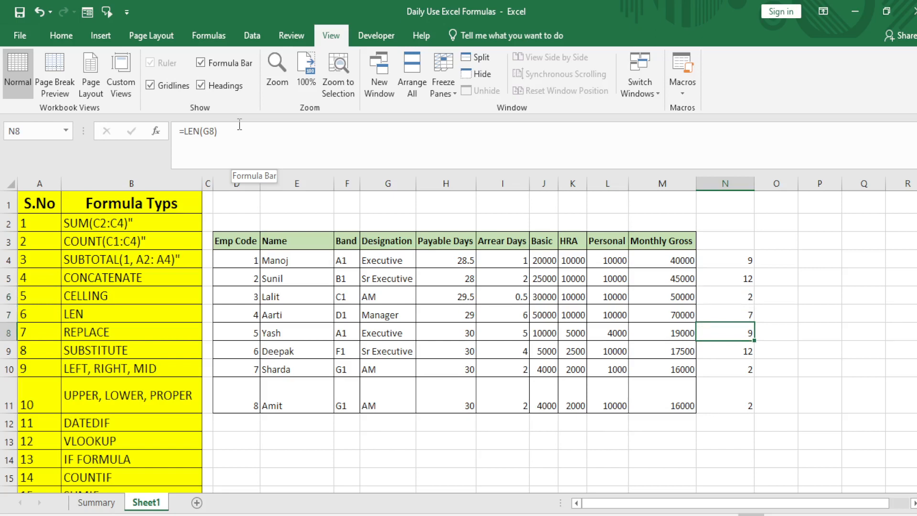
key(ctrl+Up)
key(ctrl+shift+Down)
key(Delete)
key(Up)
key(Down)
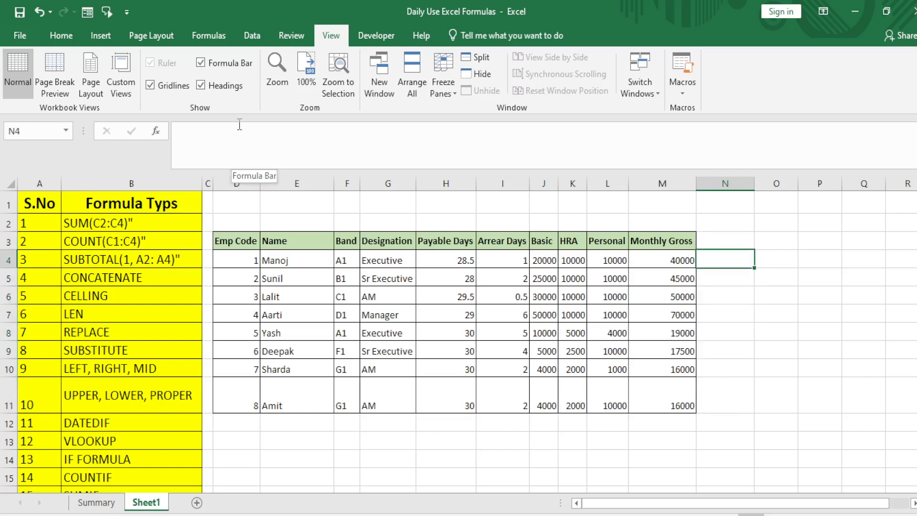
Enter =REPLACE(G4,1,1,"X") in cell N4 to replace the first character of the first Designation with X.
click(105, 342)
click(110, 329)
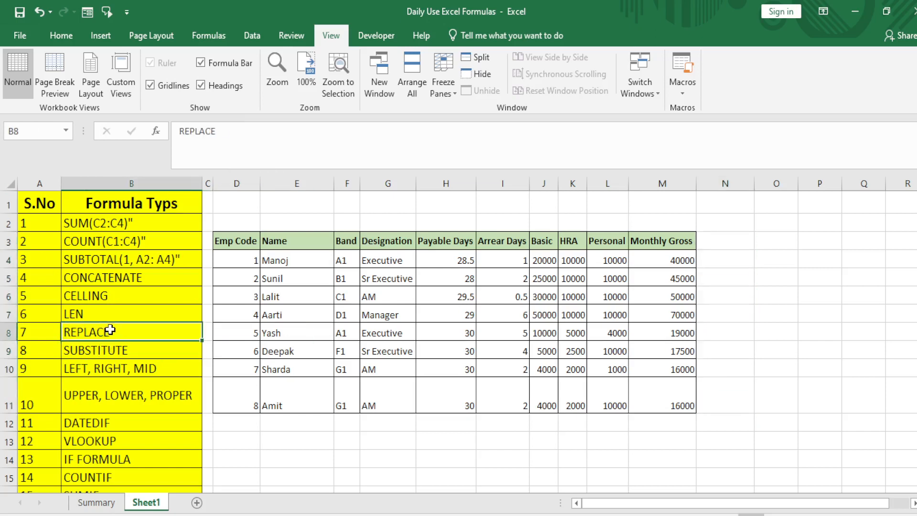
click(725, 262)
text(=re)
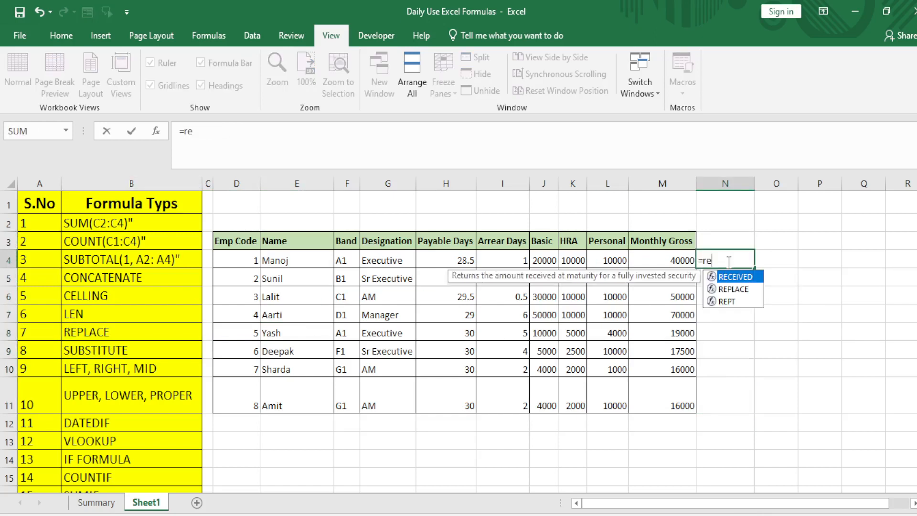
text(p)
key(Tab)
key(Left)
key(Left)
key(Left)
key(Left)
key(Left)
key(Left)
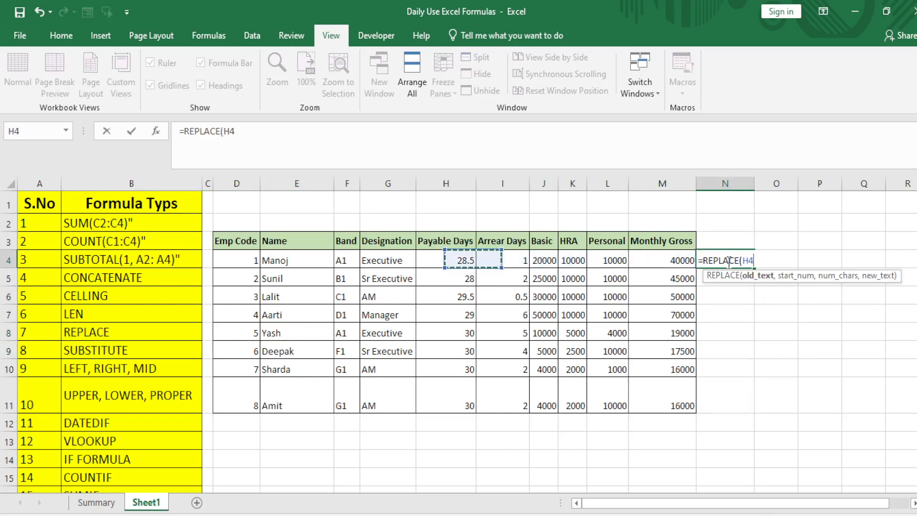
key(Left)
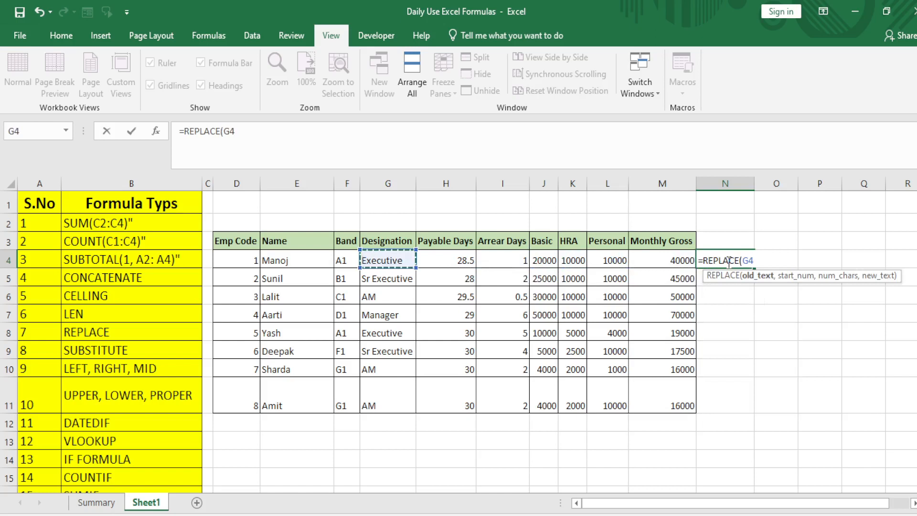
text(,)
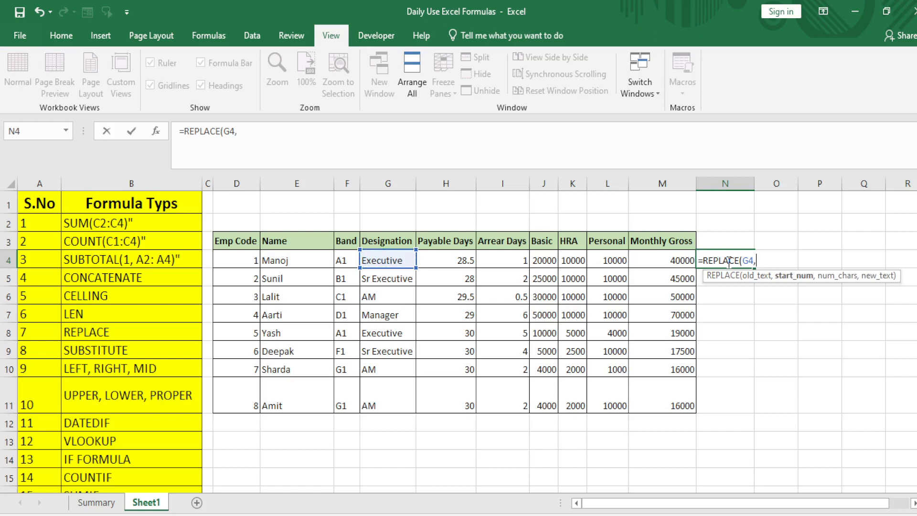
text(1,)
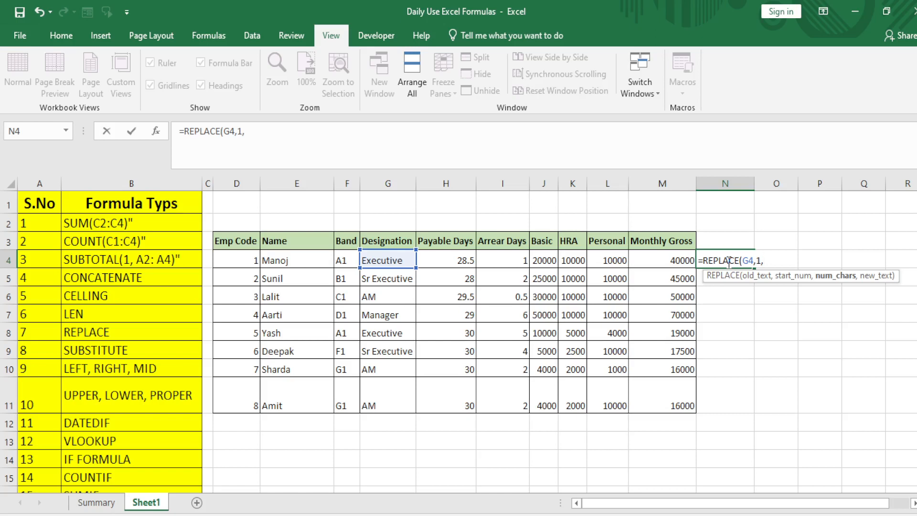
text(1,)
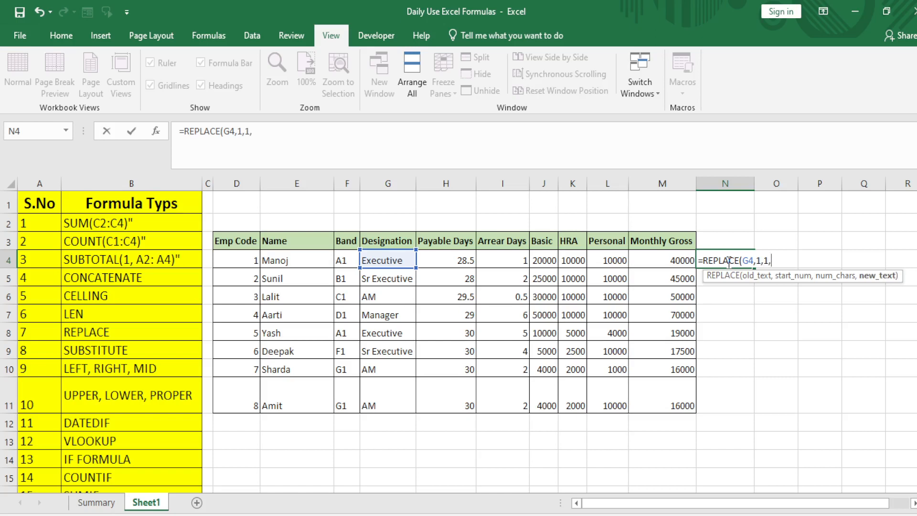
text("X"))
key(Return)
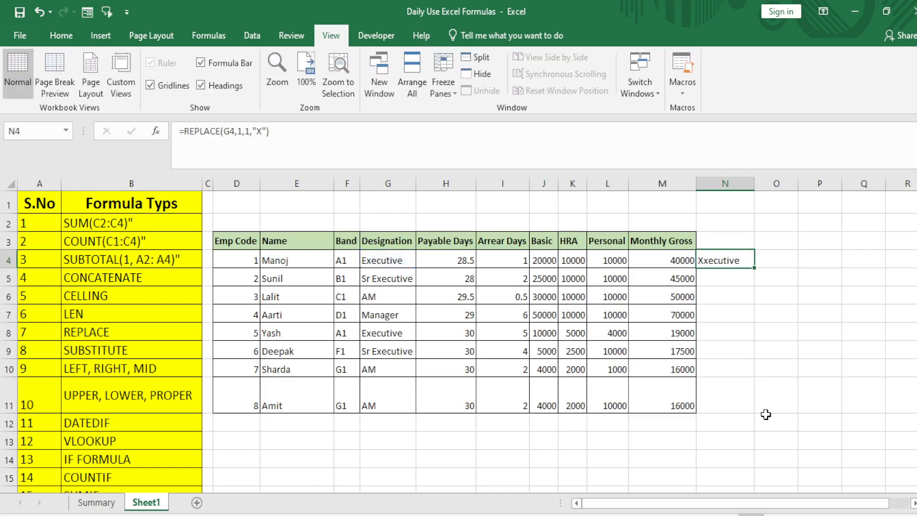
Fill the REPLACE formula from N4 down to N11 and check its arguments in N4, leaving them as they are.
double_click(754, 267)
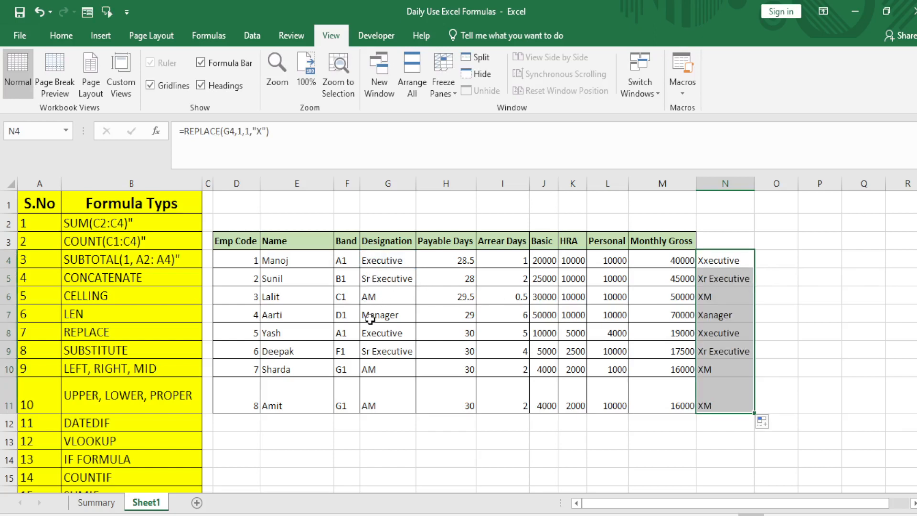
key(shift+Up)
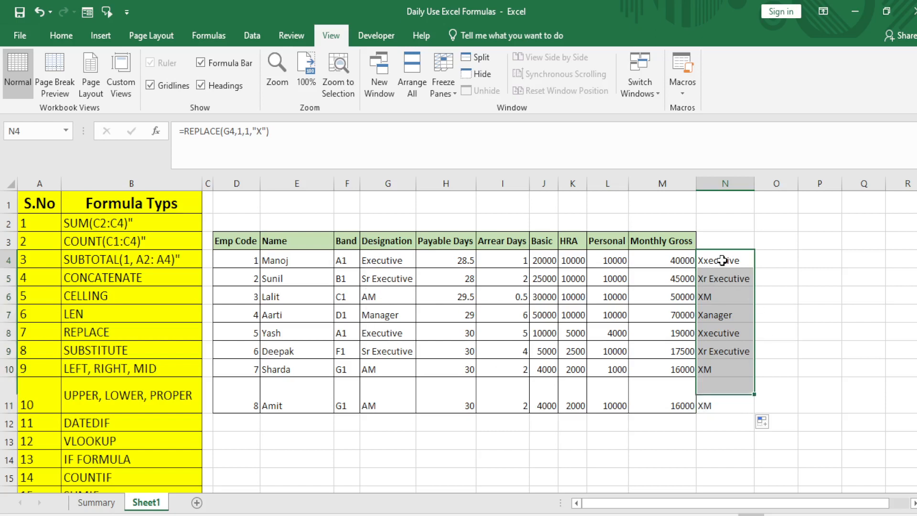
click(721, 260)
click(261, 131)
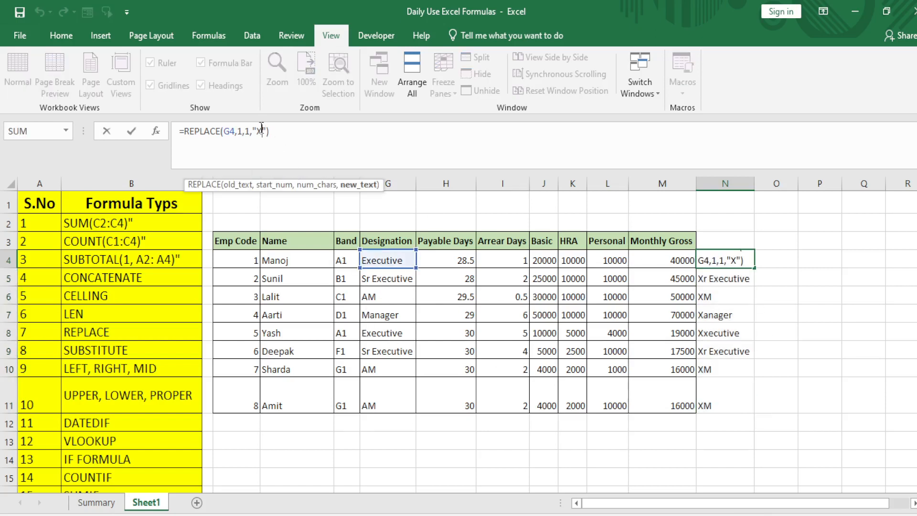
key(ctrl+Return)
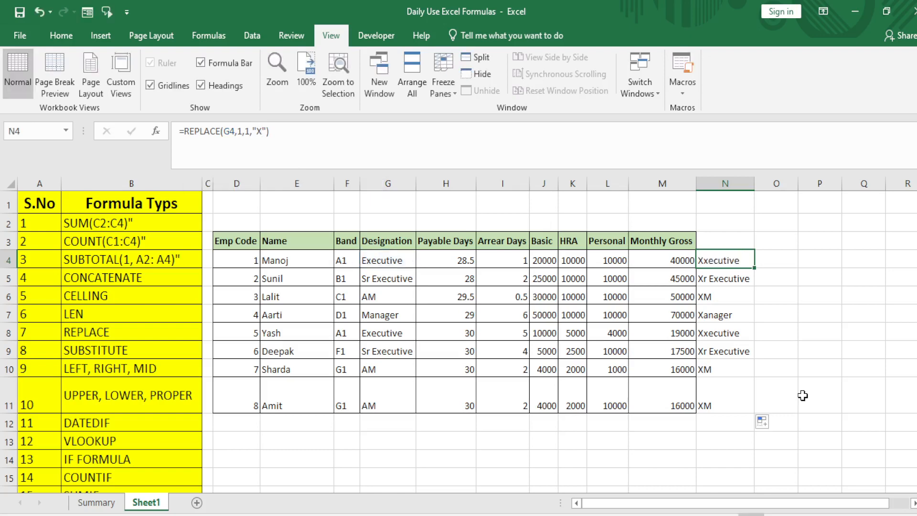
Adjust the sheet zoom to fit the salary table and hide columns I to L.
click(874, 515)
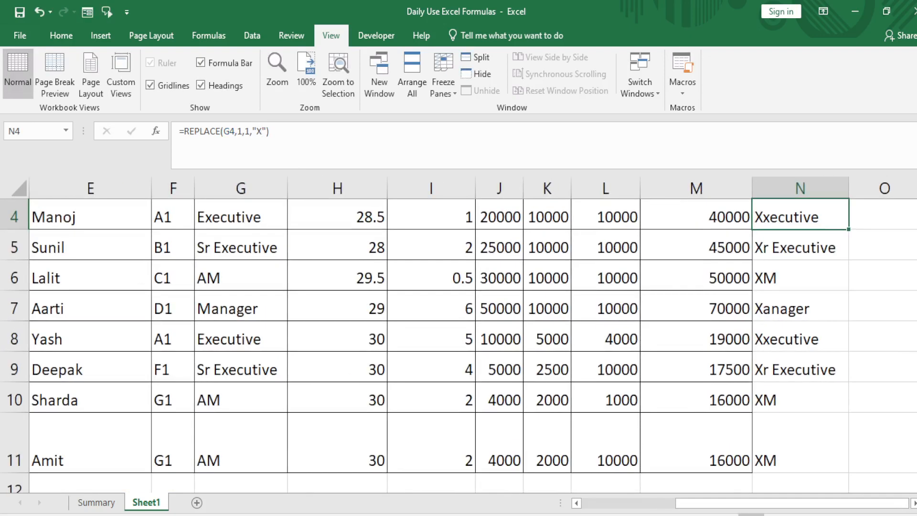
mouse_move(916, 300)
mouse_down()
mouse_move(916, 238)
mouse_move(915, 287)
mouse_up()
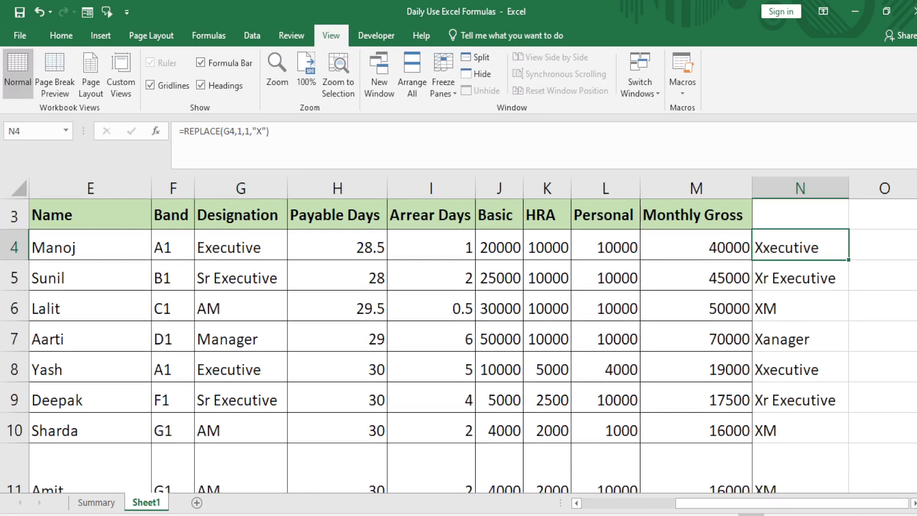
click(865, 515)
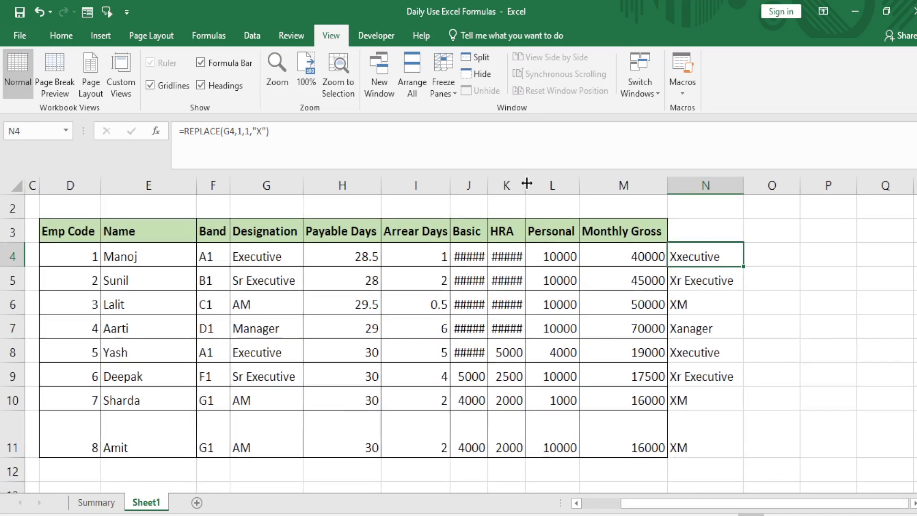
drag(527, 183, 395, 178)
key(ctrl+0)
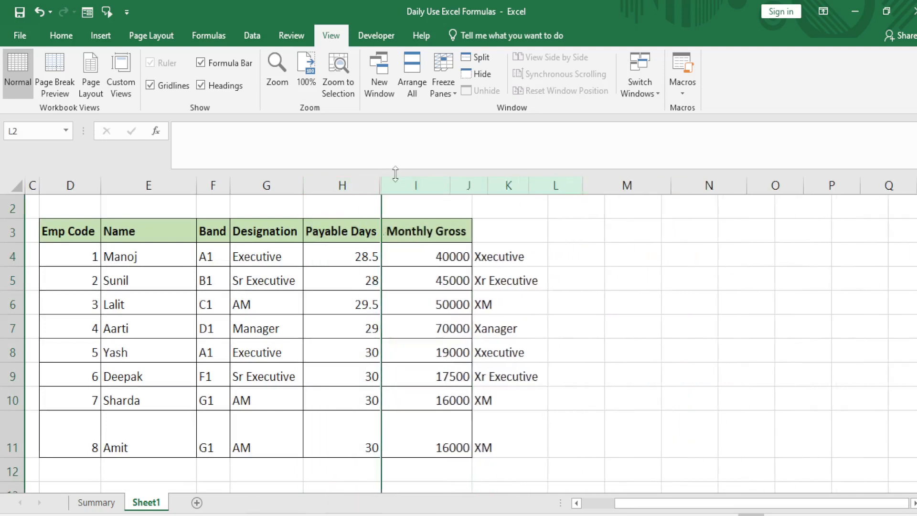
Go back to N4 and examine the num_chars argument of its REPLACE formula without changing it.
key(Home)
key(Up)
key(Right)
key(Down)
key(Down)
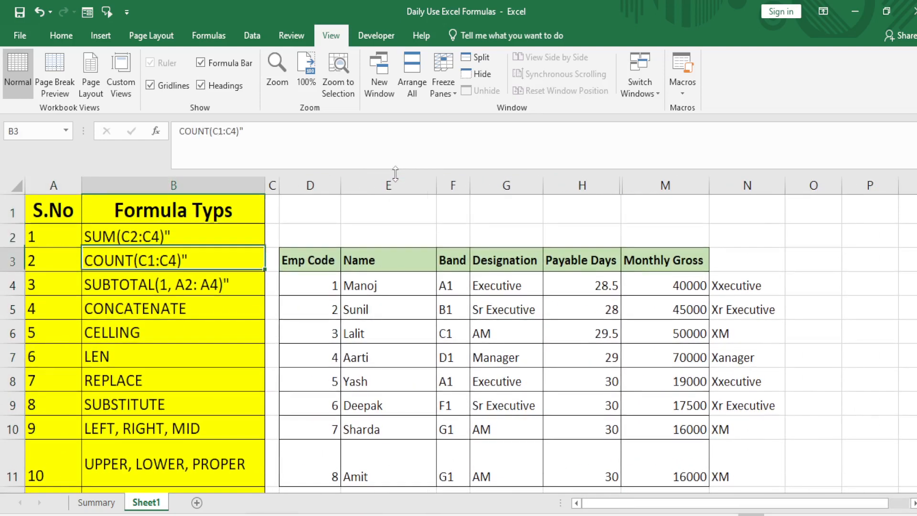
key(Right)
key(Right)
key(Right)
key(Right)
key(Right)
key(Right)
key(Down)
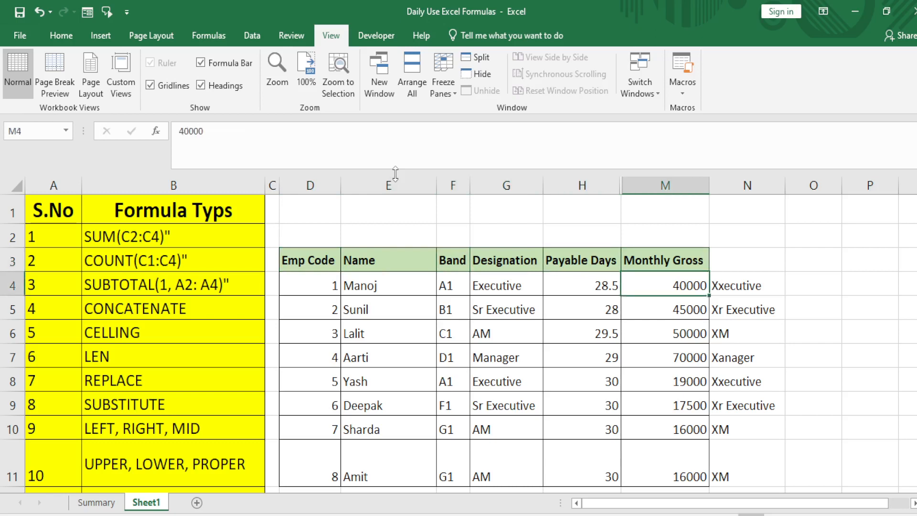
key(Down)
key(Right)
key(Up)
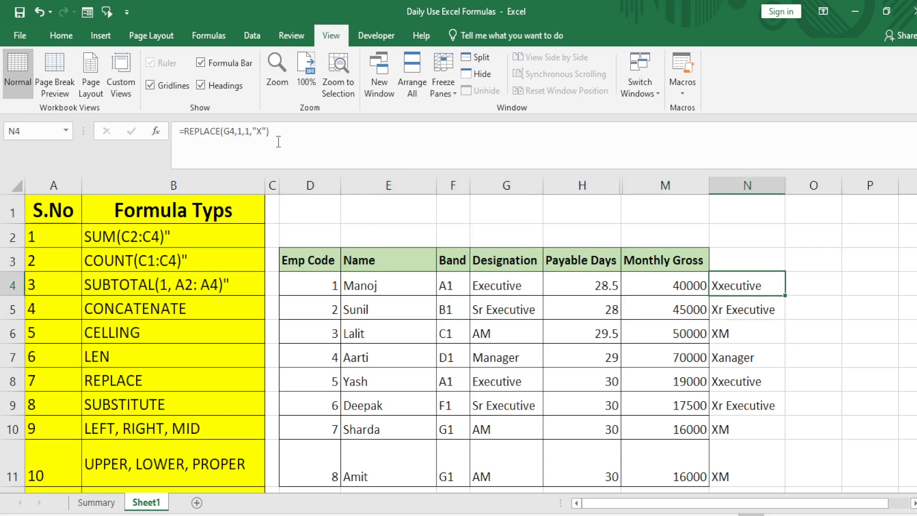
click(249, 130)
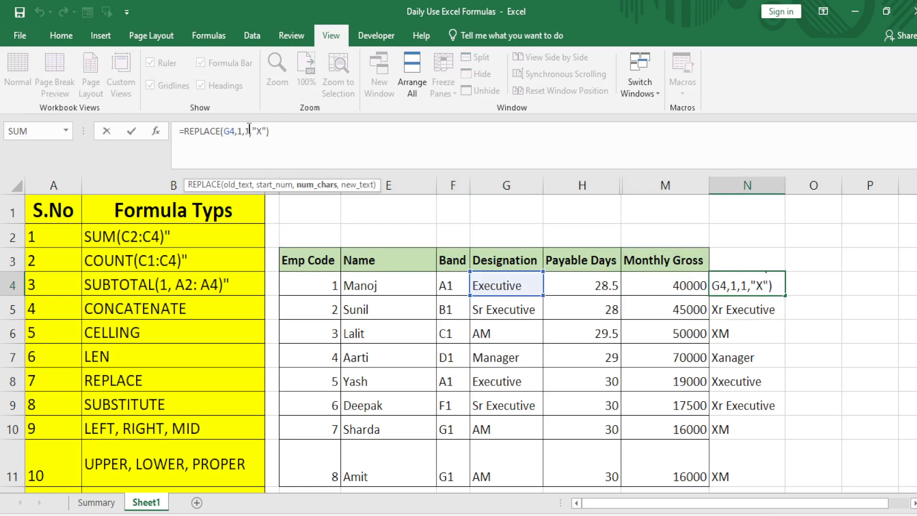
key(Return)
key(Up)
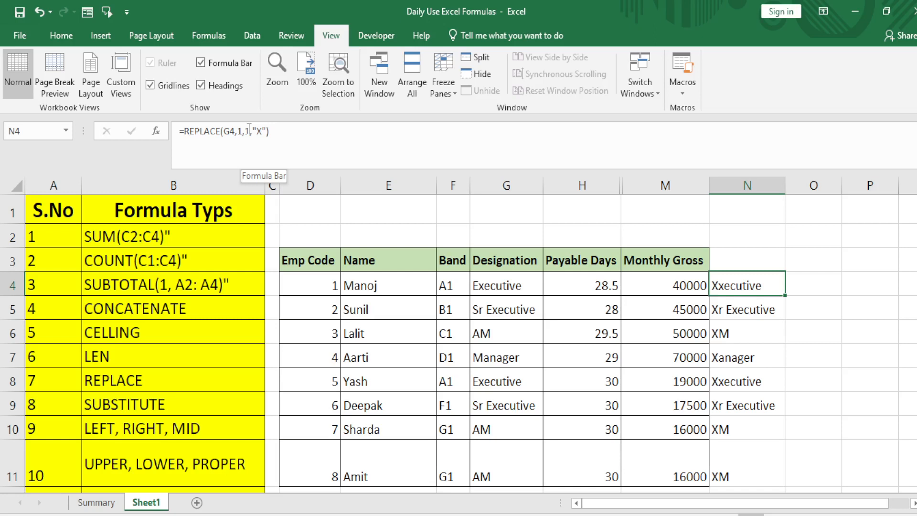
Show the Find and Replace dialog for the Designation values in G4:G11 and close it without replacing anything.
key(Left)
key(Left)
key(Left)
key(ctrl+shift+Down)
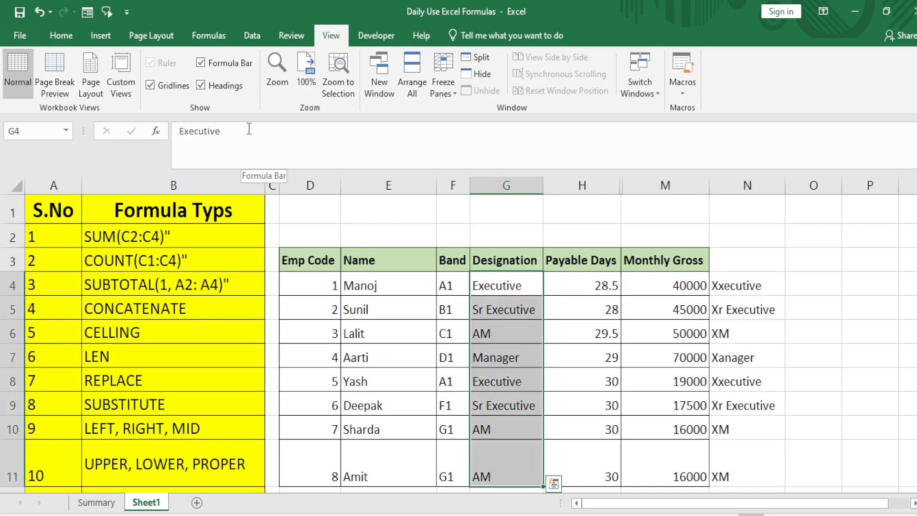
key(ctrl+h)
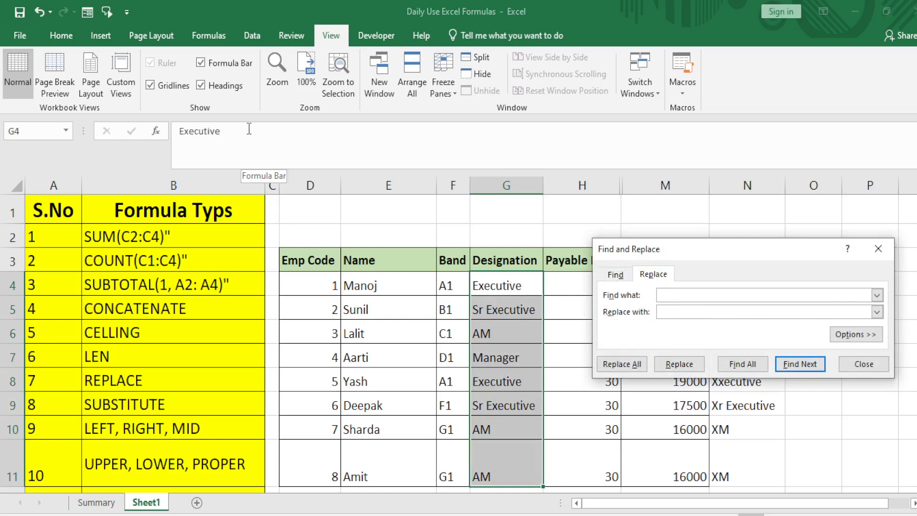
key(Tab)
key(Escape)
key(Right)
key(Right)
key(Right)
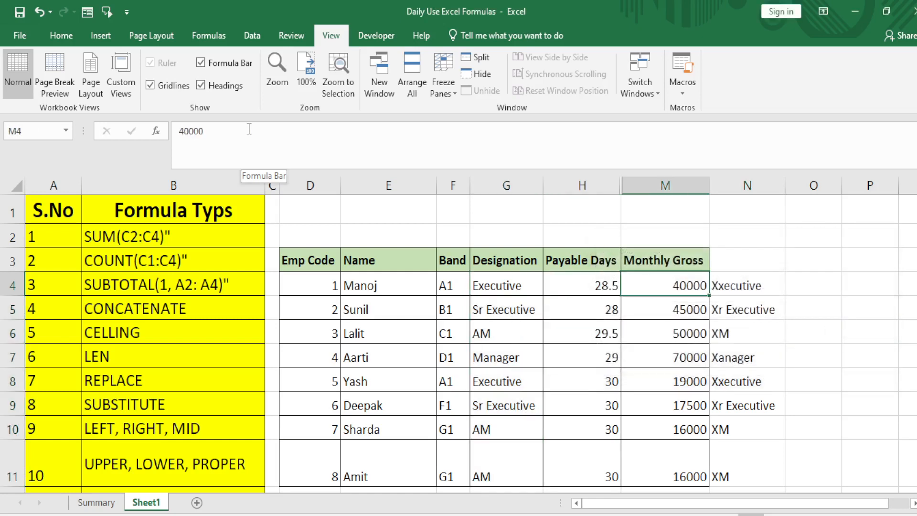
Clear the REPLACE formulas from N4:N11.
key(ctrl+shift+Down)
key(Up)
key(Down)
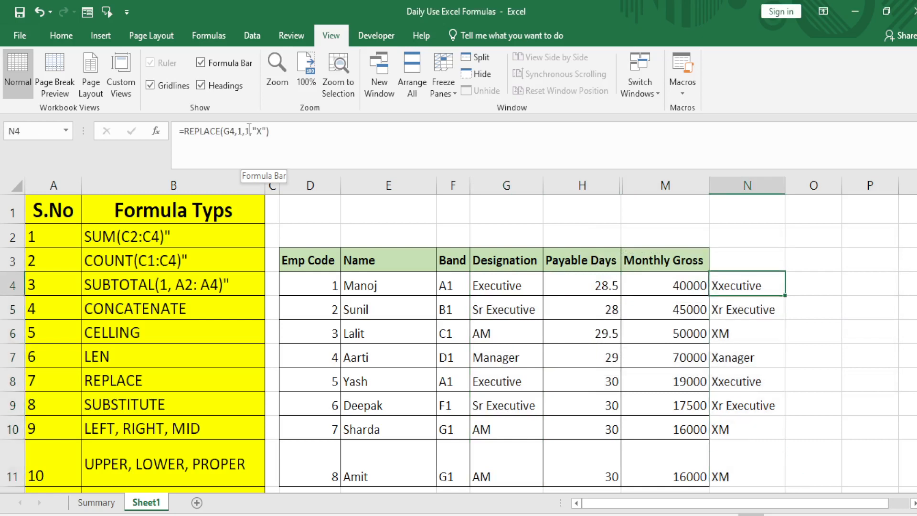
key(ctrl+shift+Down)
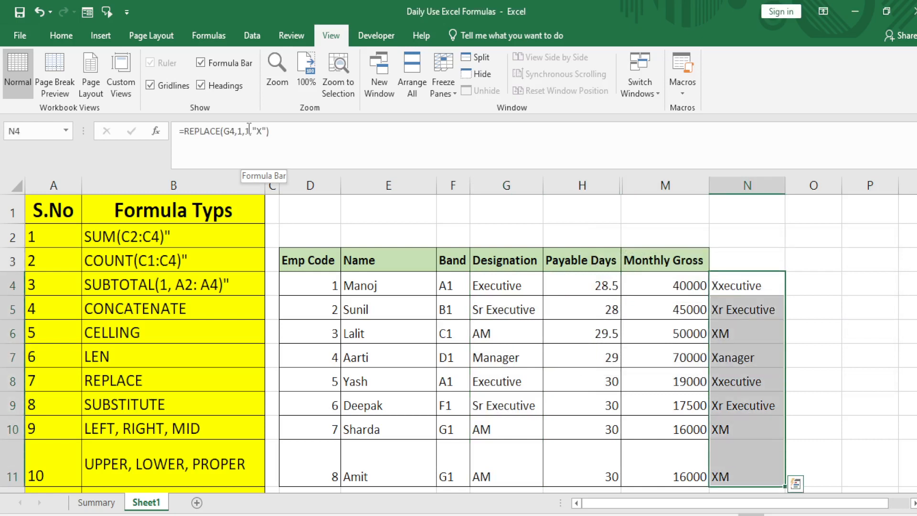
key(ctrl+shift+Up)
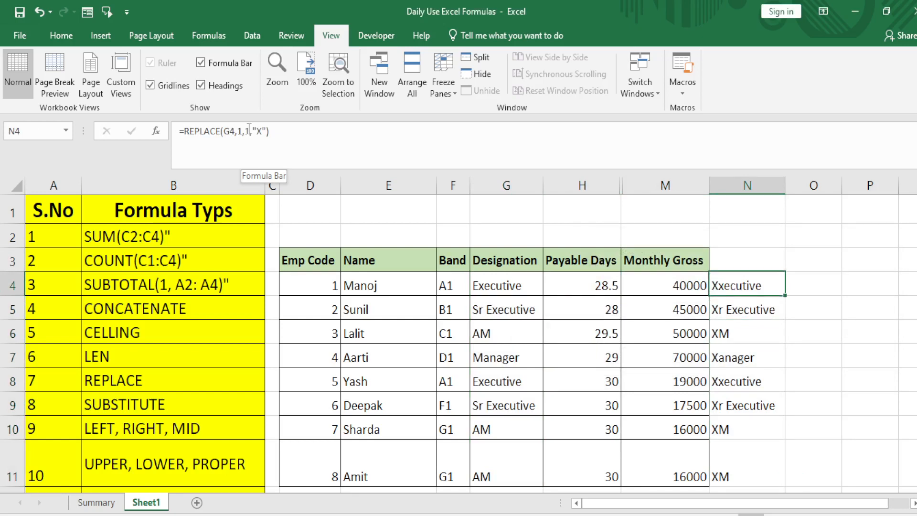
key(ctrl+shift+Down)
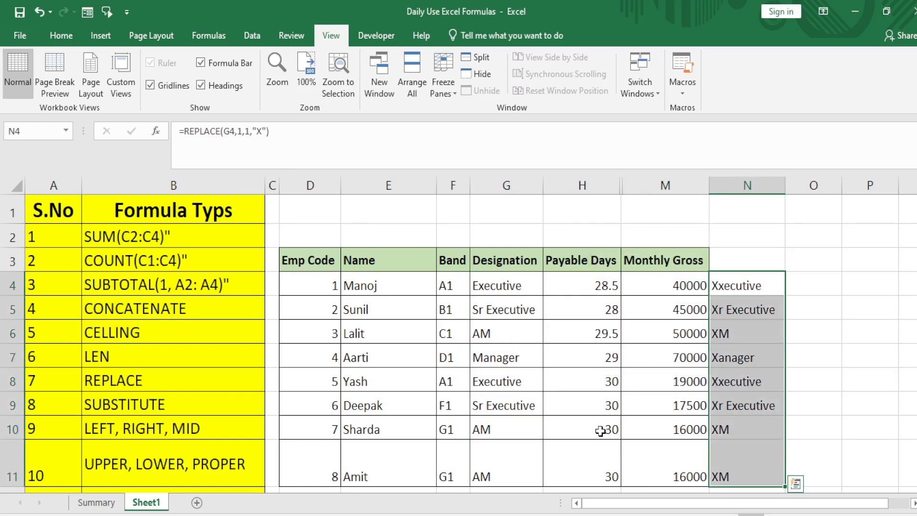
key(Delete)
Look through the upper entries of the Formula Typs list in column B.
key(Left)
key(Left)
key(Left)
key(Left)
key(Left)
key(Left)
key(Left)
key(Left)
key(Down)
key(Down)
key(Down)
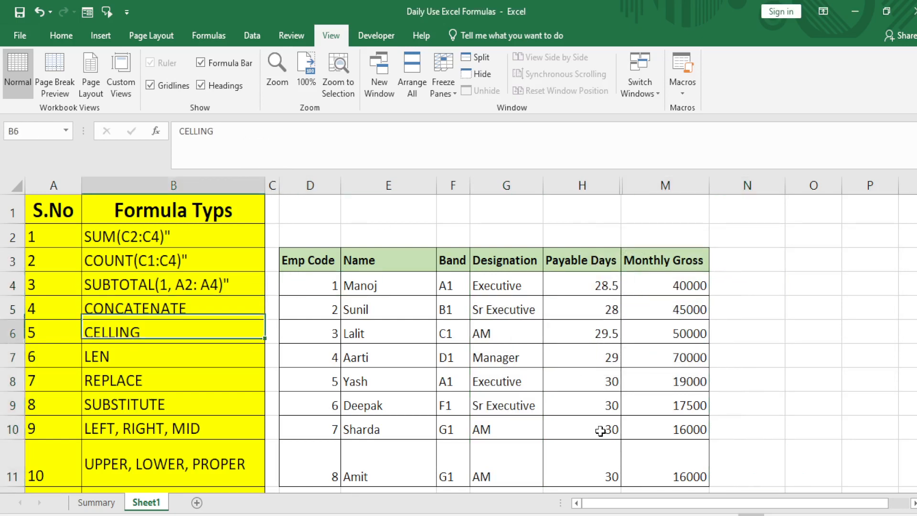
key(Up)
key(Up)
key(Down)
key(Up)
key(Up)
key(Up)
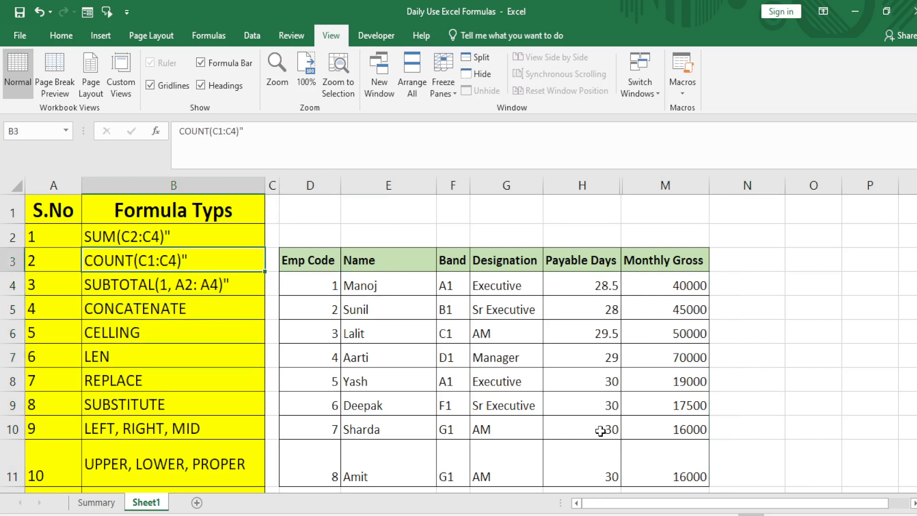
key(Down)
key(Down)
key(Right)
key(Right)
key(Right)
key(Left)
key(Left)
key(Right)
key(Right)
key(Right)
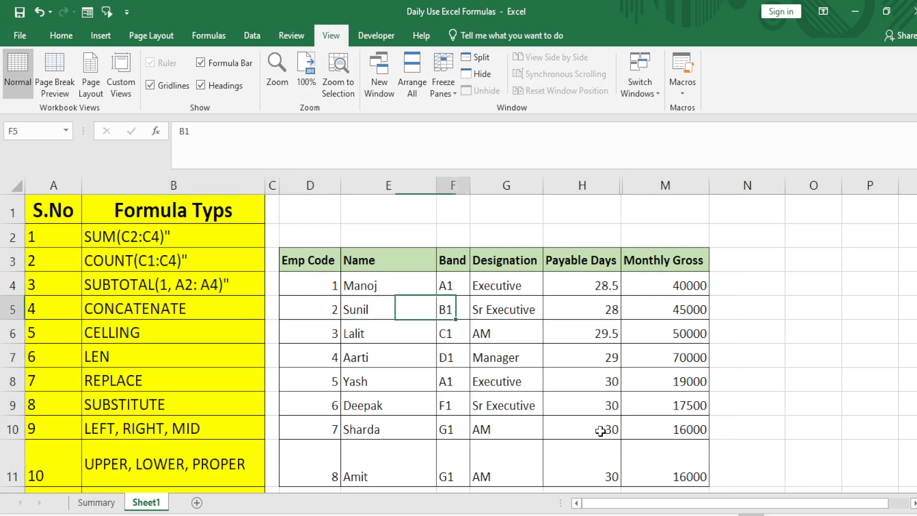
key(Right)
key(Right)
key(Right)
key(Up)
key(Up)
key(Right)
key(Down)
text(=)
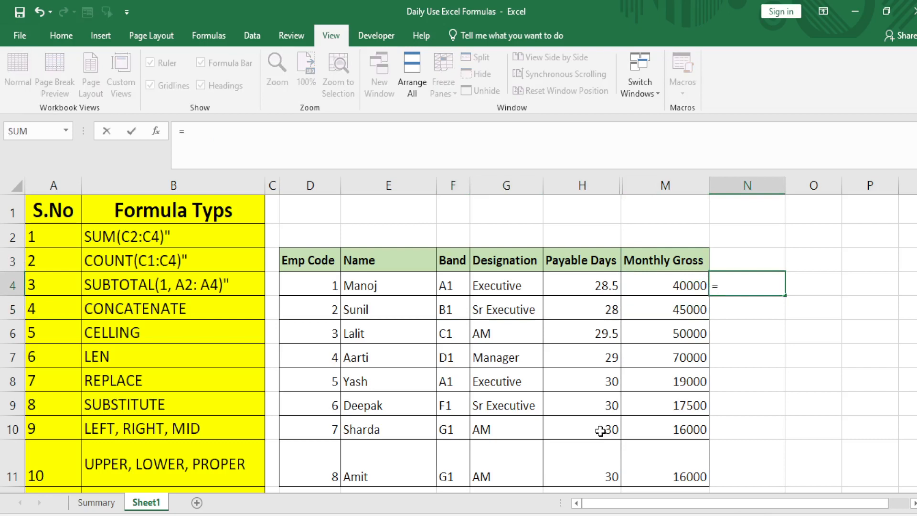
key(Escape)
Examine the Name, Band and Designation cells of the first employee in row 4.
key(Left)
key(Left)
key(Left)
key(Left)
key(Left)
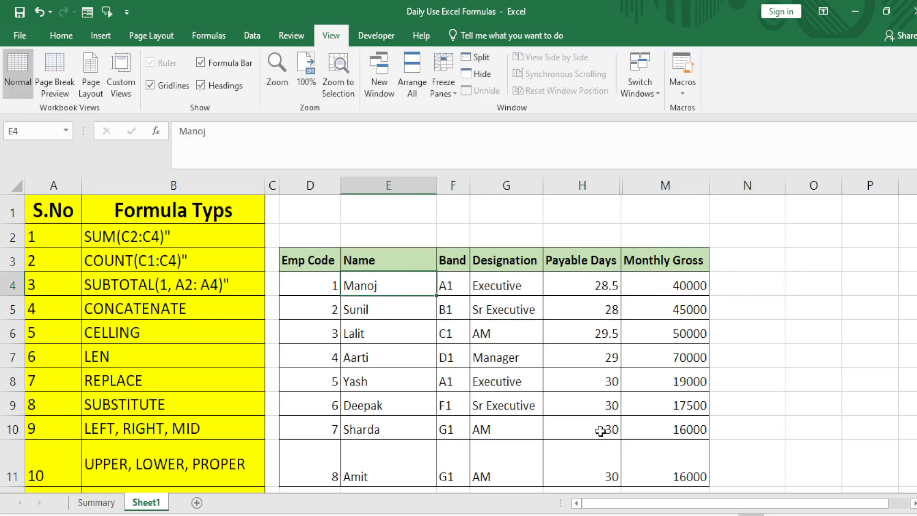
key(Right)
key(Right)
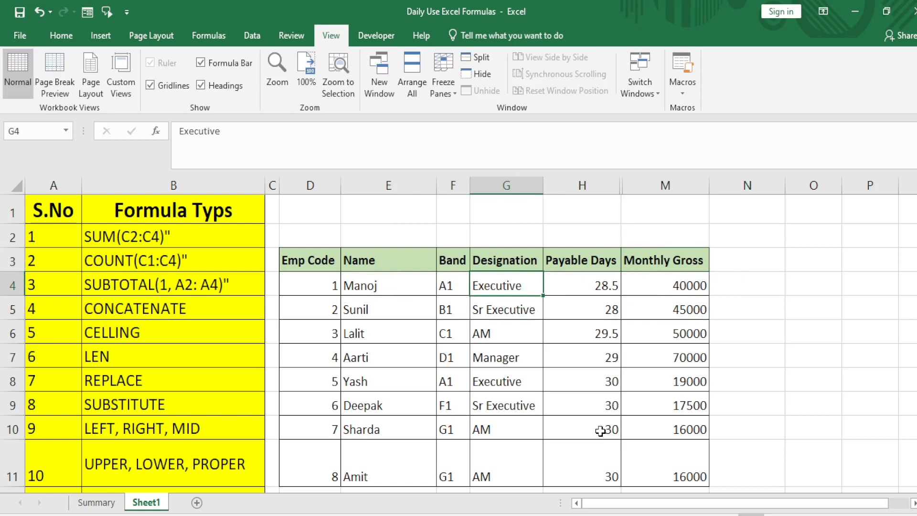
key(Left)
key(Left)
key(shift+Right)
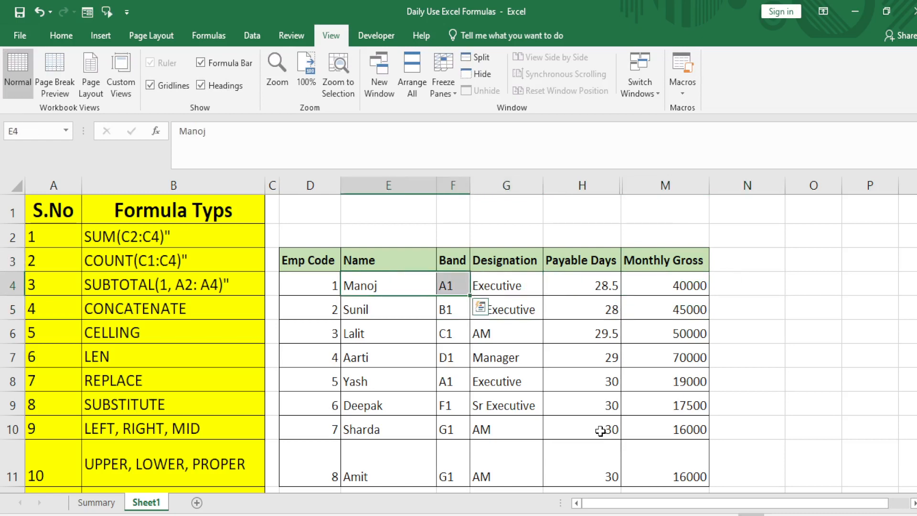
key(Right)
key(Right)
key(Right)
key(Right)
key(Right)
key(Right)
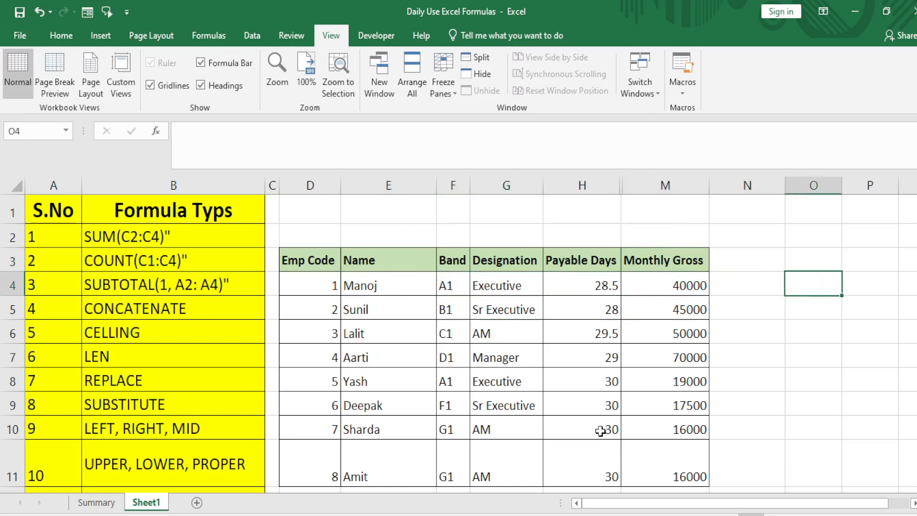
Start a CONCATENATE formula in N4 with the Name cell E4 as its first text argument.
key(Left)
text(=con)
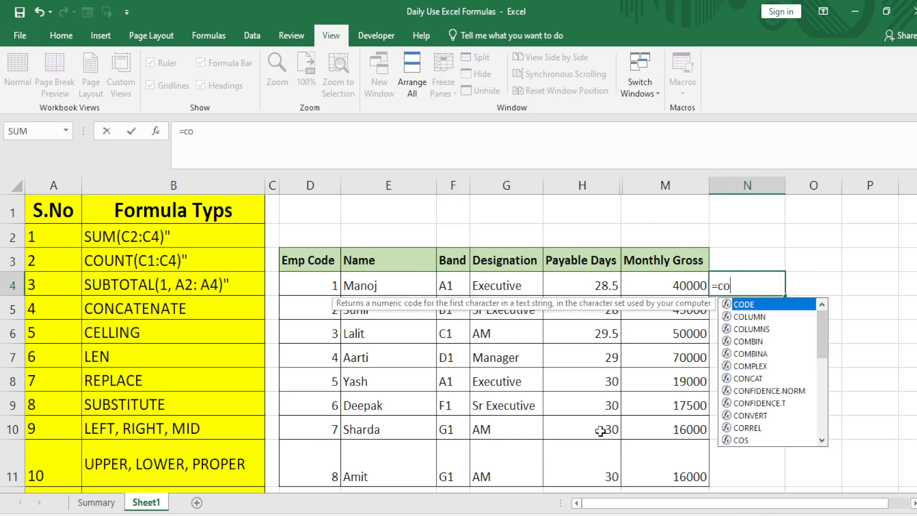
key(Down)
key(Down)
key(Down)
key(Down)
key(Tab)
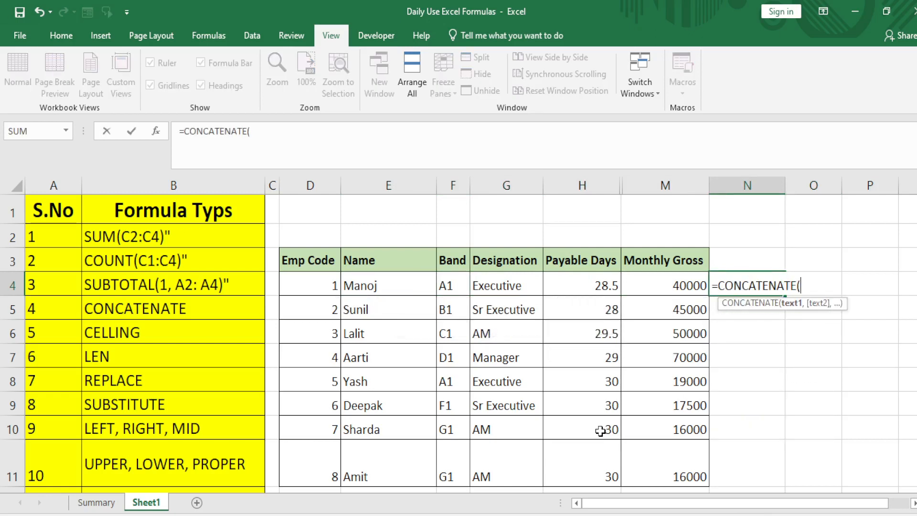
key(Left)
key(Left)
key(Left)
key(Left)
key(Left)
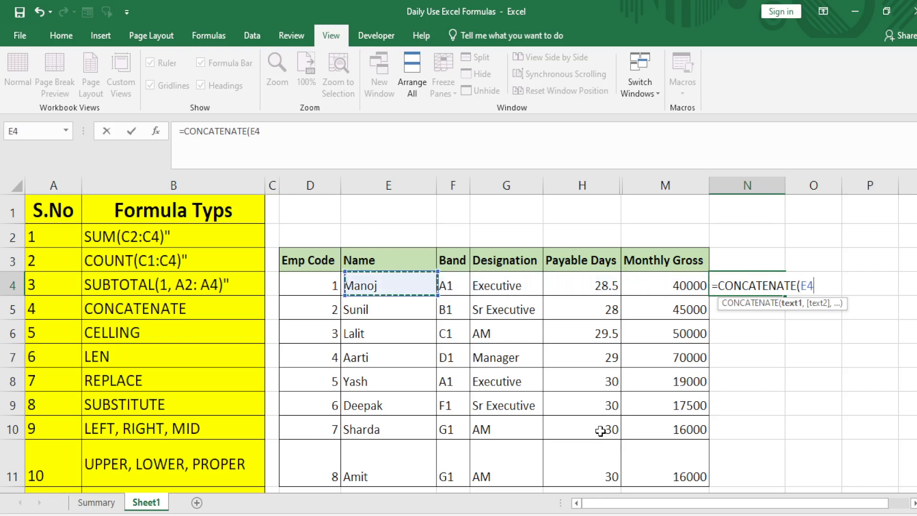
Complete the N4 formula with a "/" separator and the Designation cell G4, giving =CONCATENATE(E4,"/",G4).
text(,"/)
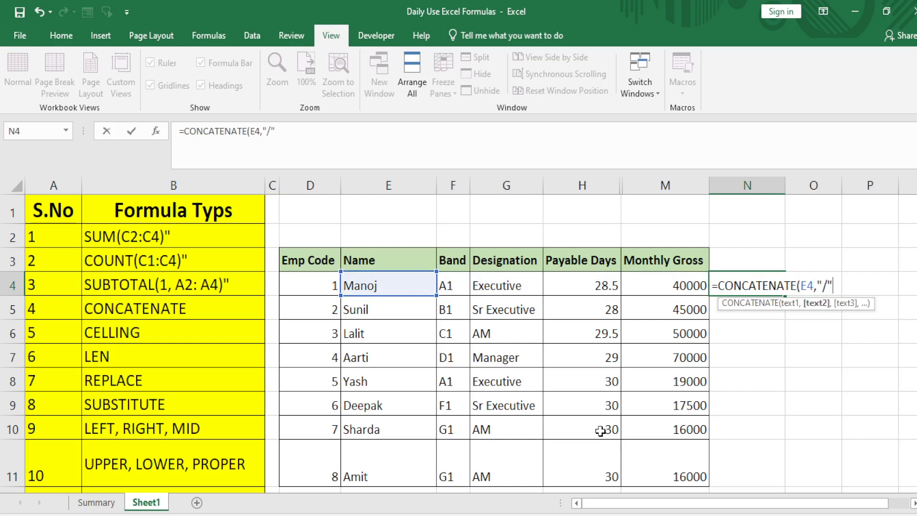
text(",)
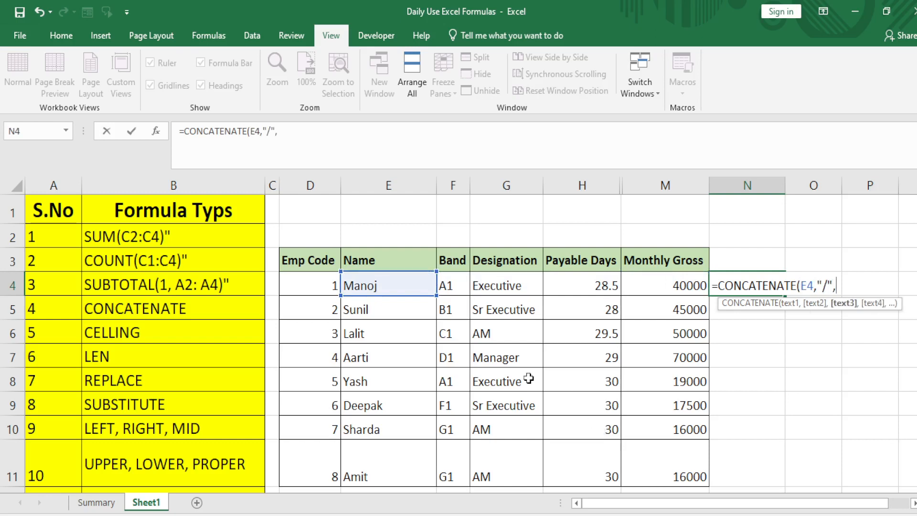
click(498, 285)
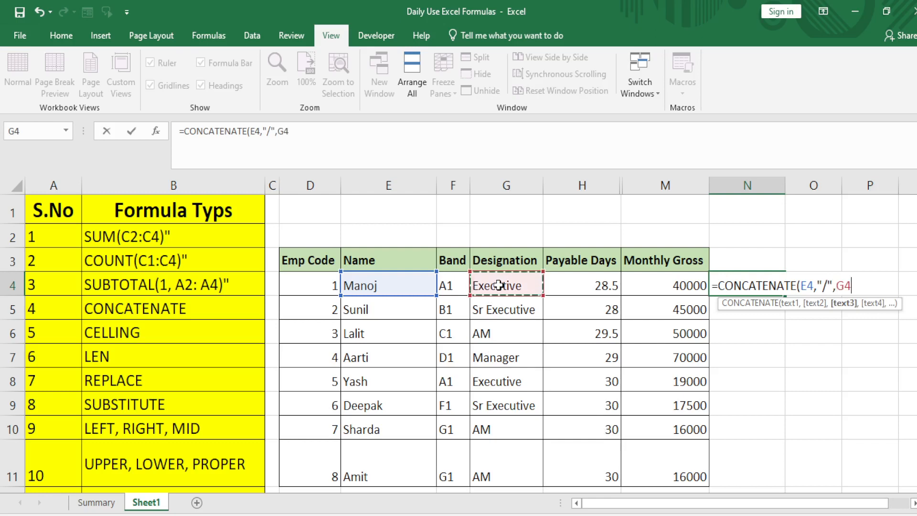
text())
key(Return)
key(Up)
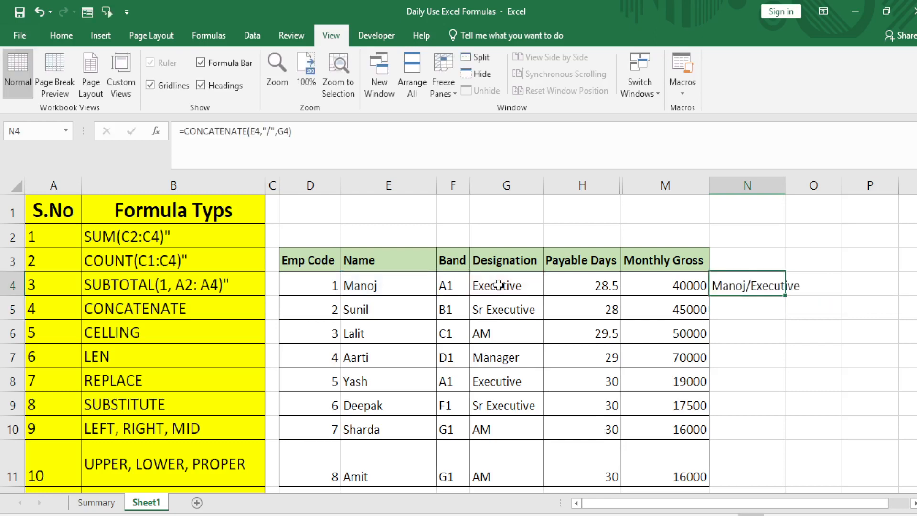
Change the separator text in the N4 CONCATENATE formula to "&/".
click(270, 130)
key(BackSpace)
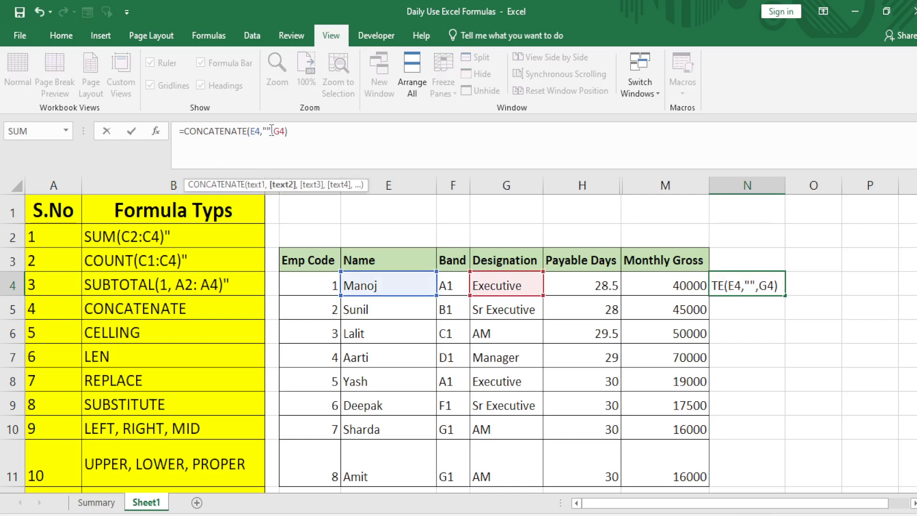
text(7)
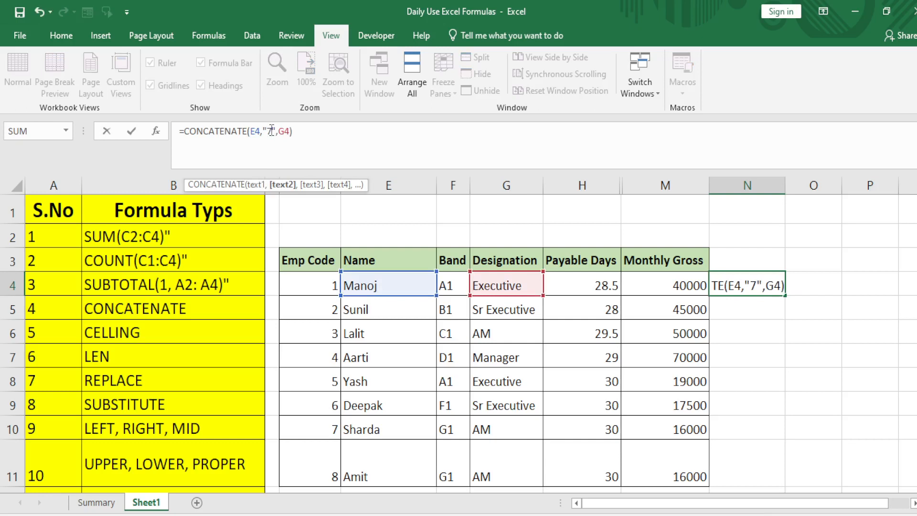
key(BackSpace)
text(&)
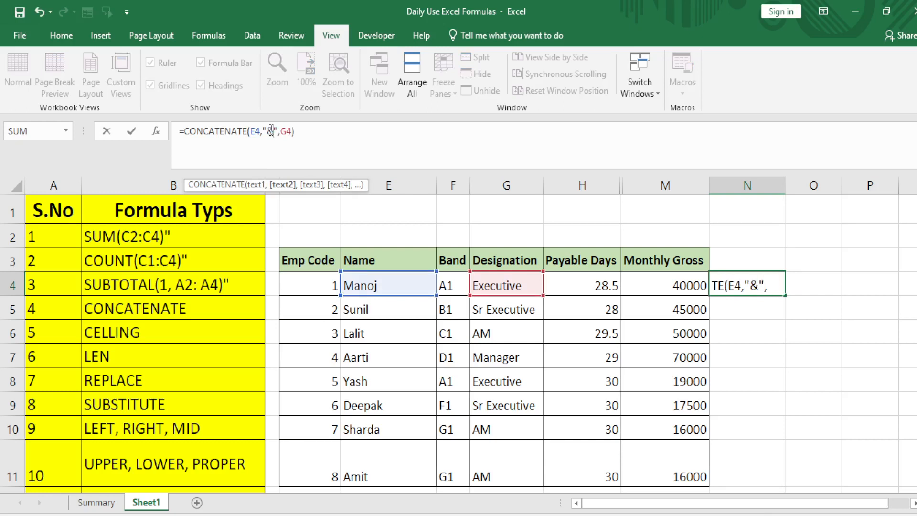
text(/)
key(Return)
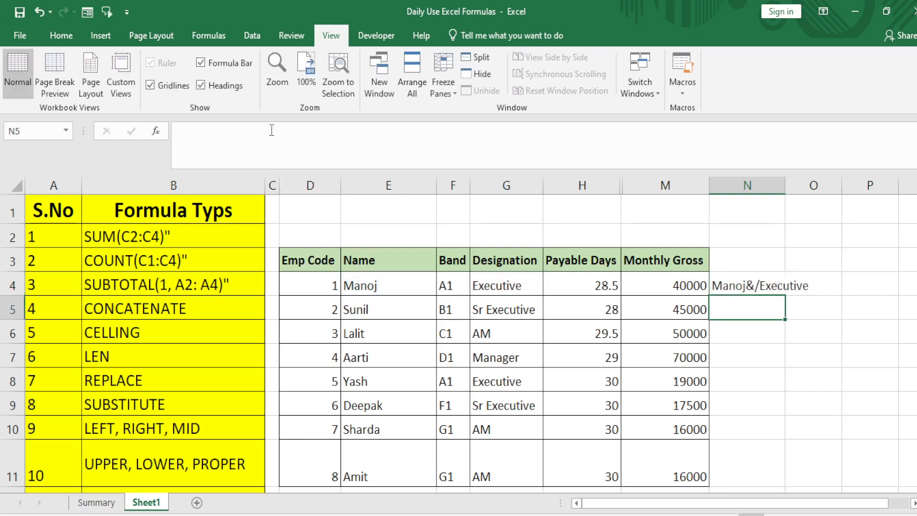
Fill the CONCATENATE formula from N4 down to N11.
key(Up)
key(Left)
key(ctrl+Down)
key(Right)
key(ctrl+shift+Up)
key(ctrl+d)
key(Down)
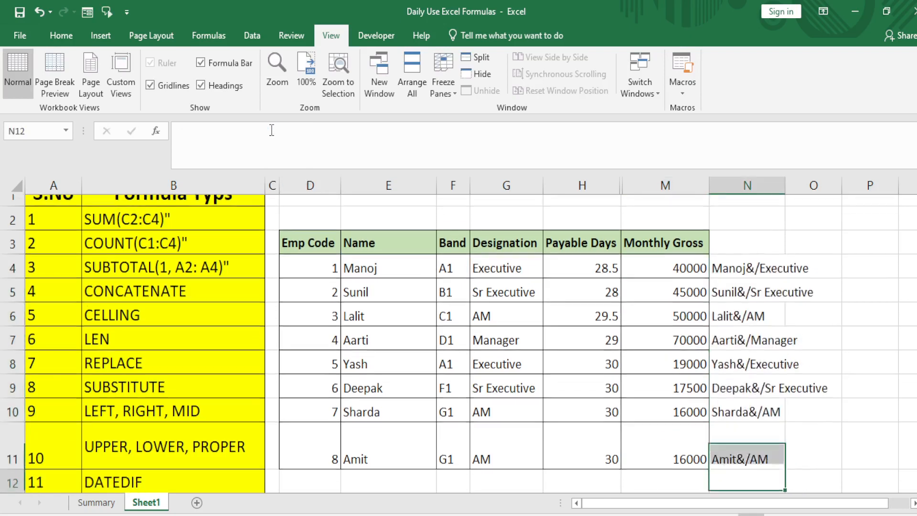
Clear the CONCATENATE formulas from N4:N11.
key(Up)
key(ctrl+Up)
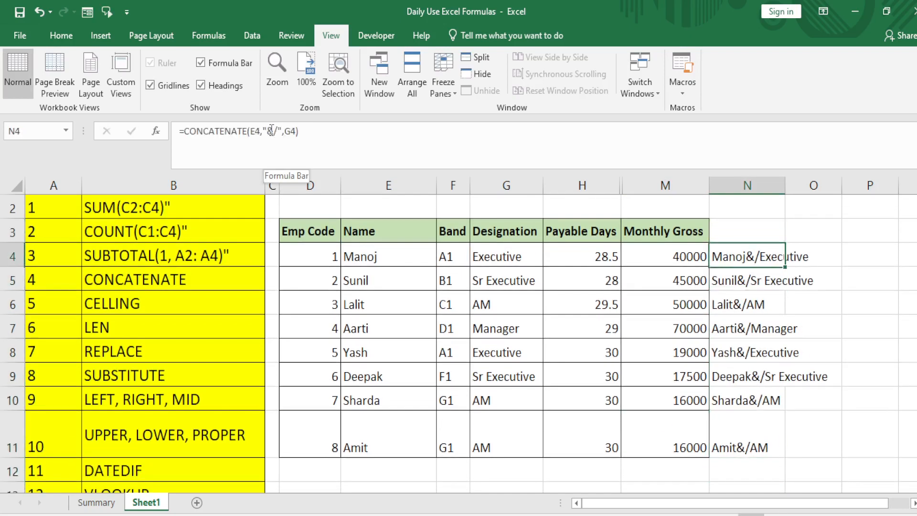
key(ctrl+shift+Down)
key(Down)
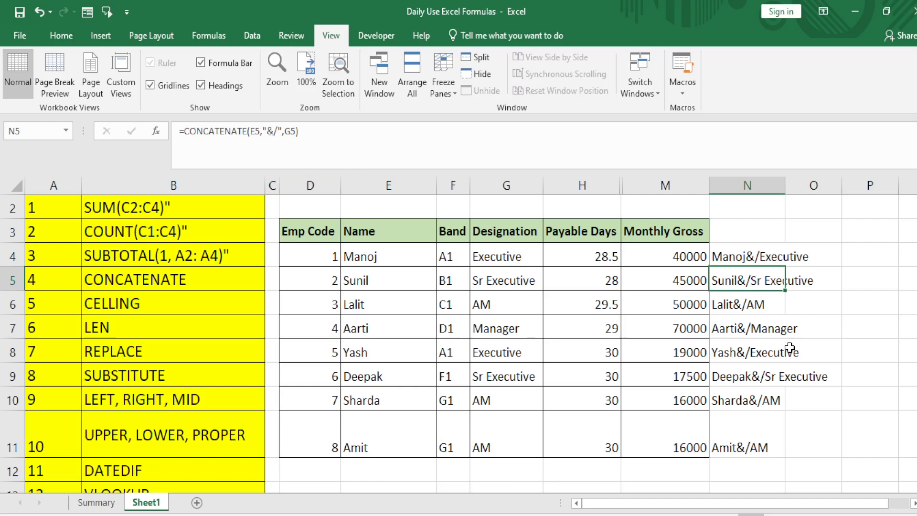
key(Up)
key(Up)
key(Down)
key(ctrl+shift+Down)
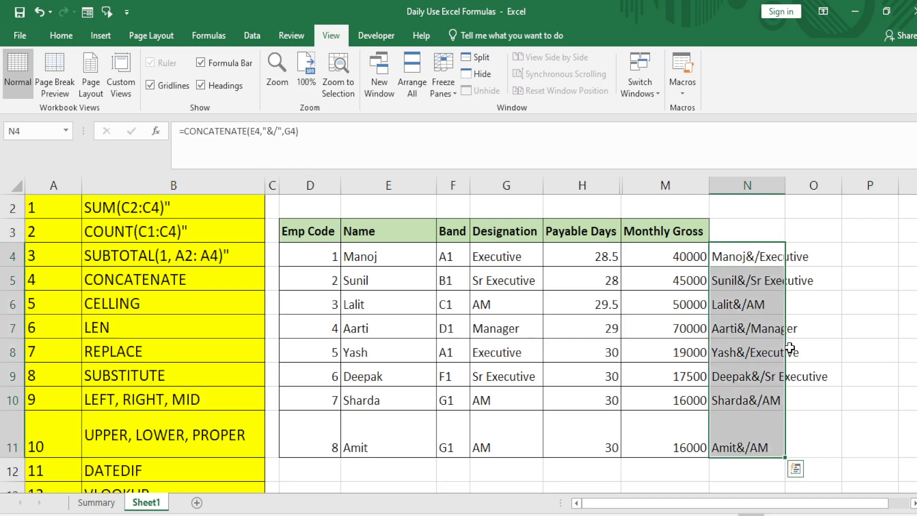
key(Delete)
Look through the Formula Typs list in column B down to the SUBSTITUTE entry.
key(Down)
key(Left)
key(ctrl+Left)
key(ctrl+Left)
key(Down)
key(Down)
key(Down)
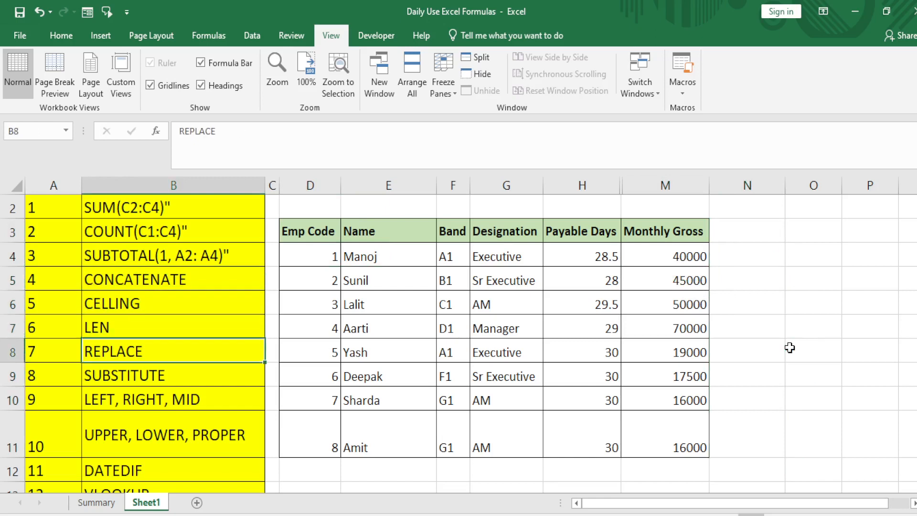
key(Down)
Start a SUBSTITUTE formula in N4 with the Name cell E4 as its text argument.
key(Right)
key(Right)
key(Right)
key(ctrl+Up)
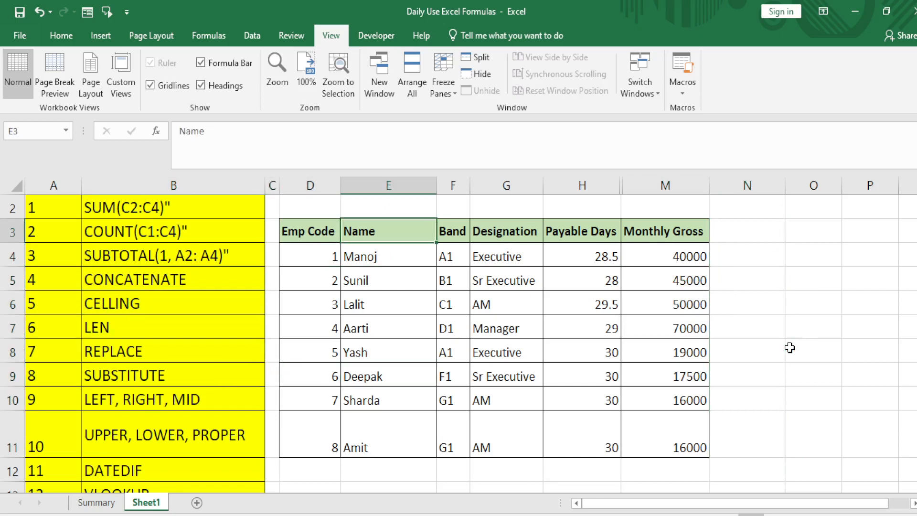
key(Right)
key(Right)
key(Right)
key(Right)
key(Right)
key(Right)
key(Down)
key(Down)
key(Up)
key(Left)
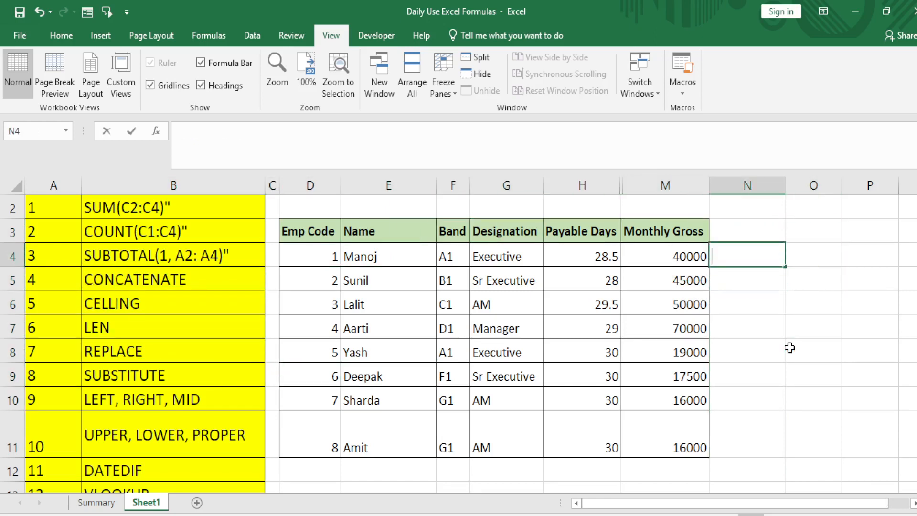
text(=SUB)
key(Tab)
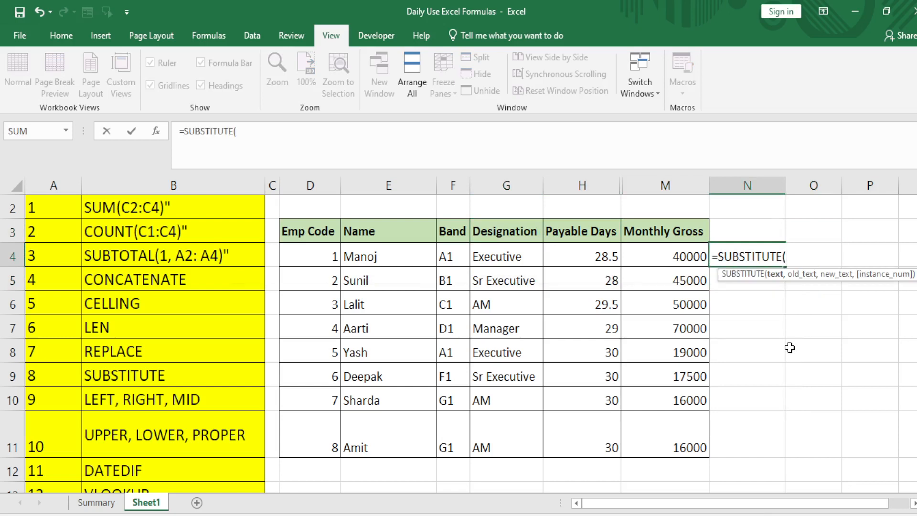
key(Left)
key(Left)
key(Left)
key(Left)
key(Left)
key(Left)
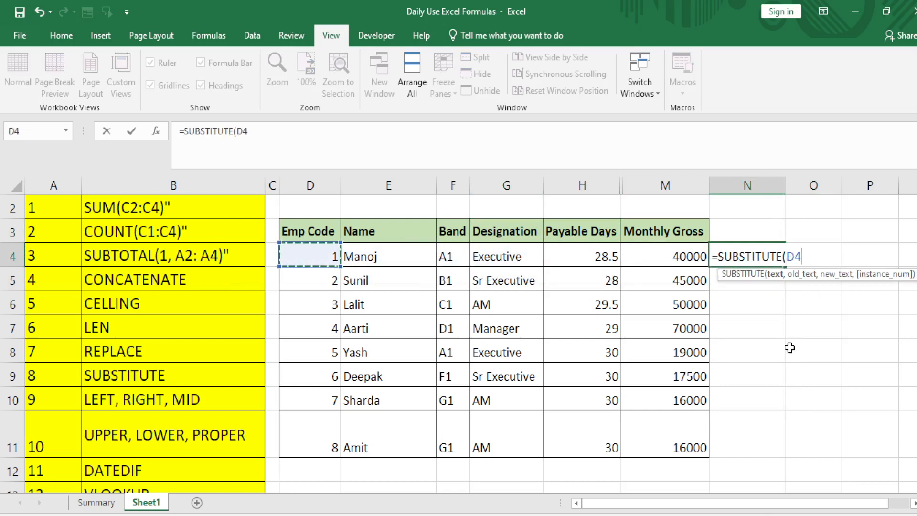
key(Right)
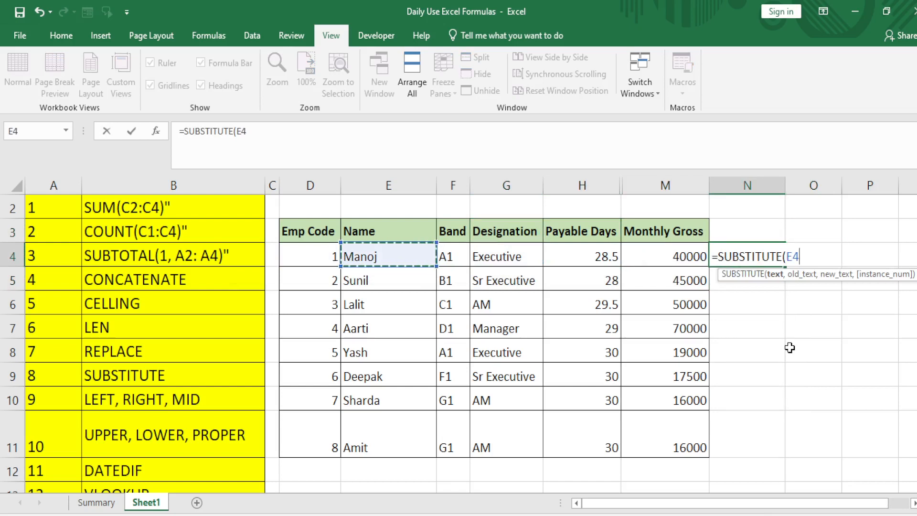
Try to enter =SUBSTITUTE(E4,G4) in N4, using the Designation cell as old_text, and abandon the entry.
text(,)
key(Left)
key(Left)
key(Left)
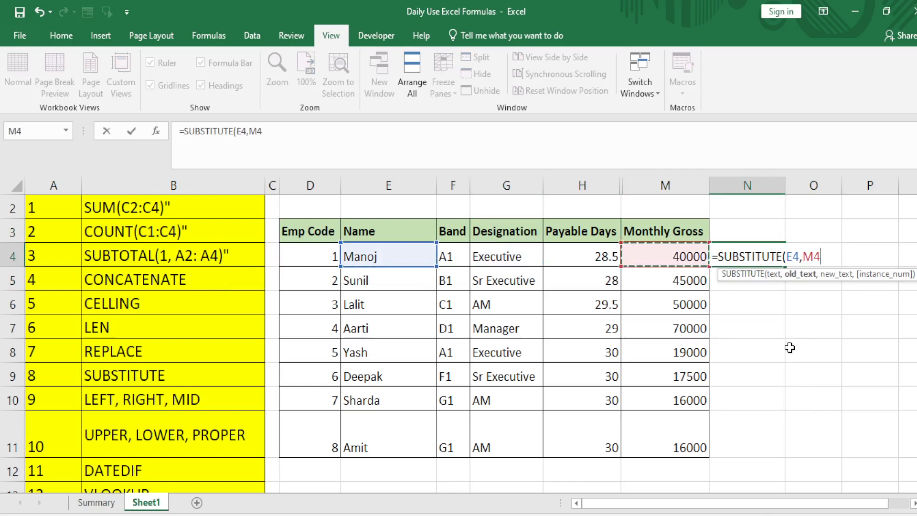
key(Return)
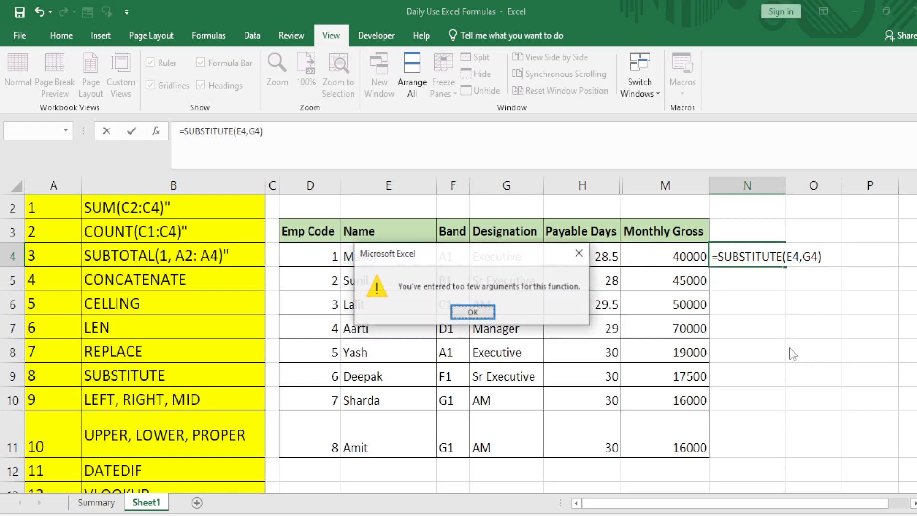
key(Return)
key(Escape)
Return to the Formula Typs list and look at the LEFT, RIGHT, MID entry in B10.
key(Left)
key(Left)
key(Left)
key(Left)
key(Left)
key(Left)
key(Left)
key(Left)
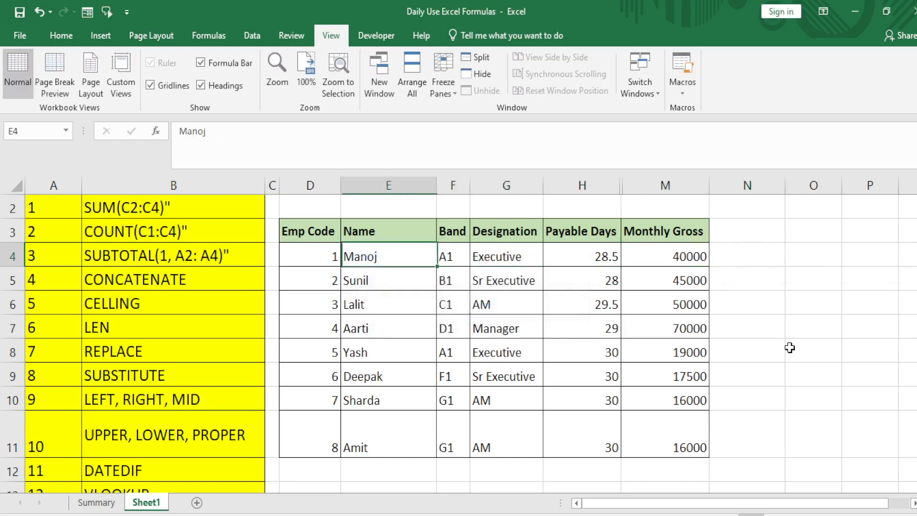
key(Down)
key(Down)
key(Down)
key(Down)
key(Down)
key(Down)
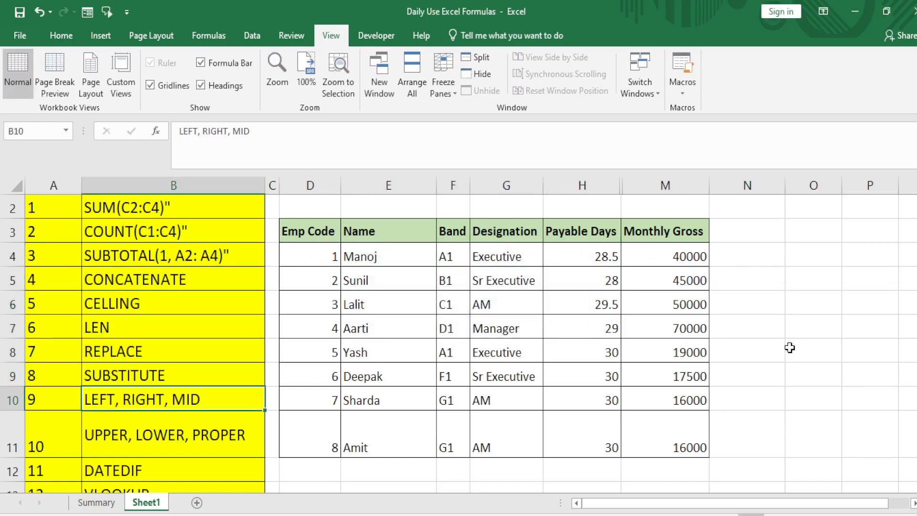
Look through the Formula Typs entries below LEFT, RIGHT, MID, such as UPPER, LOWER, PROPER, DATEDIF and VLOOKUP.
key(Down)
key(Down)
key(Down)
key(Down)
key(Up)
key(Up)
key(Up)
key(Up)
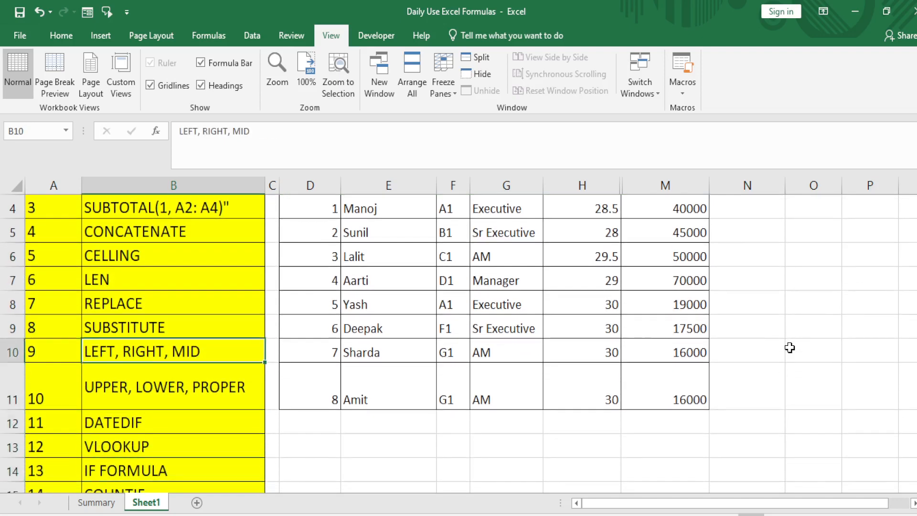
key(Down)
key(Down)
key(Down)
key(Down)
key(Up)
key(Up)
key(Up)
key(Up)
key(Up)
key(Up)
key(Up)
key(Up)
key(Up)
key(Up)
key(Up)
key(Up)
key(Up)
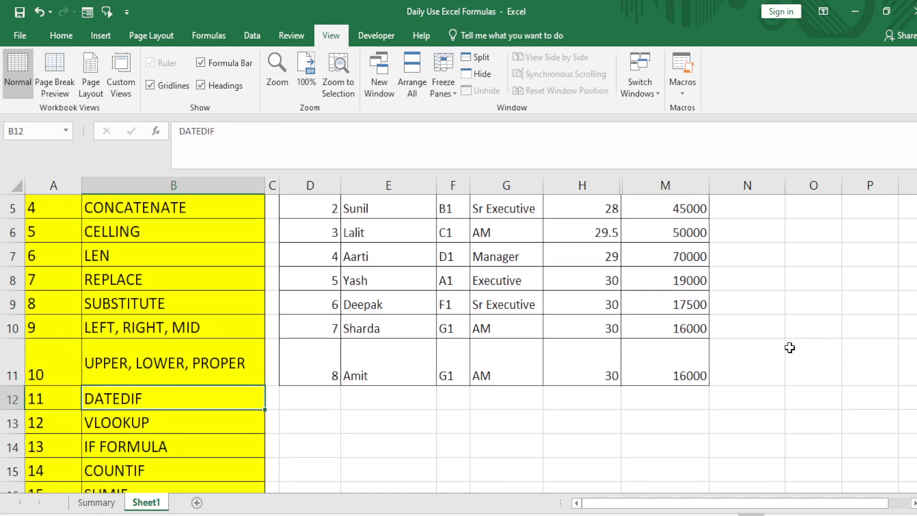
Enter the formula =LEFT(E43) in cell N4 beside the Monthly Gross column.
key(Right)
key(Right)
key(Down)
key(Down)
key(Right)
key(Right)
key(Right)
key(Right)
key(Right)
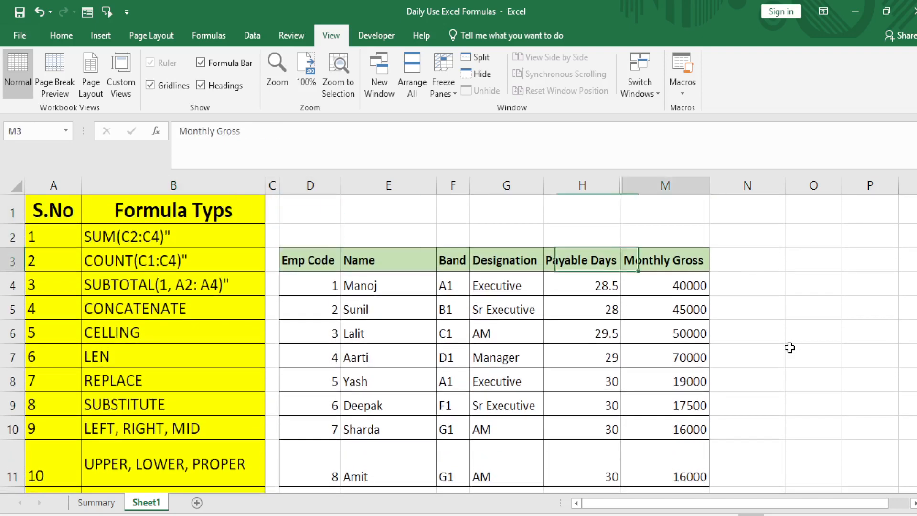
key(Right)
key(Down)
text(=LEFT()
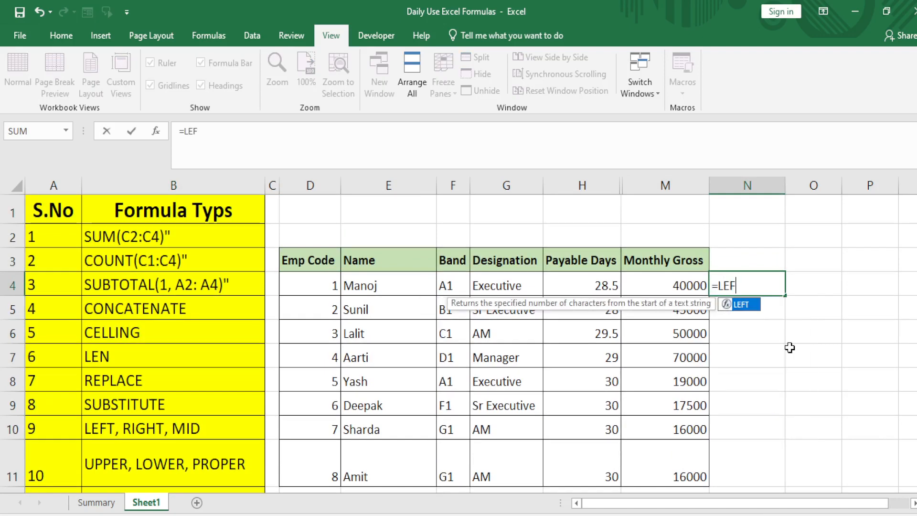
key(Left)
key(Left)
key(Left)
key(Left)
key(Left)
key(Left)
key(Right)
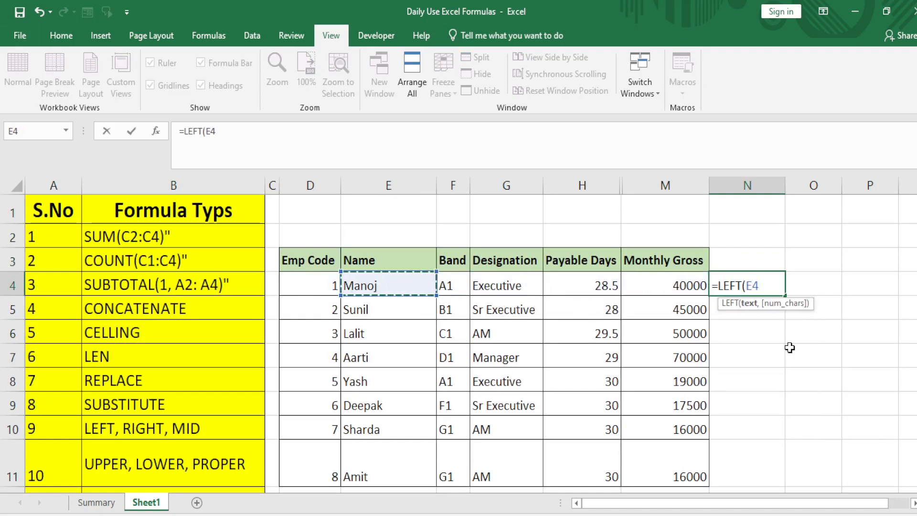
text())
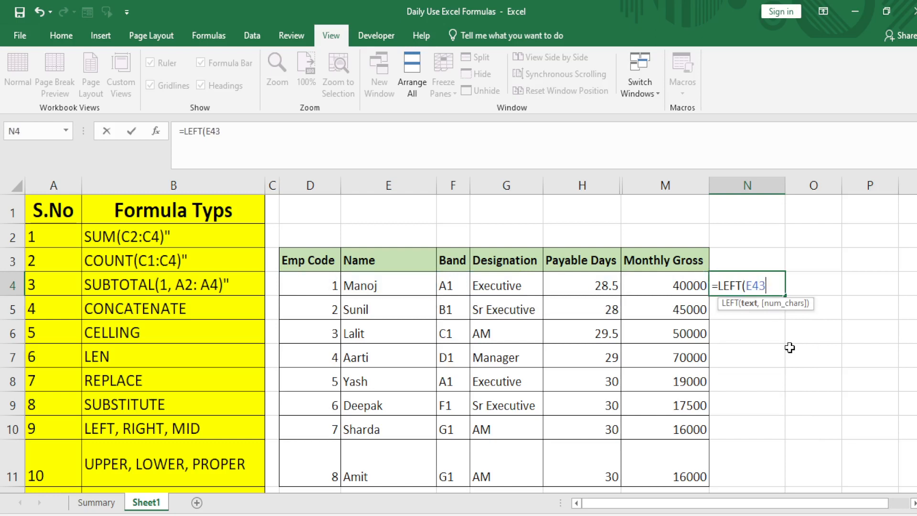
key(Return)
key(Up)
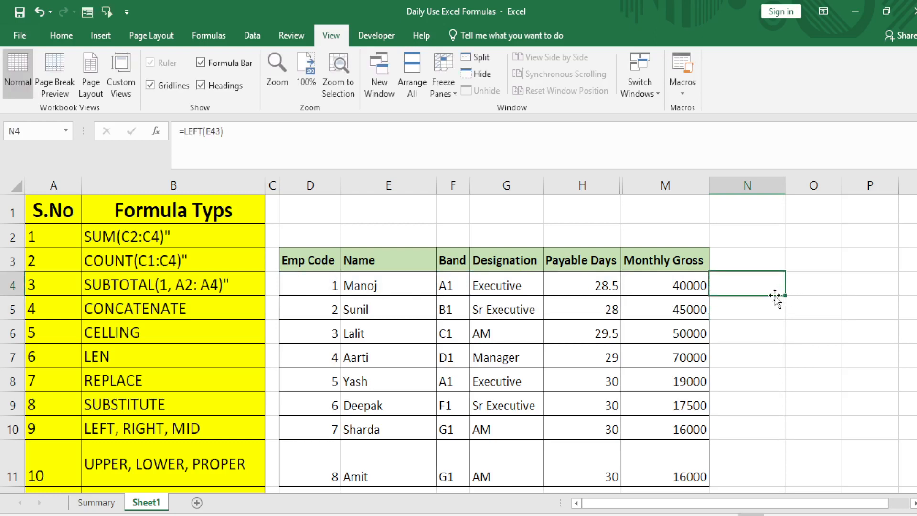
key(F2)
key(BackSpace)
key(BackSpace)
key(BackSpace)
key(BackSpace)
key(BackSpace)
key(BackSpace)
key(BackSpace)
key(BackSpace)
key(BackSpace)
text(RI)
key(Tab)
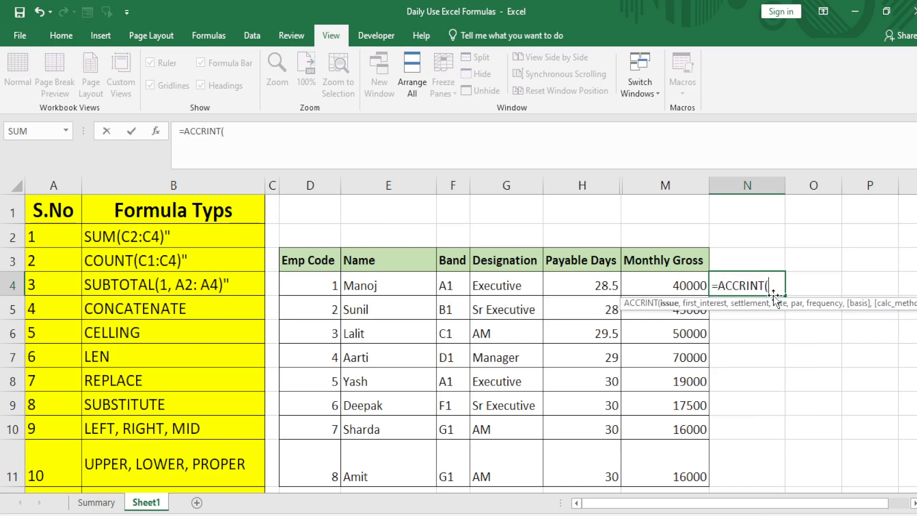
key(Left)
key(Escape)
Enter =RIGHT(E4,4) in N4 to extract the last four characters of the first Name entry.
text(=RIGHT()
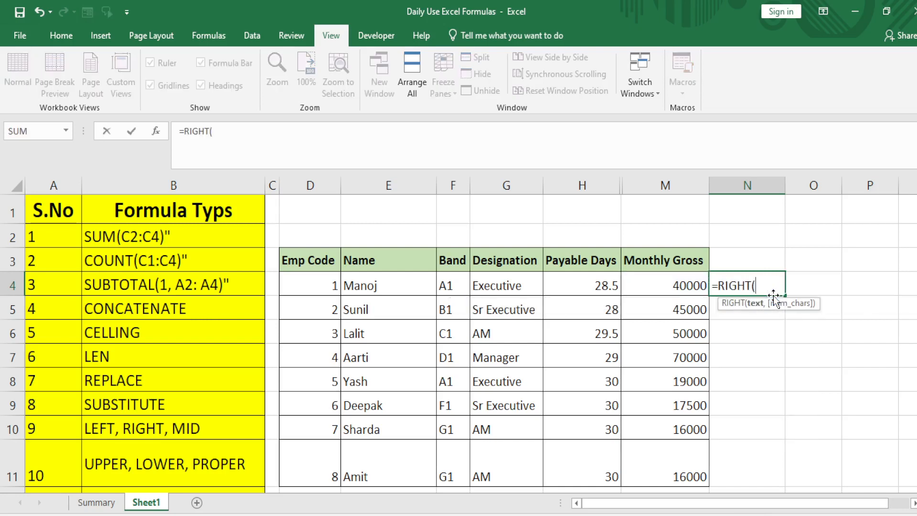
key(Left)
key(Left)
key(Left)
key(Left)
key(Left)
key(Left)
key(Right)
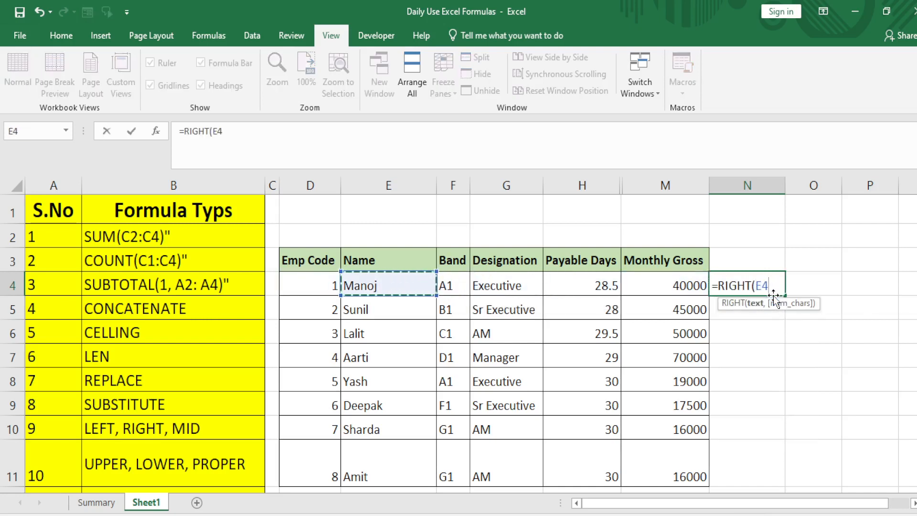
text(,4)
key(Return)
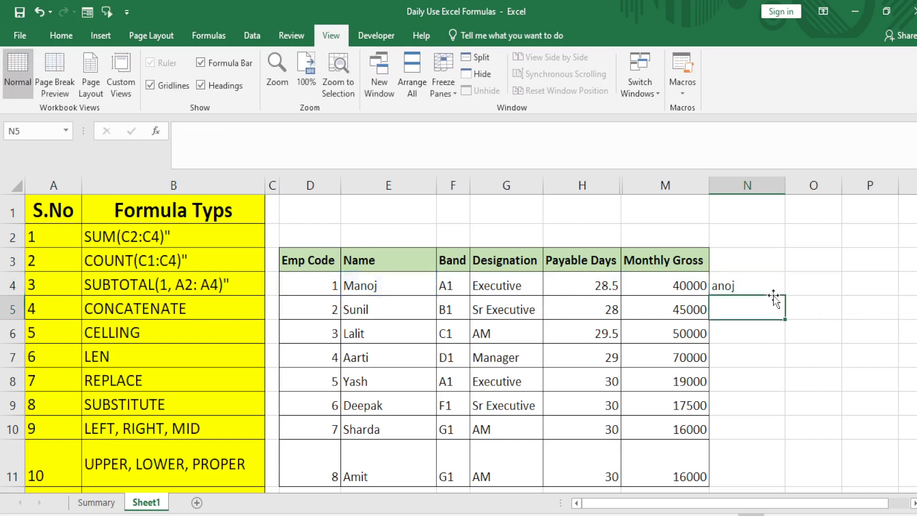
Replace the formula in N4 with =LEFT(E4,3) to extract the first three characters of the Name cell.
key(Up)
text(=L)
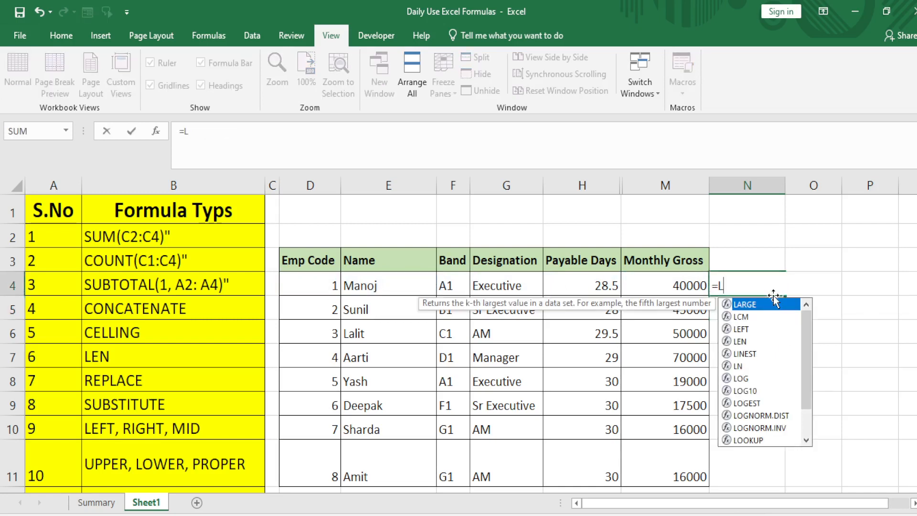
text(EFT()
key(Left)
key(Left)
key(Left)
key(Left)
key(Left)
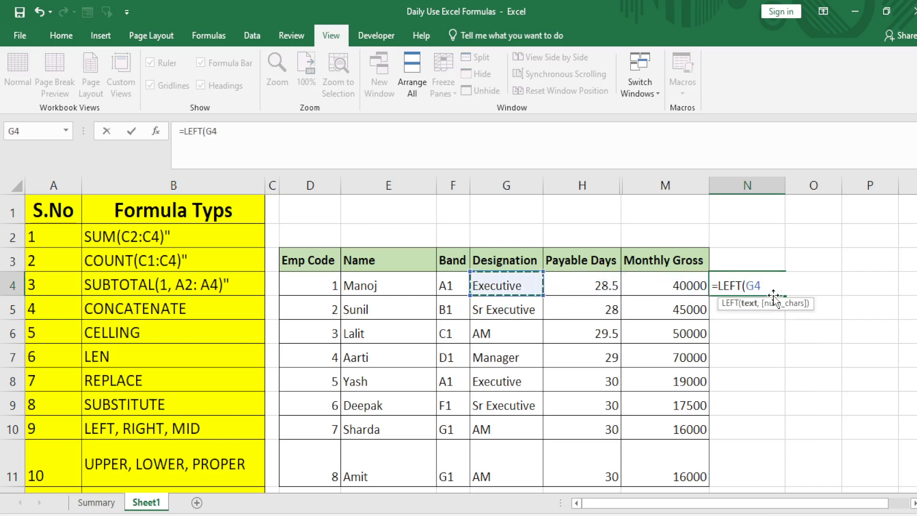
text(,3)
key(Return)
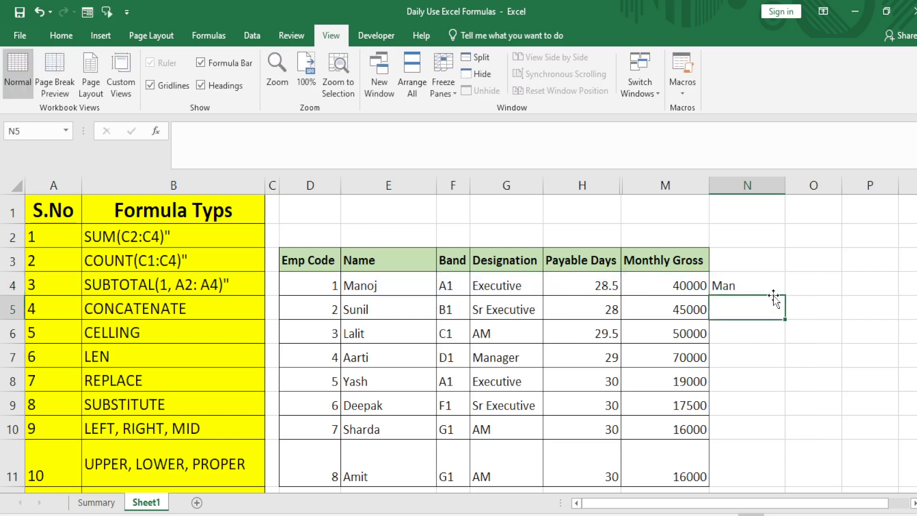
Fill the LEFT formula from N4 down to N11 for all employees.
key(Up)
double_click(788, 296)
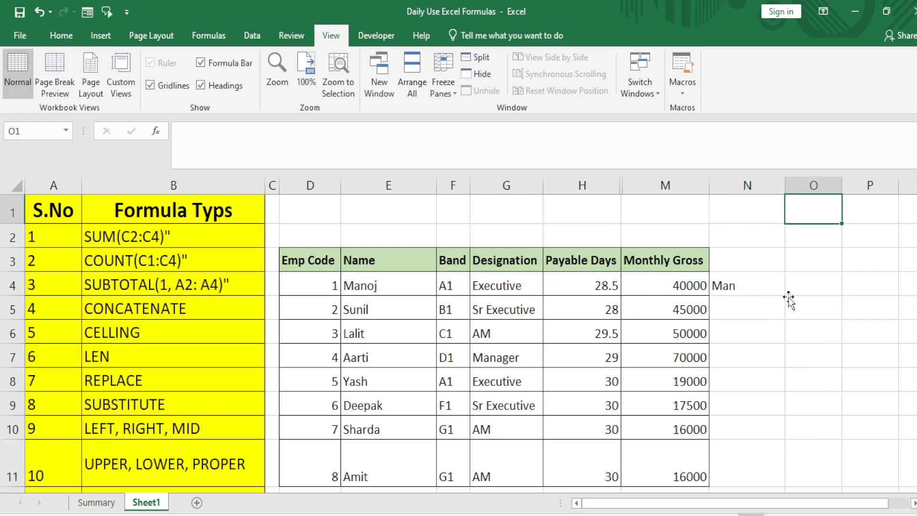
click(758, 289)
double_click(788, 294)
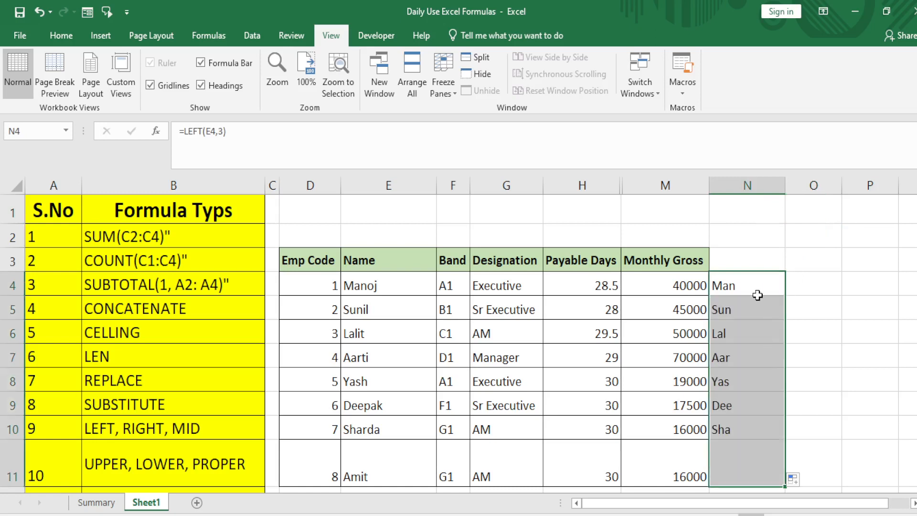
Enter =RIGHT(E4,2) in O4 to extract the last two characters of the Name cell.
key(Up)
key(Down)
key(Right)
key(Left)
key(Right)
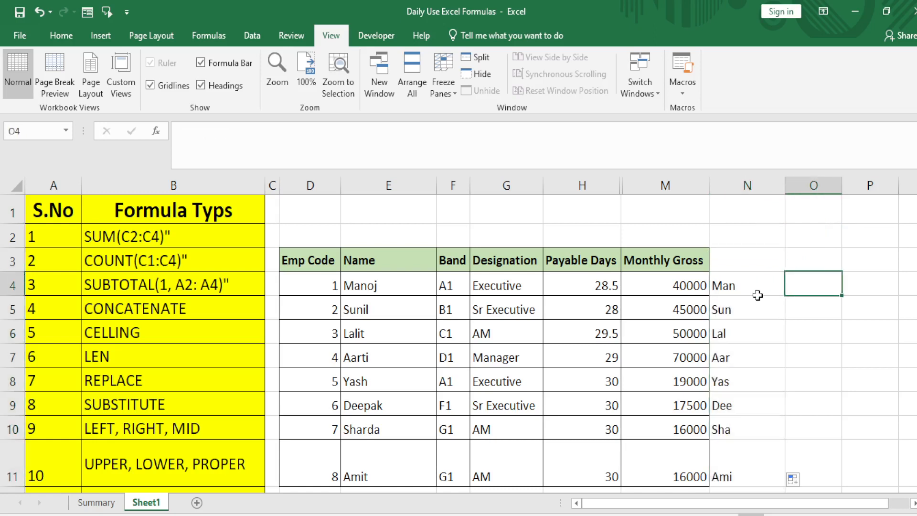
text(=RIGHT()
key(Left)
key(Left)
key(Left)
key(Left)
key(Left)
key(Left)
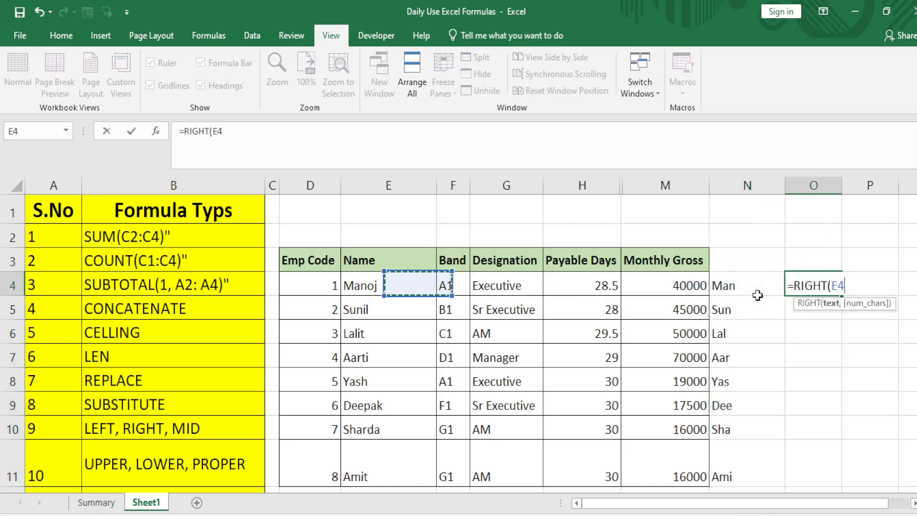
text(,2)
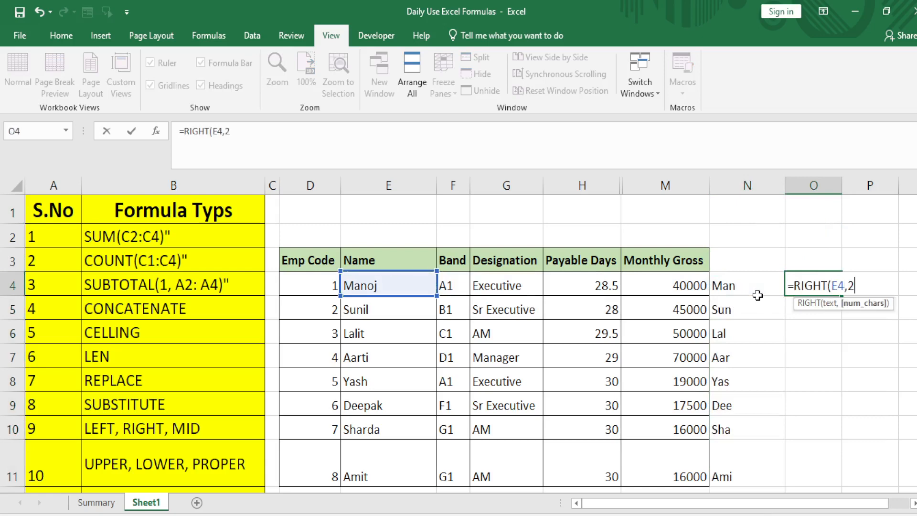
key(Return)
Fill the RIGHT formula from O4 down to O11, matching the last row of the LEFT results.
key(Left)
key(ctrl+Down)
key(shift+Right)
key(Down)
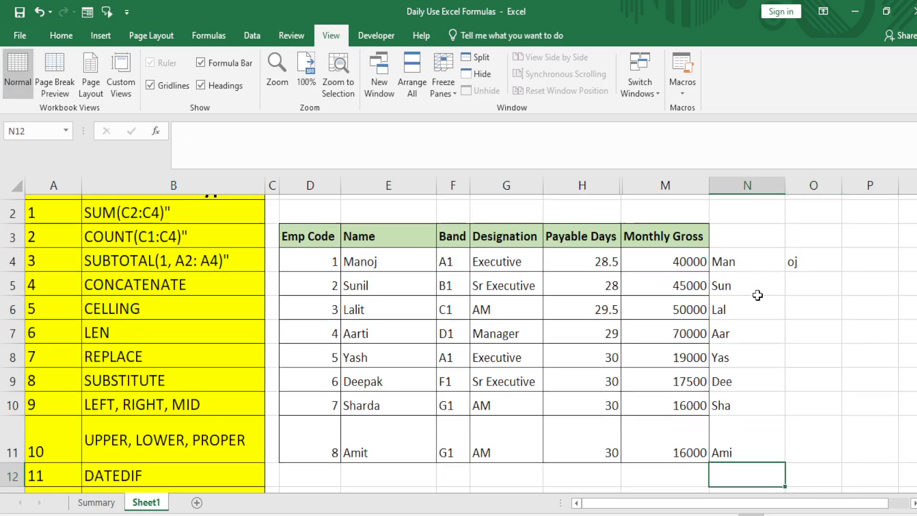
key(Up)
key(Right)
key(ctrl+shift+Up)
key(ctrl+d)
key(ctrl+Up)
key(Down)
key(Up)
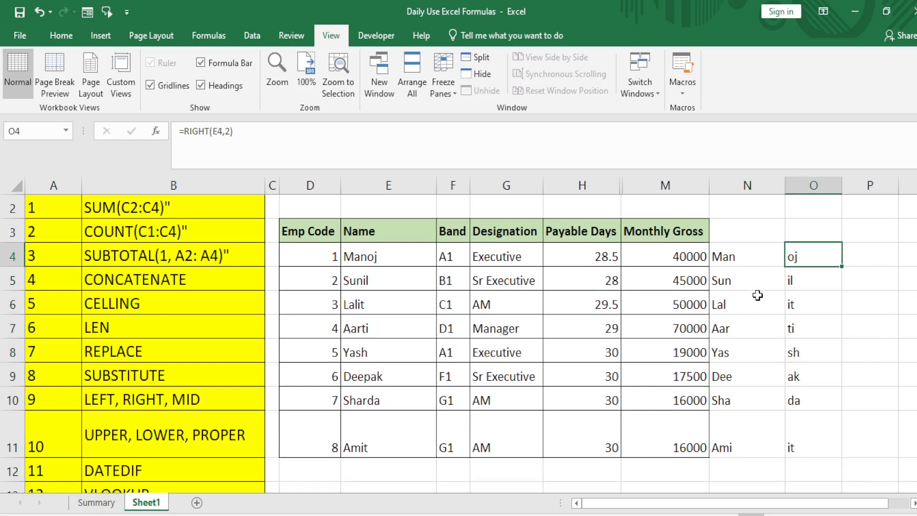
Look through the RIGHT results and their formulas in column O.
key(Down)
key(Down)
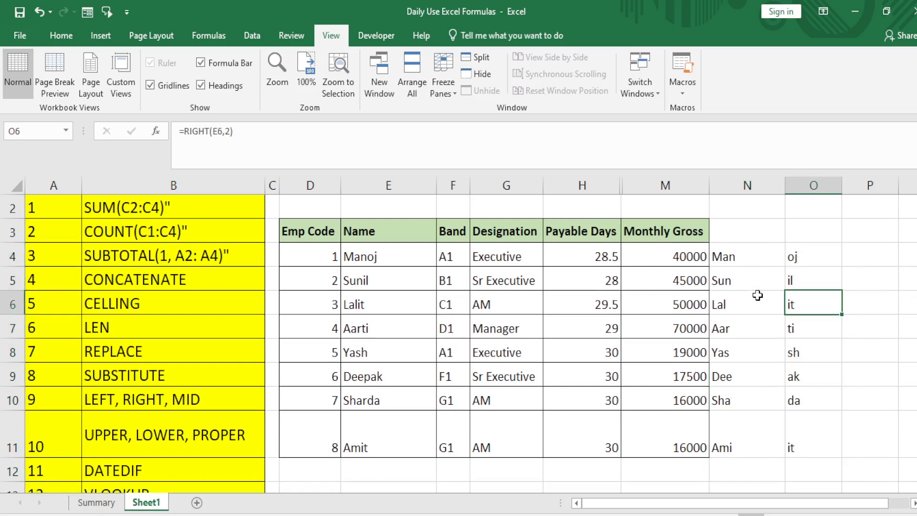
key(Down)
key(Down)
key(Up)
key(Up)
key(Up)
key(Up)
Look through the LEFT results and their formulas in column N.
key(Left)
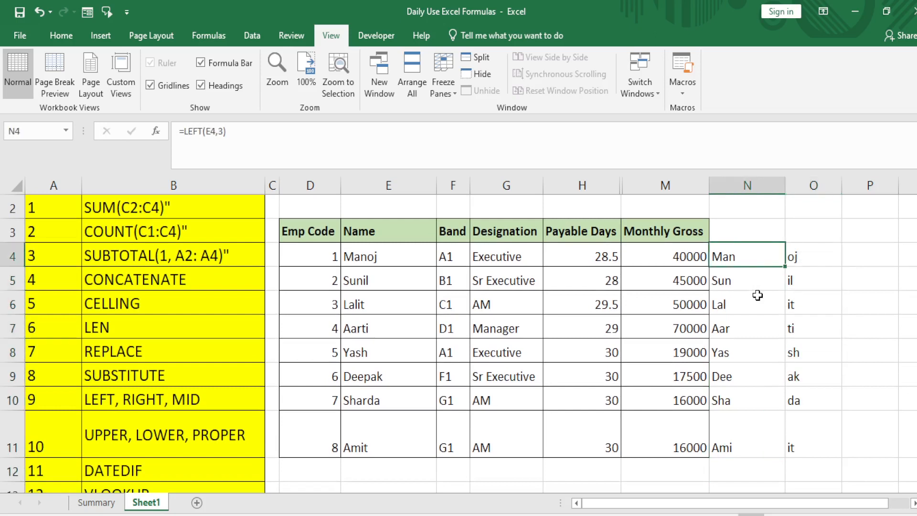
key(Down)
key(Down)
key(Down)
key(Down)
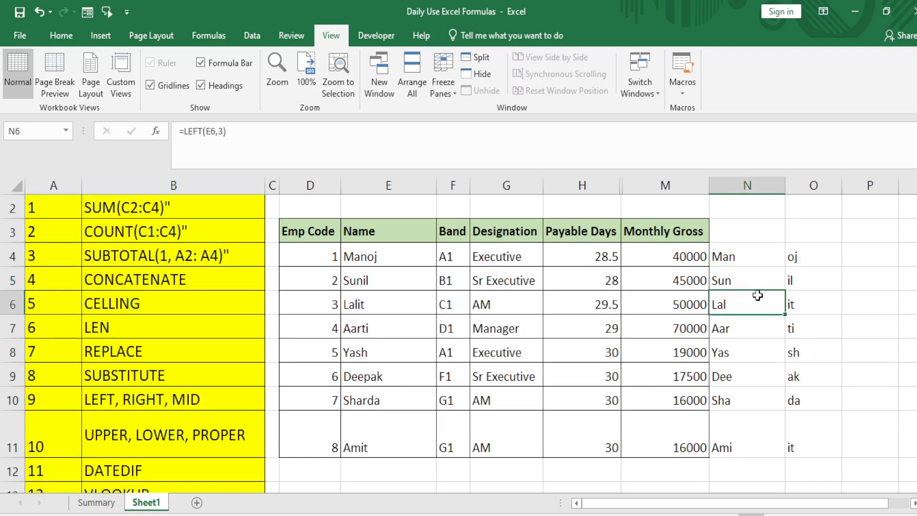
key(Up)
key(Up)
key(Up)
key(Up)
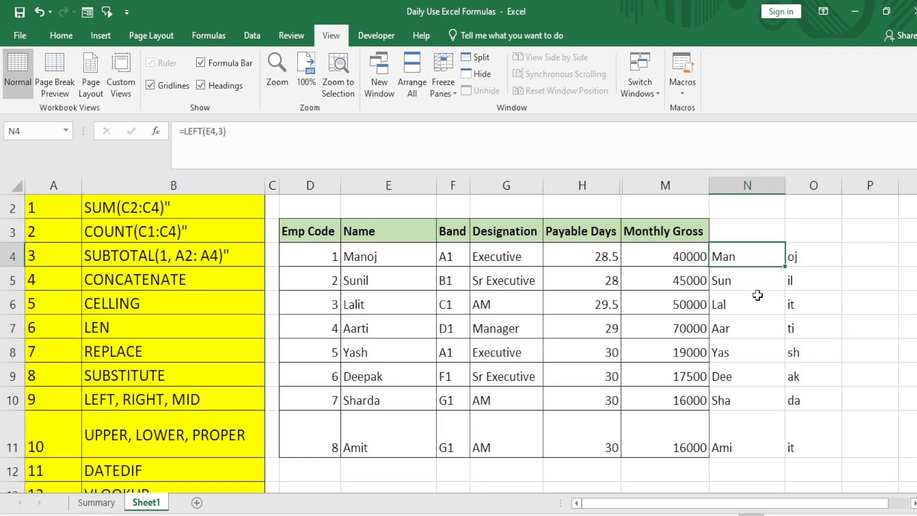
Enter =MID(E4,2,2) in P4 to extract two characters of the Name cell starting at the second.
key(Right)
key(Right)
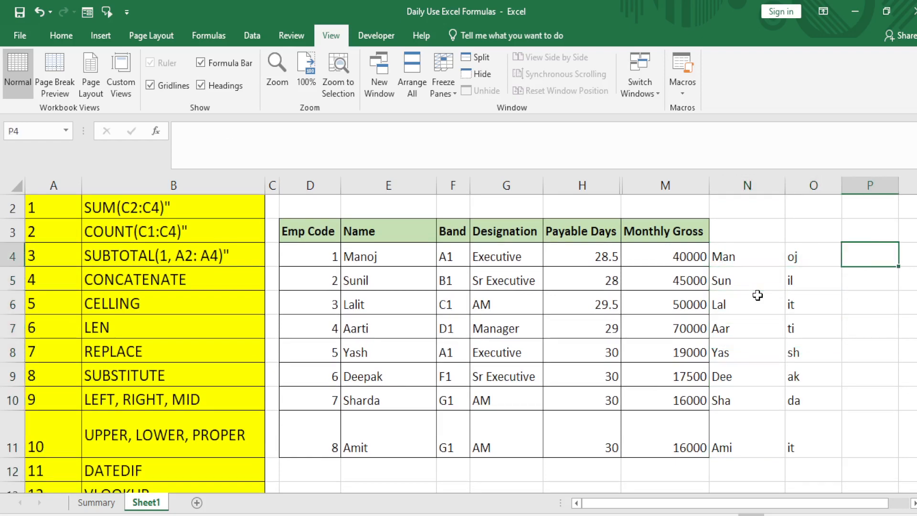
text(=MID()
key(Left)
key(Left)
key(Left)
key(Left)
key(Left)
key(Left)
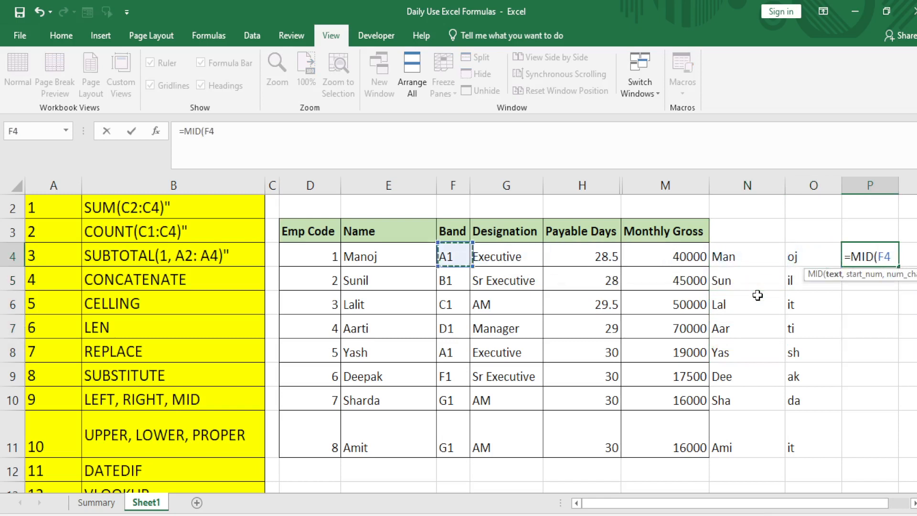
key(Left)
text(,)
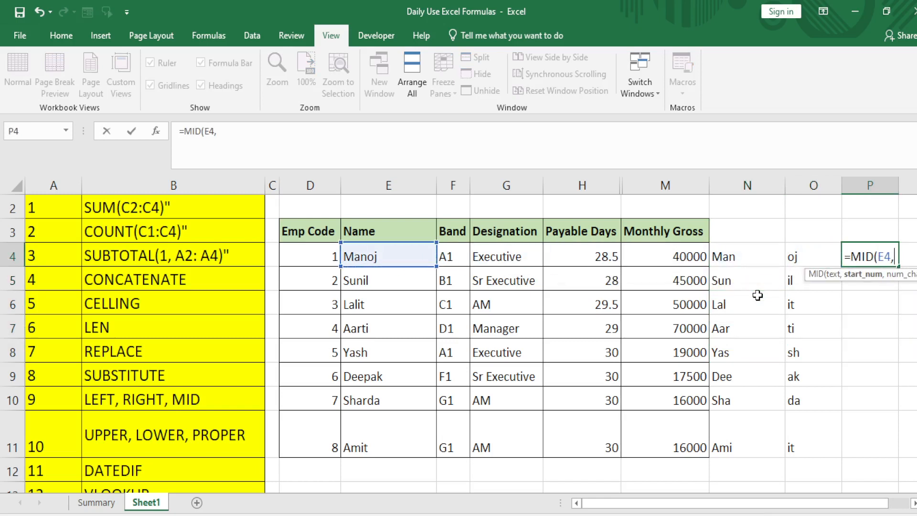
text(2,2)
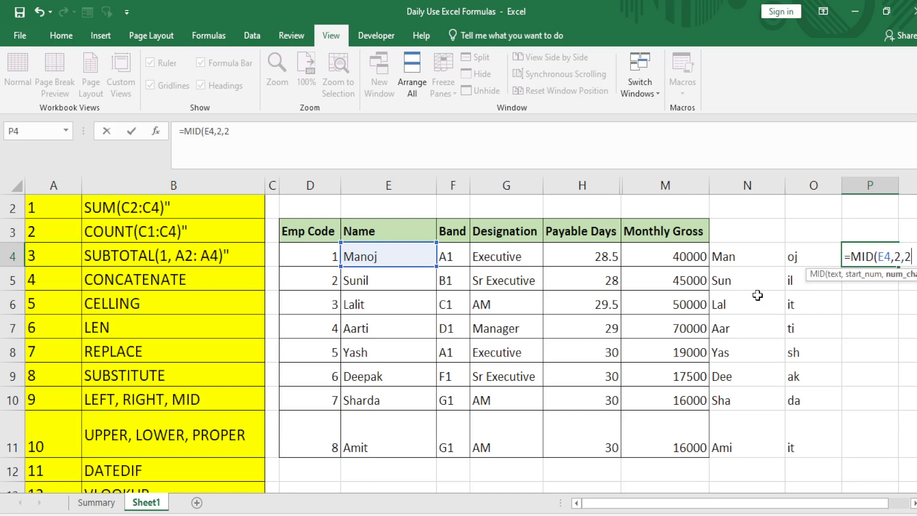
key(Return)
Fill the MID formula from P4 down to P11 for all employees.
key(Left)
key(ctrl+Down)
key(Right)
key(ctrl+shift+Up)
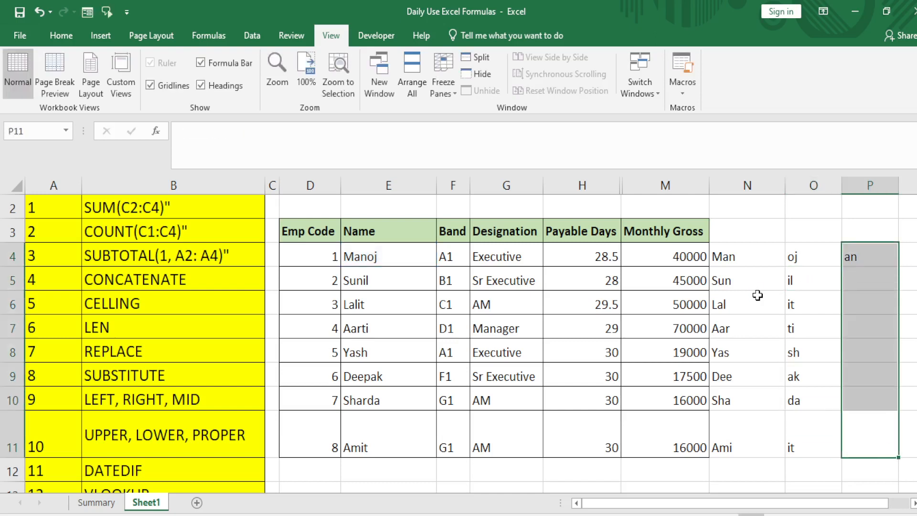
key(ctrl+d)
key(ctrl+Up)
Look through the source entries in the Name column used by the LEFT, RIGHT and MID formulas.
key(Left)
key(Left)
key(Left)
key(Left)
key(Left)
key(Left)
key(Left)
key(Left)
key(Right)
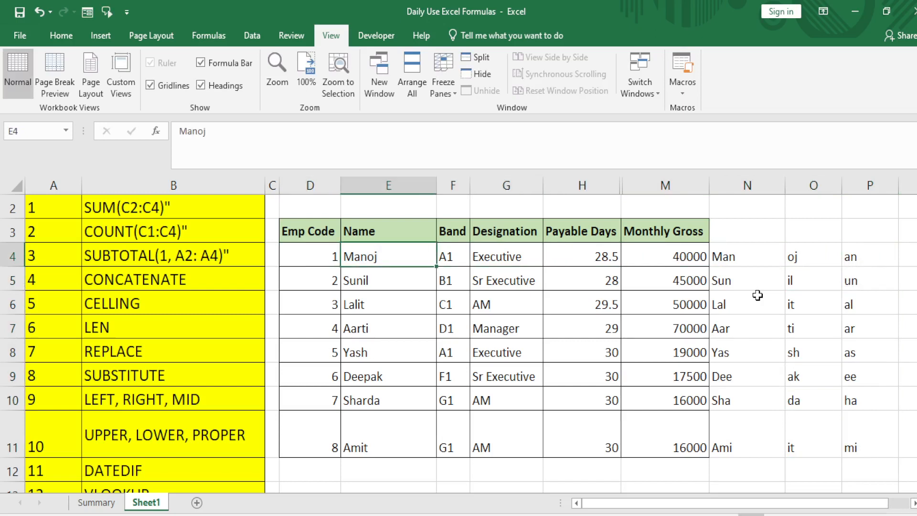
key(Down)
key(Down)
key(Down)
key(Down)
key(Down)
key(Down)
key(Down)
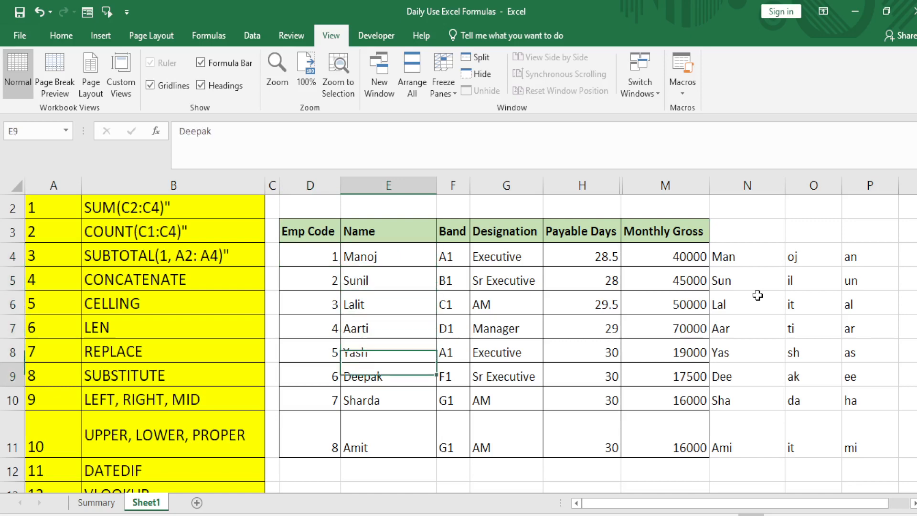
Compare the LEFT, RIGHT and MID results in columns N to P and examine their formulas in row 4.
key(Right)
key(Right)
key(Right)
key(Right)
key(Right)
key(Right)
key(Up)
key(Up)
key(Up)
key(Up)
key(Up)
key(Up)
key(Up)
key(Up)
key(Up)
key(Up)
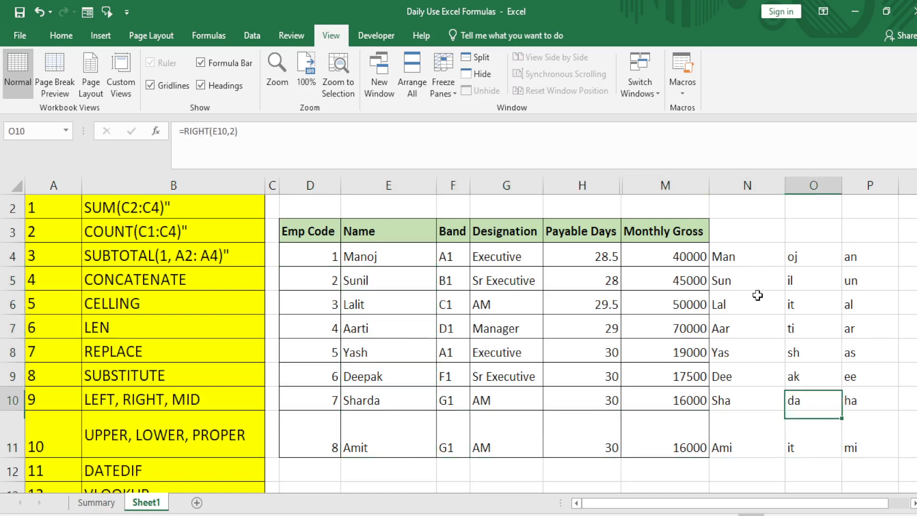
key(Down)
key(Down)
key(Down)
key(Left)
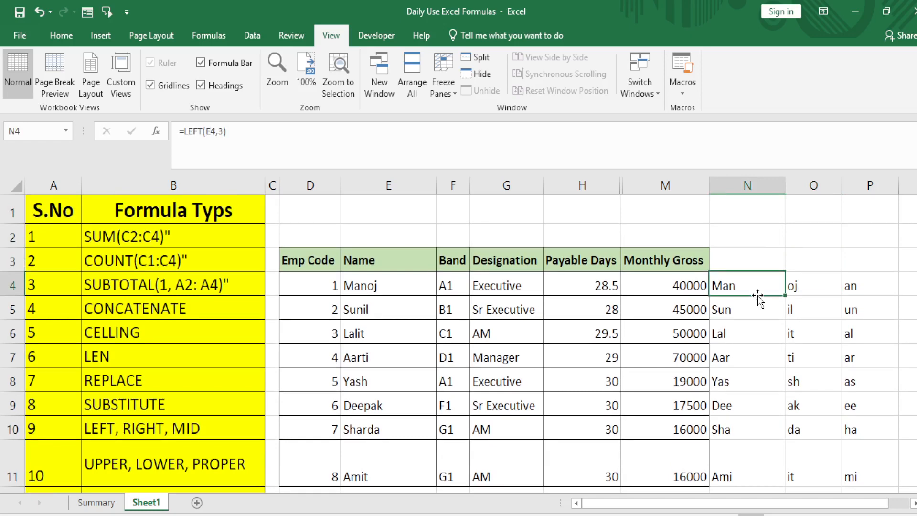
key(Right)
key(Right)
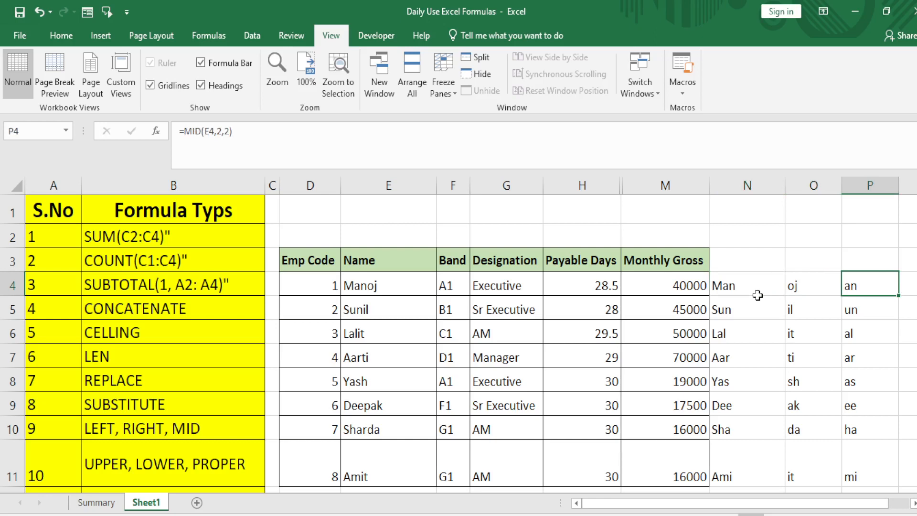
Clear the LEFT, RIGHT and MID results from N4 to P11.
key(Left)
key(Left)
key(Left)
key(Right)
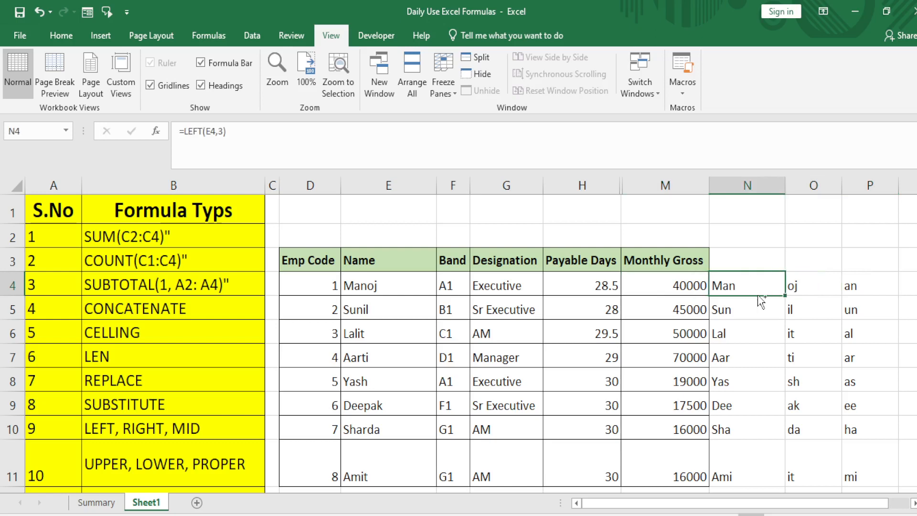
key(ctrl+shift+Right)
key(ctrl+shift+Down)
key(Delete)
Go down the Formula Typs list to find the next topic after LEFT, RIGHT, MID.
key(ctrl+Left)
key(ctrl+Left)
key(ctrl+Left)
key(ctrl+Left)
key(Down)
key(Down)
key(Down)
key(Down)
key(Down)
key(Down)
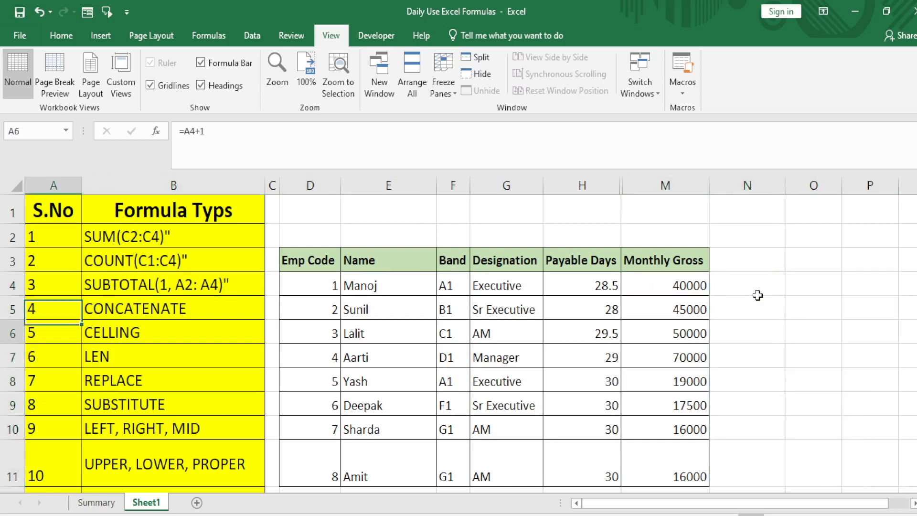
key(Down)
Enter =UPPER(E4) in N4 to convert the first employee's Name entry to capital letters.
key(Right)
key(Right)
key(Right)
key(Right)
key(ctrl+Up)
key(Right)
key(Right)
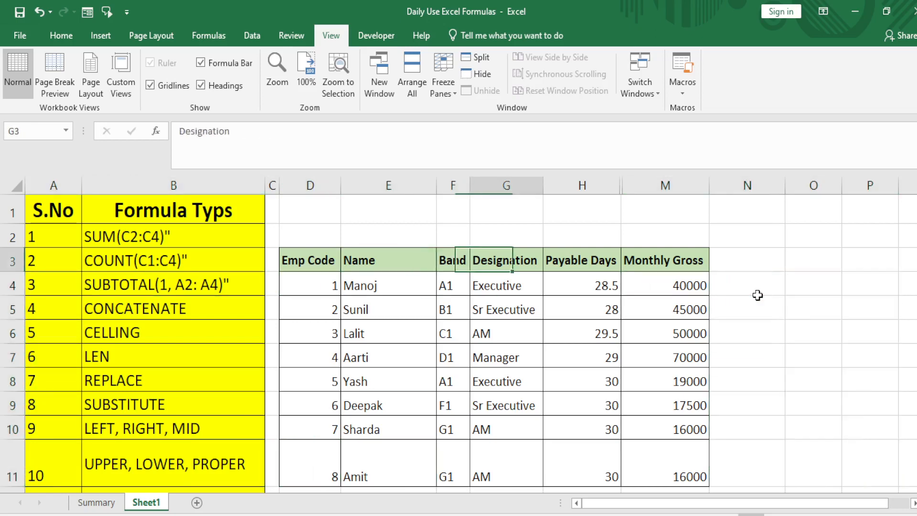
key(Right)
key(Right)
key(Right)
key(Down)
text(=)
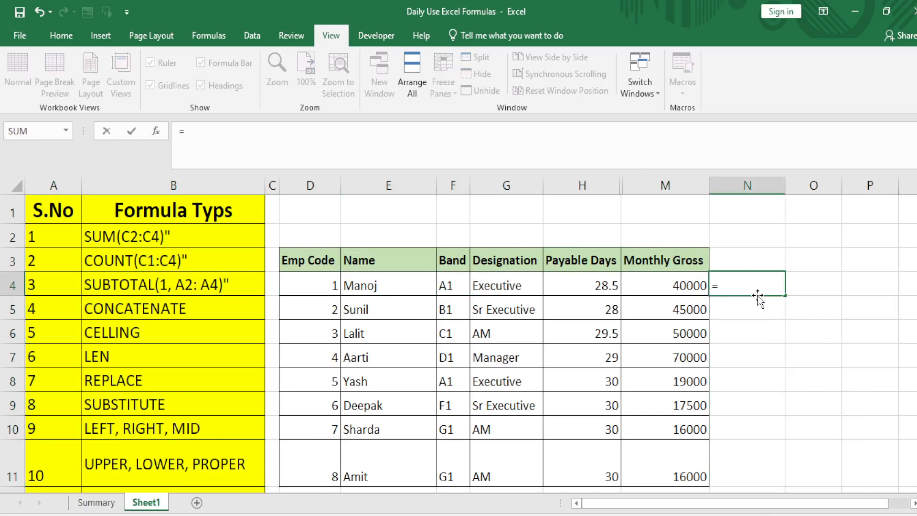
text(UPPER()
key(Left)
key(Left)
key(Left)
key(Left)
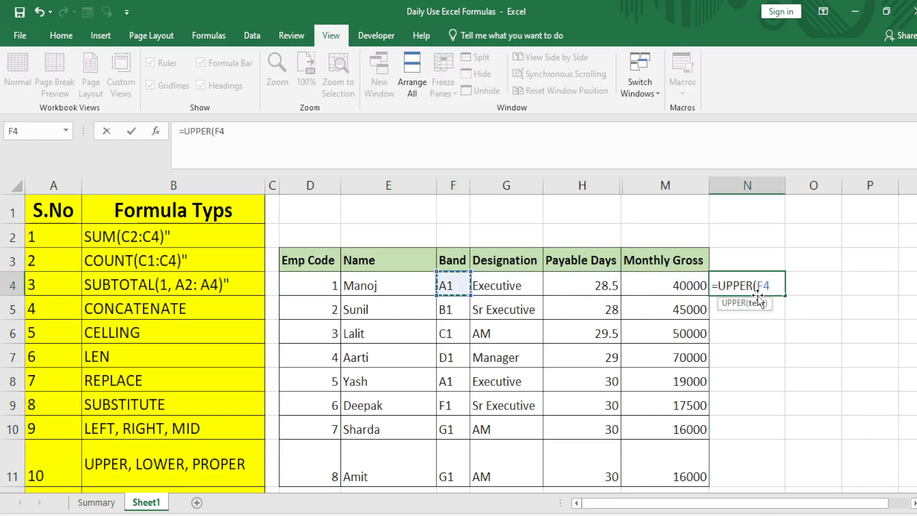
key(Left)
key(ctrl+Return)
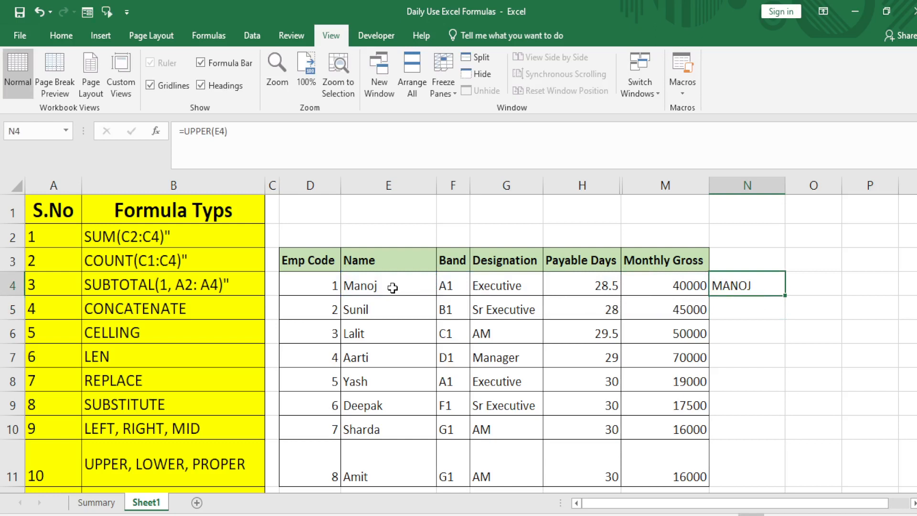
Fill the UPPER formula from N4 down to N11 for all employees.
double_click(785, 295)
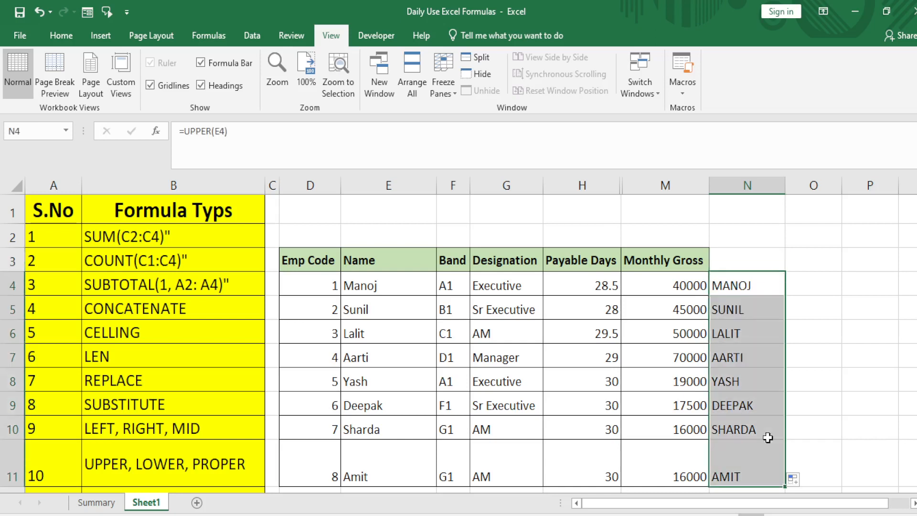
text(=)
key(Escape)
key(Up)
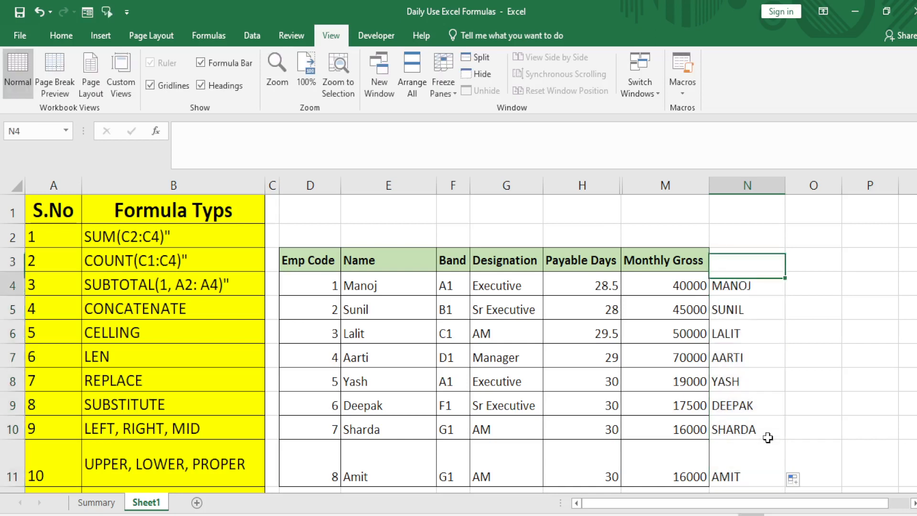
Replace the formula in N4 with =LOWER(E4) to convert the Name entry to small letters.
key(Down)
text(=LO)
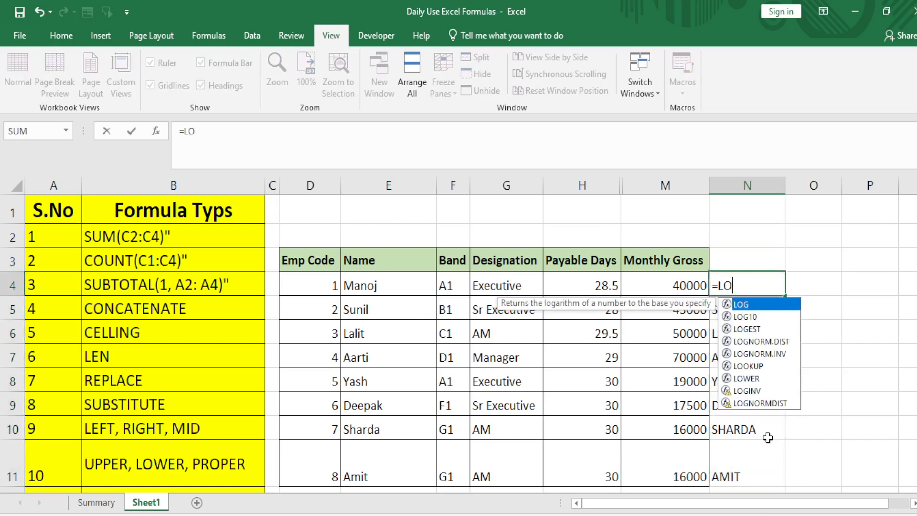
text(W)
key(Tab)
key(Left)
key(Left)
key(Left)
key(Left)
key(Left)
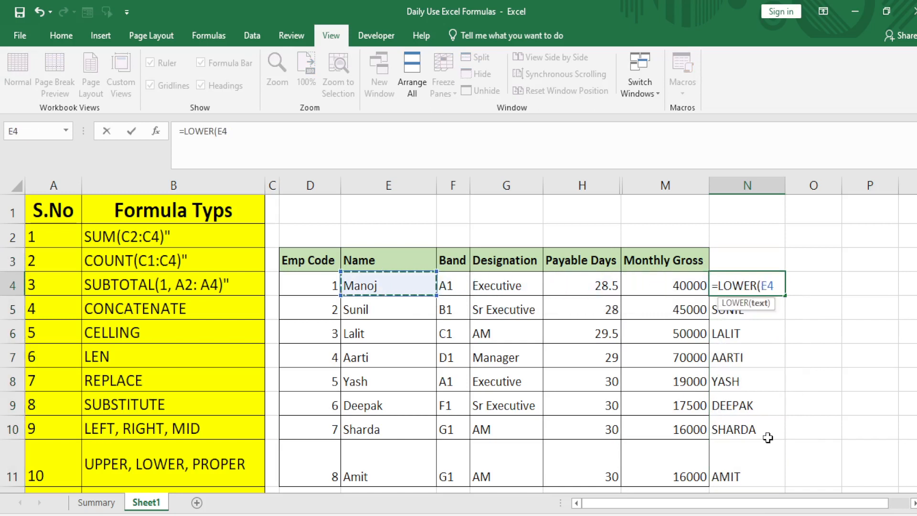
key(Return)
Fill the LOWER formula from N4 down to N11 for all employees.
key(Up)
key(ctrl+shift+Down)
key(ctrl+d)
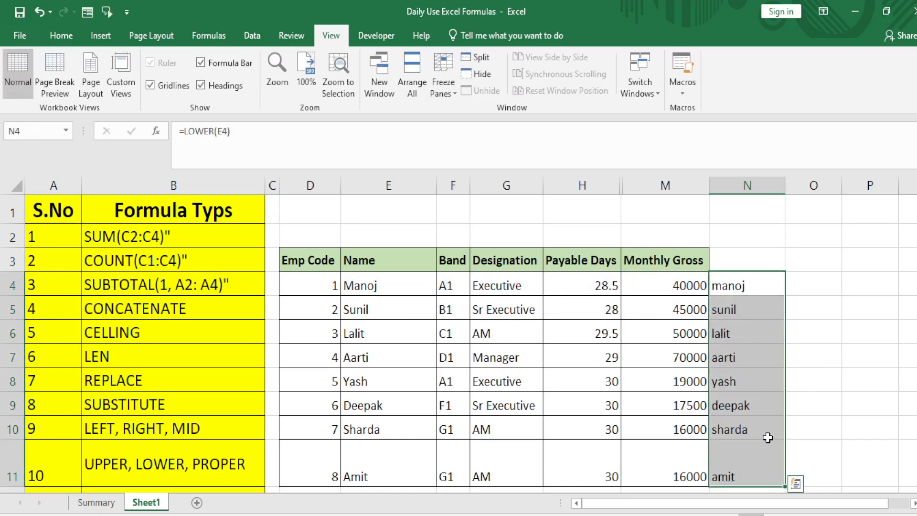
Replace the formula in N4 with =PROPER(E4) to capitalize only the first letter of the Name entry.
key(Up)
key(Down)
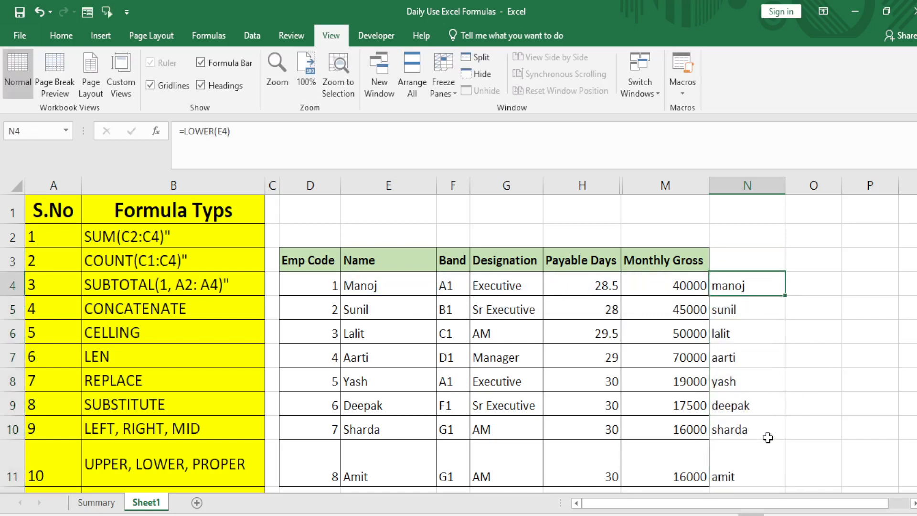
text(=PRO)
key(Down)
key(Down)
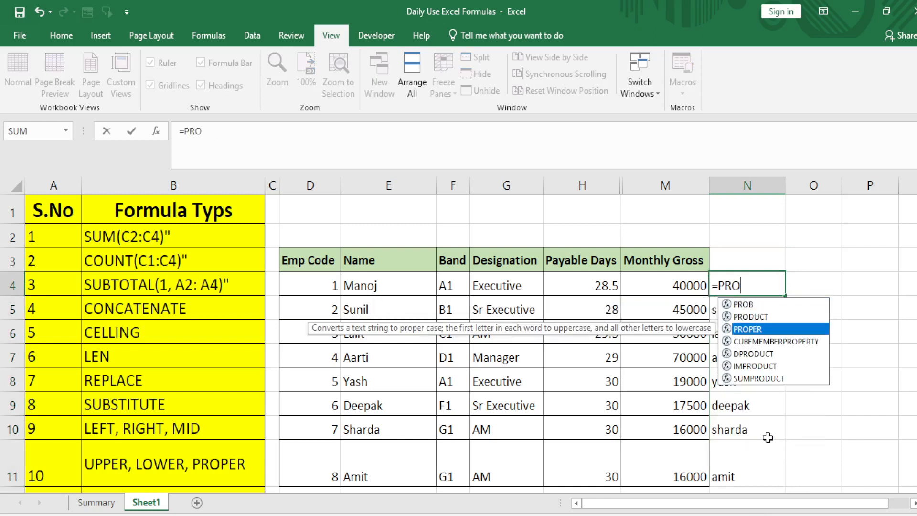
key(Tab)
key(Left)
key(Left)
key(Left)
key(Left)
key(Left)
key(Return)
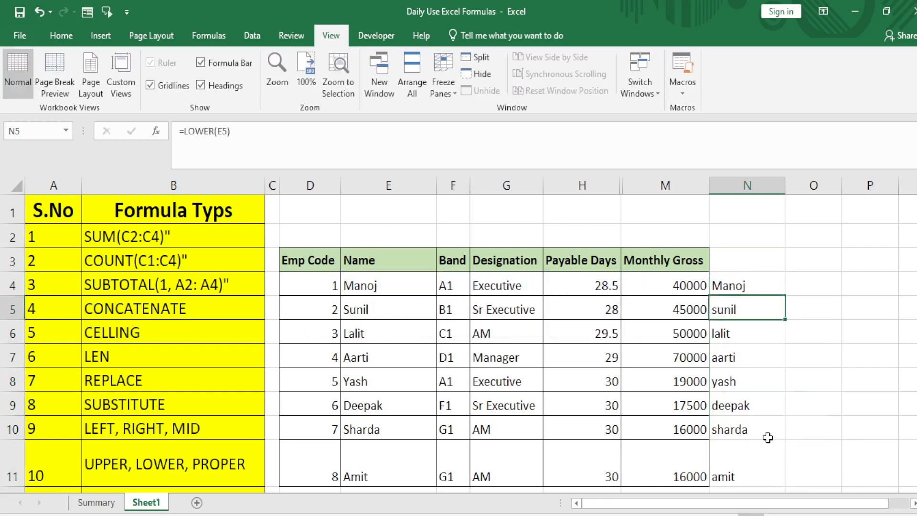
Fill the PROPER formula from N4 down to N11 for all employees.
key(ctrl+shift+Down)
key(Up)
key(ctrl+shift+Down)
key(ctrl+d)
Re-enter the employee name in E11 entirely in capital letters to test the PROPER formula.
key(Down)
key(Down)
key(Down)
key(Down)
key(Down)
key(Down)
key(Down)
key(Down)
key(Down)
key(Down)
key(Down)
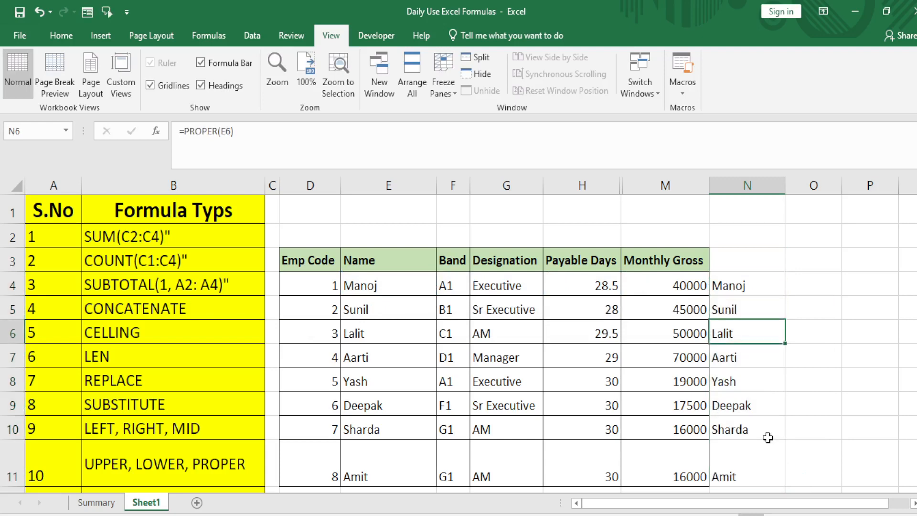
key(Up)
key(Up)
key(Up)
key(Up)
key(Left)
key(Left)
key(Left)
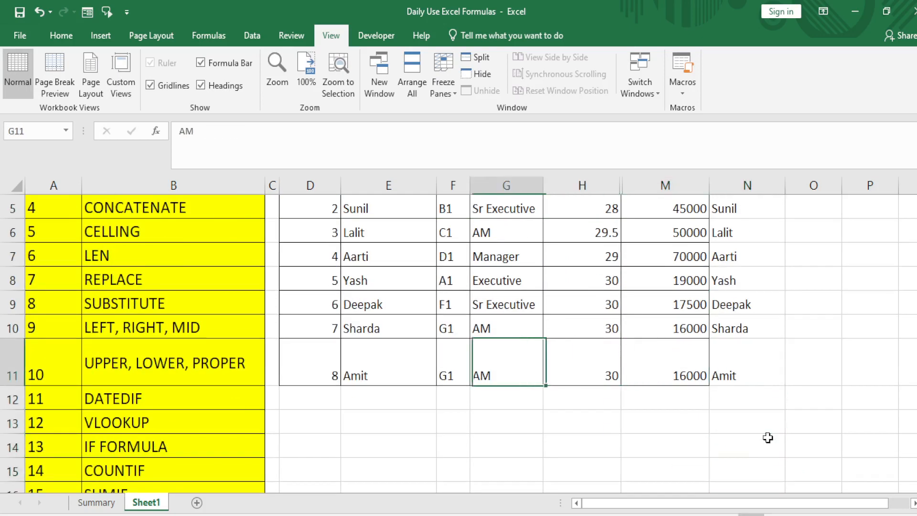
key(Left)
key(Left)
text(AMIT)
key(ctrl+Return)
Compare the all-capitals Name entry in E11 with its PROPER result in N11.
key(Right)
key(Right)
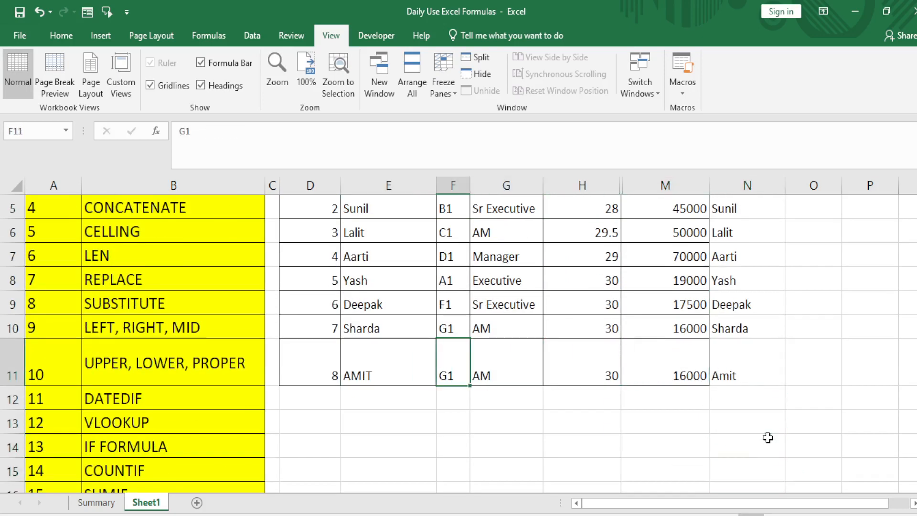
key(Left)
key(Left)
key(Right)
key(Right)
key(Right)
key(Right)
key(Right)
key(Right)
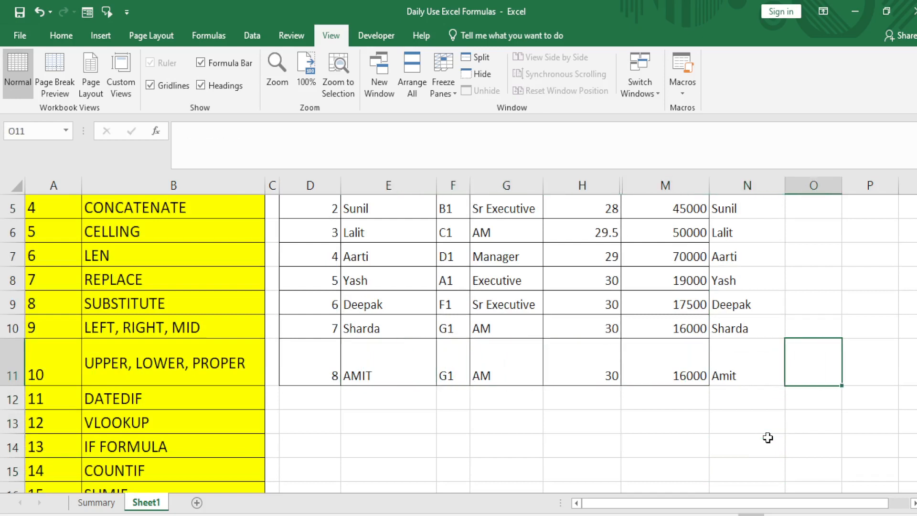
Change the first letter of the employee name in E10 to a lowercase s.
key(Left)
key(Up)
key(Left)
key(Left)
key(Left)
key(Left)
key(Left)
key(Left)
key(Right)
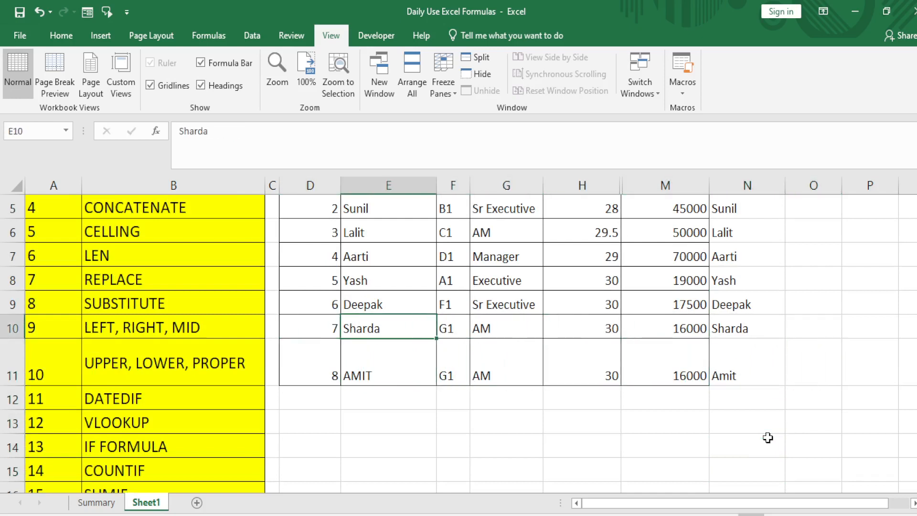
click(185, 129)
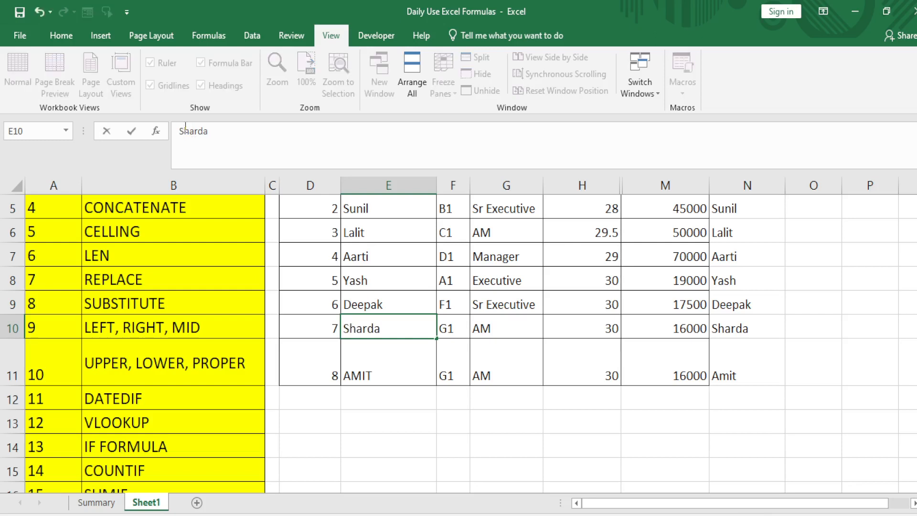
key(BackSpace)
text(s)
key(ctrl+Return)
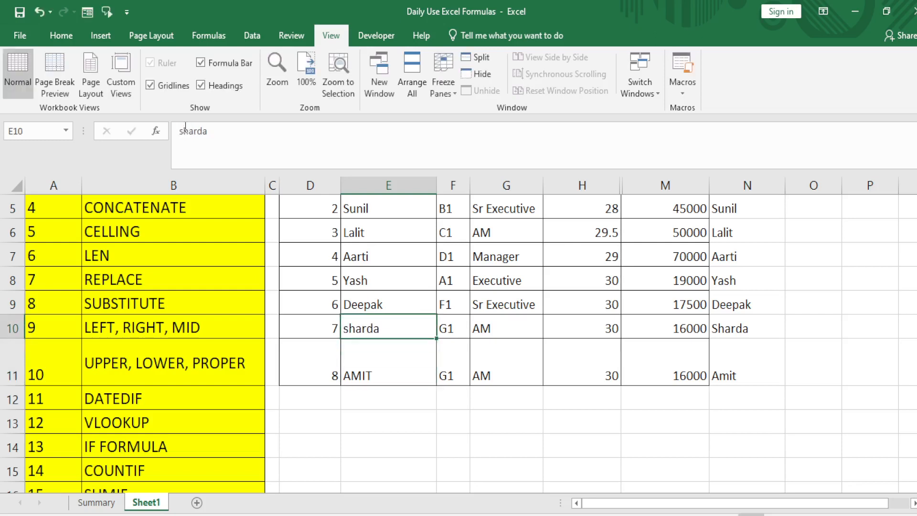
Examine the PROPER results in N4 to N11 against the edited entries in the Name column.
key(Right)
key(Right)
key(Right)
key(Right)
key(Right)
key(ctrl+Up)
key(ctrl+Up)
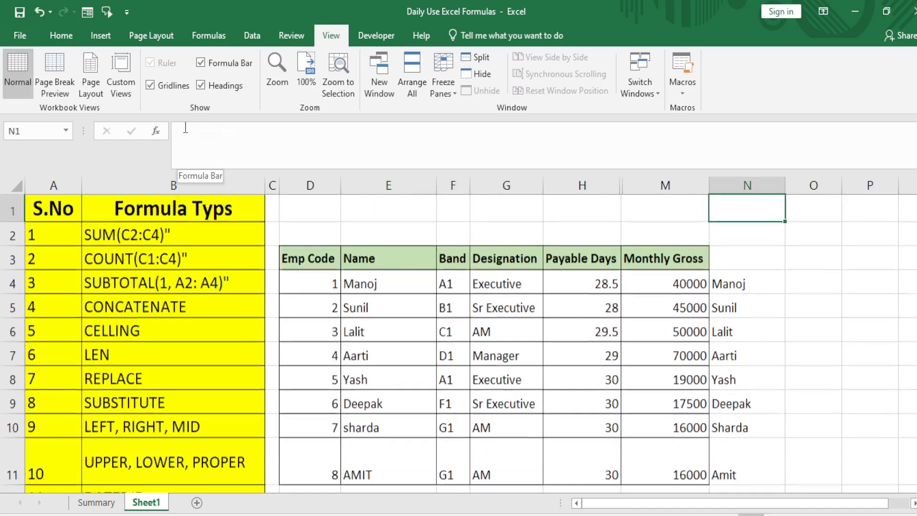
key(ctrl+Down)
key(ctrl+shift+Down)
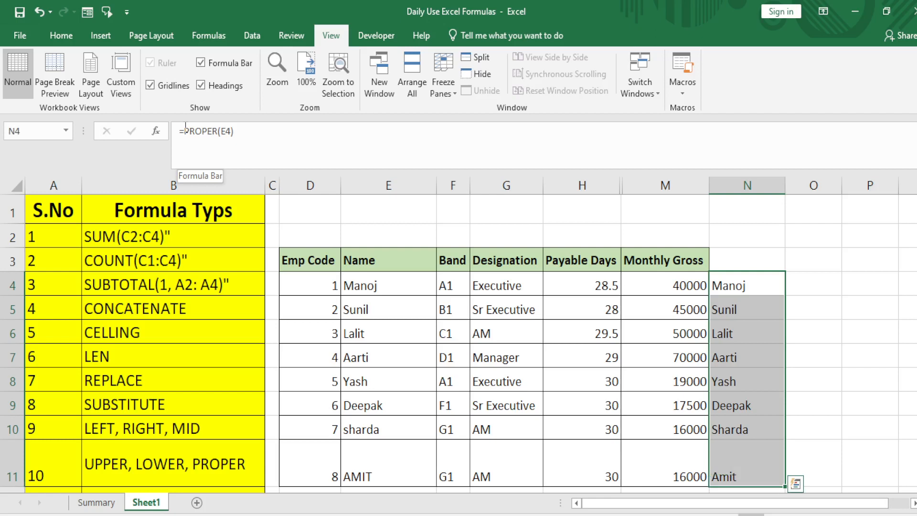
key(Up)
key(Down)
key(Down)
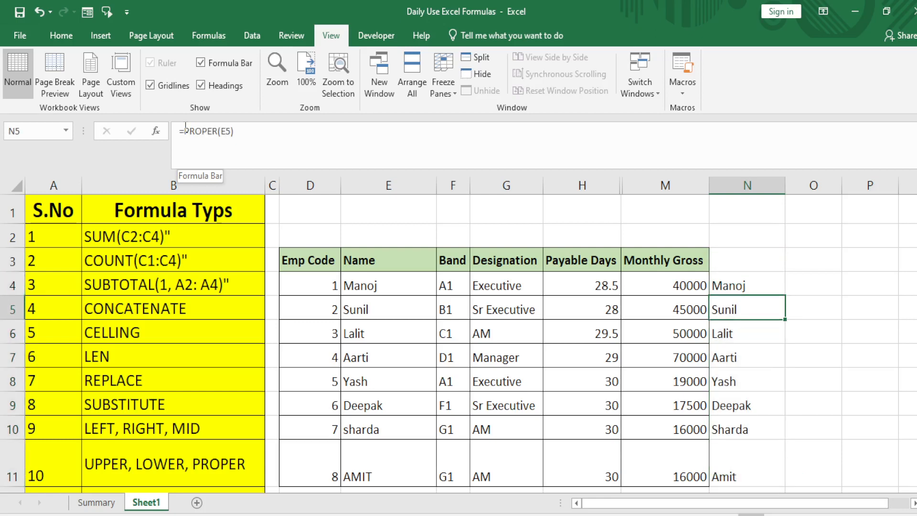
key(Up)
key(Up)
key(Down)
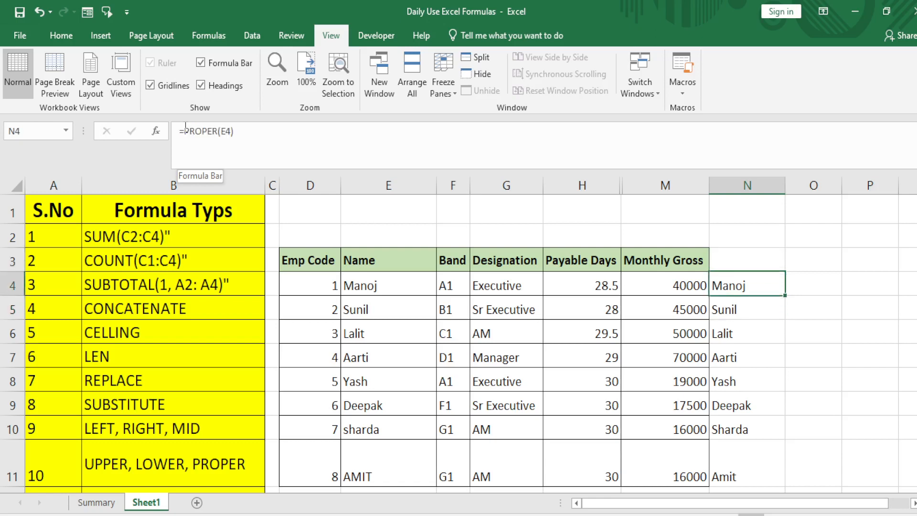
key(Down)
key(Up)
key(Up)
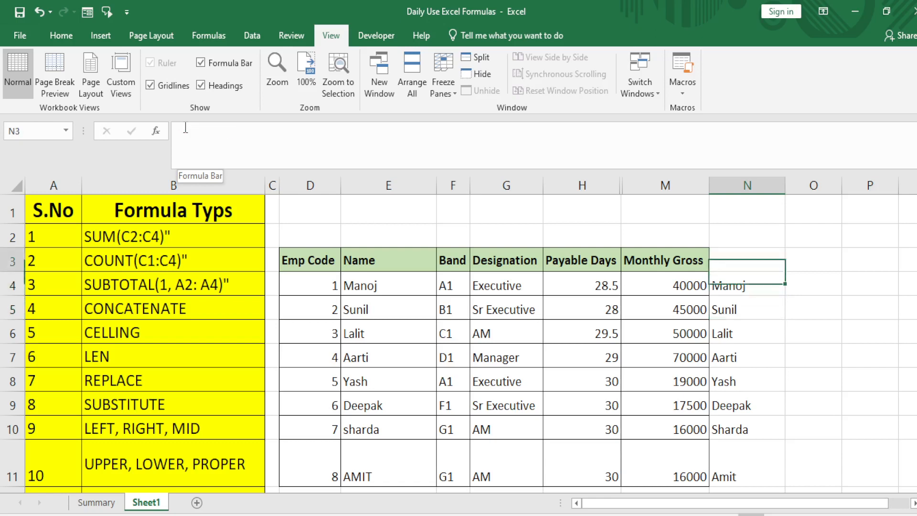
Clear the PROPER results from N4 to N11.
key(Down)
key(ctrl+shift+Down)
key(Delete)
key(Left)
key(ctrl+Down)
key(Down)
key(Down)
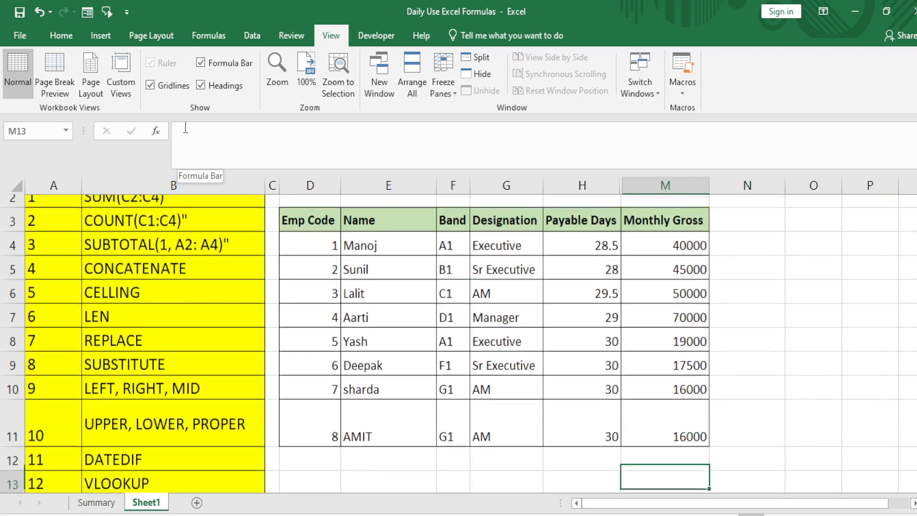
key(Up)
key(Up)
key(Up)
key(ctrl+Up)
key(Up)
key(Down)
key(Right)
key(Right)
key(Right)
key(Right)
key(Right)
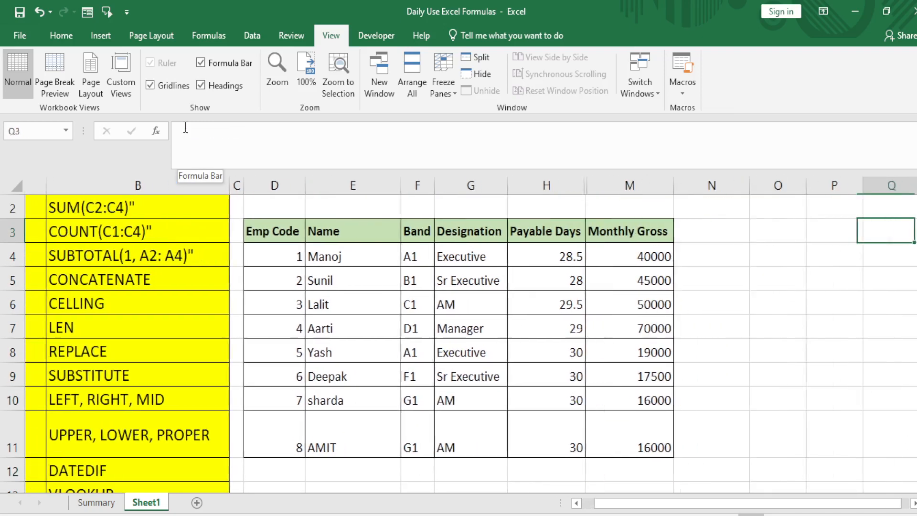
key(Left)
key(Left)
key(Left)
key(Left)
key(Left)
key(Down)
key(ctrl+Left)
key(Home)
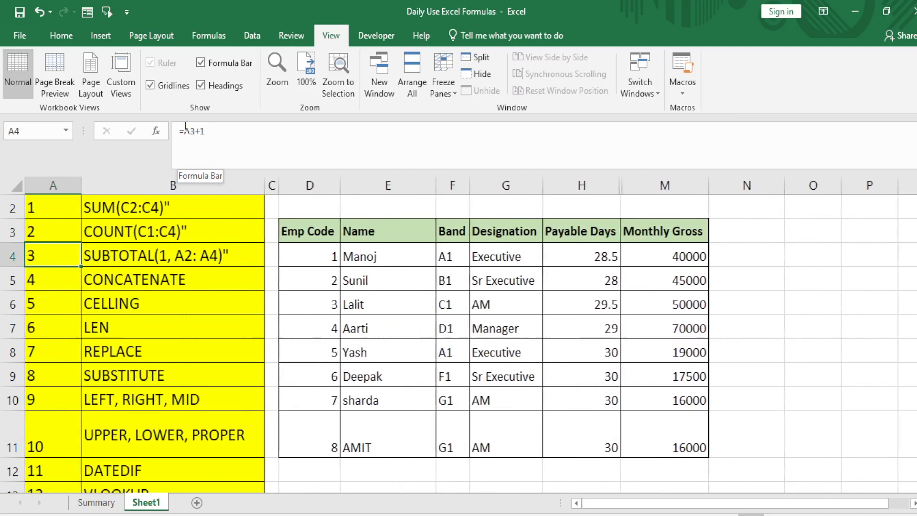
Review the formula list in column B down to COUNTIF, returning to the DATEDIF entry in B12.
key(Right)
key(Down)
key(Down)
key(Down)
key(Down)
key(Down)
key(Down)
key(Down)
key(Down)
key(Down)
key(Down)
key(Down)
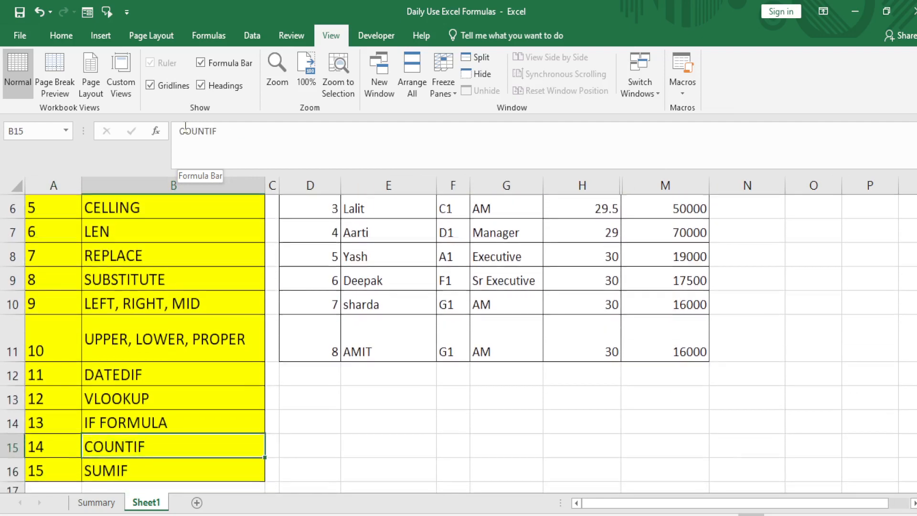
key(Up)
key(Up)
key(Up)
Enter the start date 1-JAN-2019 in cell E13 below the employee table.
key(Right)
key(Right)
key(Down)
key(Right)
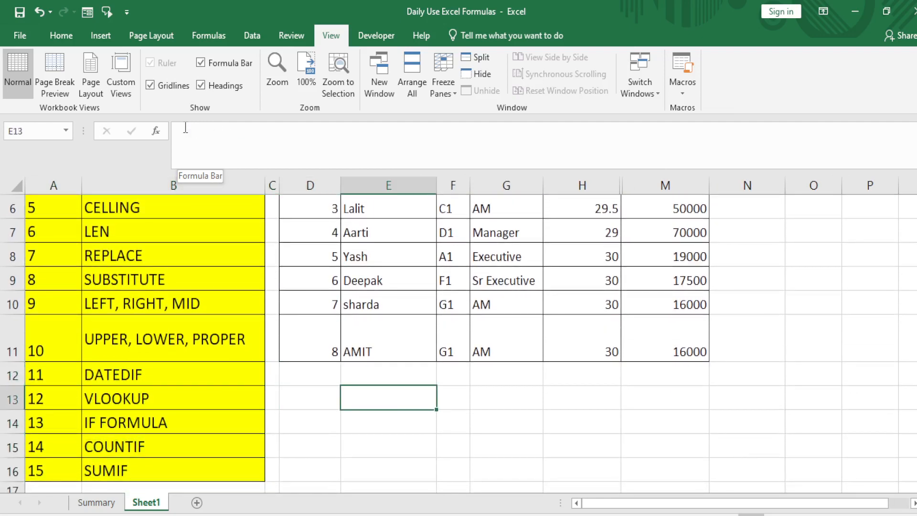
text(1-JAN)
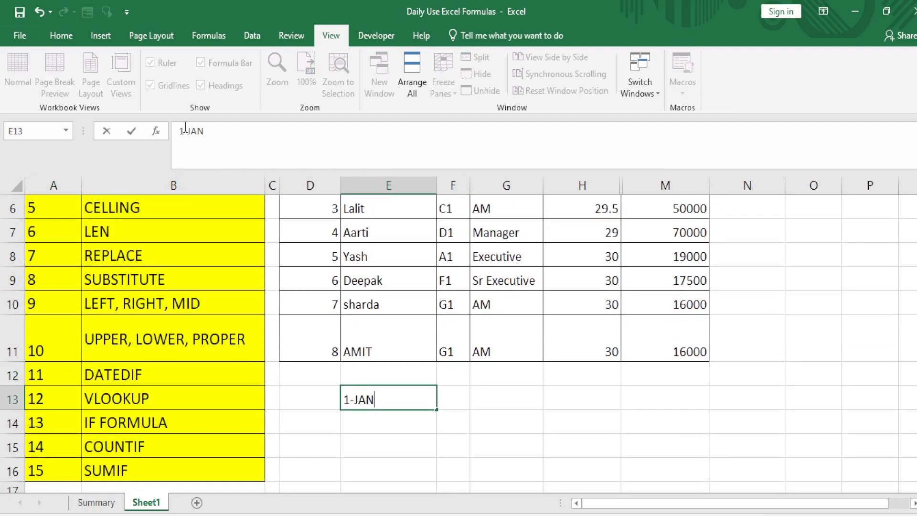
text(-2019)
key(Tab)
key(Left)
Enter the current date in G13 with the formula =TODAY().
key(Right)
key(Right)
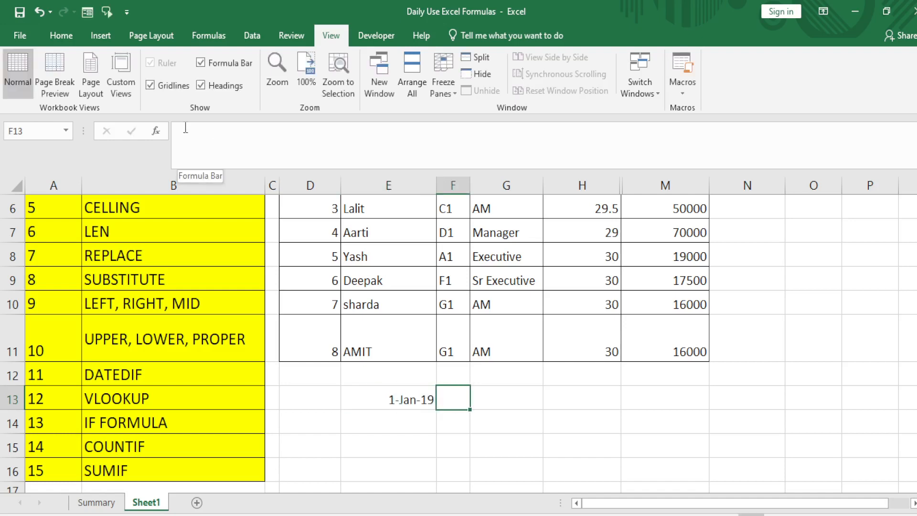
text(=TODAY()
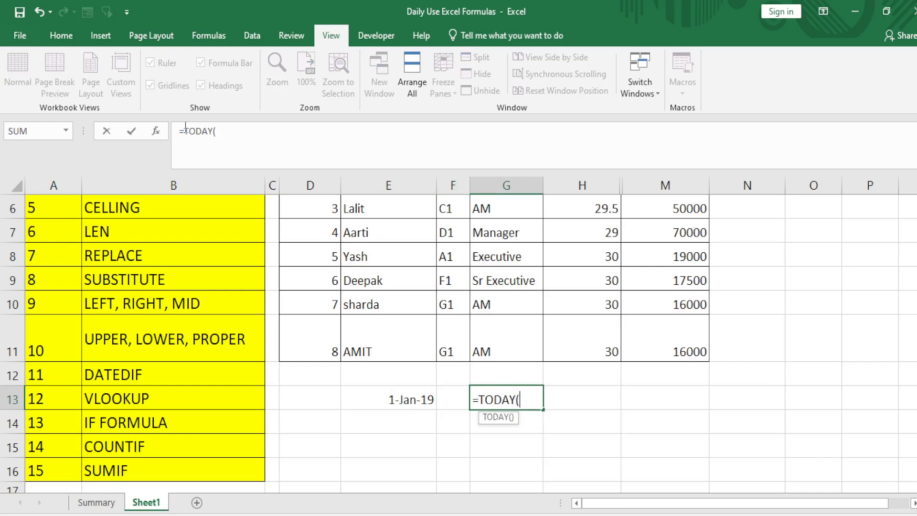
text())
key(Return)
key(Up)
key(Right)
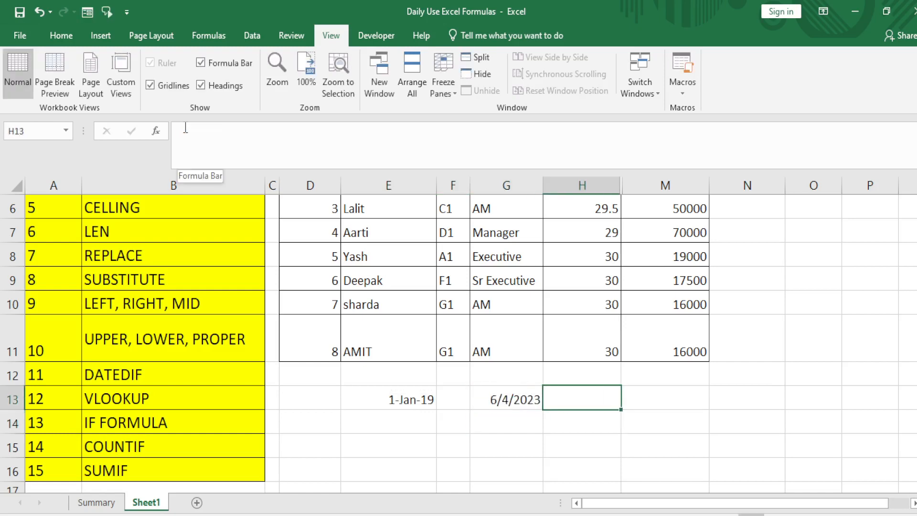
Copy the date format of cell E13 onto the date in G13 with Format Painter.
key(Left)
key(Left)
key(Left)
key(Right)
key(Right)
key(Left)
key(Left)
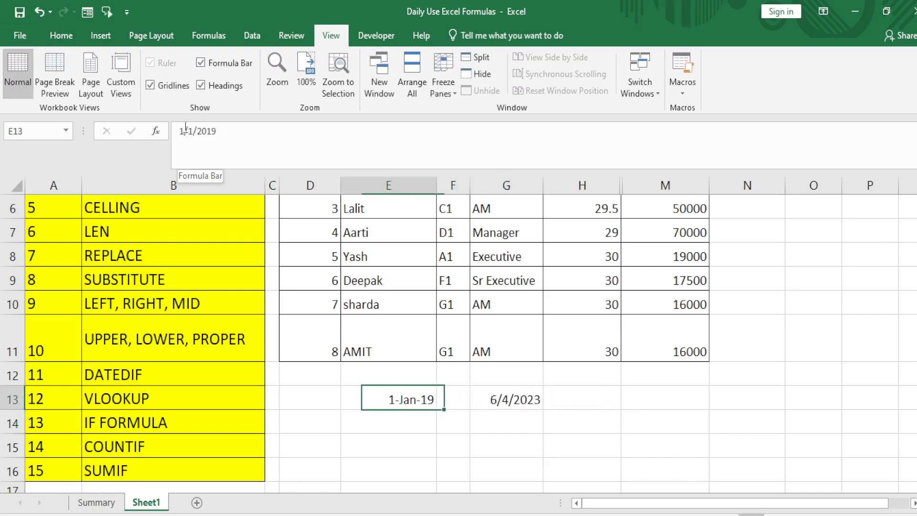
right_click(377, 399)
click(537, 438)
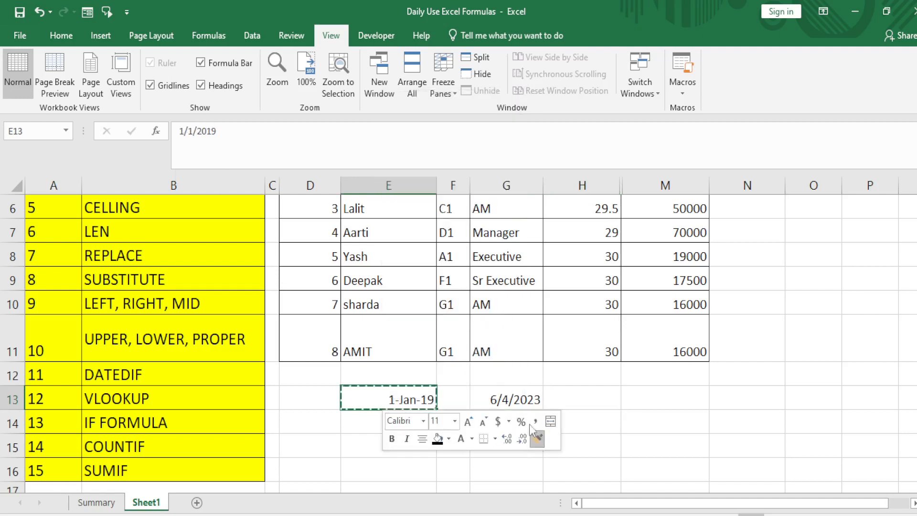
click(520, 400)
Enter the formula =DATEDIF(E13,G13,"y") in H13 to get the difference between the two dates in years.
click(591, 389)
text(=)
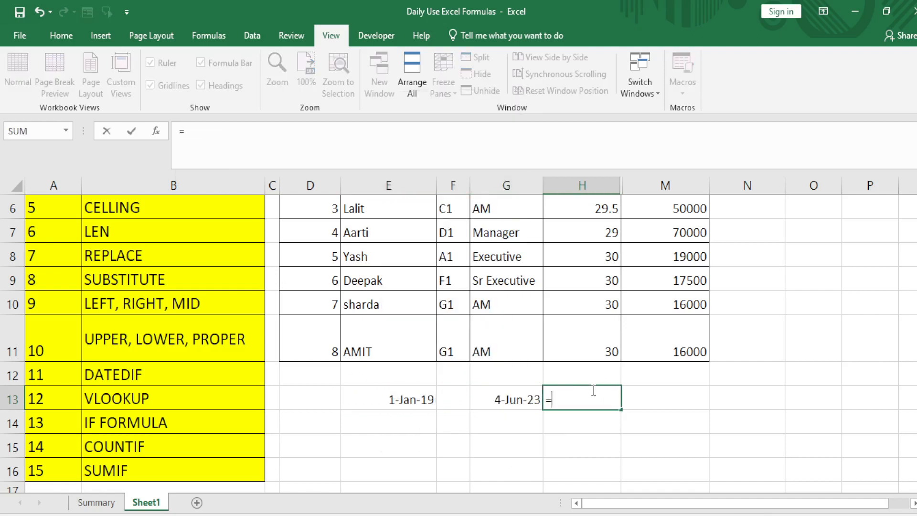
text(DATEDIF)
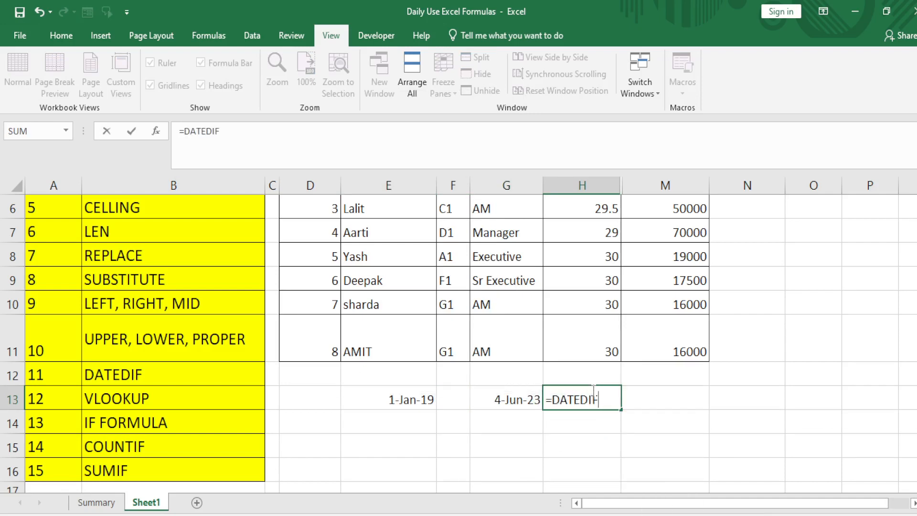
text(()
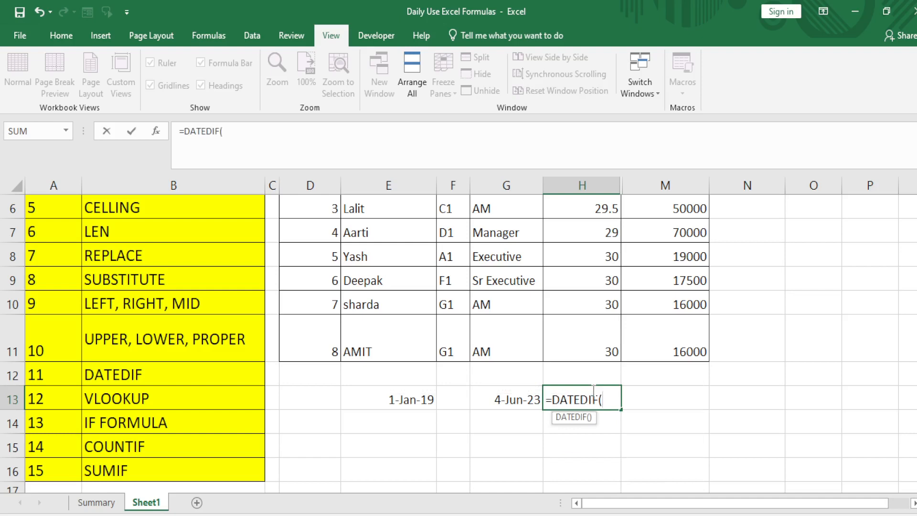
key(Left)
key(Left)
key(Left)
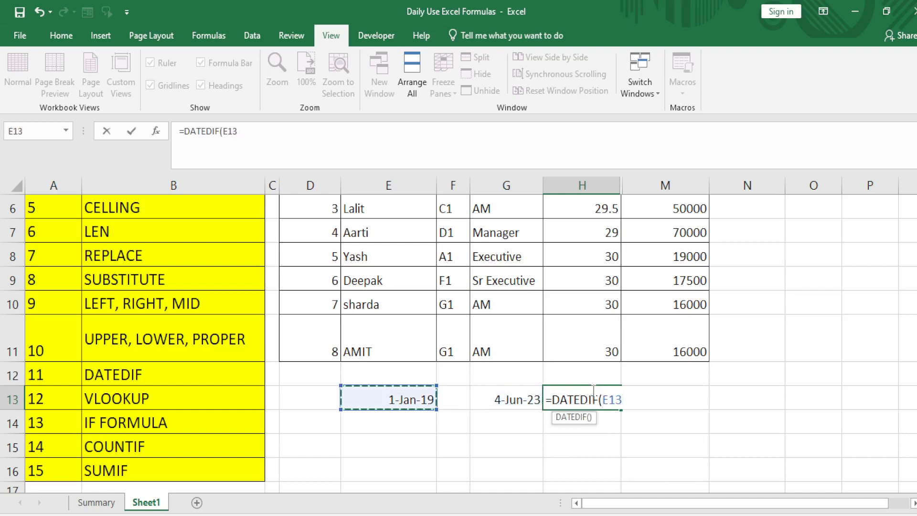
text(,)
key(Left)
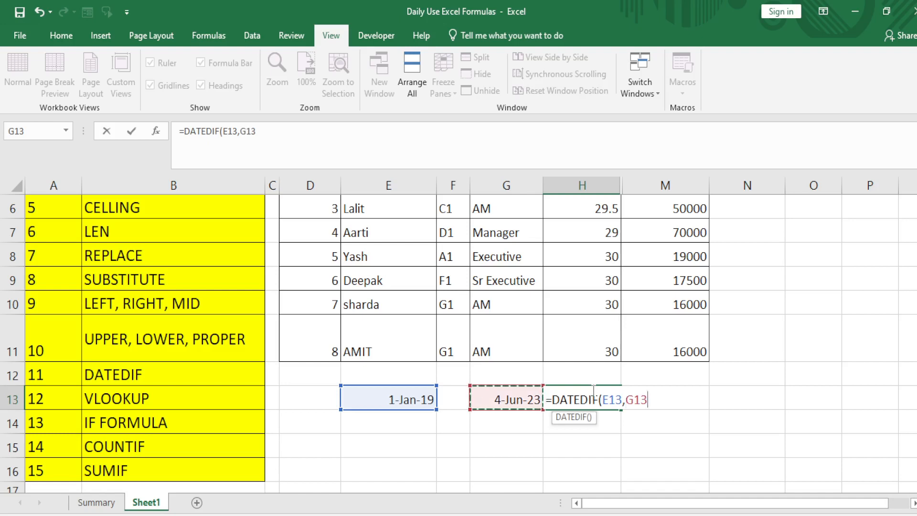
text(,"y"))
key(Return)
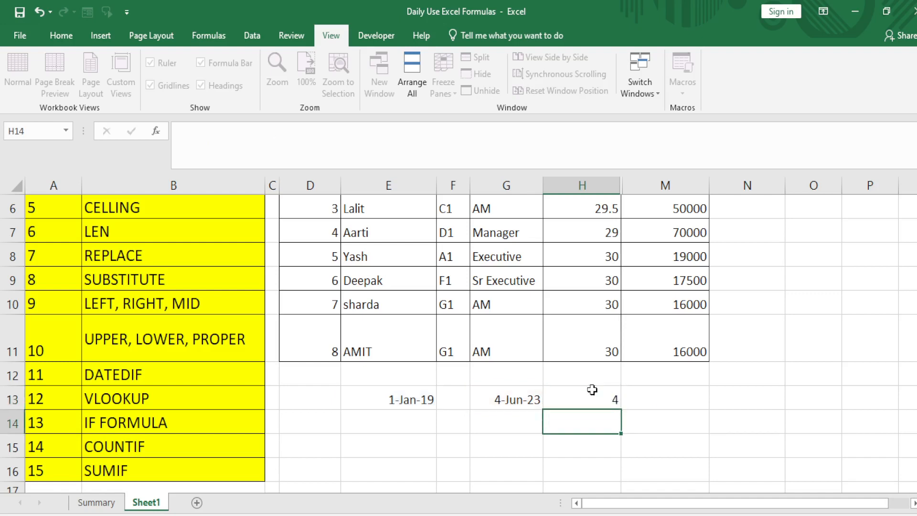
Change the unit of the DATEDIF formula in H13 to "M" to count whole months.
click(592, 389)
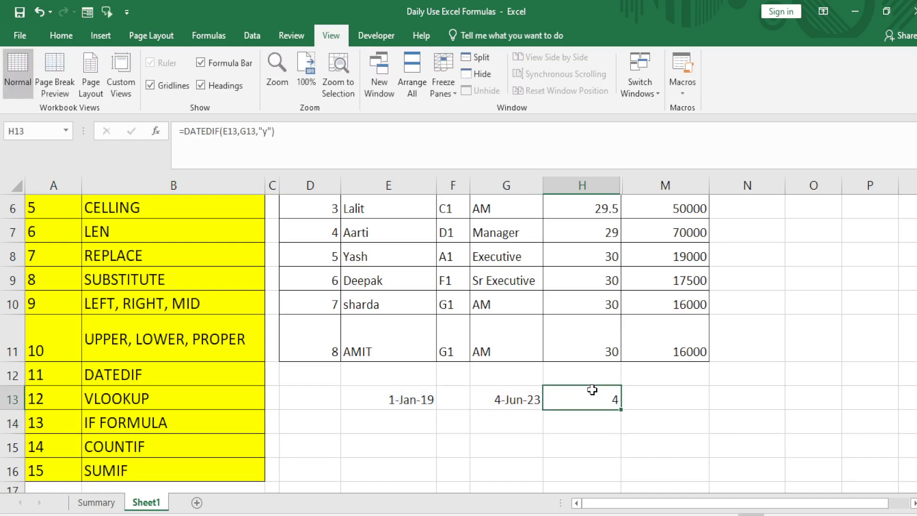
click(268, 130)
key(BackSpace)
text(m)
key(Return)
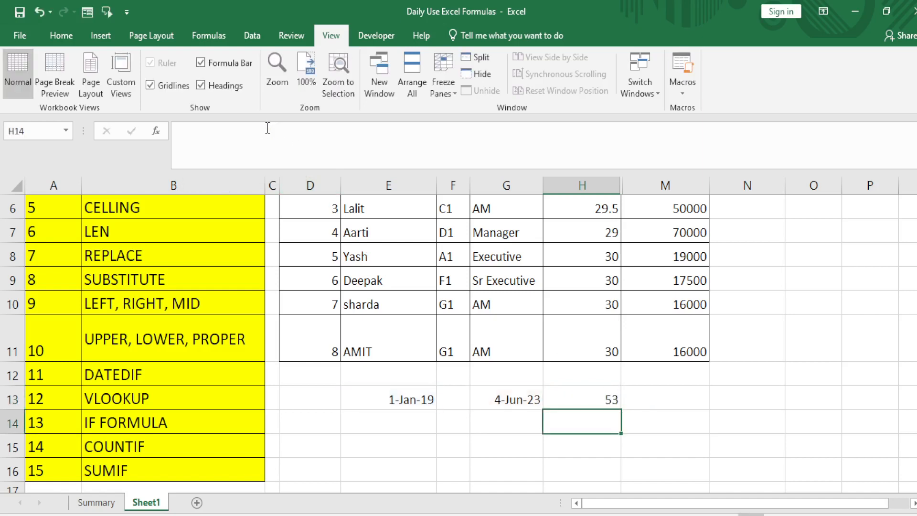
Change the unit of the DATEDIF formula in H13 to "MD" to get the leftover days.
key(Up)
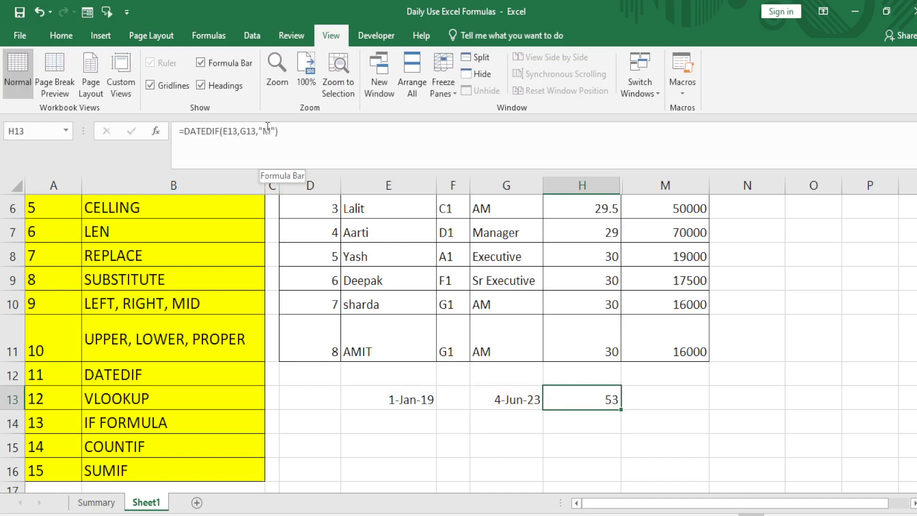
click(268, 128)
key(BackSpace)
text(MD)
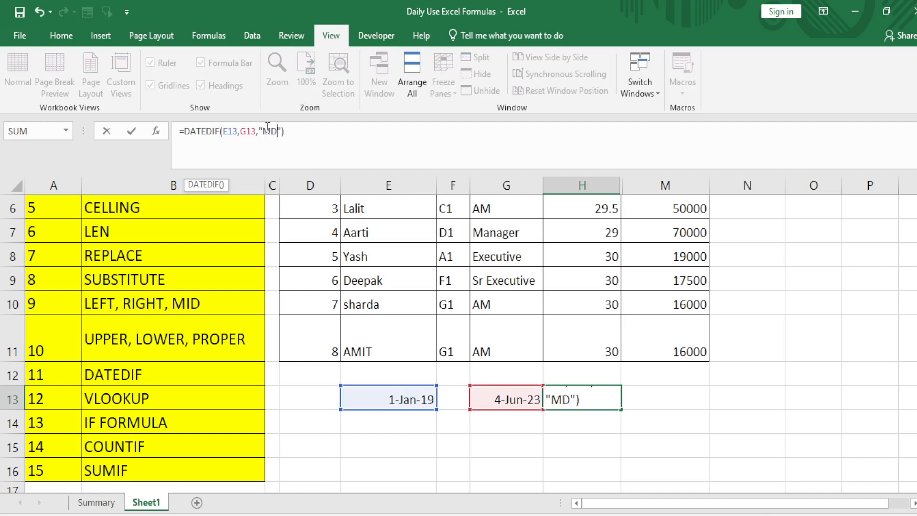
key(Return)
Change the unit of the DATEDIF formula in H13 to "D" to count total days.
key(Up)
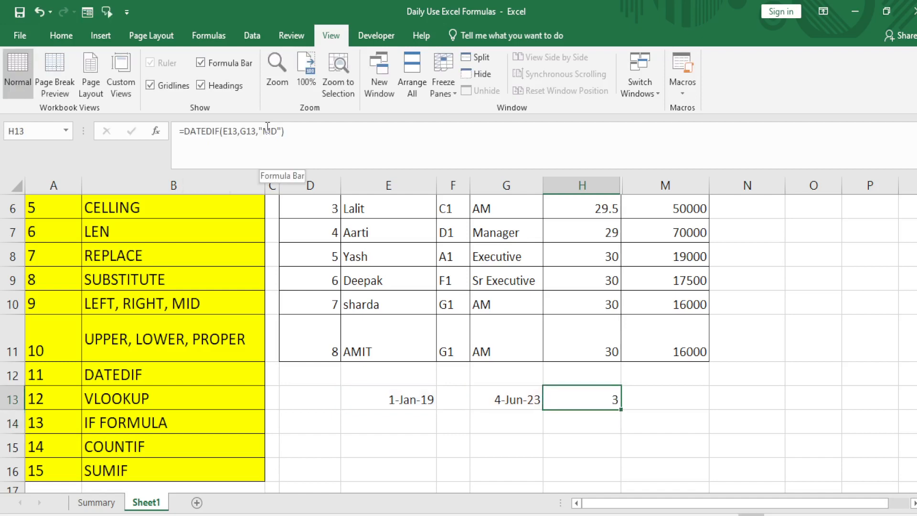
click(275, 127)
key(BackSpace)
key(BackSpace)
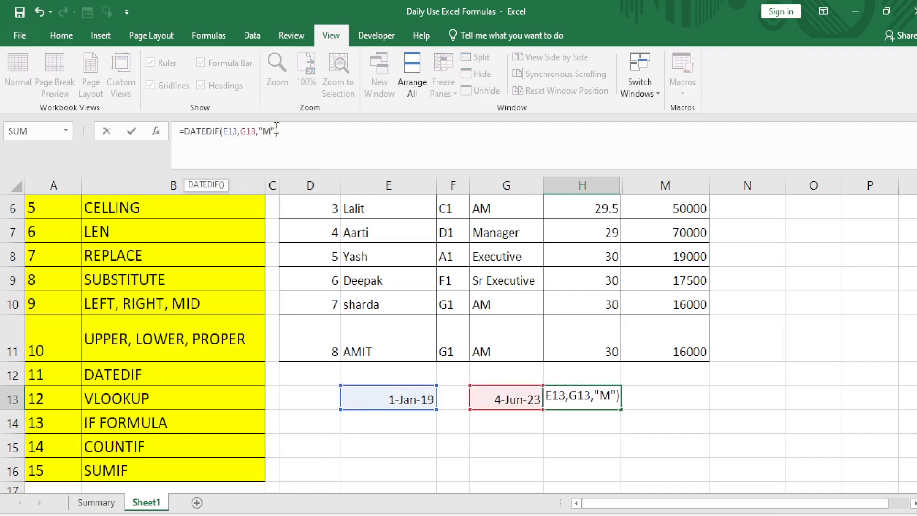
text(D)
key(Return)
Change the unit of the DATEDIF formula in H13 to "YM" to get the months beyond full years.
key(Up)
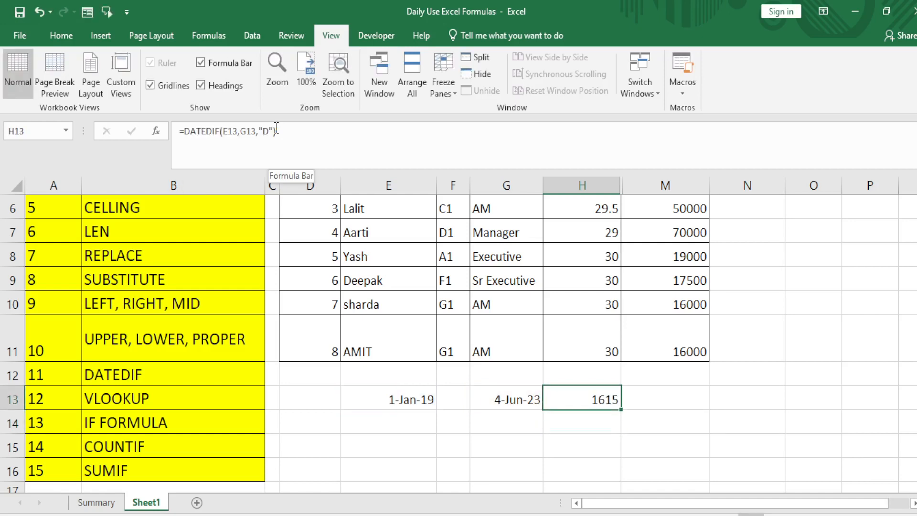
click(266, 128)
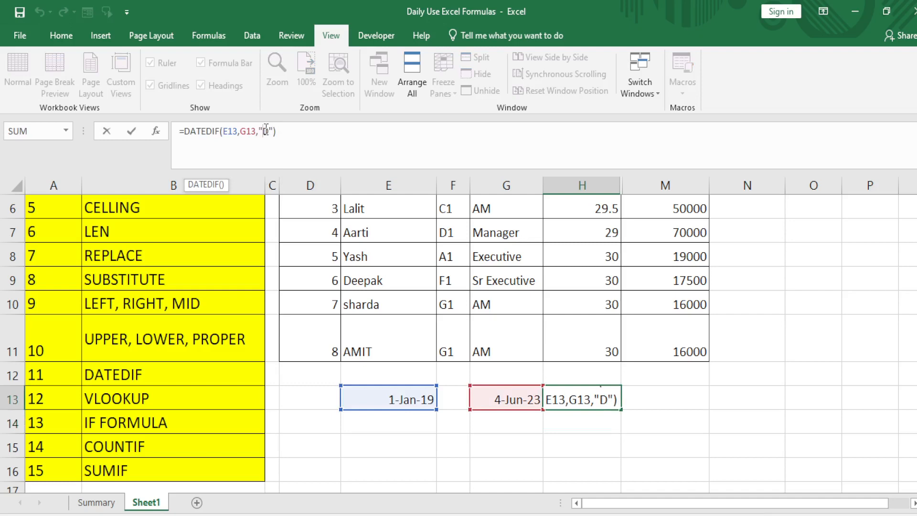
key(BackSpace)
text(Y)
key(BackSpace)
text(M)
key(BackSpace)
text(YM)
key(Return)
Try "DM" as the unit of the DATEDIF formula in H13.
key(Up)
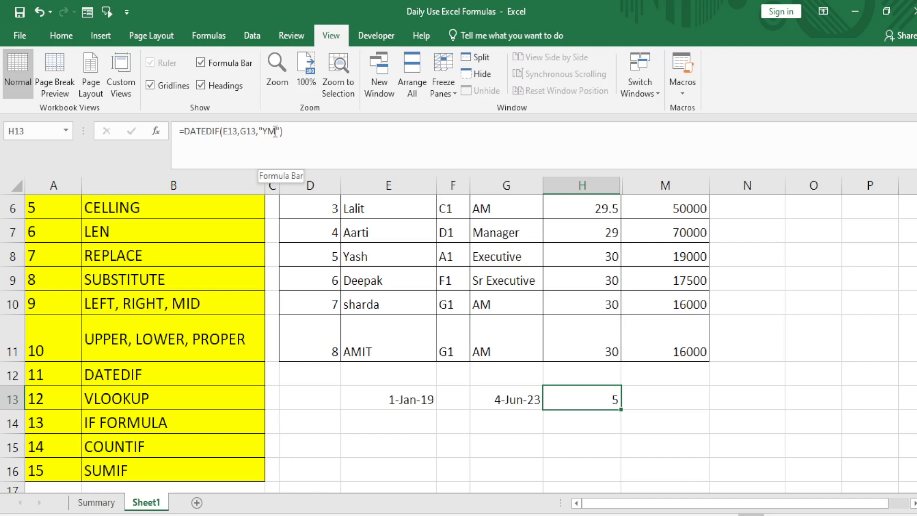
click(275, 132)
key(BackSpace)
key(BackSpace)
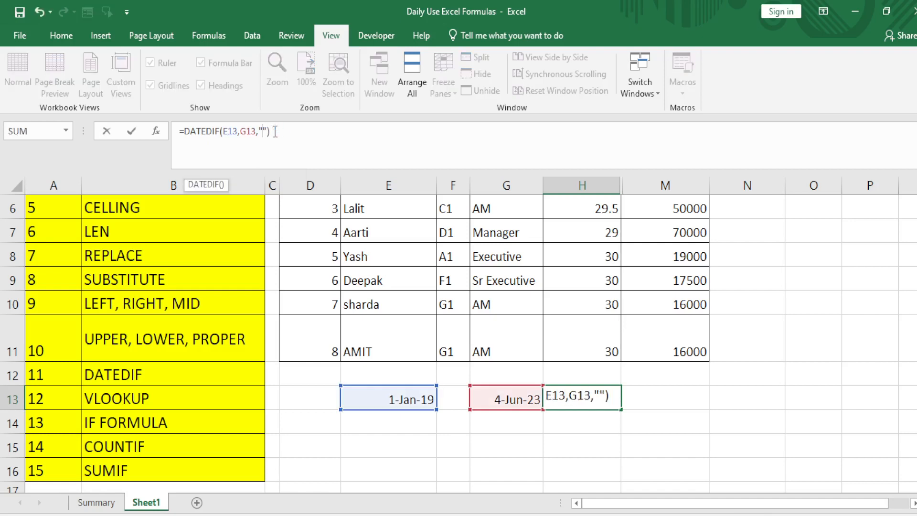
text(M)
text(D)
key(BackSpace)
key(BackSpace)
text(DM)
key(Return)
key(Up)
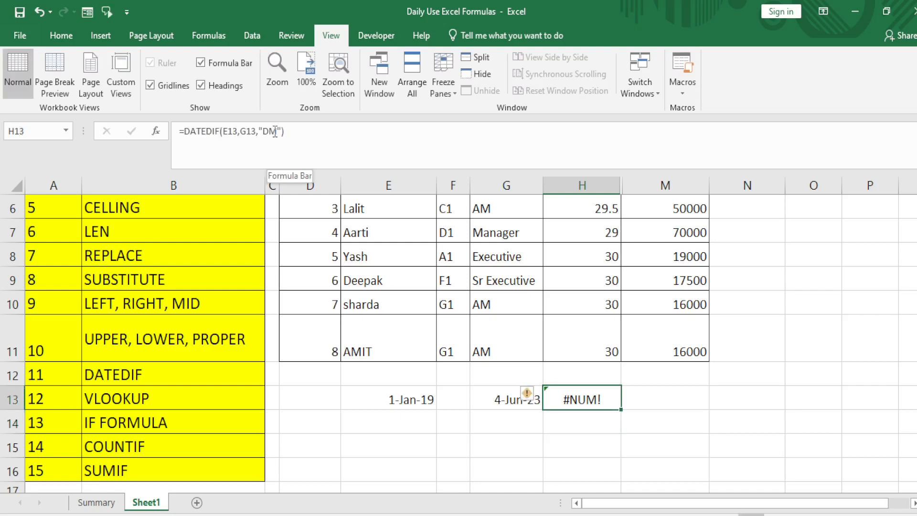
Undo the last unit change in the DATEDIF formula and reselect H13.
key(ctrl+z)
key(Up)
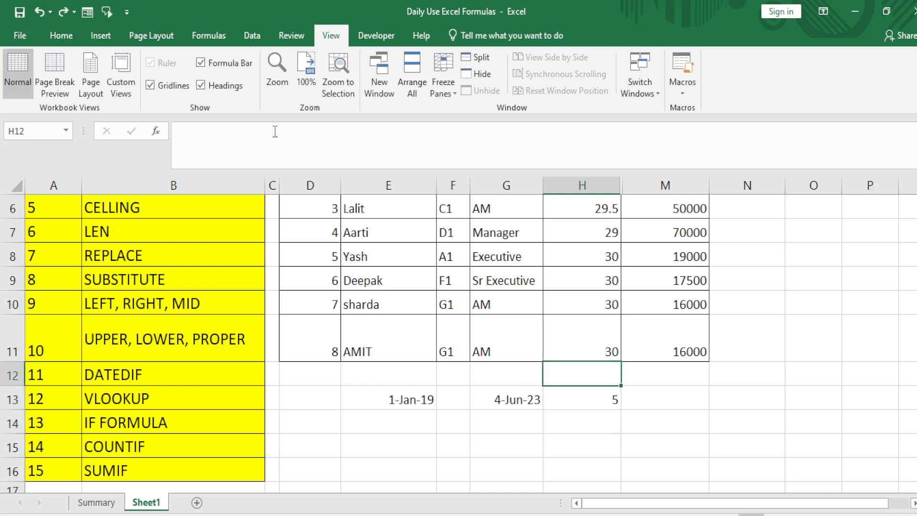
key(Down)
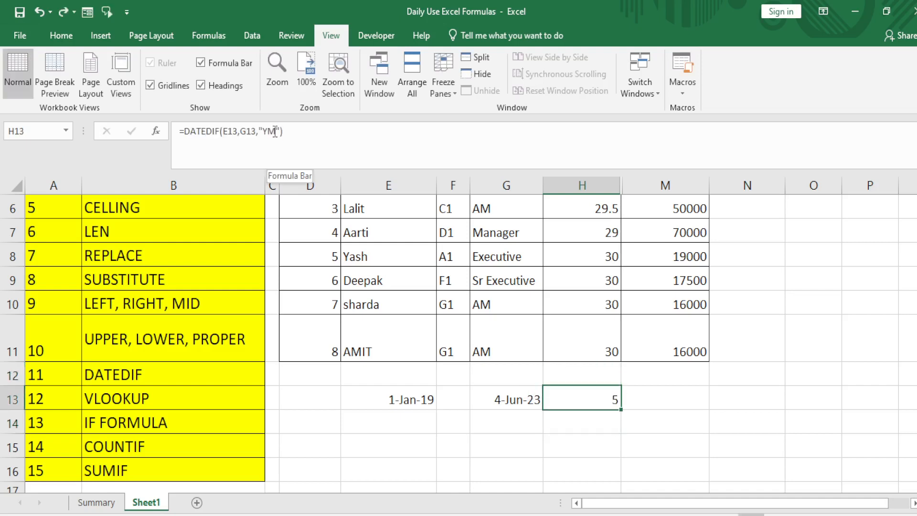
Shorten the unit of the DATEDIF formula in H13 to "Y" for whole years.
click(275, 132)
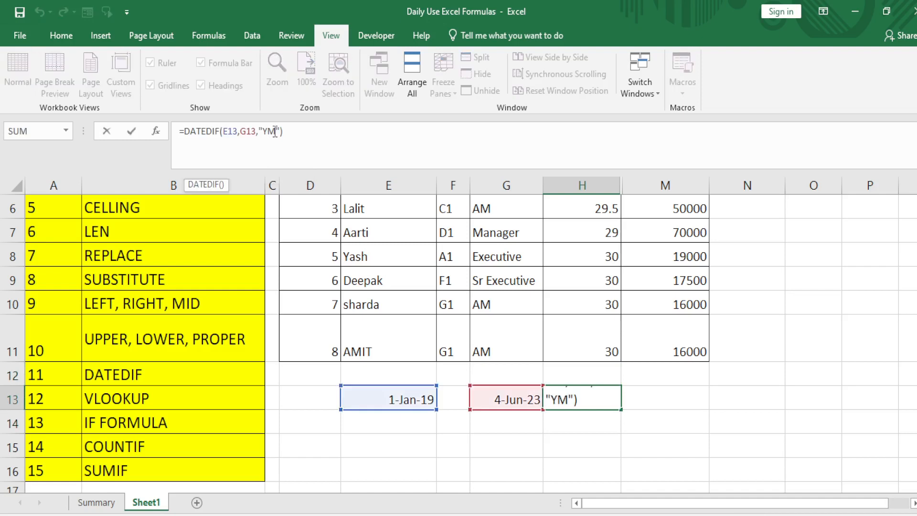
key(BackSpace)
key(Return)
key(Up)
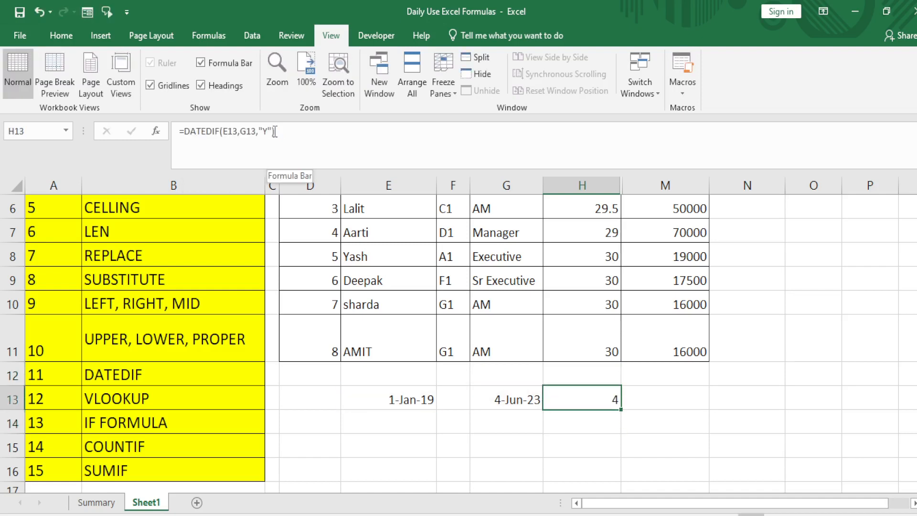
click(264, 131)
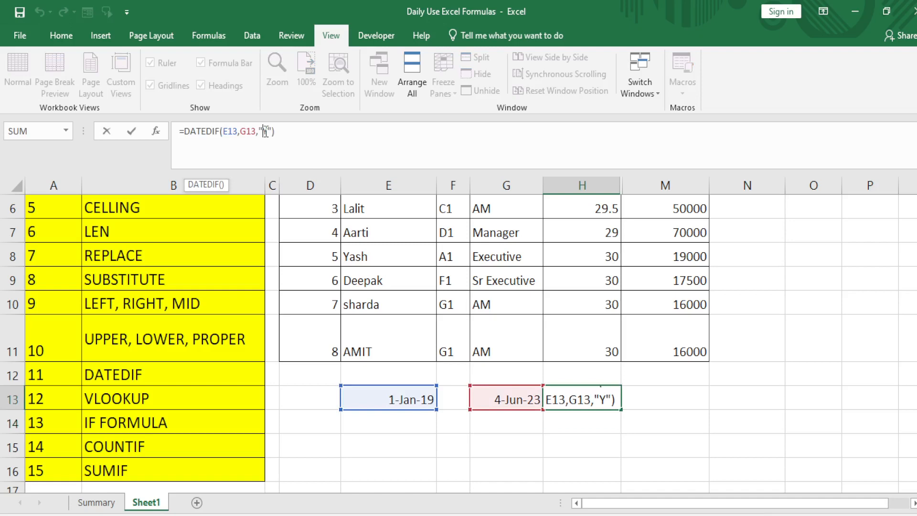
key(Escape)
Clear the two dates and the DATEDIF formula from cells E13 to H13.
key(Left)
key(Left)
key(Left)
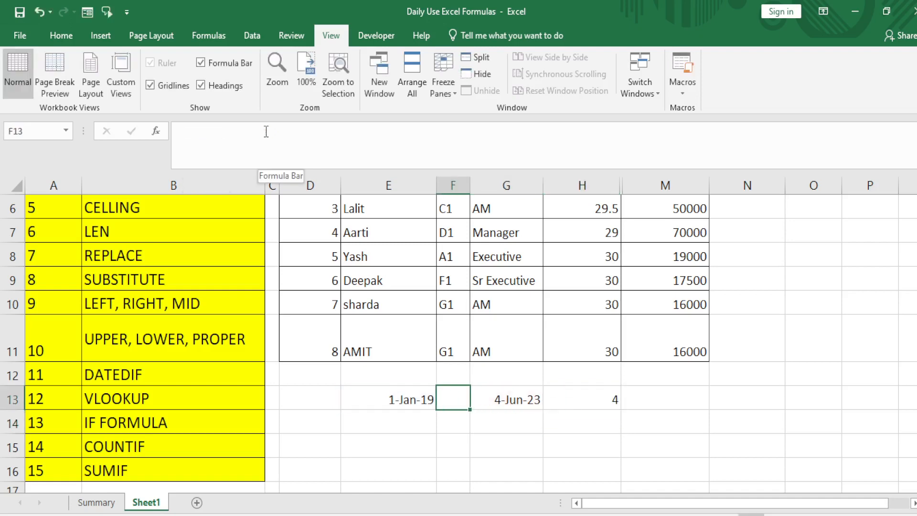
key(shift+Right)
key(shift+Right)
key(shift+Right)
key(shift+Right)
key(Delete)
key(Down)
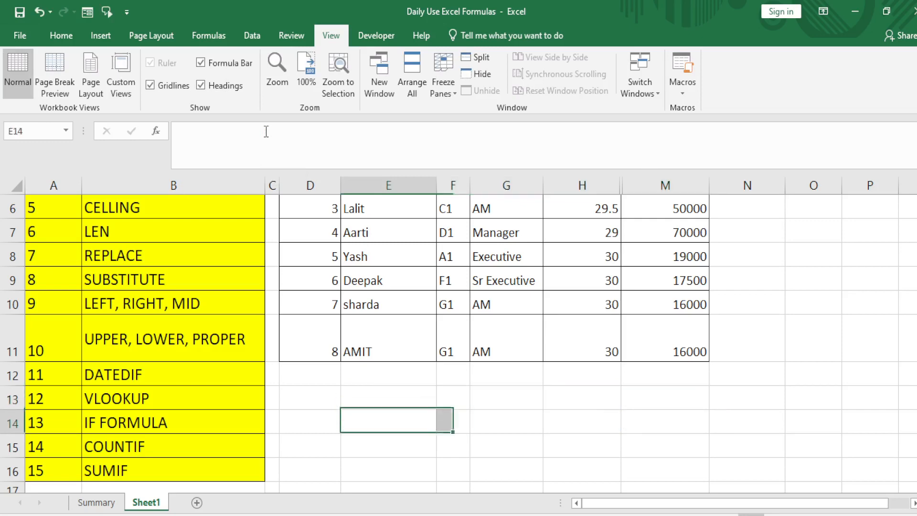
Copy the Name and Band columns of the employee table, headers included, from E3:F11.
key(Left)
key(Left)
key(Left)
key(Up)
key(Right)
key(Up)
key(ctrl+Up)
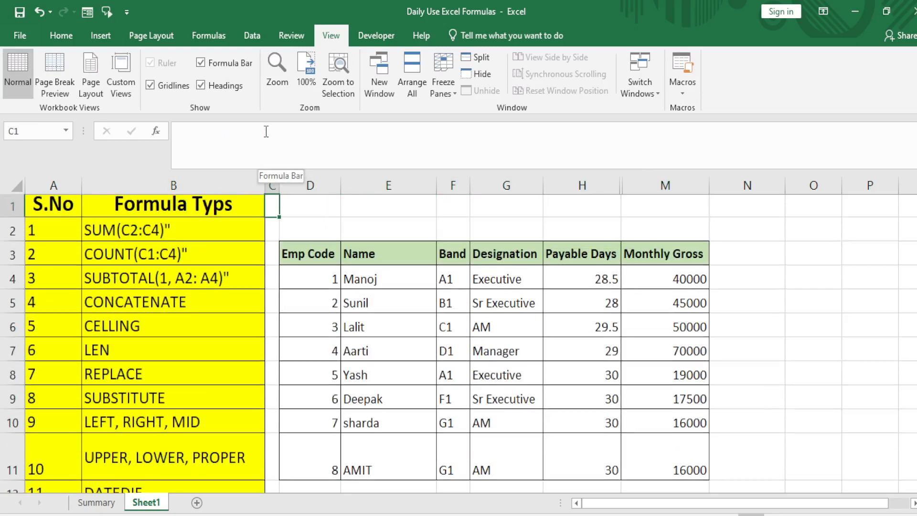
key(Right)
key(Right)
key(Down)
key(Down)
key(Down)
key(Down)
key(Up)
key(Up)
key(ctrl+shift+Down)
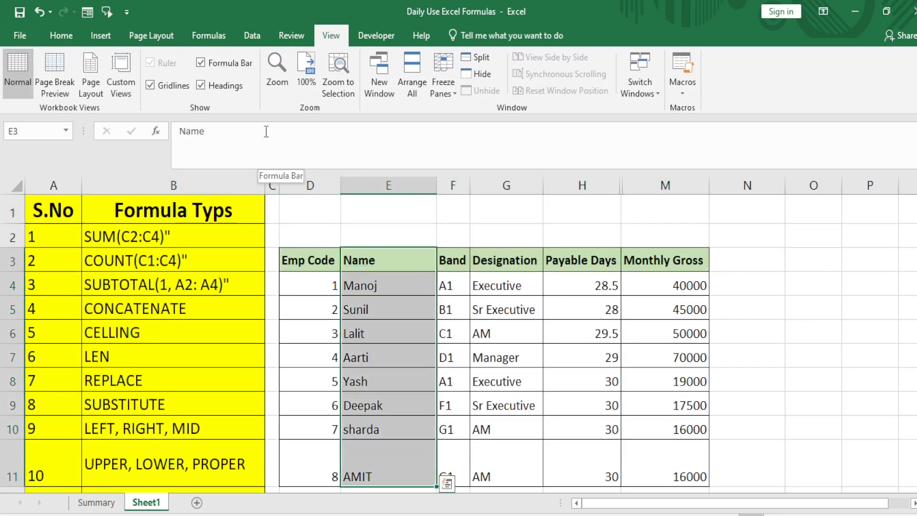
key(shift+Right)
key(ctrl+c)
Paste the copied Name and Band columns to the right of the employee table, starting at O3.
key(Right)
key(Right)
key(Right)
key(Right)
key(Right)
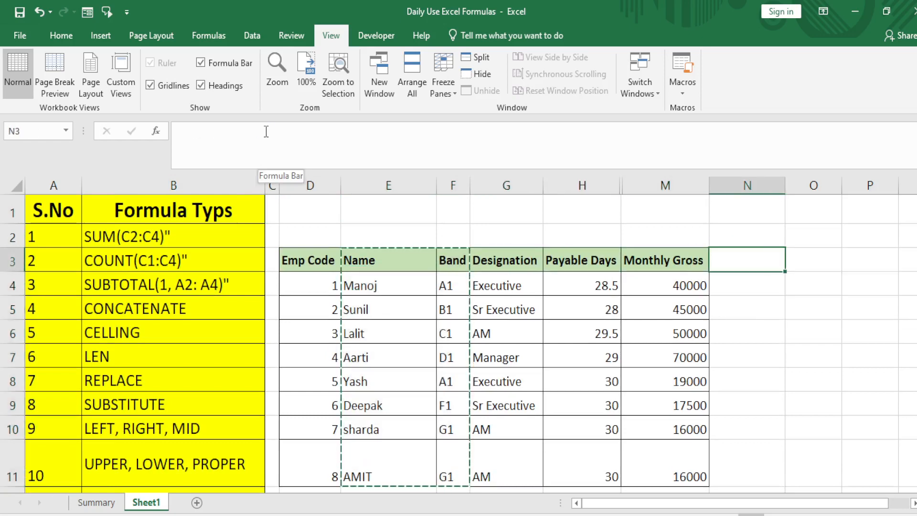
key(Right)
key(Right)
key(Right)
key(Left)
key(Left)
key(Left)
key(Right)
key(ctrl+v)
Copy the separate Name and Band list in O3:P11.
key(Down)
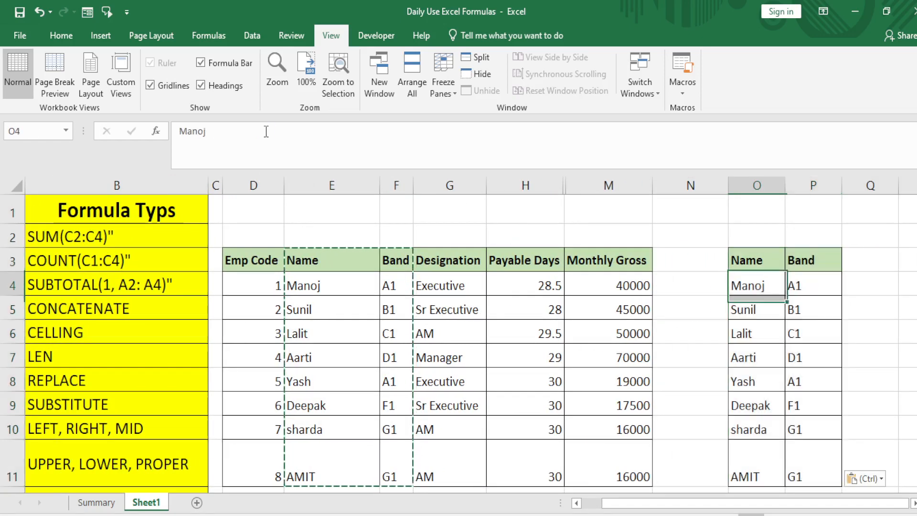
key(ctrl+Down)
key(Up)
key(Up)
key(Up)
key(Up)
key(Up)
key(Up)
key(Up)
key(Up)
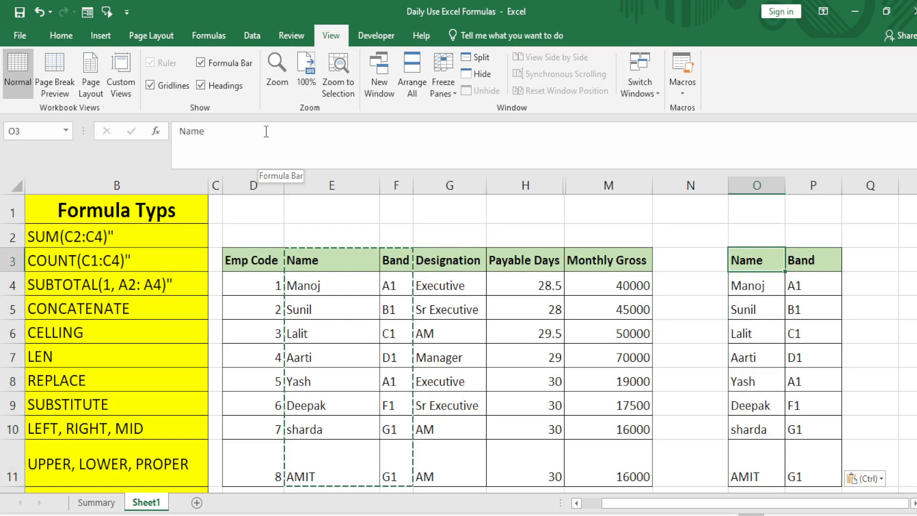
key(ctrl+shift+Down)
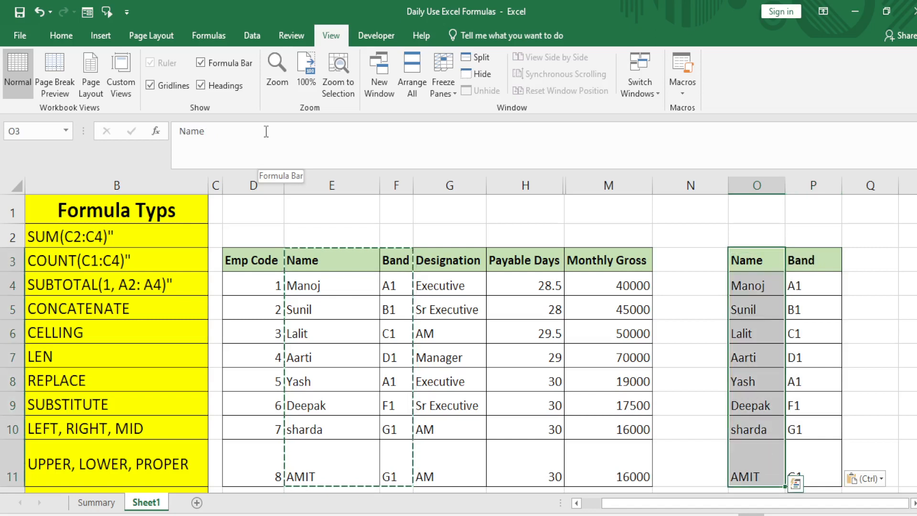
key(shift+Right)
key(ctrl+c)
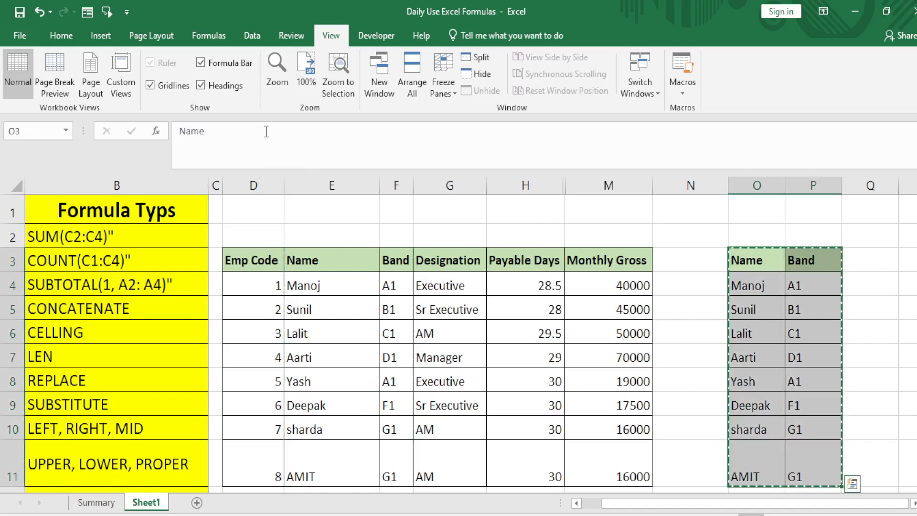
Create a new blank workbook and paste the copied Name and Band list starting at cell A2.
key(ctrl+n)
key(Down)
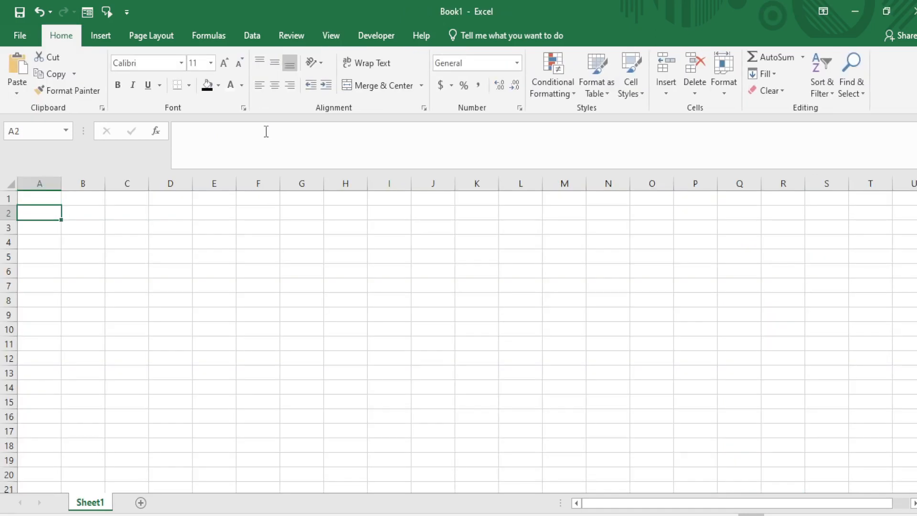
key(ctrl+v)
key(Down)
key(Up)
key(Down)
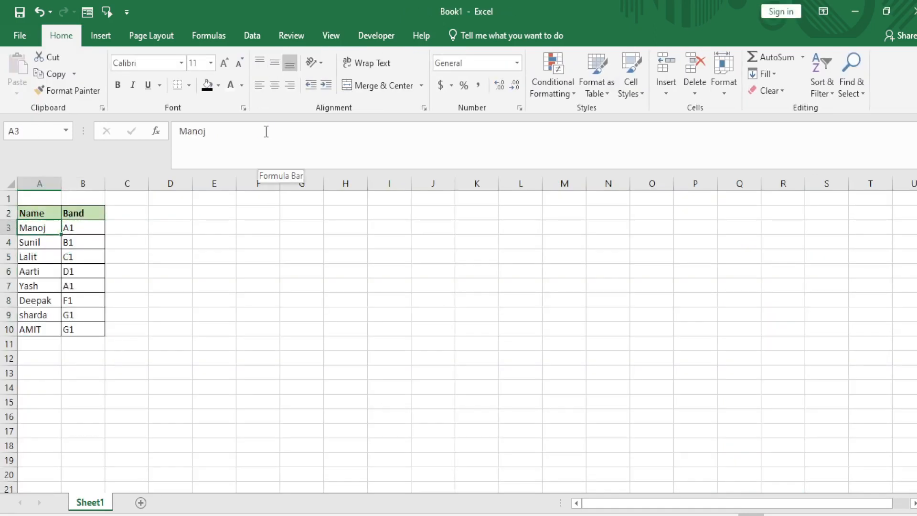
Clear the Band values in B3:B10 of the new workbook, keeping the header.
key(ctrl+shift+Down)
key(Up)
key(Right)
key(Down)
key(ctrl+shift+Down)
key(Delete)
key(Left)
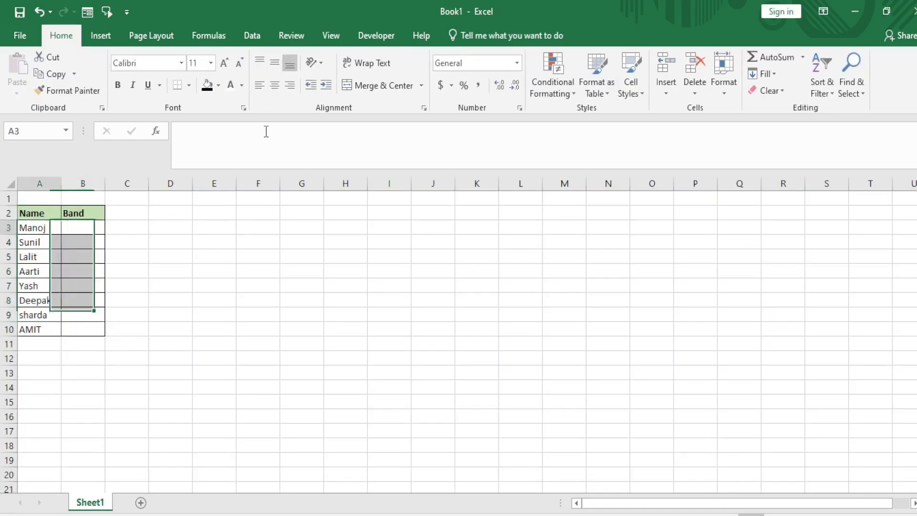
Replace the Name column in the new workbook with the Emp Code column from the employee table, header included, starting at A2.
key(Up)
key(Down)
key(ctrl+shift+Down)
key(ctrl+Tab)
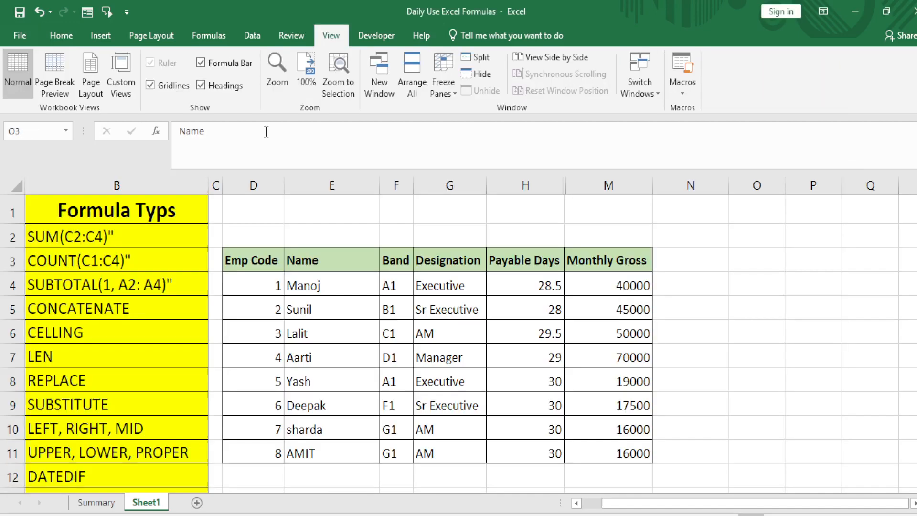
key(Left)
key(Left)
key(Left)
key(Left)
key(Left)
key(Down)
key(shift+Down)
key(shift+Down)
key(shift+Down)
key(shift+Down)
key(shift+Down)
key(shift+Down)
key(shift+Down)
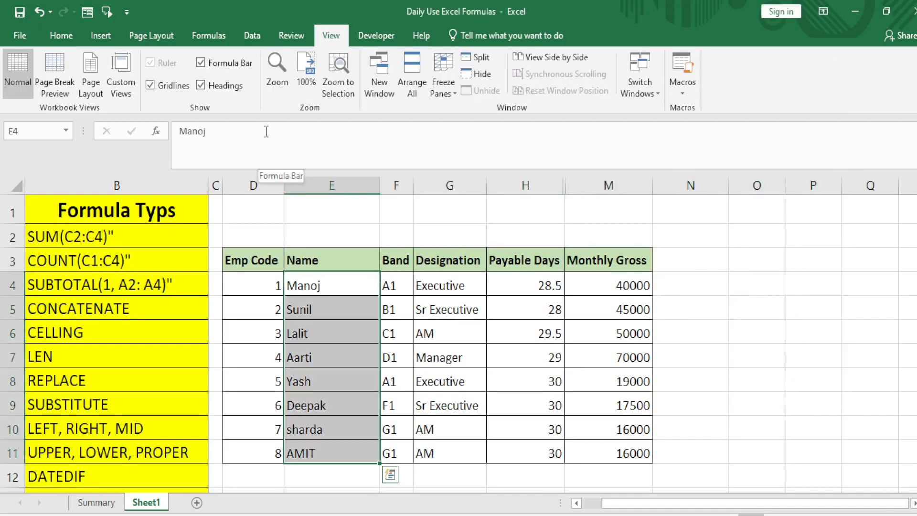
key(ctrl+Tab)
key(Up)
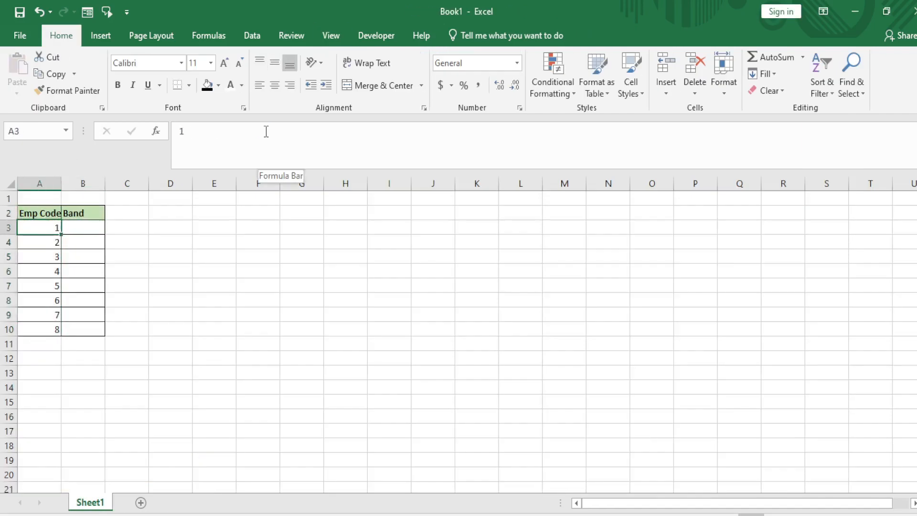
Review the Emp Code list and empty Band cells in the new workbook alongside the Band values in the employee table.
key(ctrl+shift+Down)
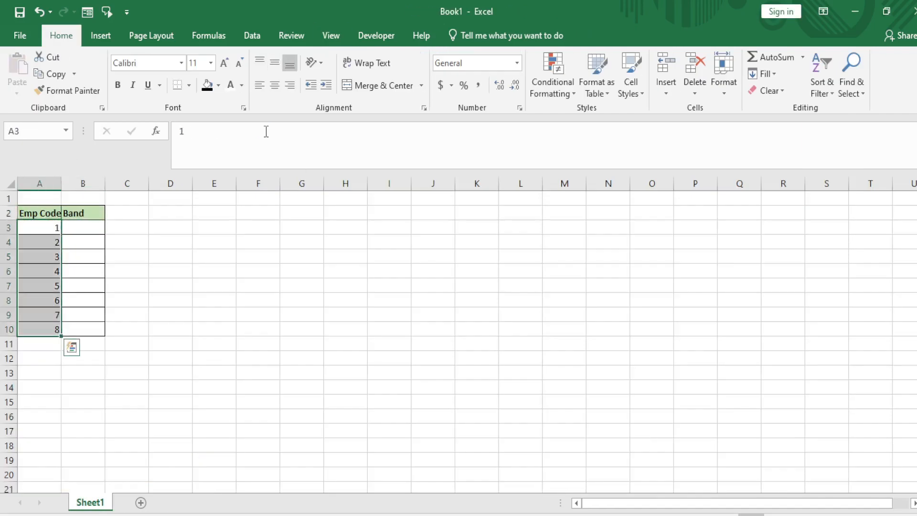
key(Up)
key(Right)
key(Down)
key(Up)
key(Down)
key(alt+Tab)
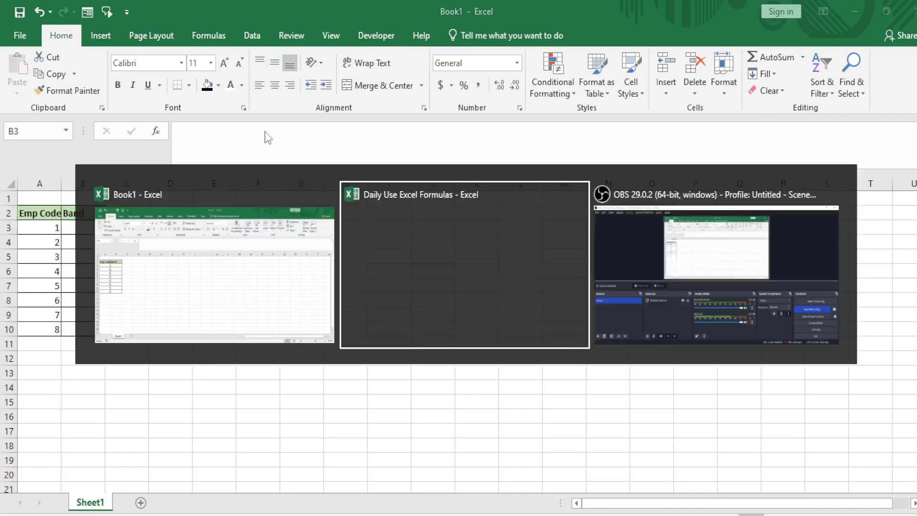
key(Right)
key(Down)
key(Down)
key(Up)
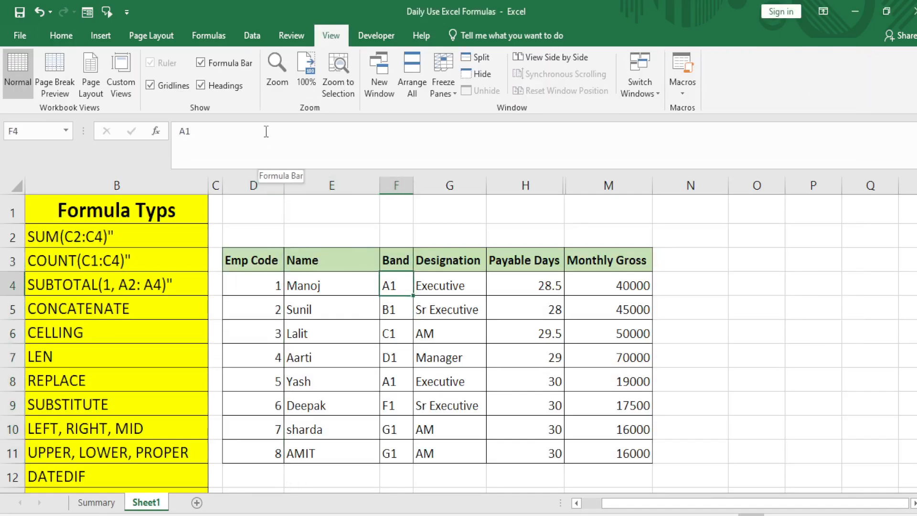
key(Down)
key(Down)
key(alt+Tab)
Swap employee codes 2 and 3 in the new workbook so that A4 holds 3 and A5 holds 2.
key(Down)
key(Left)
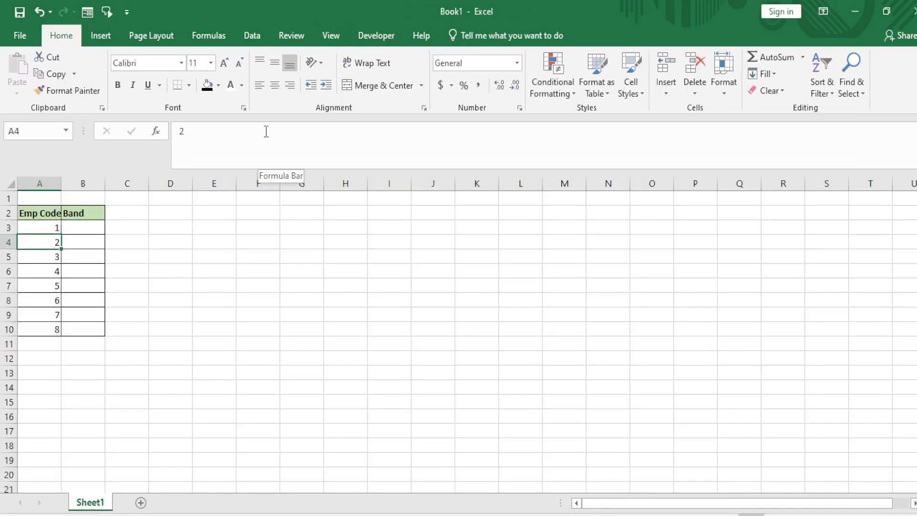
key(ctrl+x)
key(Down)
key(ctrl+v)
key(Up)
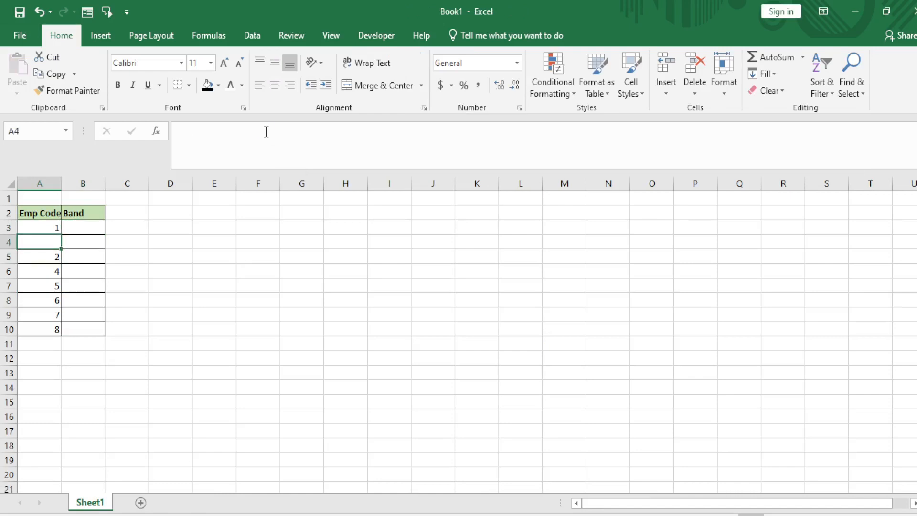
text(3)
key(Down)
Swap employee codes 4 and 5 in the new workbook so that A6 holds 5 and A7 holds 4.
key(Down)
key(Down)
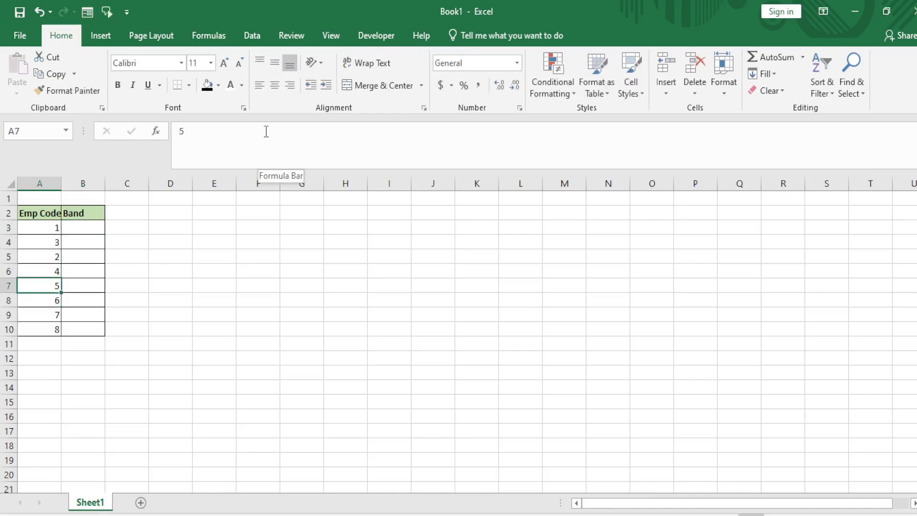
key(ctrl+x)
key(Up)
key(ctrl+v)
key(Down)
text(4)
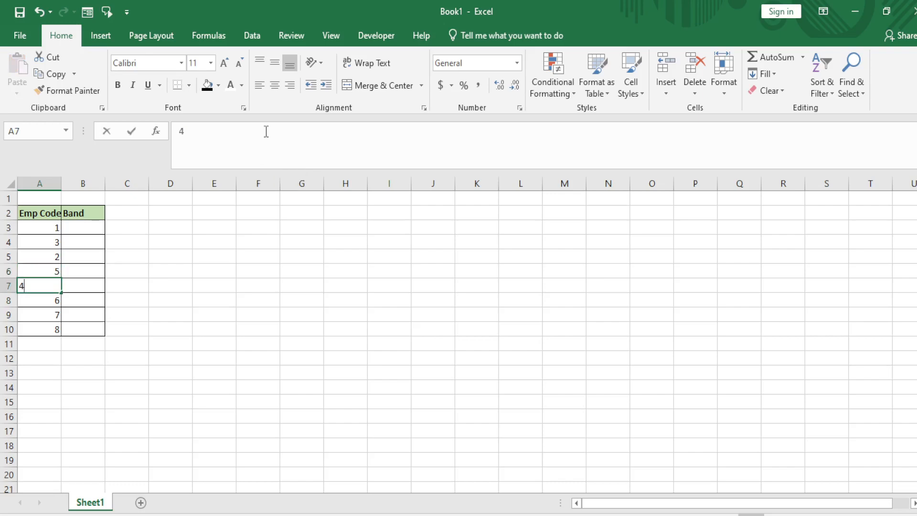
key(Return)
Compare the Band values F4:F11 in the employee table with the reordered codes A3:A10 in the new workbook.
key(Up)
key(Up)
key(Up)
key(Up)
key(Right)
key(Right)
key(Right)
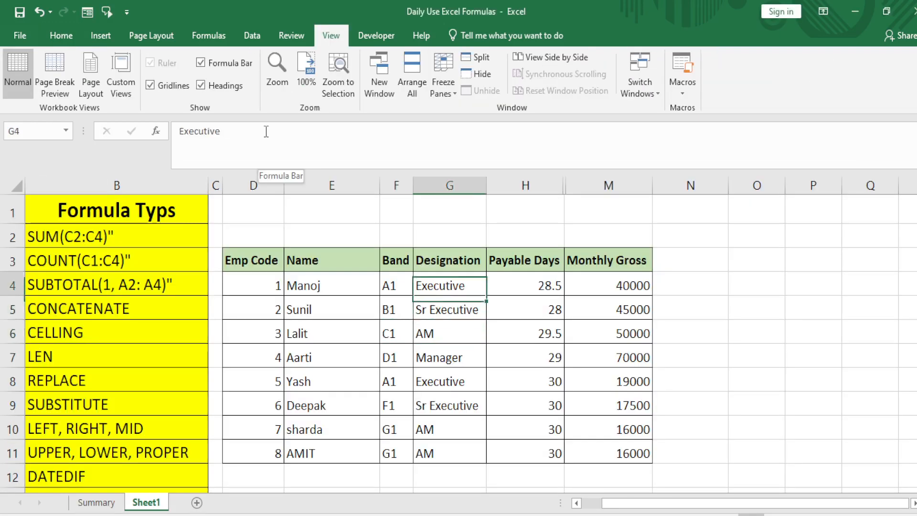
key(Left)
key(ctrl+shift+Down)
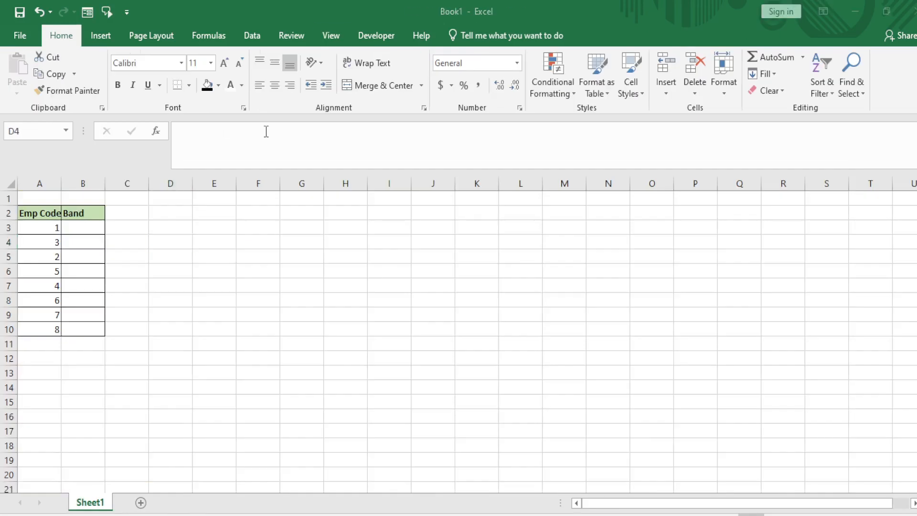
key(Left)
key(Left)
key(Up)
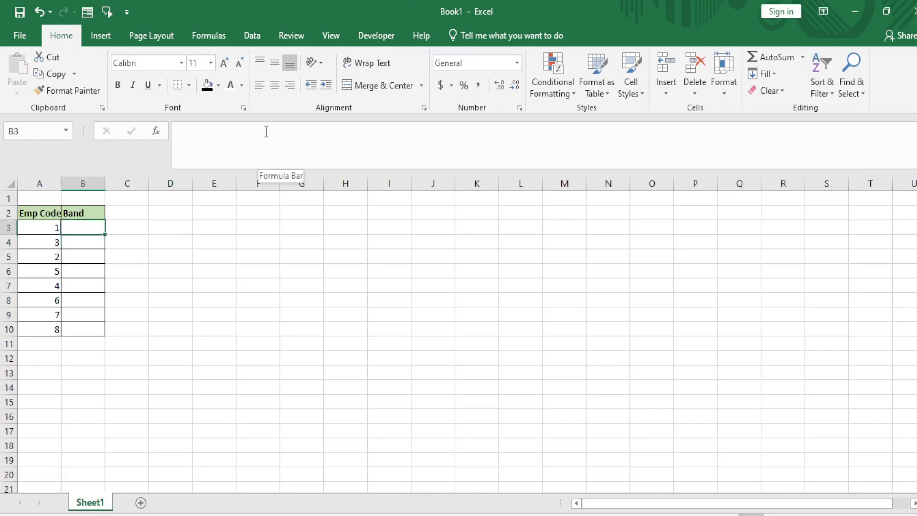
key(Left)
key(ctrl+shift+Down)
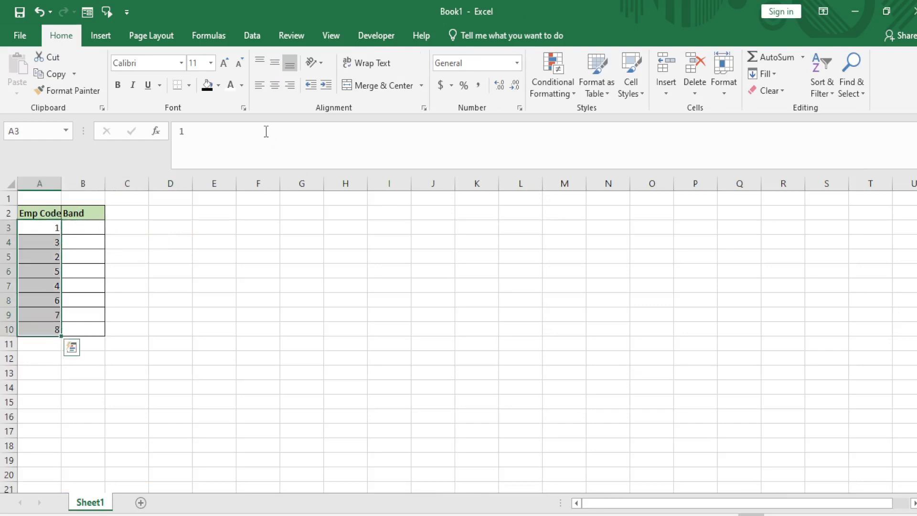
key(Right)
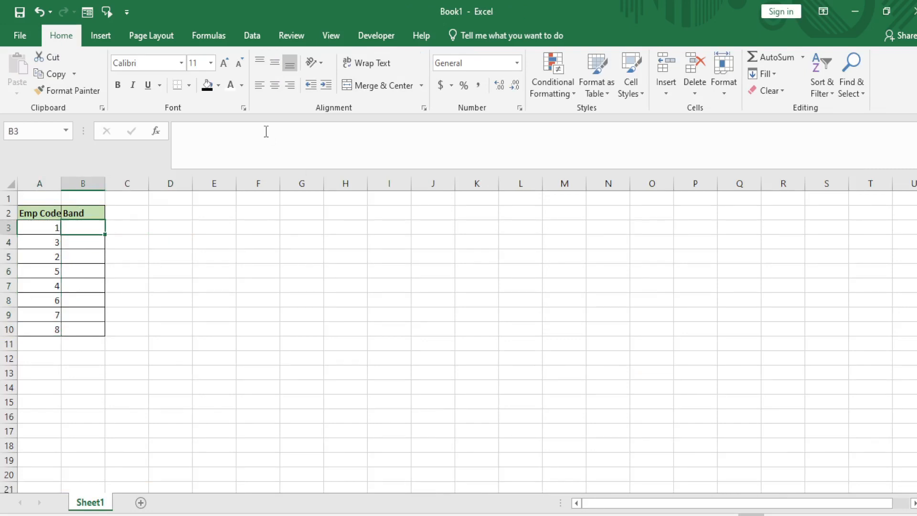
Examine the entire Emp Code column of the new workbook and the entire Band column of the employee table.
key(Left)
key(Up)
key(Down)
key(ctrl+space)
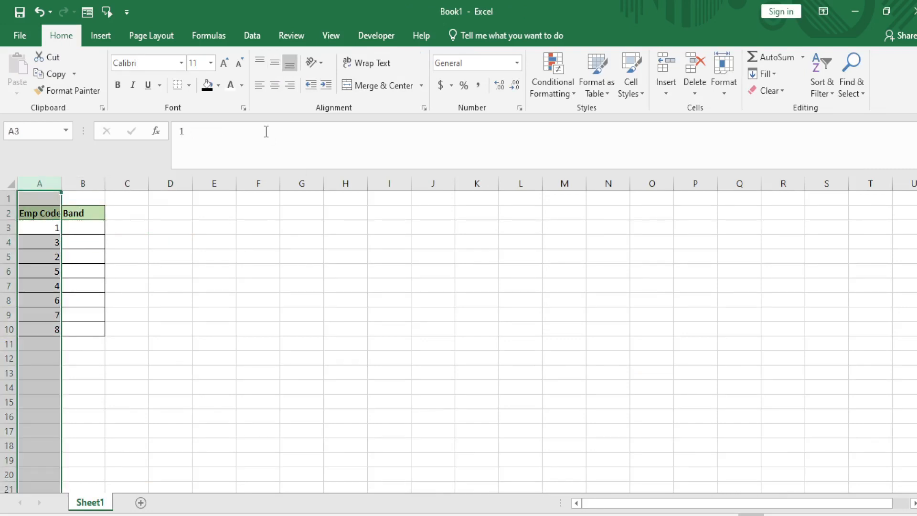
key(Down)
key(Up)
key(Up)
key(ctrl+space)
key(Down)
key(Up)
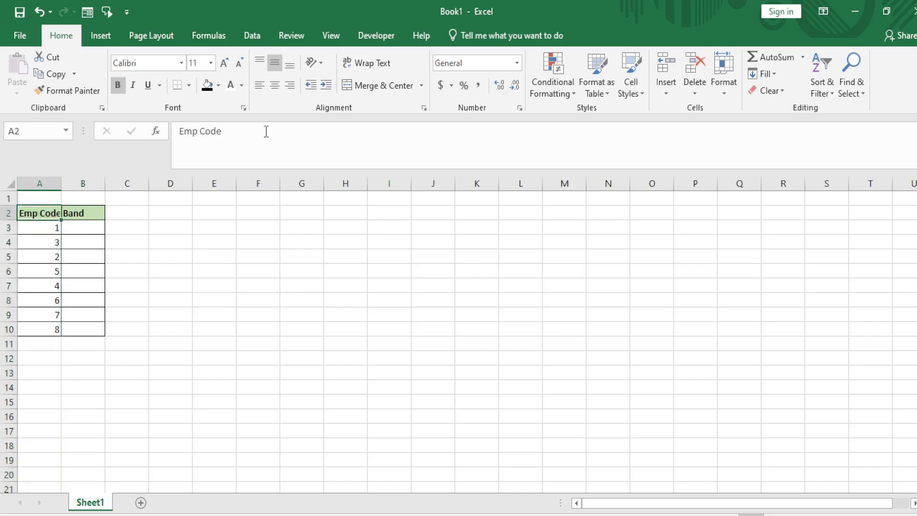
key(ctrl+space)
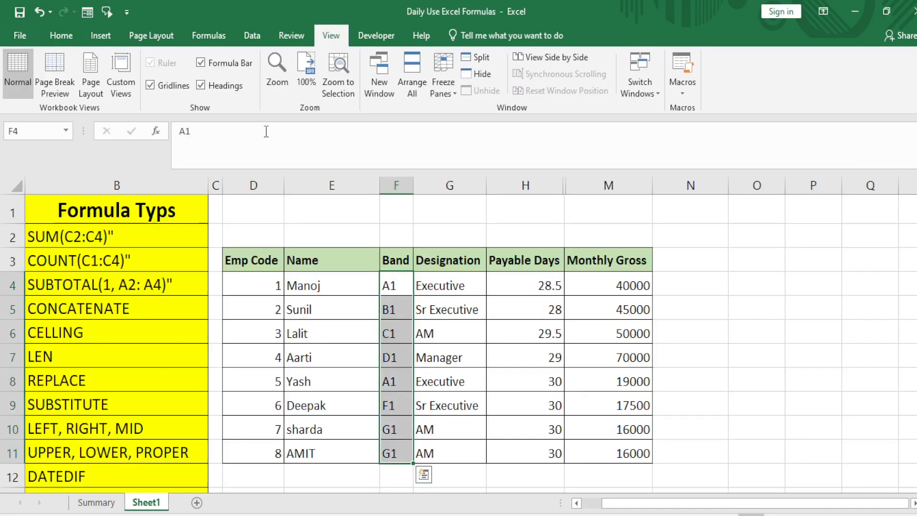
key(Up)
key(ctrl+space)
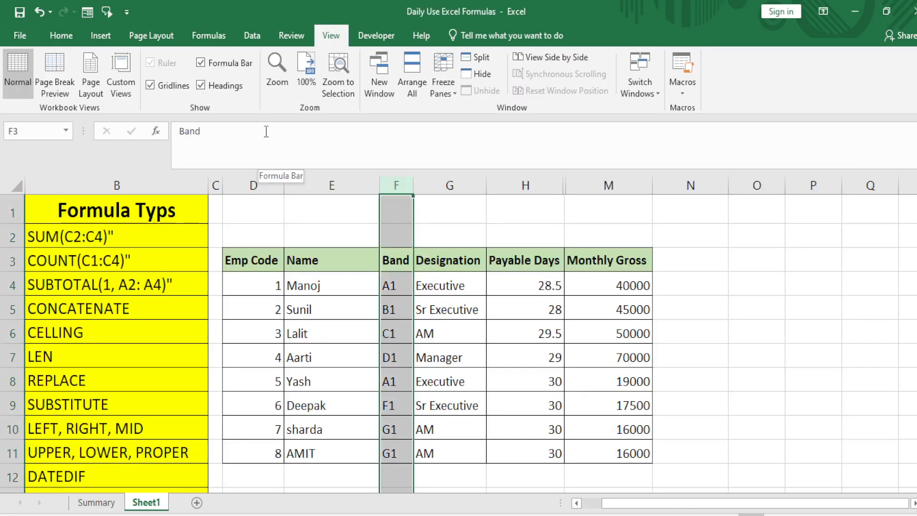
key(Down)
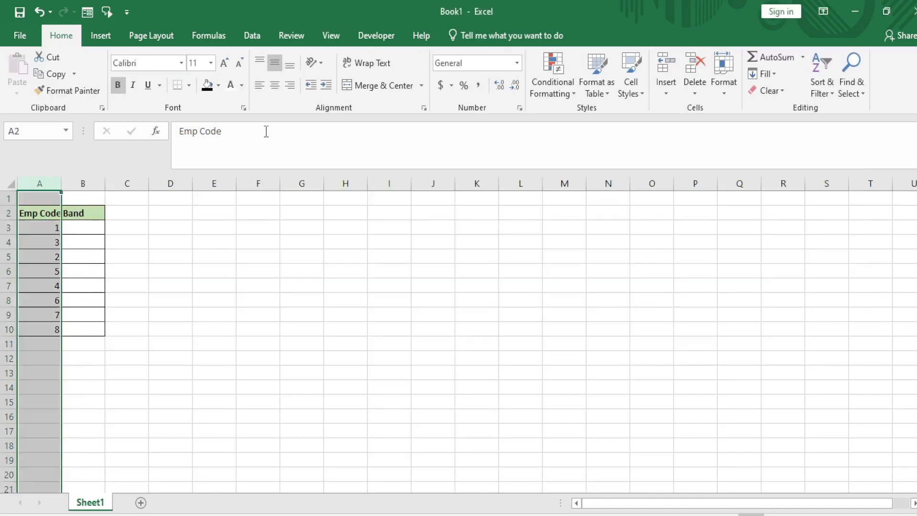
key(Down)
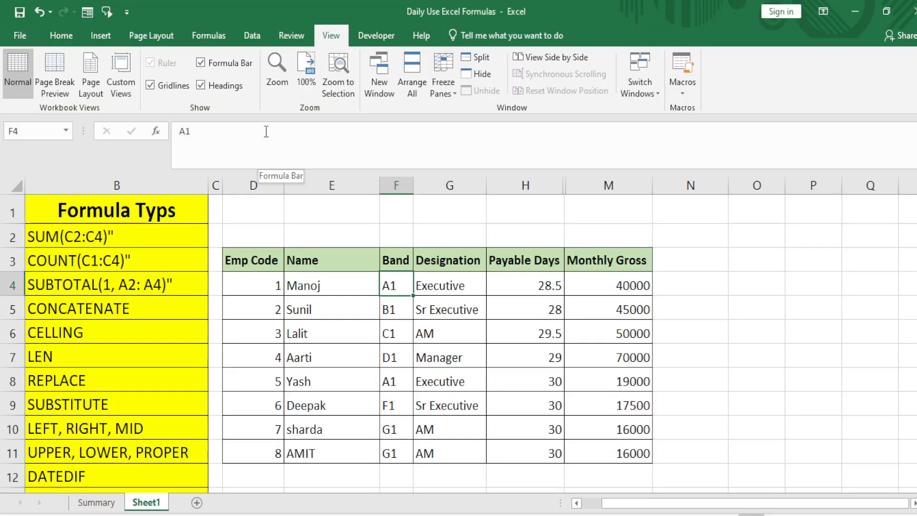
Check the Emp Code column in both workbooks as the common lookup key.
key(alt+Tab)
key(Tab)
key(ctrl+space)
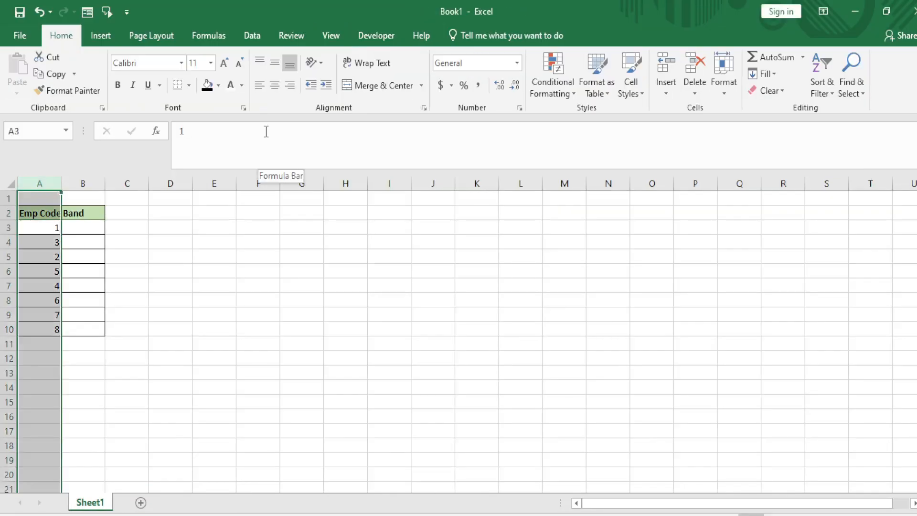
key(Left)
key(alt+Tab)
key(Right)
key(Left)
key(Left)
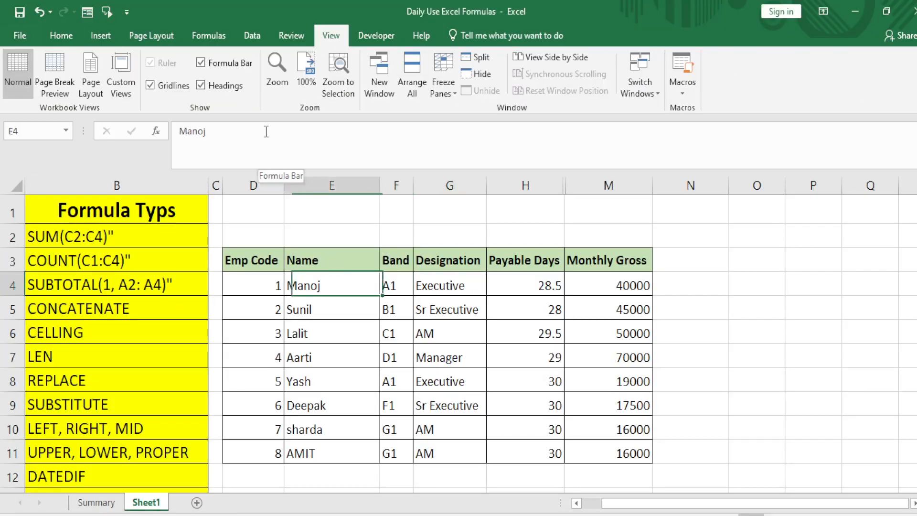
key(Left)
key(ctrl+space)
key(Right)
key(Left)
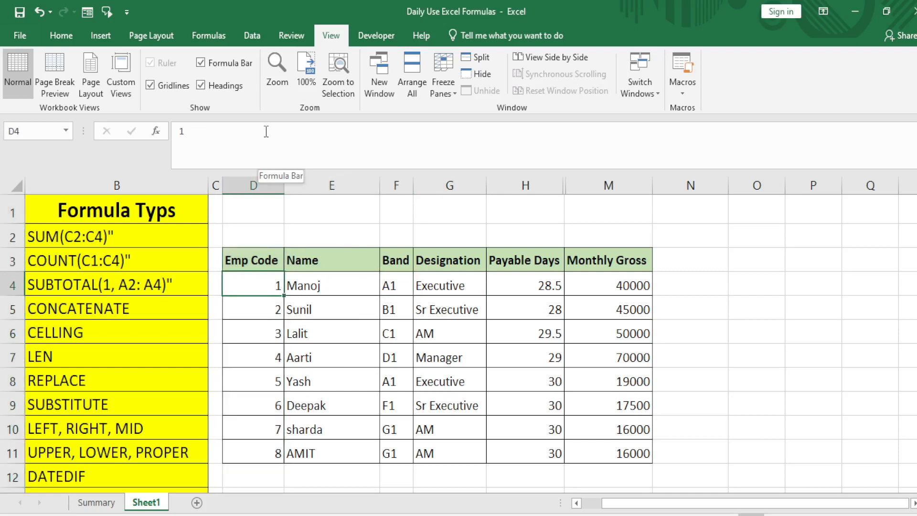
Start a VLOOKUP formula in B3 of the new workbook with A3 as the lookup value.
key(alt+Tab)
key(Right)
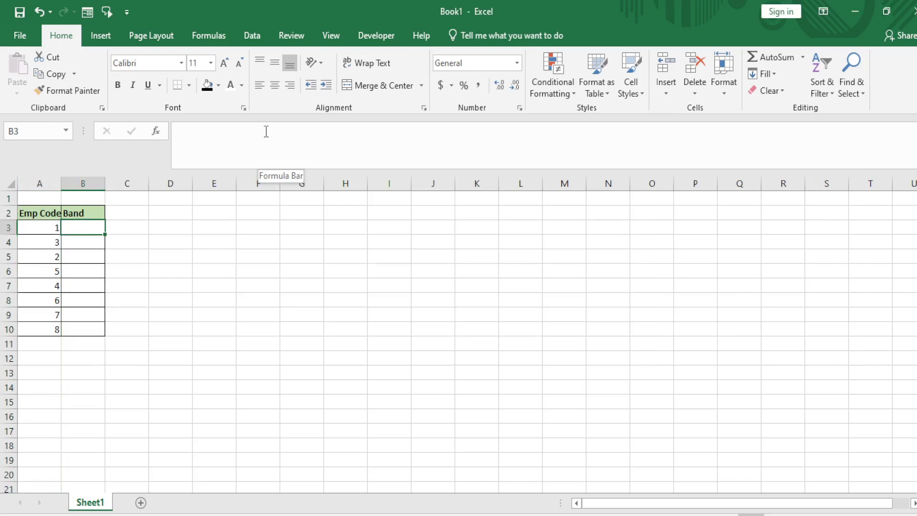
text(=VL)
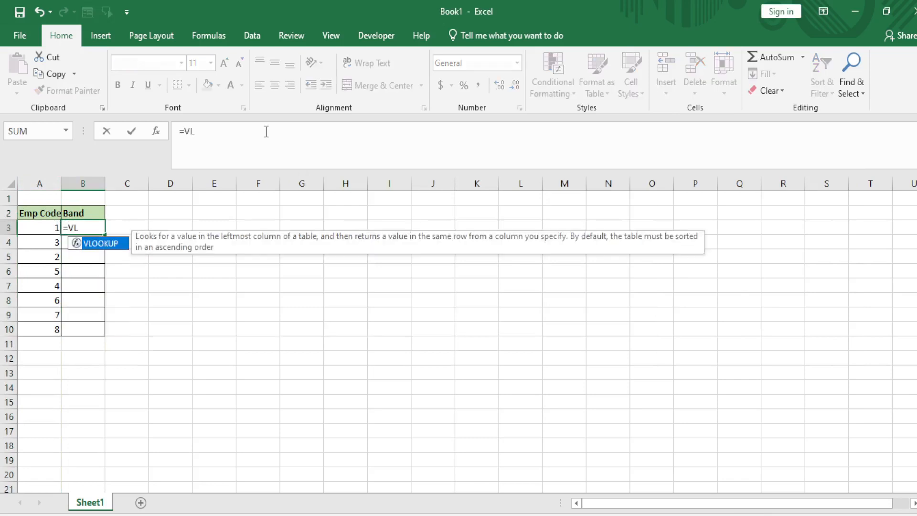
key(Tab)
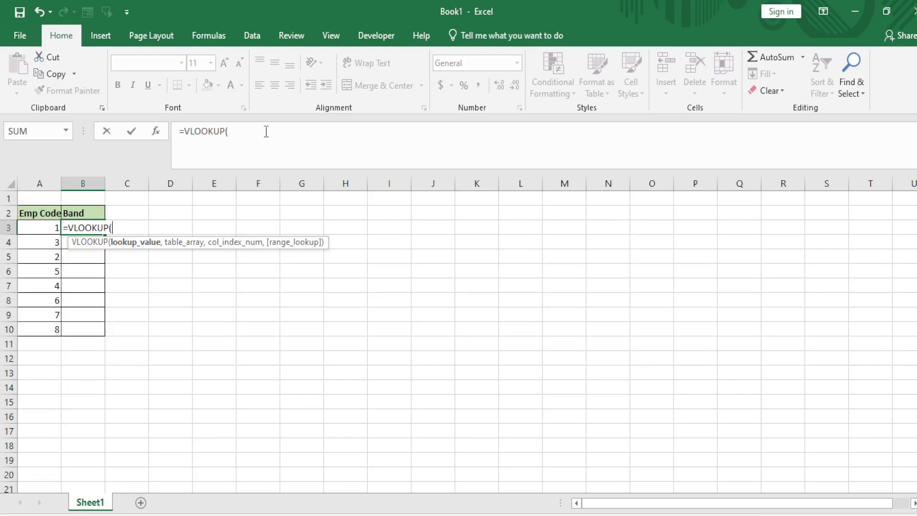
key(Left)
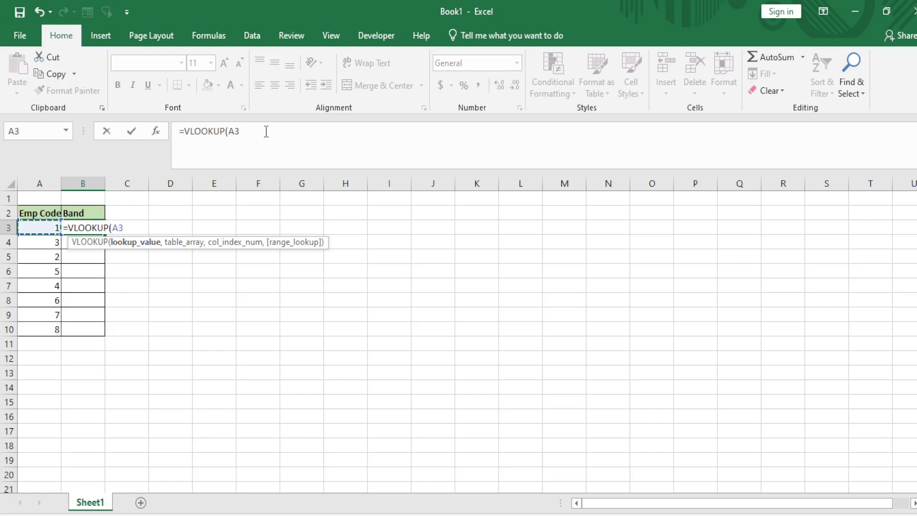
text(,)
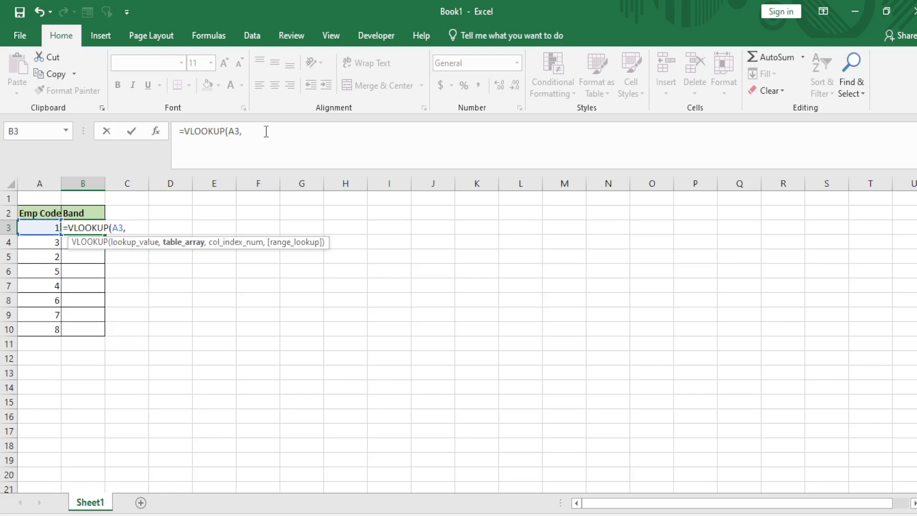
Complete B3's VLOOKUP with table array $D$4:$F$11 from Daily Use Excel Formulas Sheet1, column index 3 and match 0, and fill it down to B10.
key(alt+Tab)
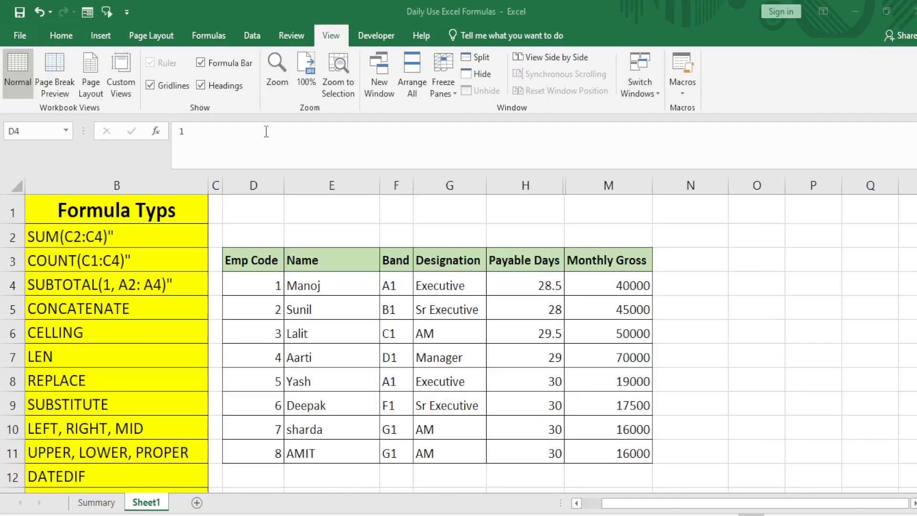
click(257, 282)
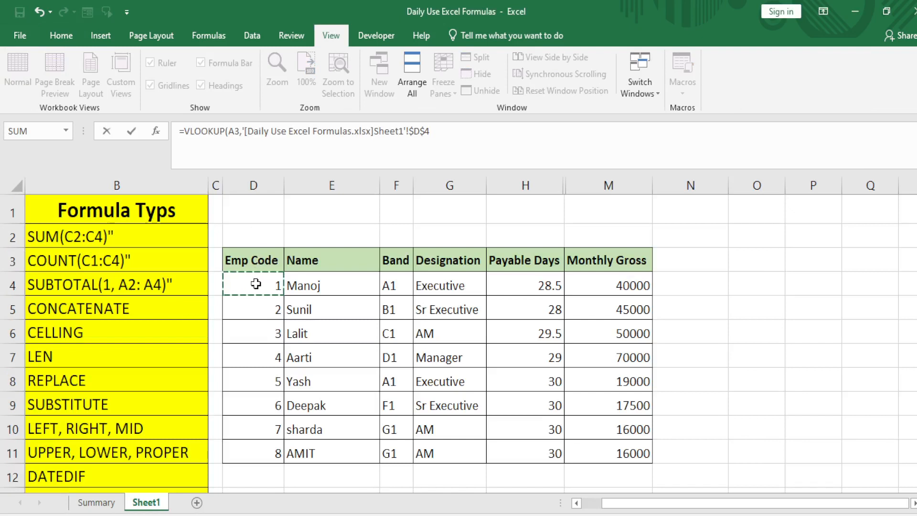
drag(256, 284, 406, 448)
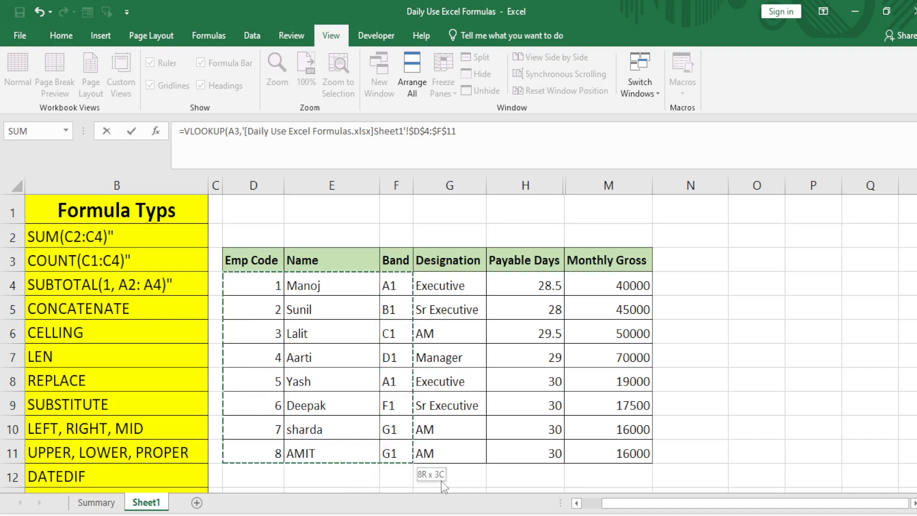
text(,3)
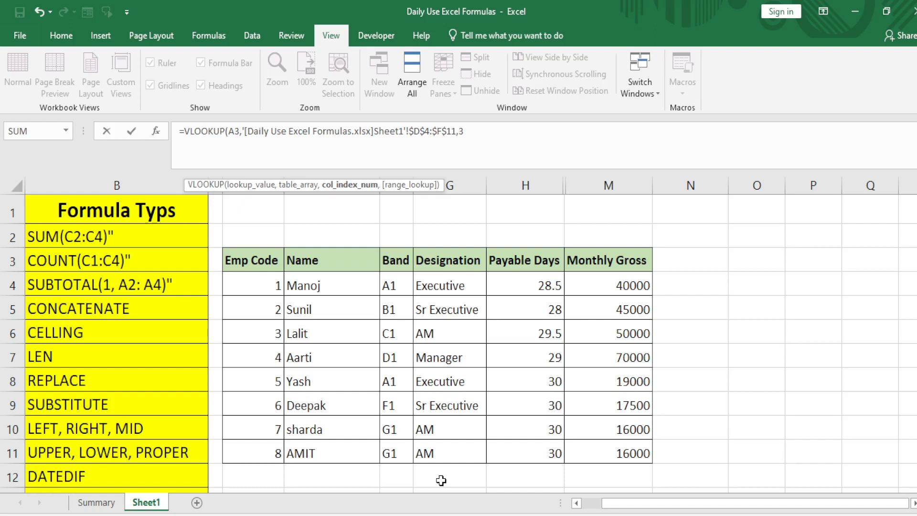
text(,)
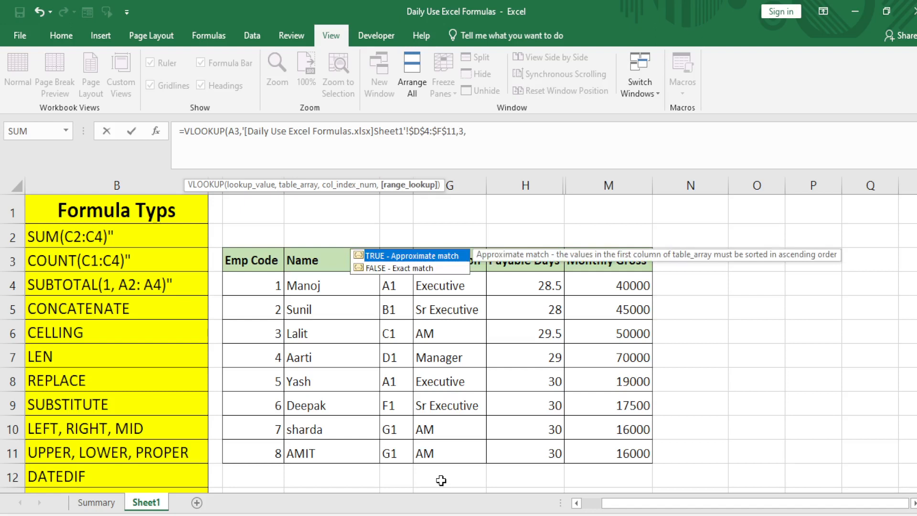
text(0))
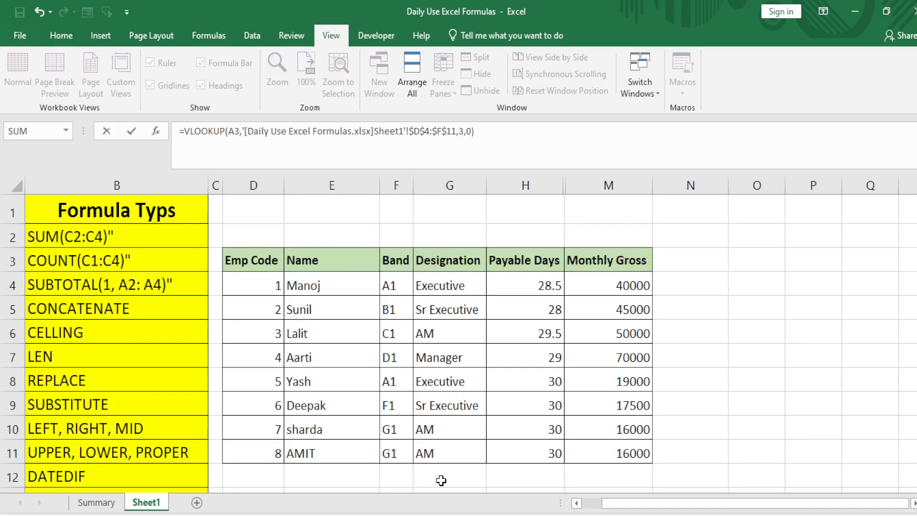
key(Return)
key(Up)
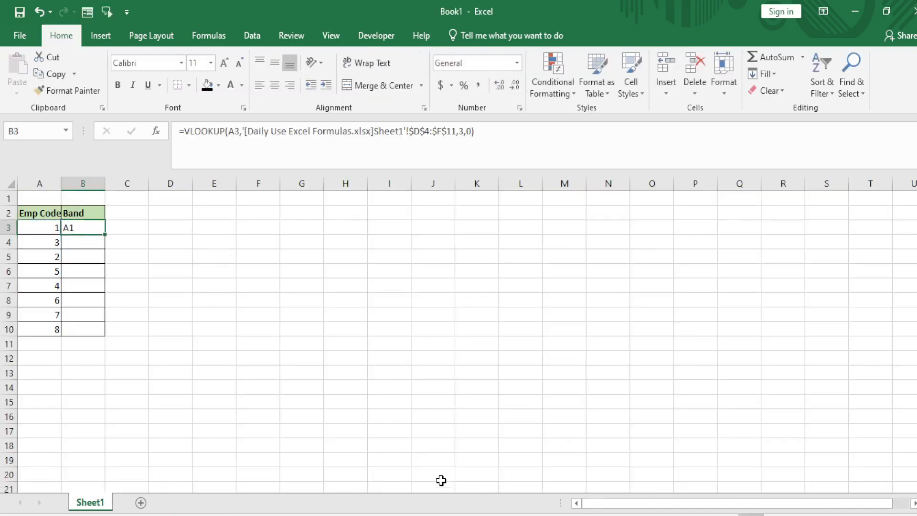
double_click(105, 234)
Review the filled Band results in B3:B10 row by row against their employee codes.
click(88, 233)
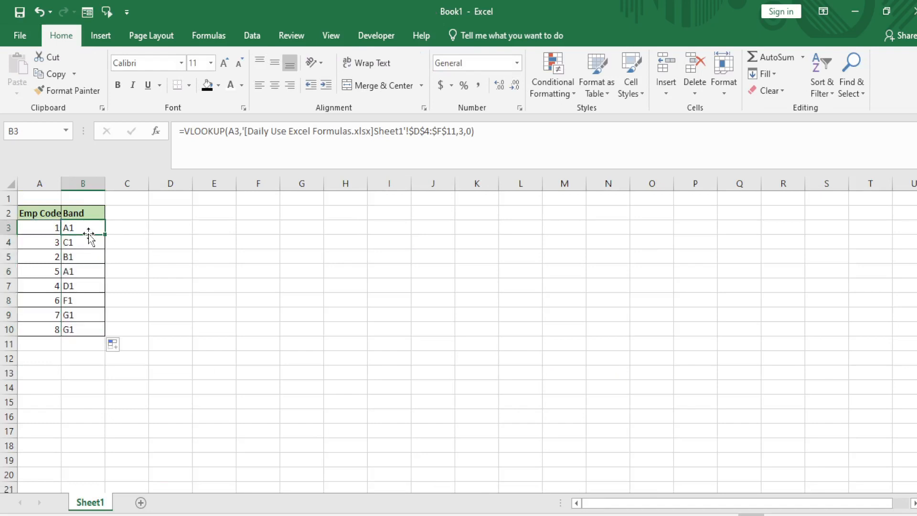
key(Down)
key(Down)
key(Down)
key(Down)
key(Down)
key(Down)
key(Down)
key(Up)
key(Up)
key(Up)
key(Up)
key(Up)
key(Up)
key(Up)
Change the VLOOKUP column index in B3 to 2 and fill the formula down through B10.
double_click(89, 233)
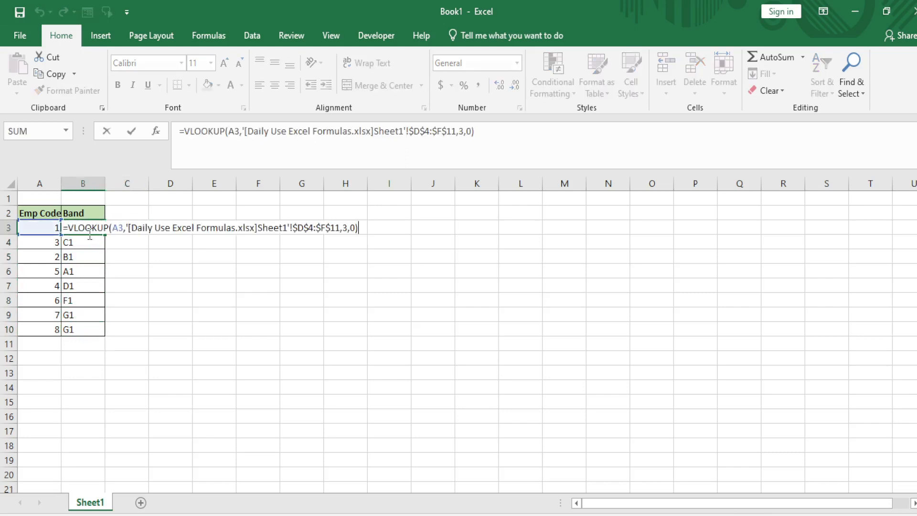
click(347, 227)
key(BackSpace)
text(2)
key(Return)
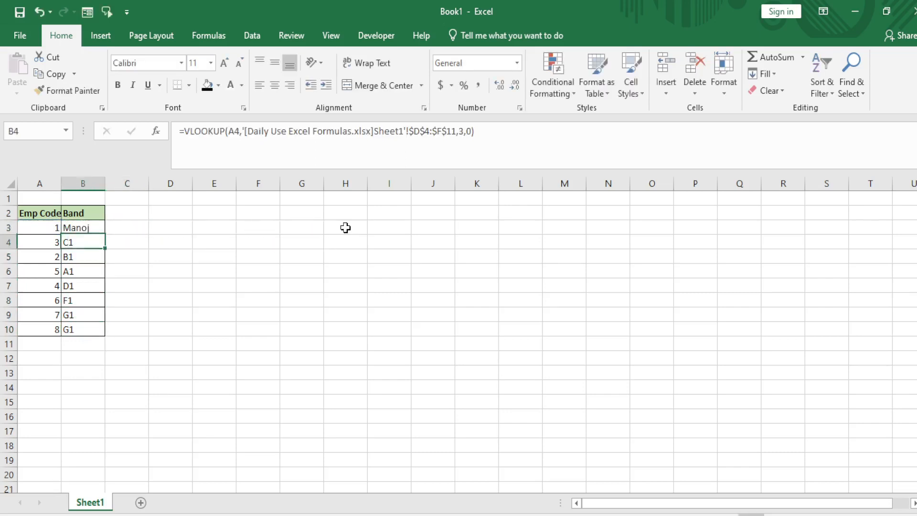
key(Up)
key(ctrl+shift+Down)
key(ctrl+d)
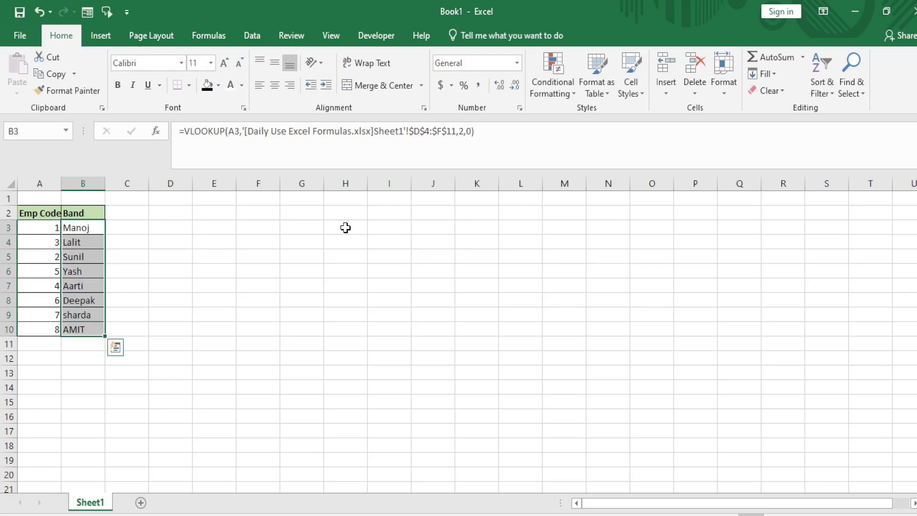
Switch back to the Daily Use Excel Formulas workbook and find the IF FORMULA entry in the Formula Typs list.
key(Up)
key(Left)
key(shift+Down)
key(shift+Right)
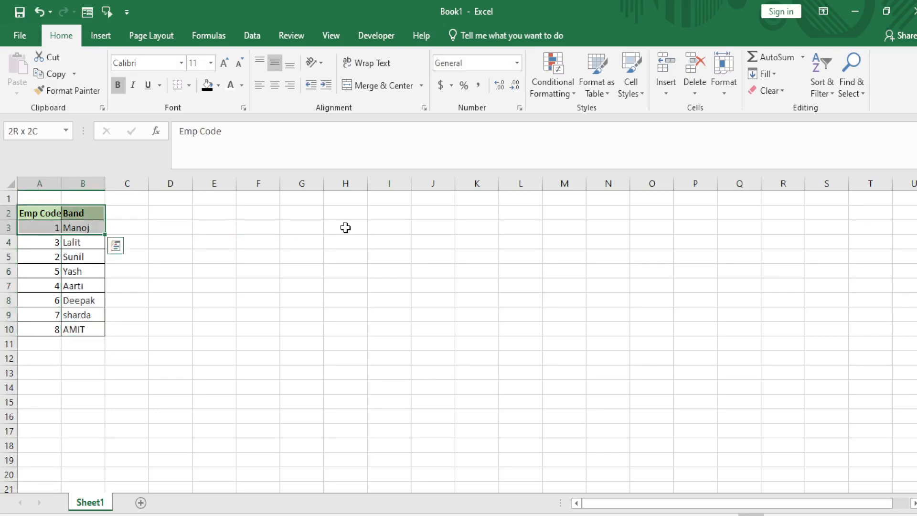
key(shift+Down)
key(shift+Down)
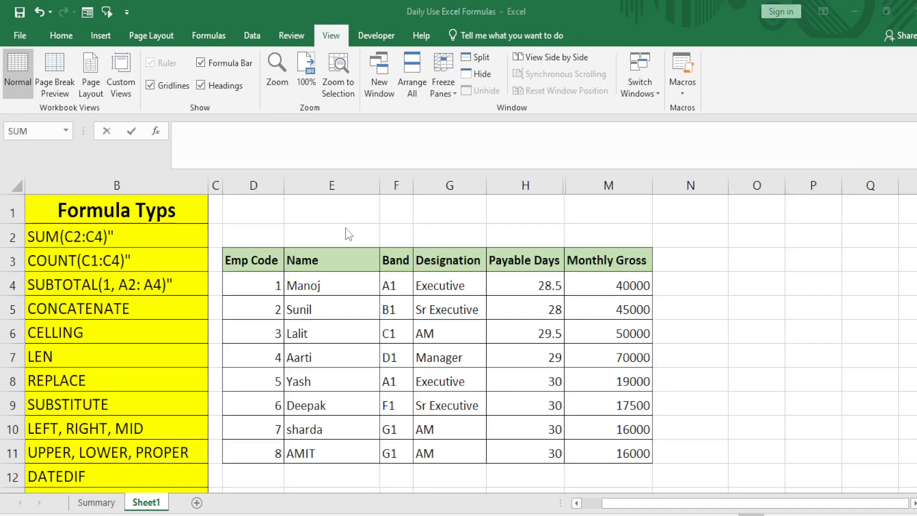
key(Down)
key(Down)
key(Down)
key(Down)
key(Down)
key(Down)
key(Down)
key(Down)
key(Down)
key(Down)
key(Down)
key(Down)
key(Down)
key(Down)
key(Down)
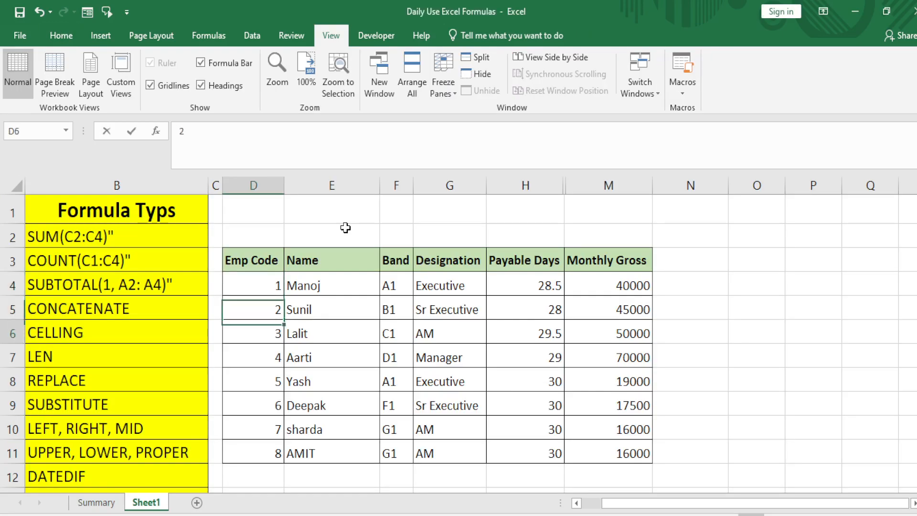
key(Left)
key(Up)
key(Up)
key(Up)
key(Up)
key(Up)
key(Left)
key(Down)
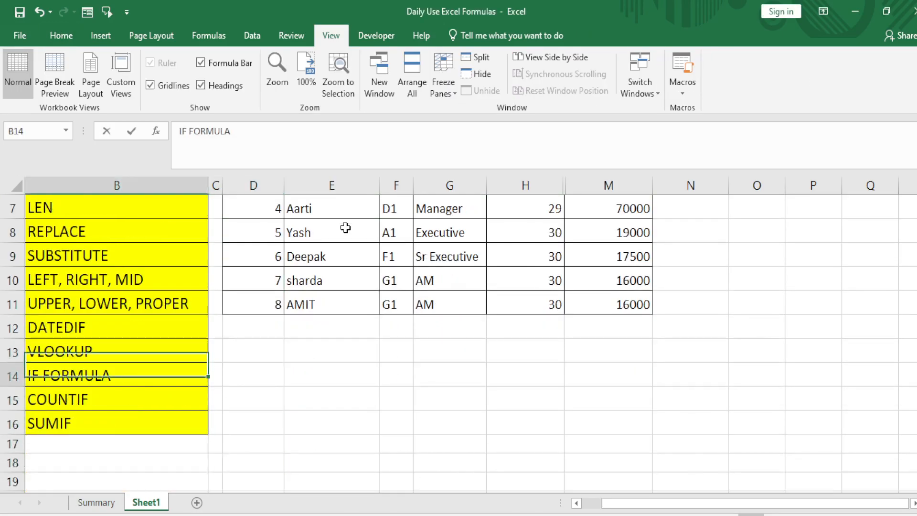
Add the column header ESI in N3, beside Monthly Gross in the employee table.
key(Right)
key(Right)
key(Right)
key(Right)
key(Up)
key(Up)
key(Up)
key(Up)
key(Up)
key(Up)
key(Up)
key(Up)
key(Up)
key(Up)
key(Up)
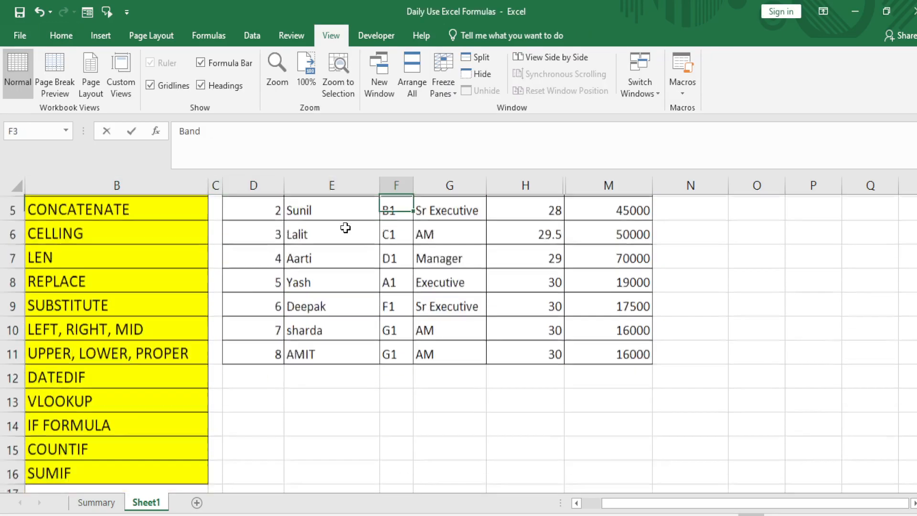
key(Down)
key(Right)
key(Right)
key(Right)
key(Right)
key(Right)
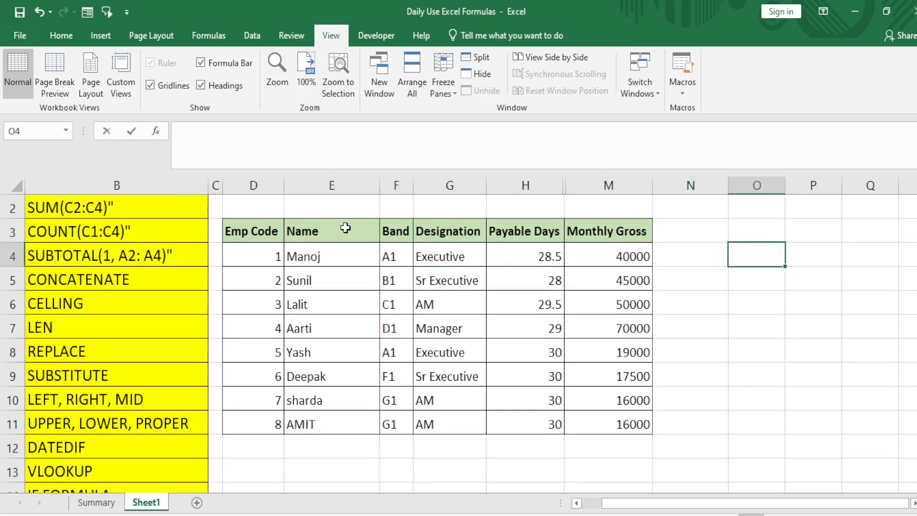
key(Left)
text(=)
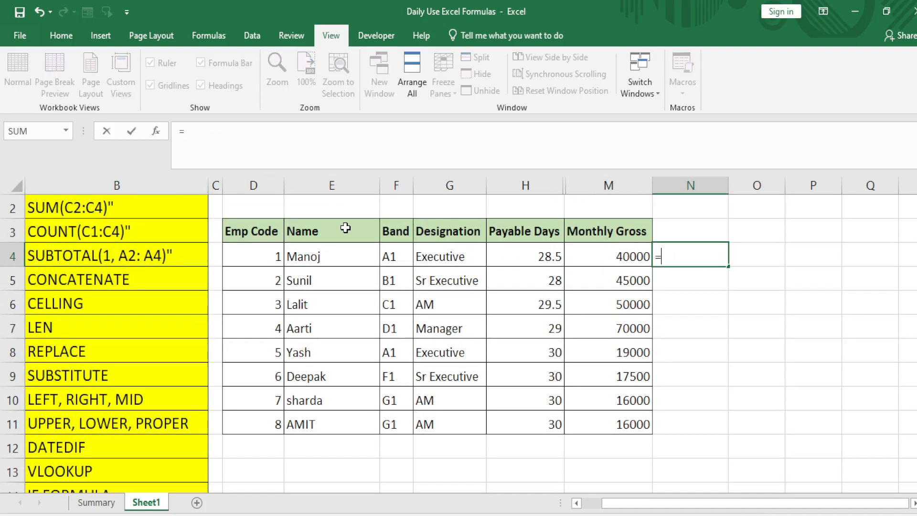
key(Escape)
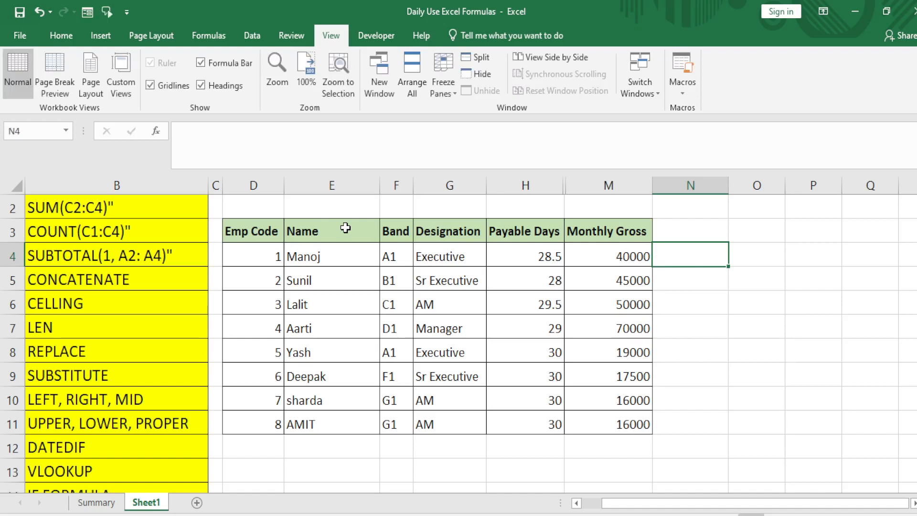
key(Up)
text(es)
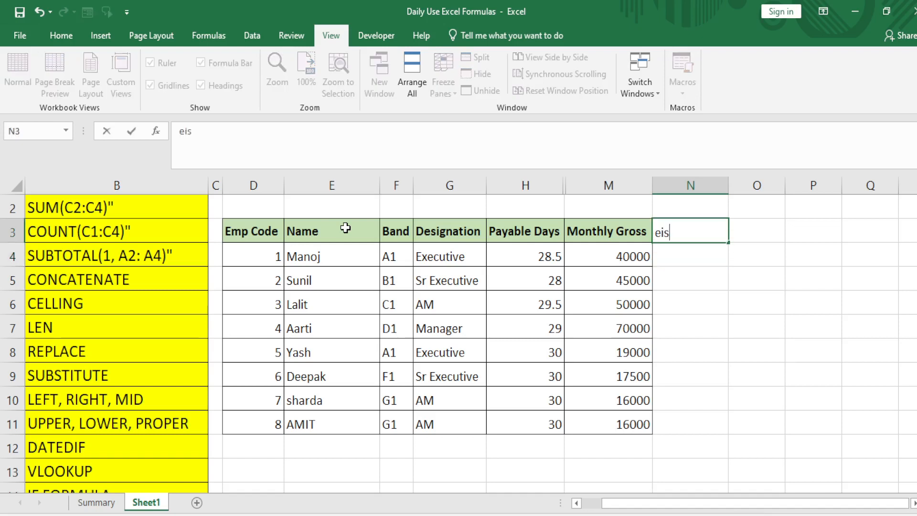
key(BackSpace)
key(BackSpace)
text(ESI)
key(Return)
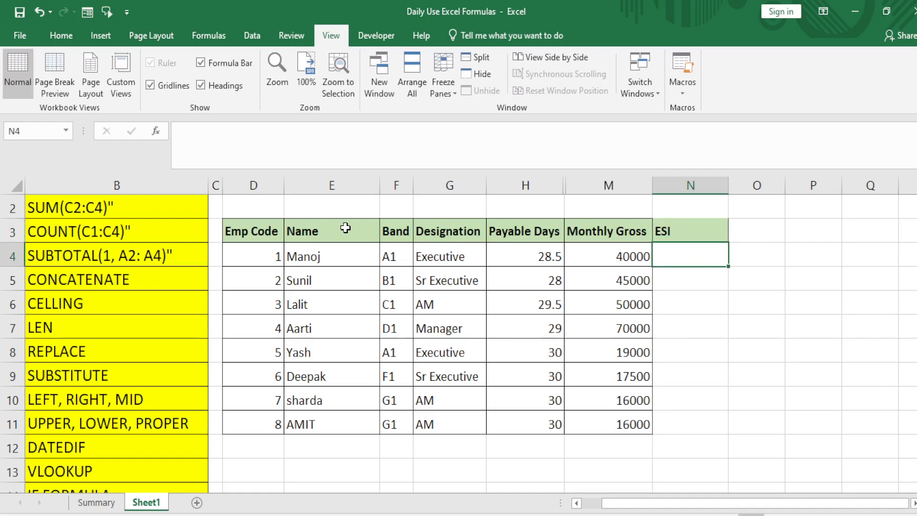
Enter the condition note >21000 in N2 above the ESI header.
key(Up)
key(Up)
text(>21000)
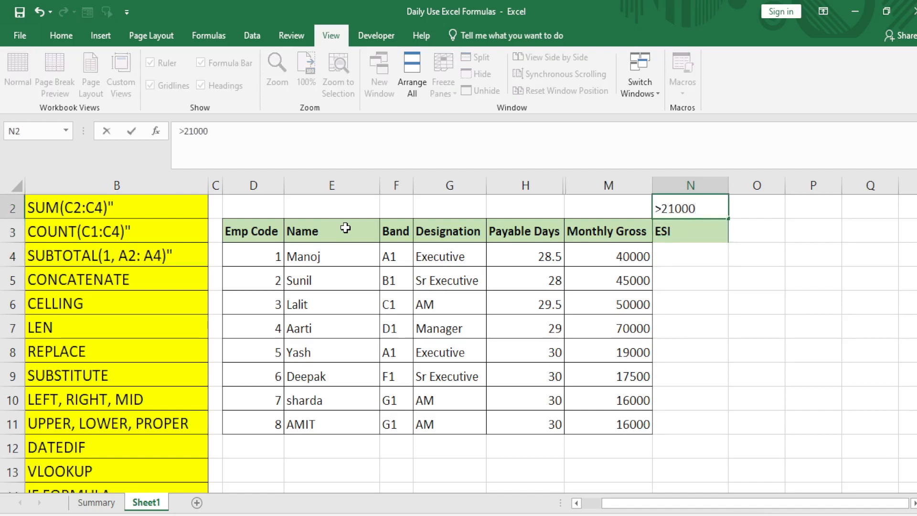
key(Return)
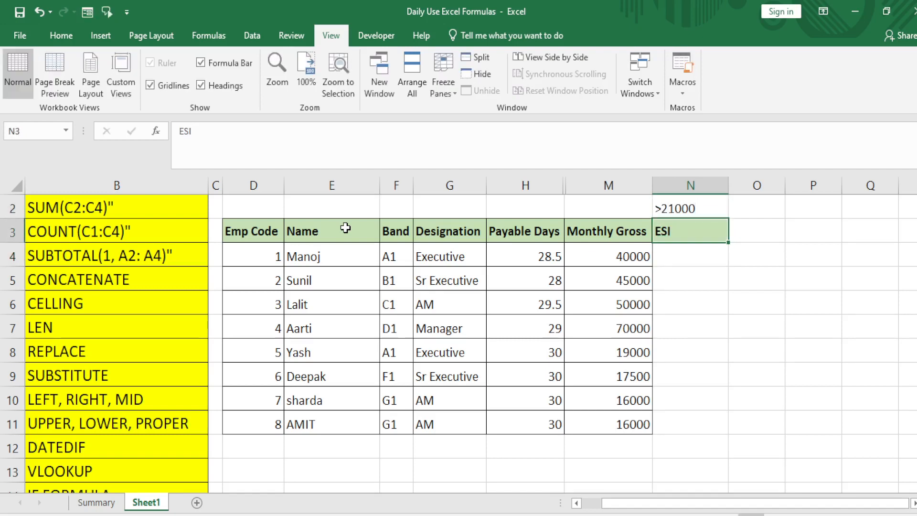
Enter the formula =IF(M4>21000,M4*.75%,0) in N4 under the ESI header.
key(Down)
text(=)
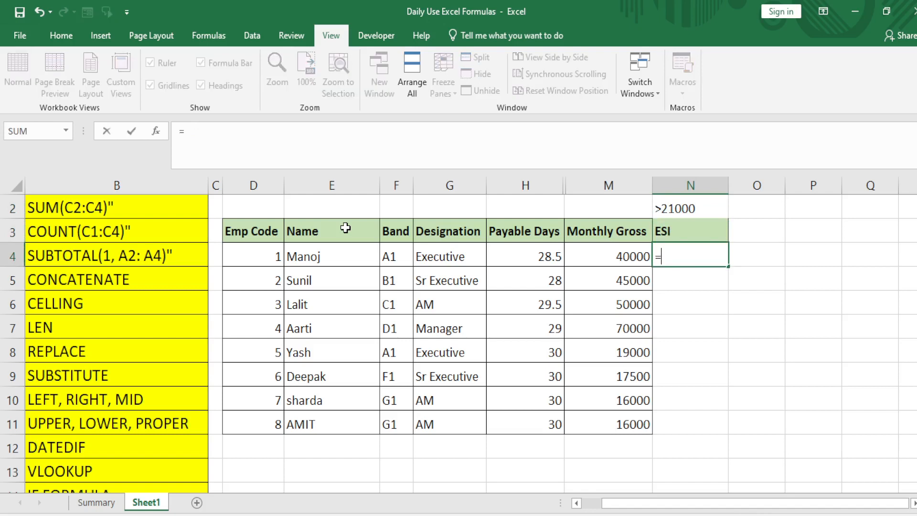
text(IF()
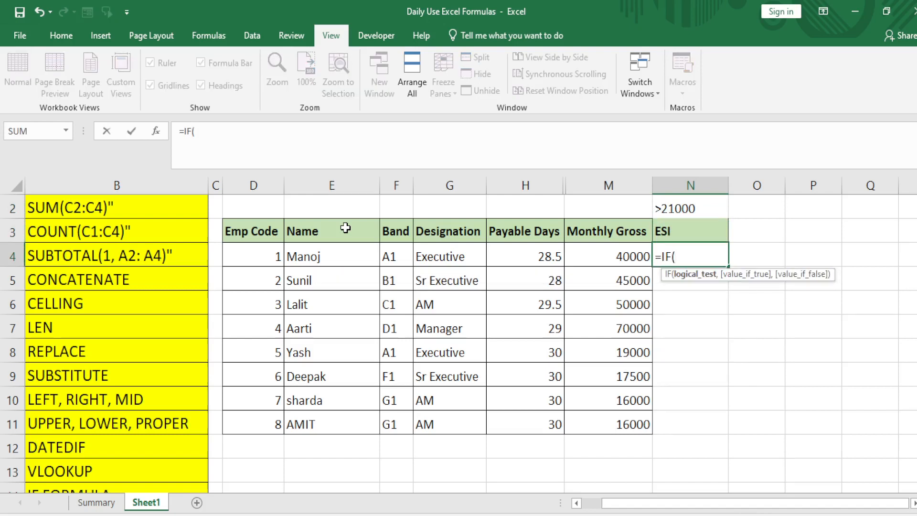
key(Left)
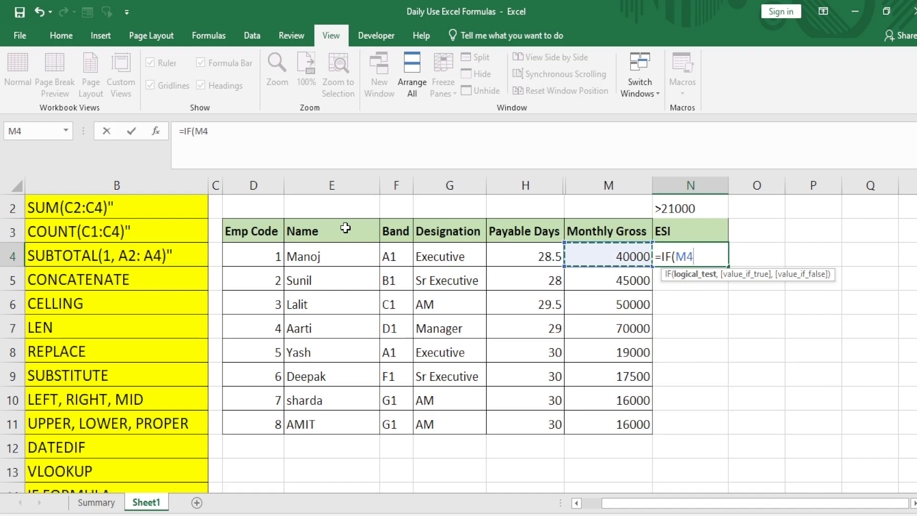
text(>2)
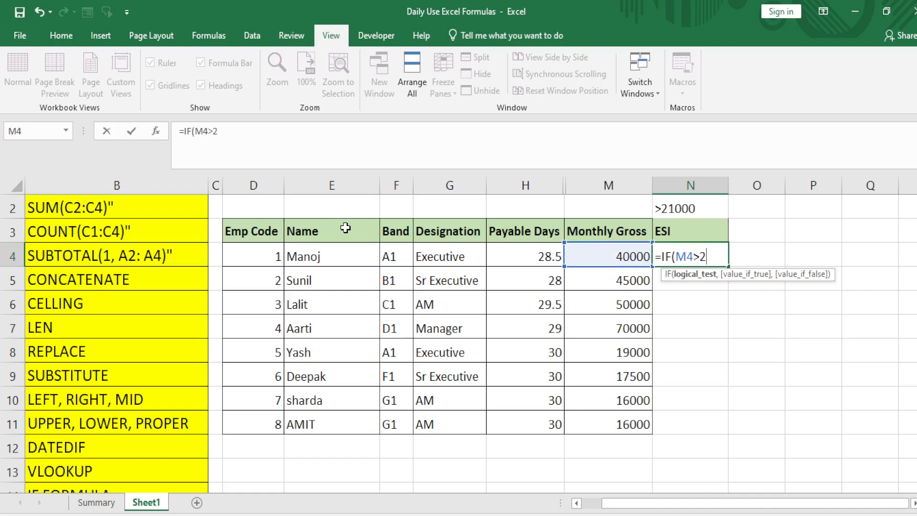
text(1000,)
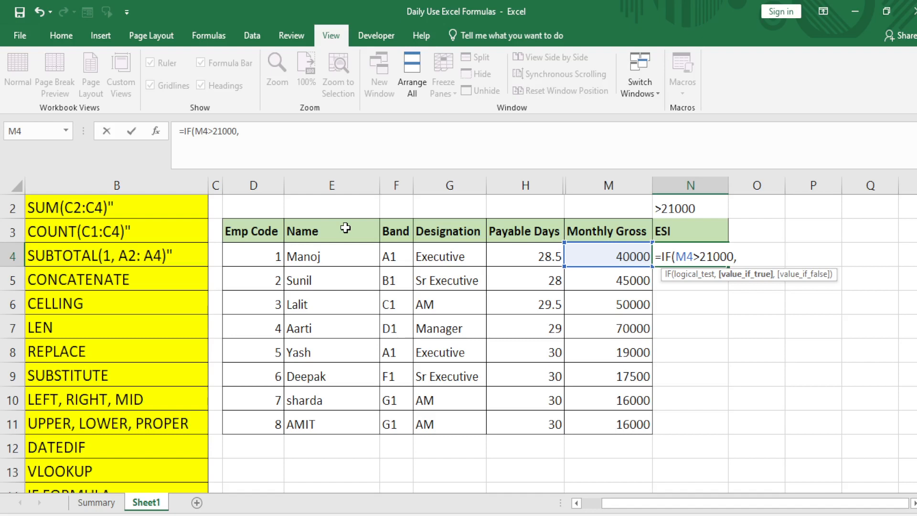
click(601, 255)
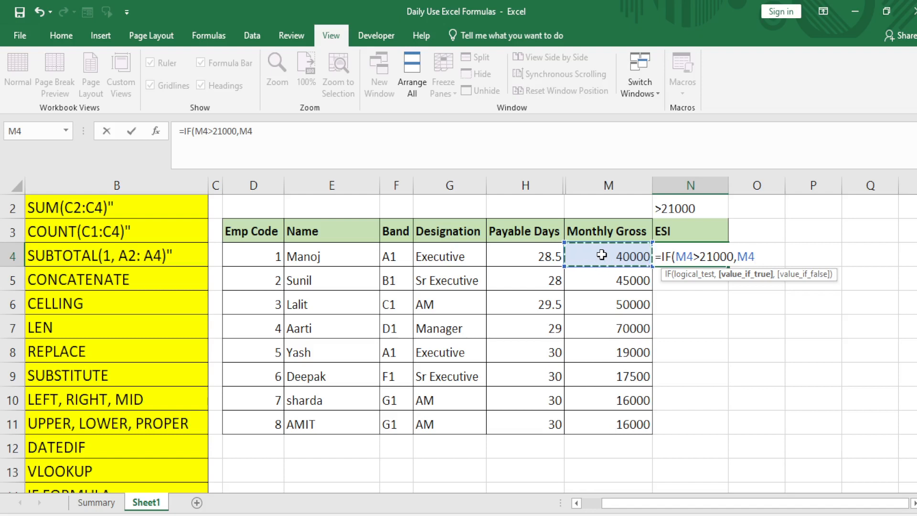
text(*.75)
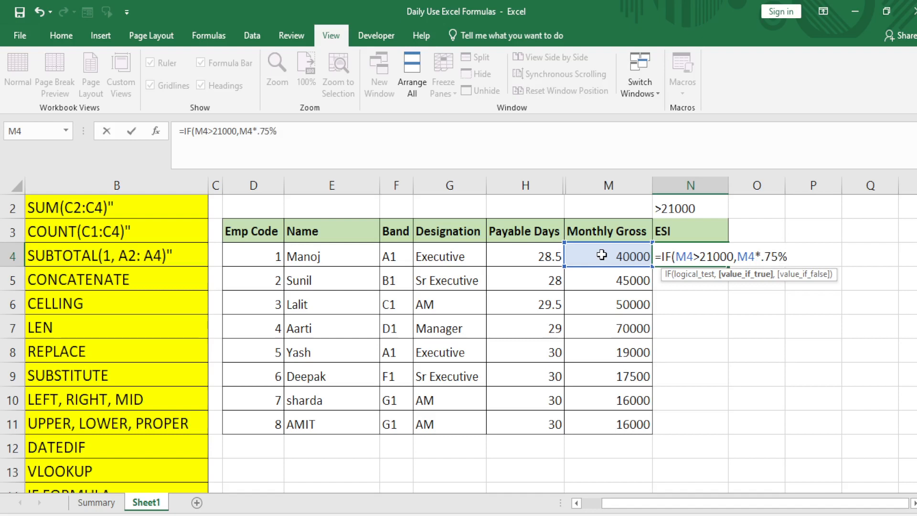
text(,)
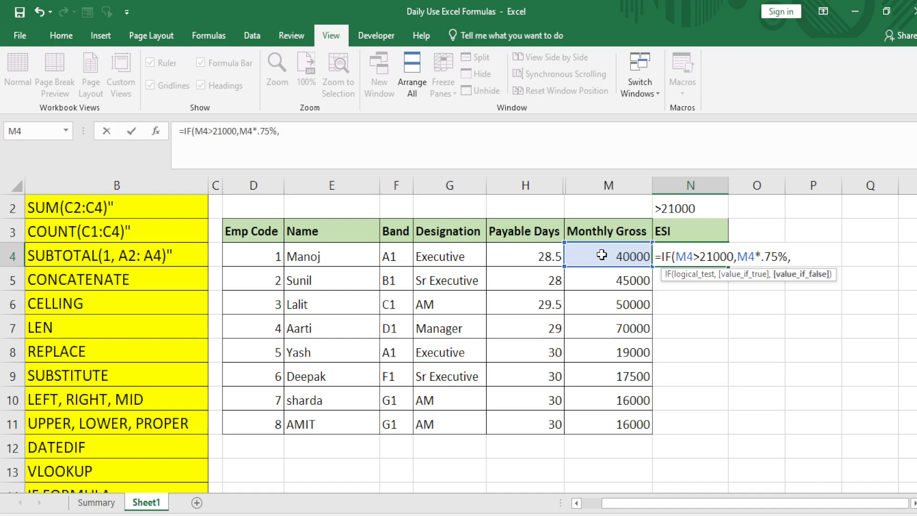
text(0))
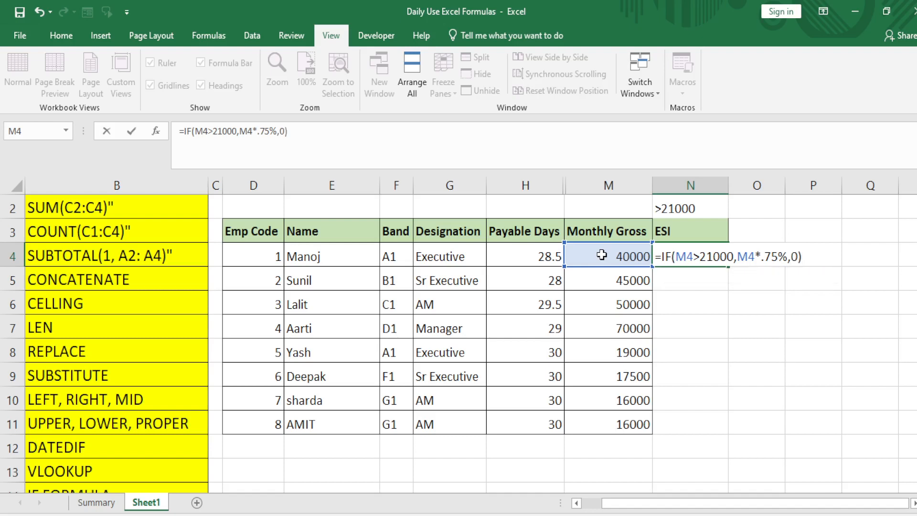
key(Return)
key(Up)
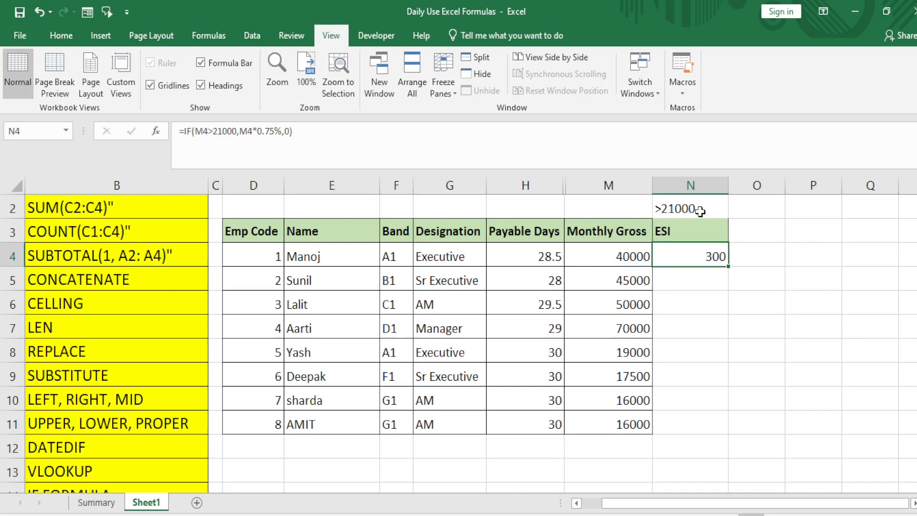
Change the condition note in N2 to <21000 and select the ESI formula in N4.
click(658, 207)
double_click(661, 208)
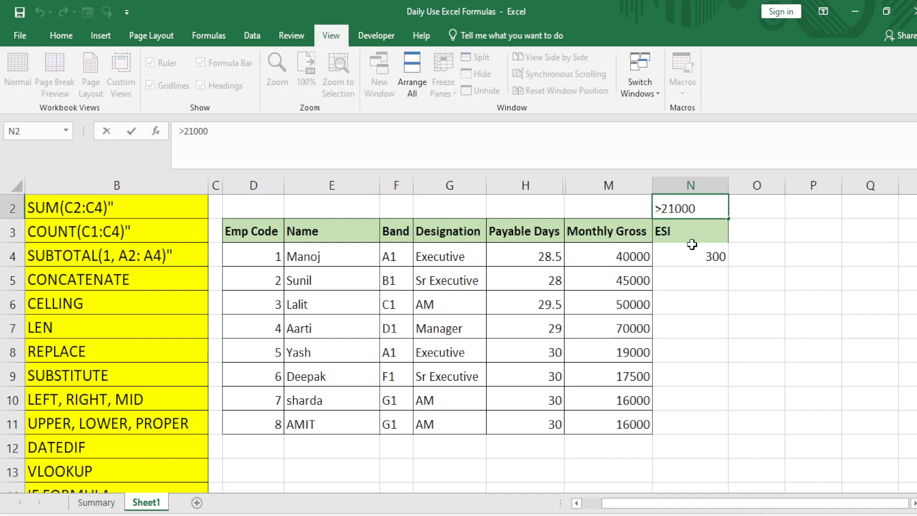
key(BackSpace)
text(<)
key(Return)
click(692, 246)
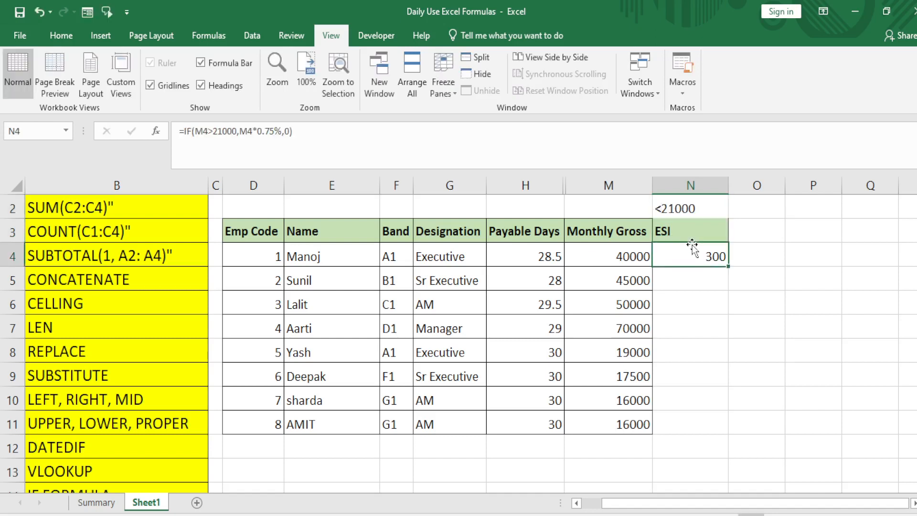
Correct the ESI formula in N4 to =IF(M4<21000,M4*0.75%,0) and review its arguments in the cell.
click(213, 129)
key(BackSpace)
text(<)
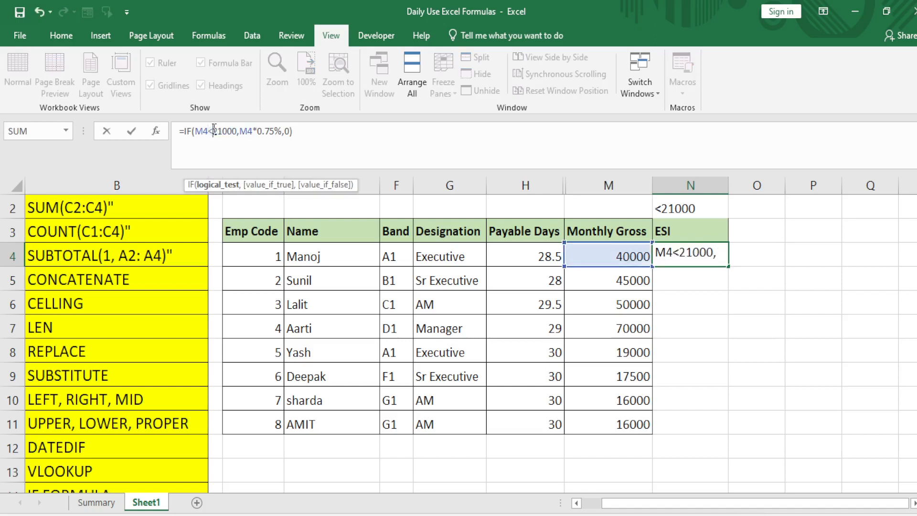
key(Return)
key(Up)
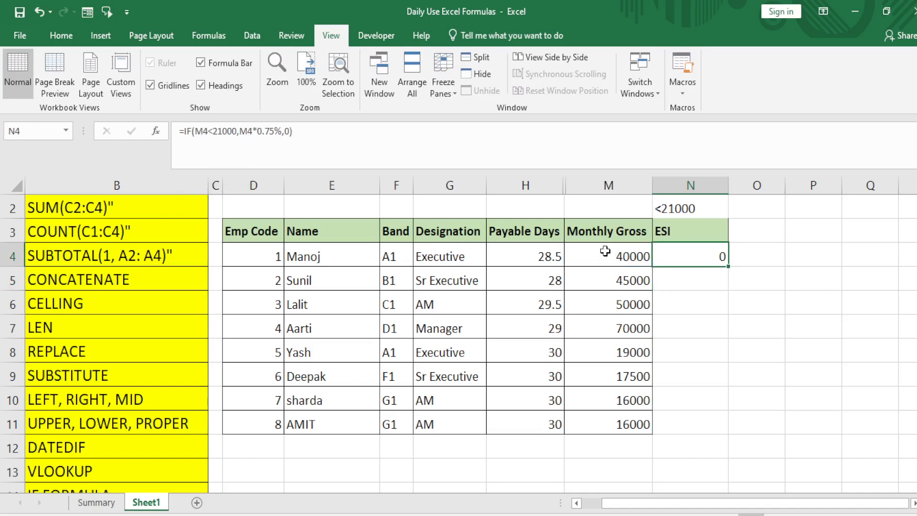
double_click(700, 260)
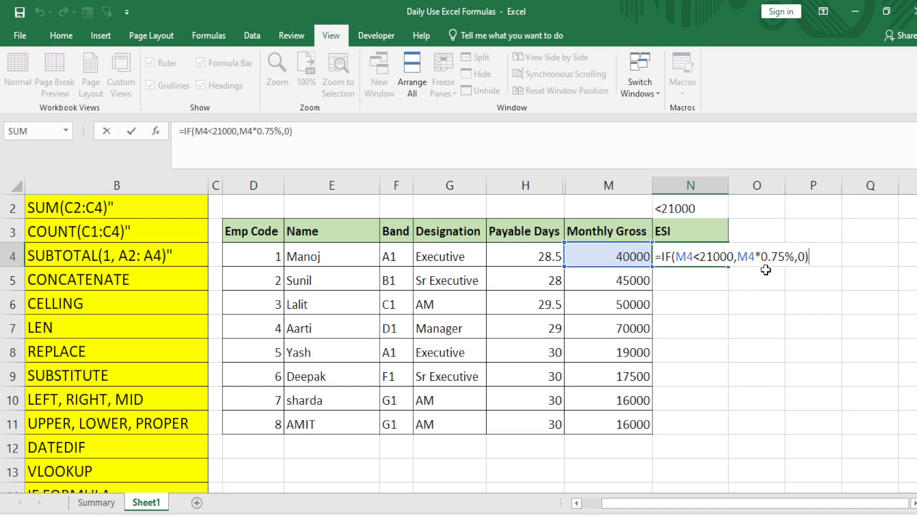
key(ctrl+Return)
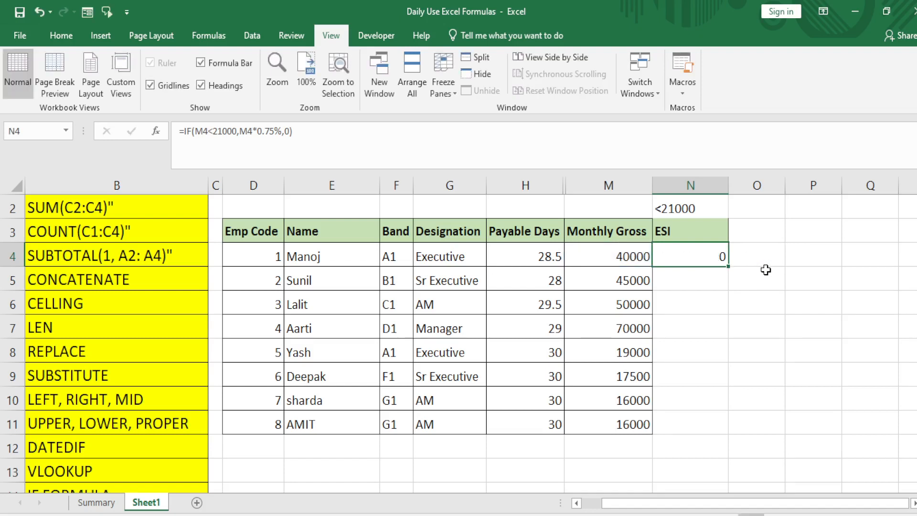
Fill the ESI formula from N4 down to the last employee row, N11.
double_click(727, 266)
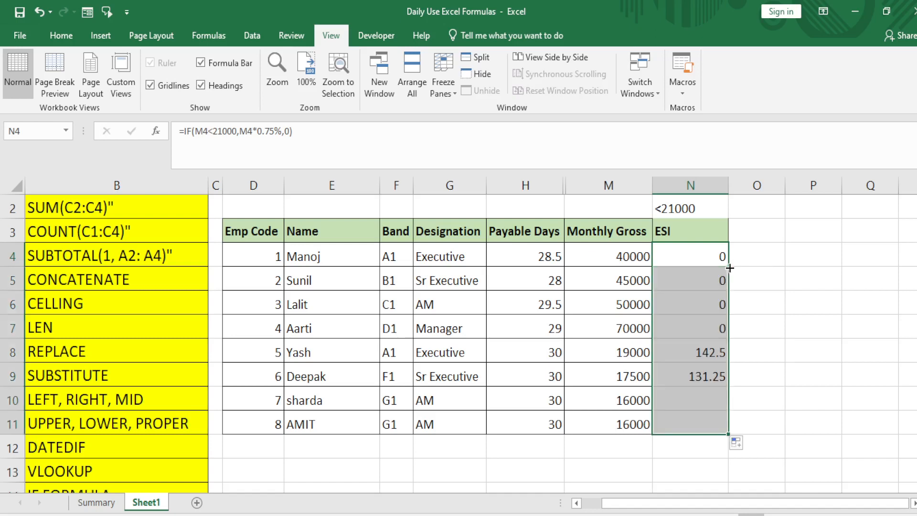
click(687, 275)
click(684, 264)
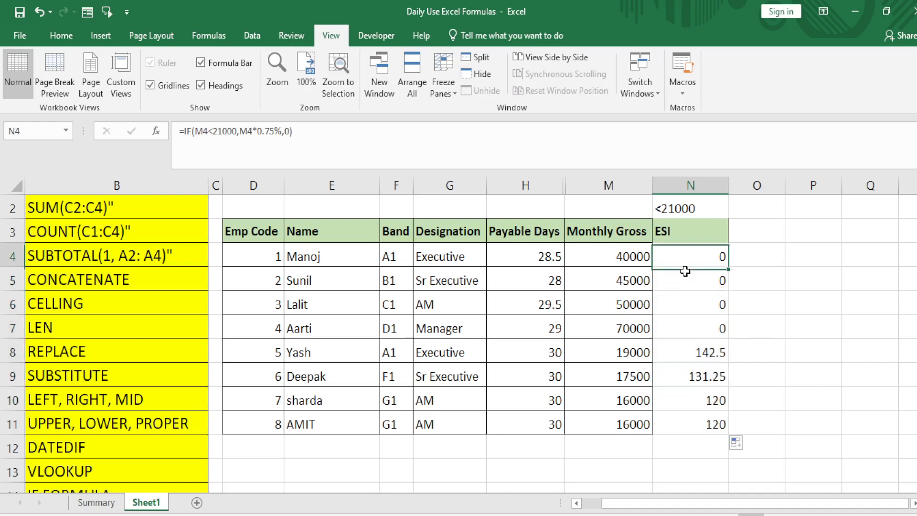
Examine the filled ESI results and formulas down column N against each employee's Monthly Gross.
key(Down)
key(Down)
key(Down)
key(Down)
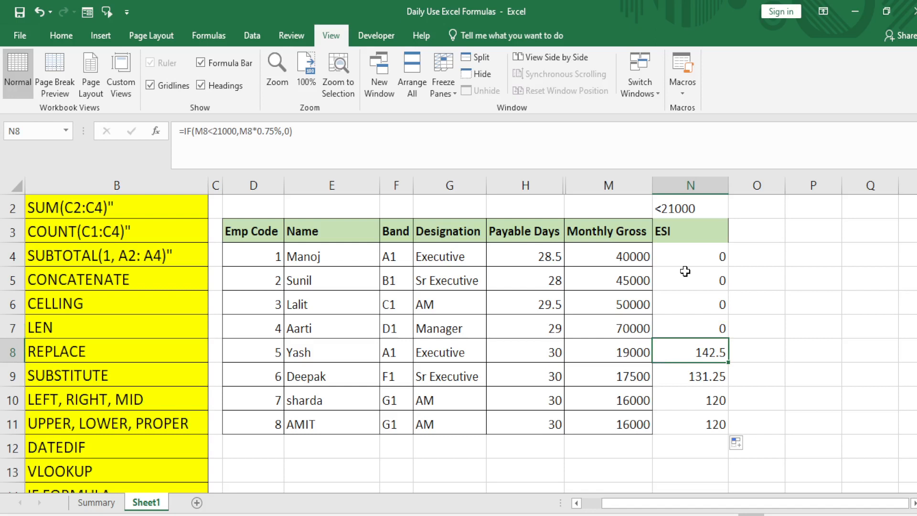
key(Down)
key(Down)
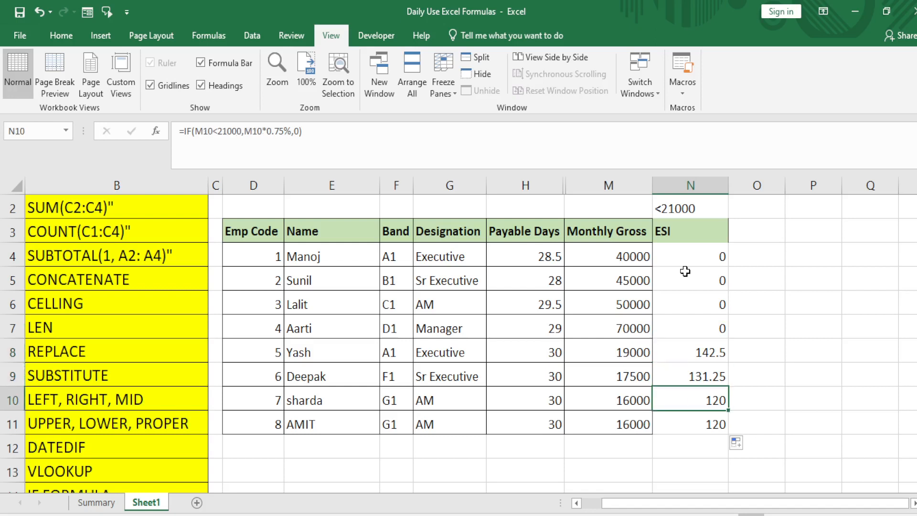
key(Down)
key(Up)
key(Up)
key(Up)
key(Up)
key(Up)
key(Up)
key(Up)
key(Up)
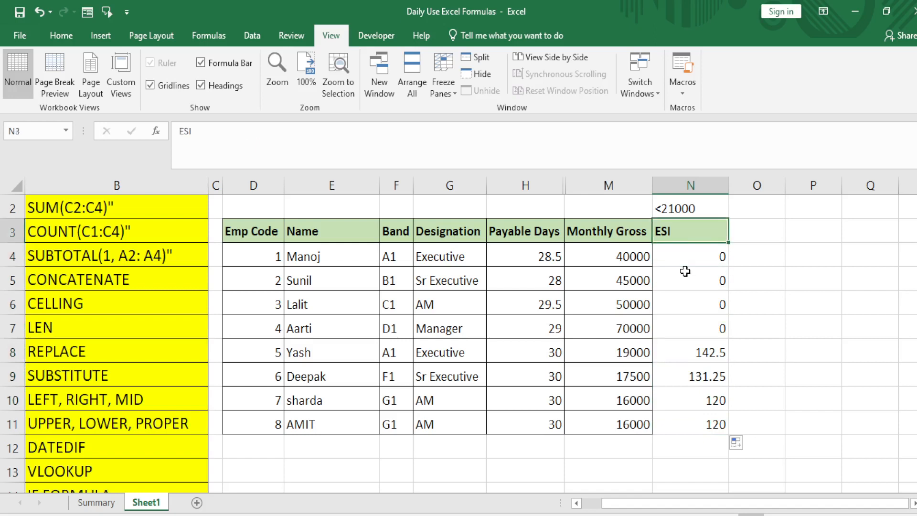
key(Down)
key(Down)
key(Down)
key(Down)
key(Down)
key(Down)
key(Down)
key(Up)
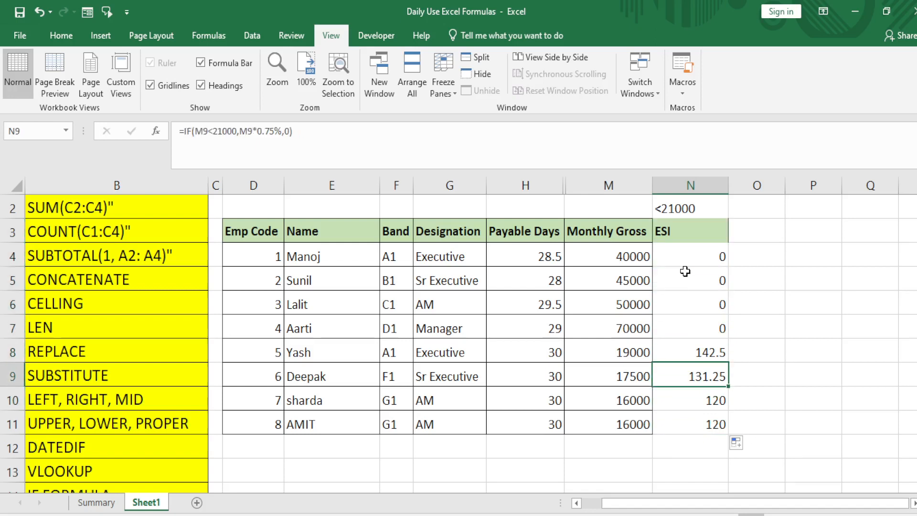
key(Up)
key(Up)
key(Up)
key(Up)
key(Up)
key(Up)
key(Up)
key(Down)
key(Down)
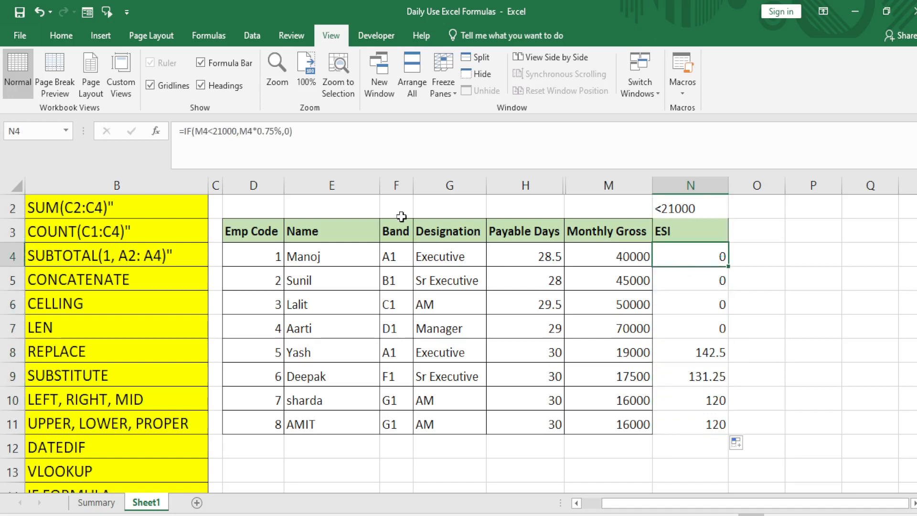
Change the N4 formula to =ROUND(IF(M4<21000,M4*0.75%,0),0) and fill it down to N11.
click(183, 131)
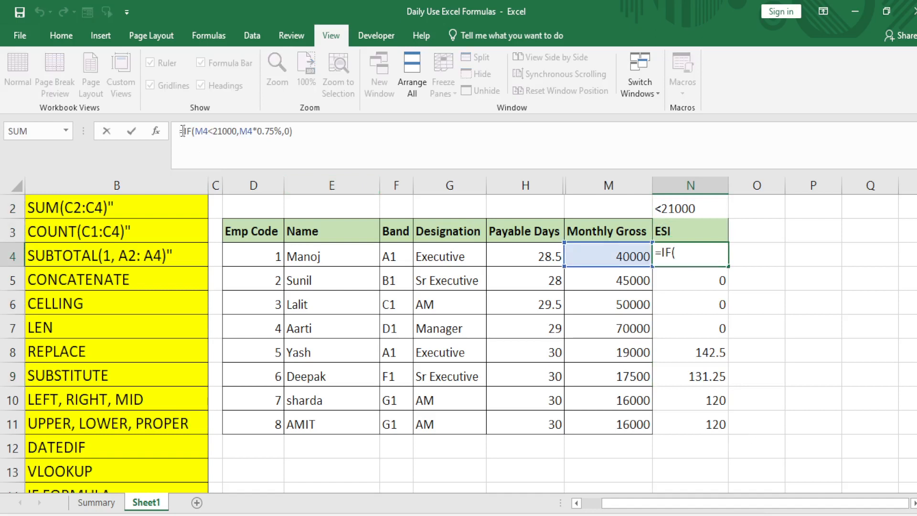
text(ROUND()
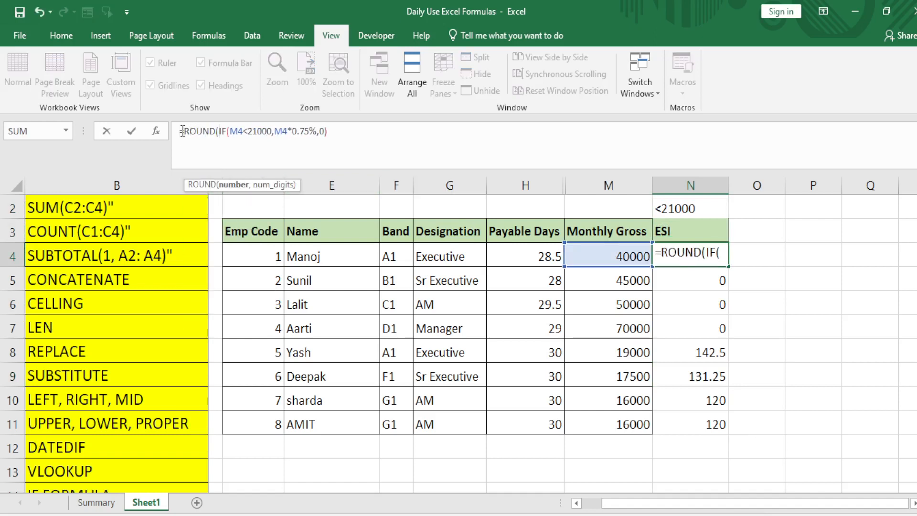
text(,0))
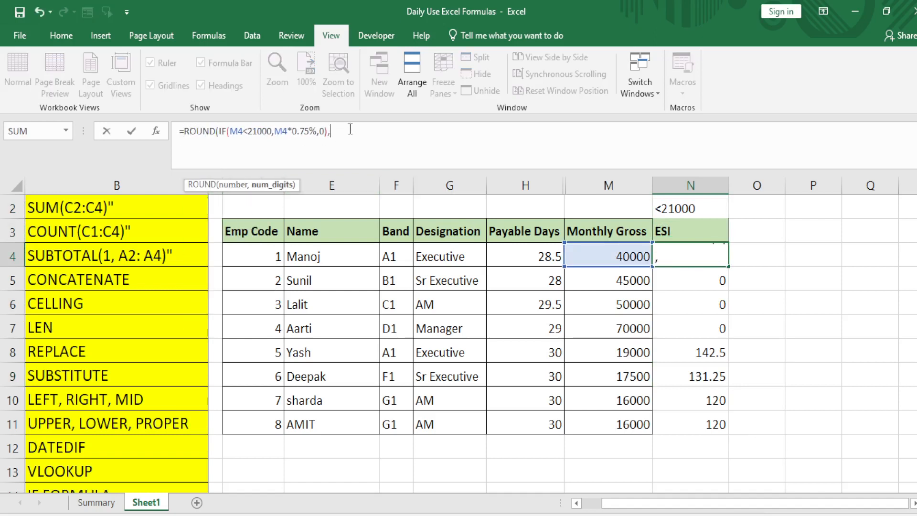
key(Return)
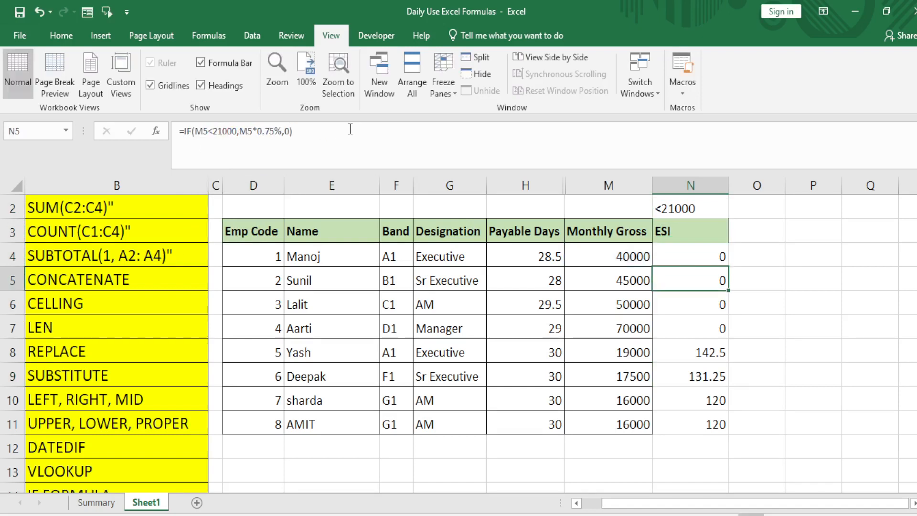
key(Up)
key(ctrl+shift+Down)
key(ctrl+d)
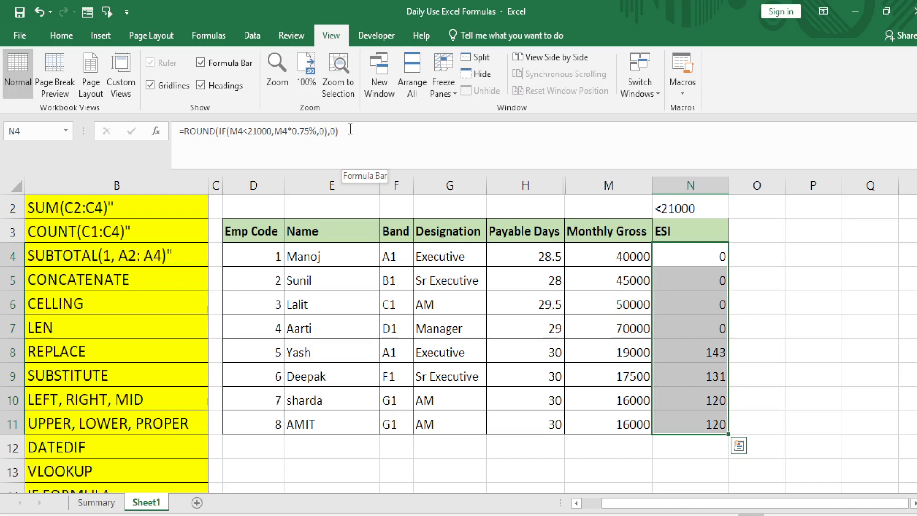
key(Down)
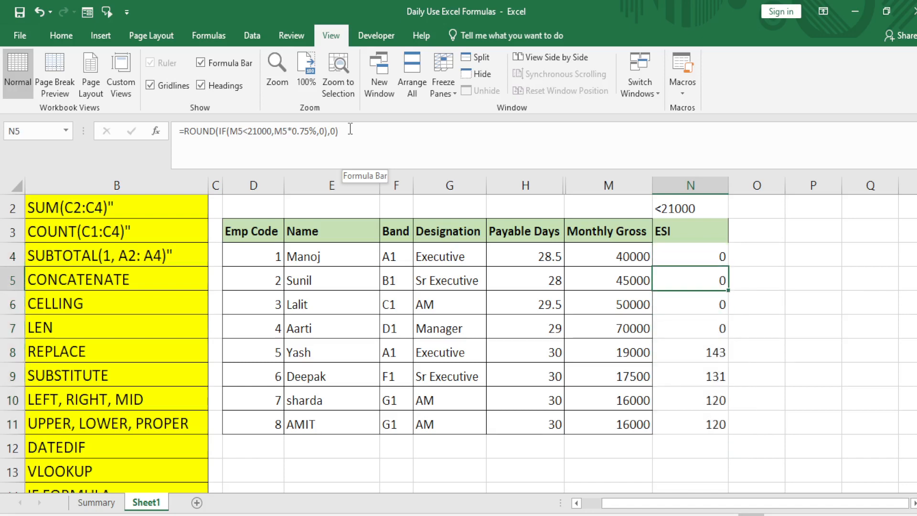
key(Up)
key(Down)
key(Left)
key(Left)
key(Left)
key(Left)
key(Left)
key(Left)
key(Left)
key(Left)
key(Left)
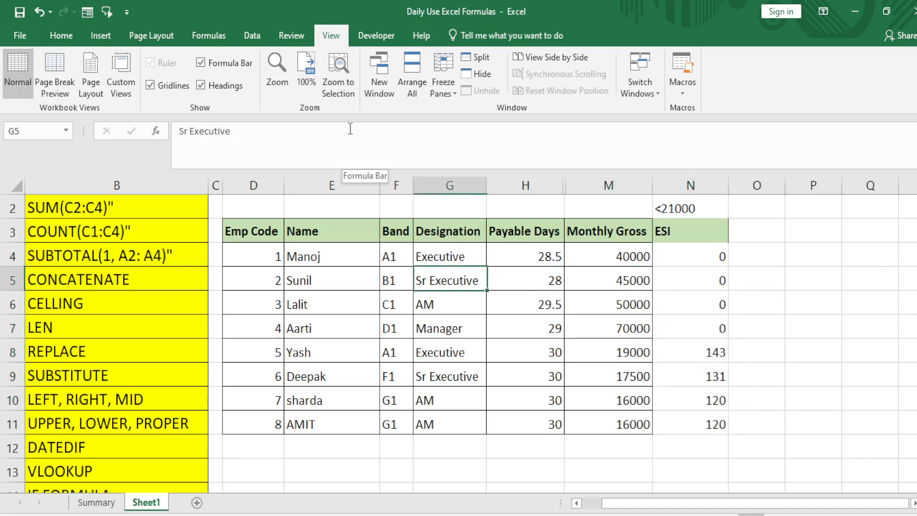
key(Down)
key(Right)
Check the list of formula types in column B for the formulas still to demonstrate after IF FORMULA.
key(ctrl+Home)
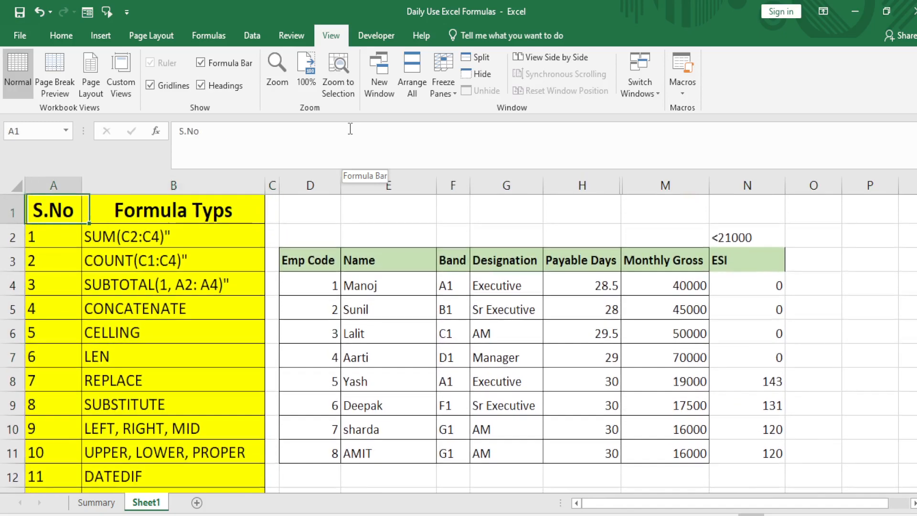
key(Down)
key(Right)
key(ctrl+Down)
key(Down)
key(Up)
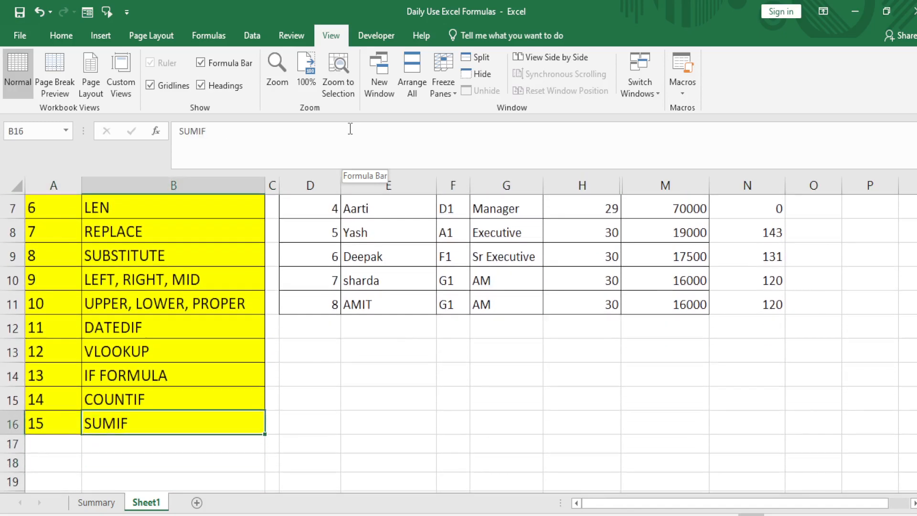
key(Up)
key(Right)
key(Right)
key(Right)
key(Right)
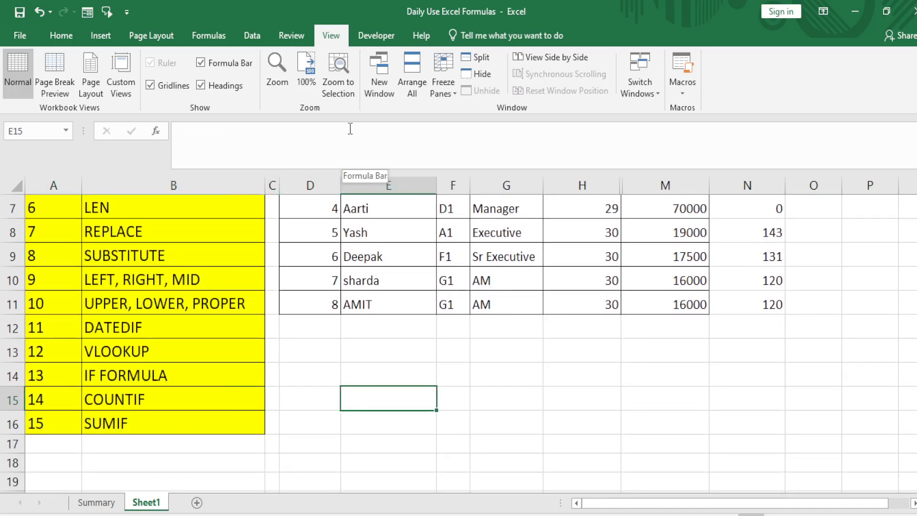
key(Up)
key(Up)
key(Up)
key(Up)
key(Up)
key(Up)
key(Up)
key(Up)
key(Up)
key(Up)
key(Up)
key(Up)
key(Down)
key(Right)
key(Right)
key(Right)
key(Right)
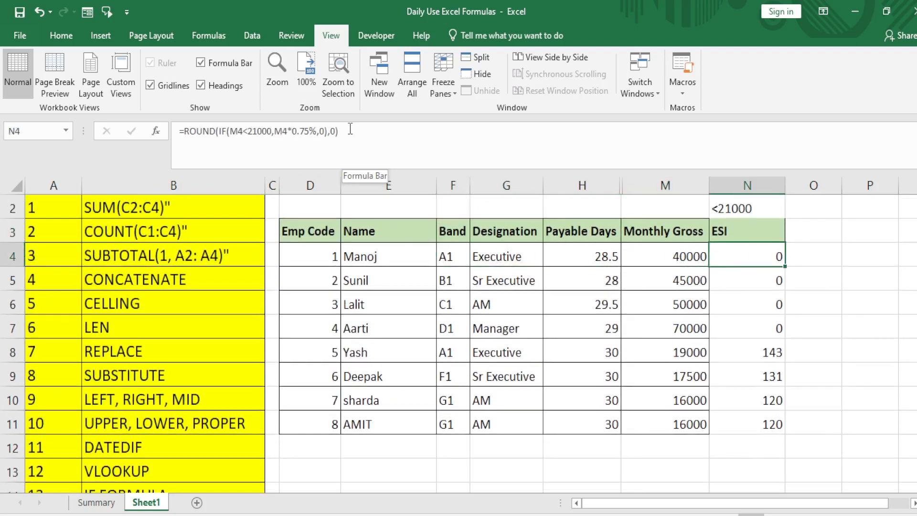
key(Left)
key(Down)
key(Down)
key(Up)
key(Up)
key(Right)
key(Right)
key(Right)
key(Left)
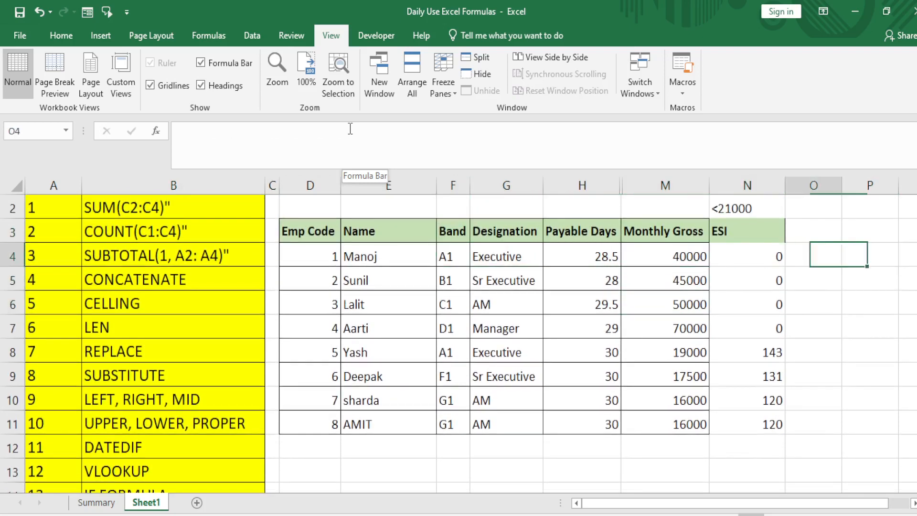
text(=COU)
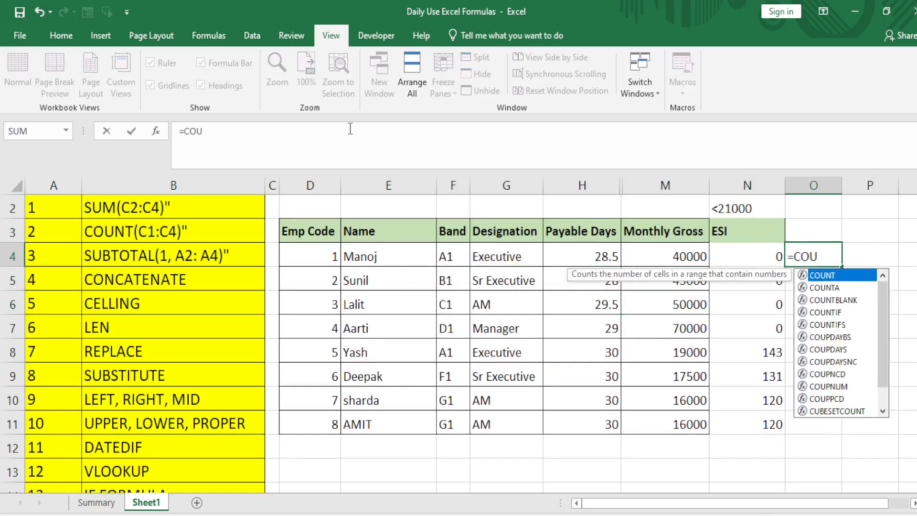
text(NTIF()
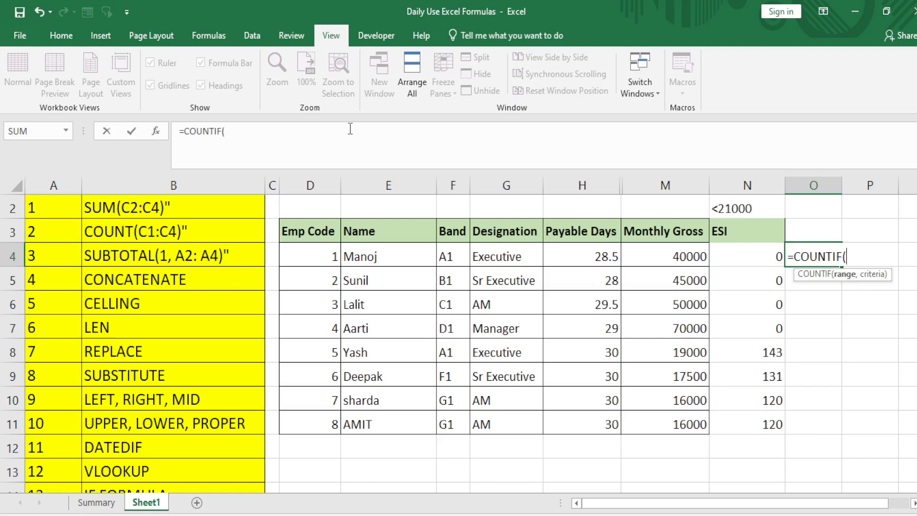
key(Escape)
Below the employee table in row 13, enter am in E13, am in F13, gn in G13, am in H13 and ch in M13.
key(Left)
key(Left)
key(Left)
key(Left)
key(Down)
key(Down)
key(Down)
key(Down)
key(Down)
key(Down)
key(Down)
key(Down)
key(Down)
key(Down)
key(Down)
key(Down)
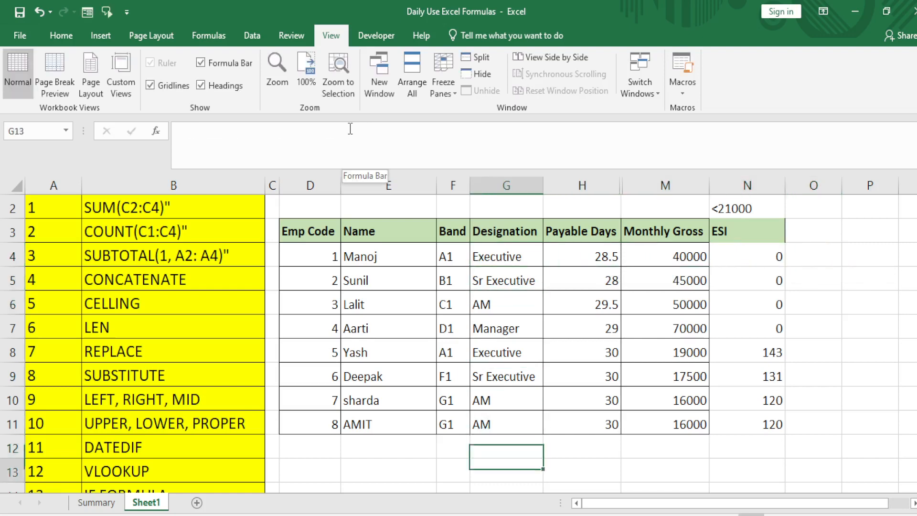
key(Up)
key(Up)
key(Left)
key(Left)
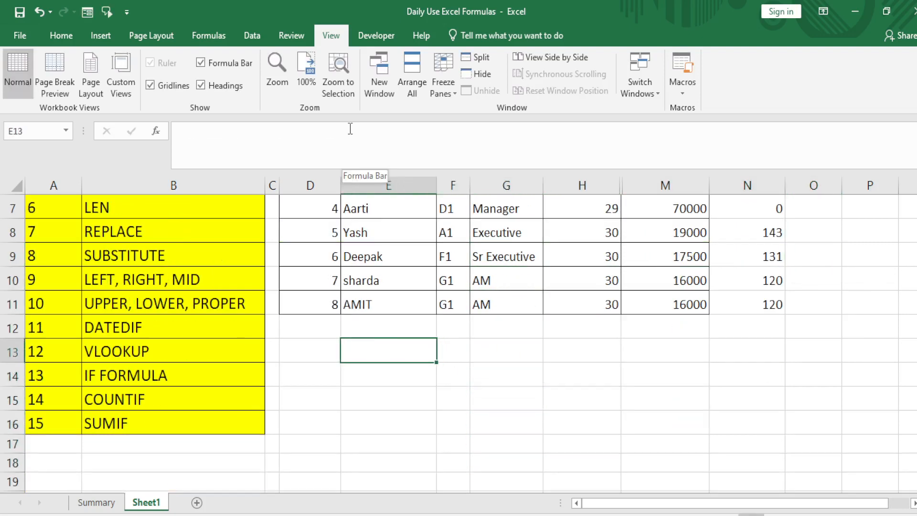
text(p)
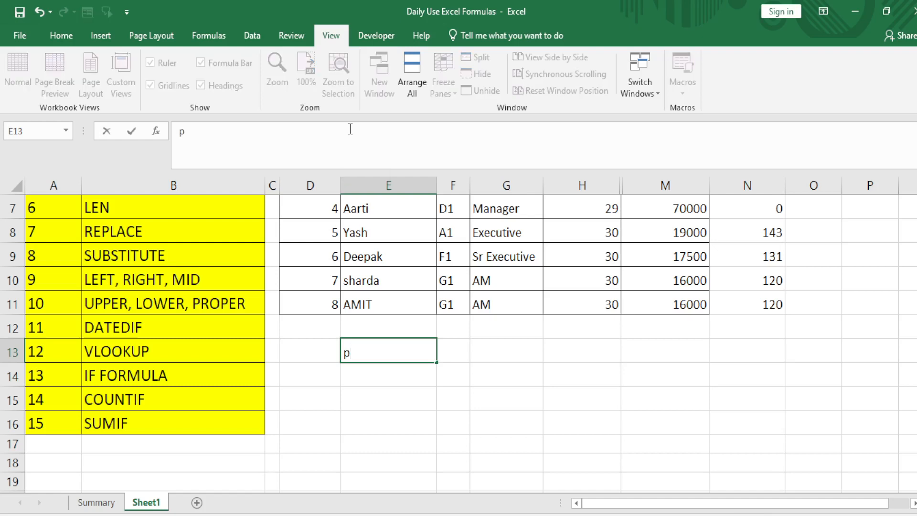
key(BackSpace)
key(Escape)
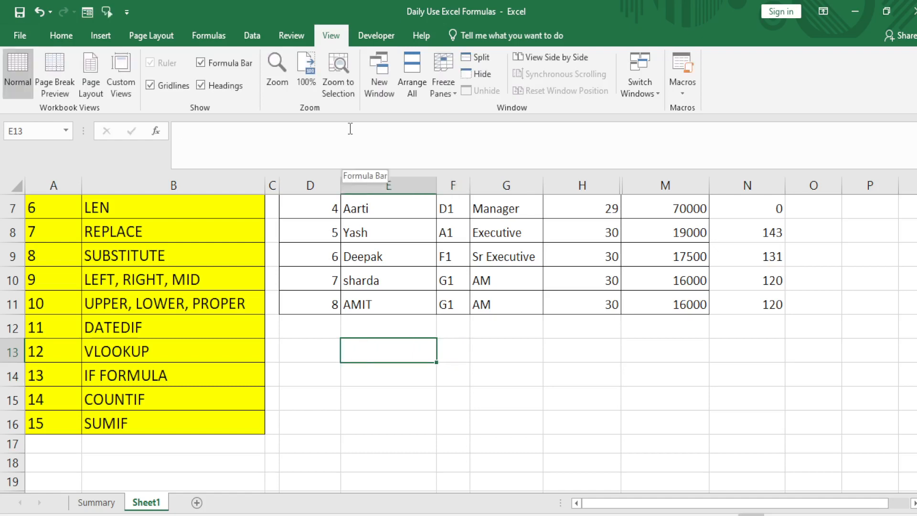
text(am)
key(Tab)
text(am)
key(Tab)
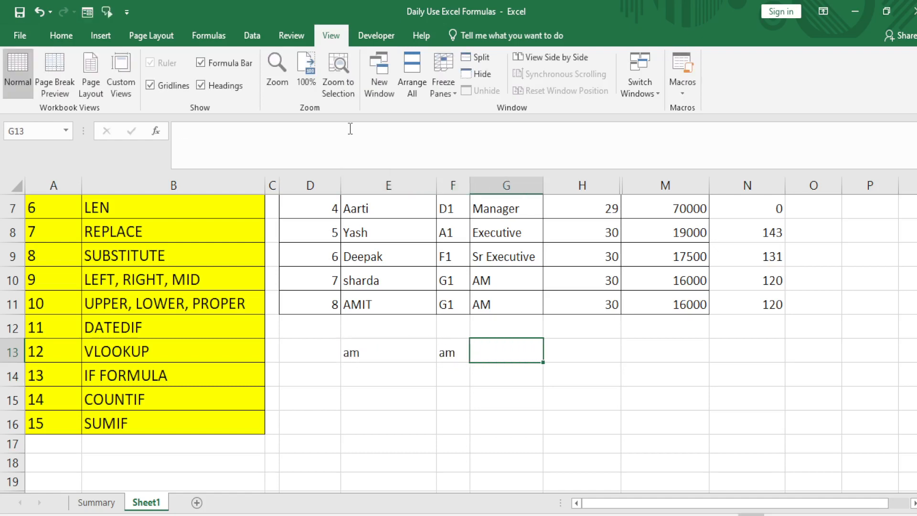
text(gn)
key(Tab)
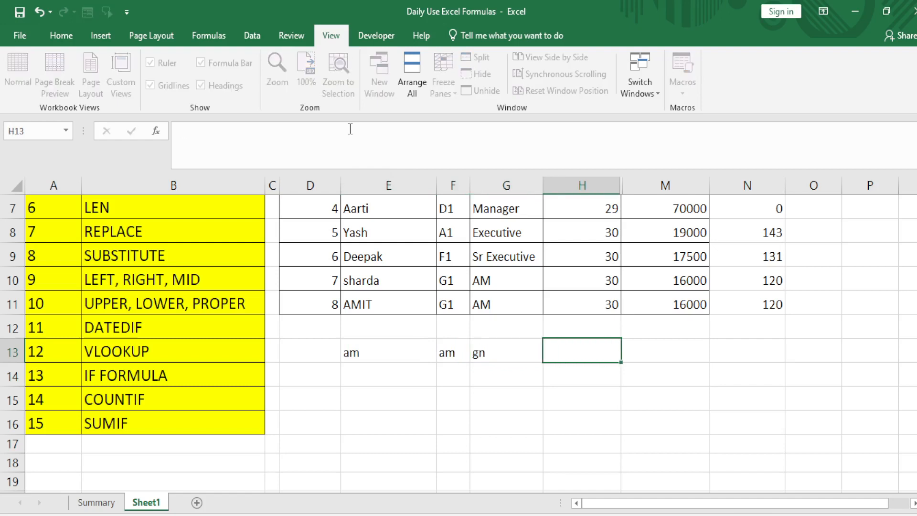
text(am)
key(Tab)
text(ch)
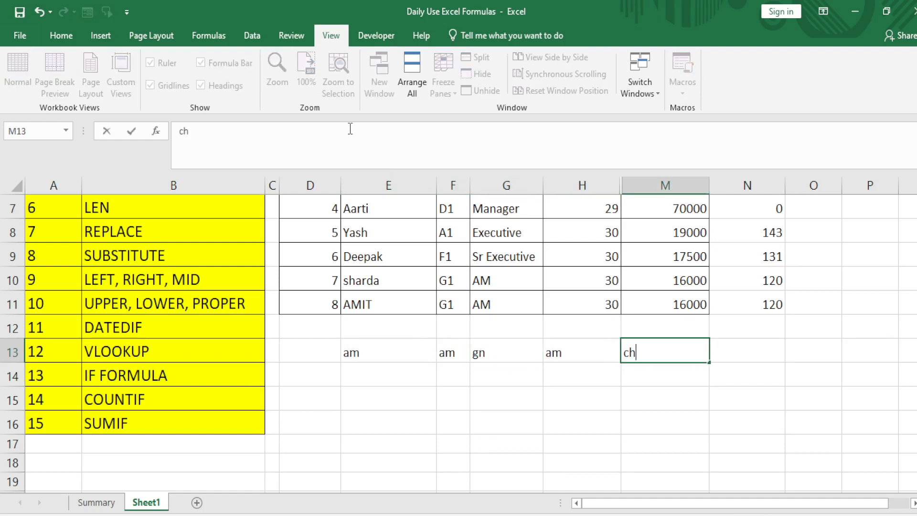
key(Tab)
In N13, enter =COUNTIF(E13:M13,"am") to count the am entries in row 13.
key(Up)
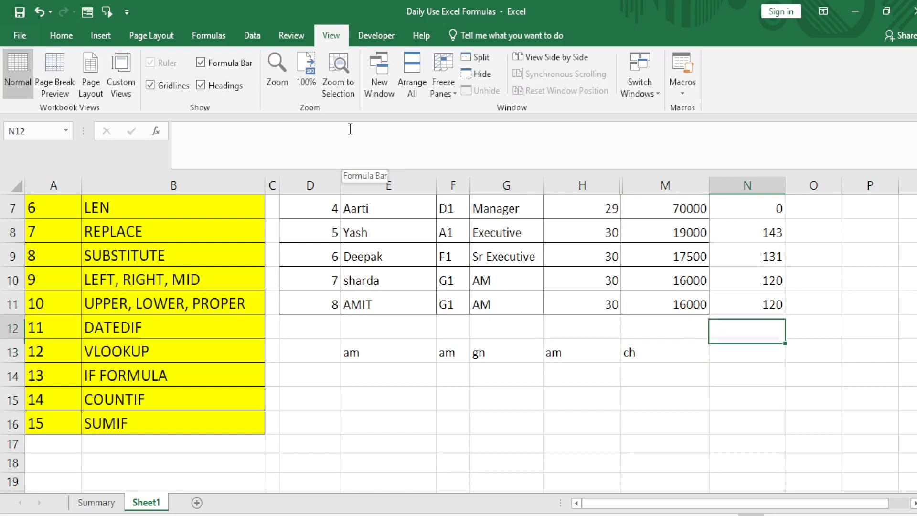
key(Down)
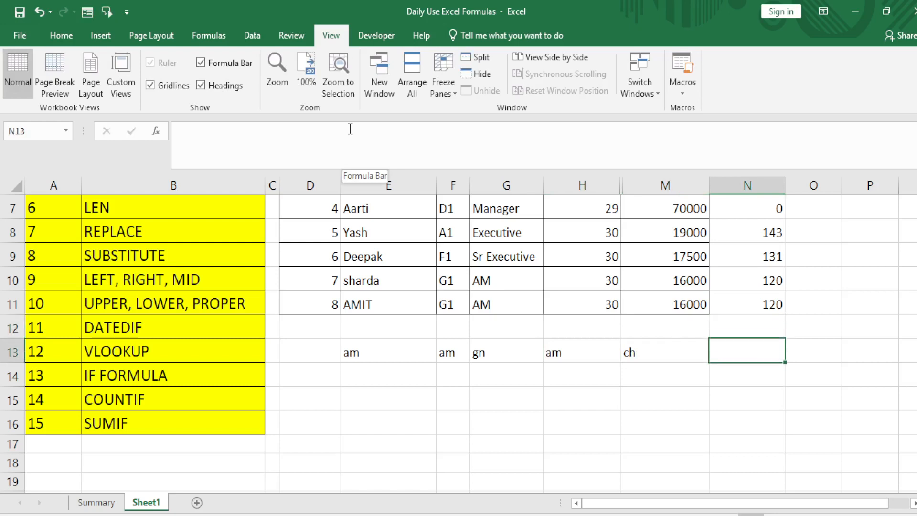
text(=countif)
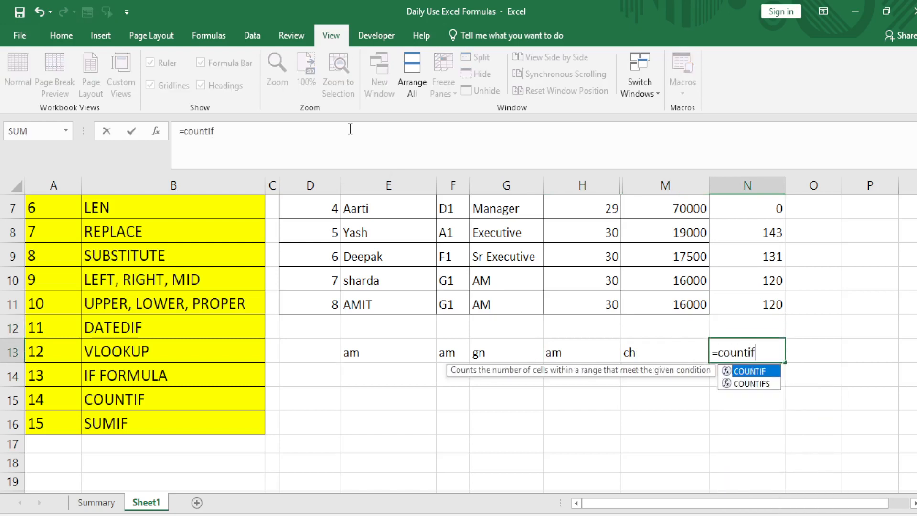
key(Tab)
key(Left)
key(Left)
key(Left)
key(Left)
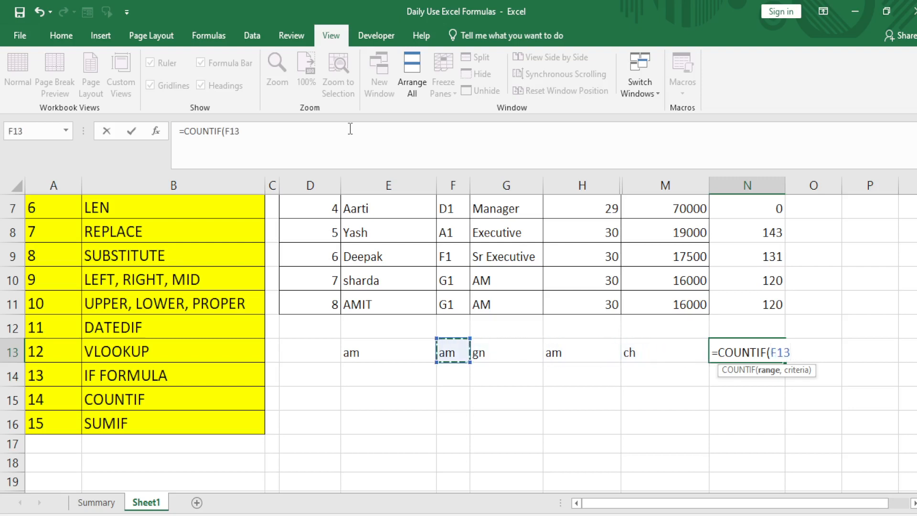
key(Left)
key(Left)
key(Right)
key(shift+Right)
key(shift+Right)
key(shift+Right)
key(shift+Right)
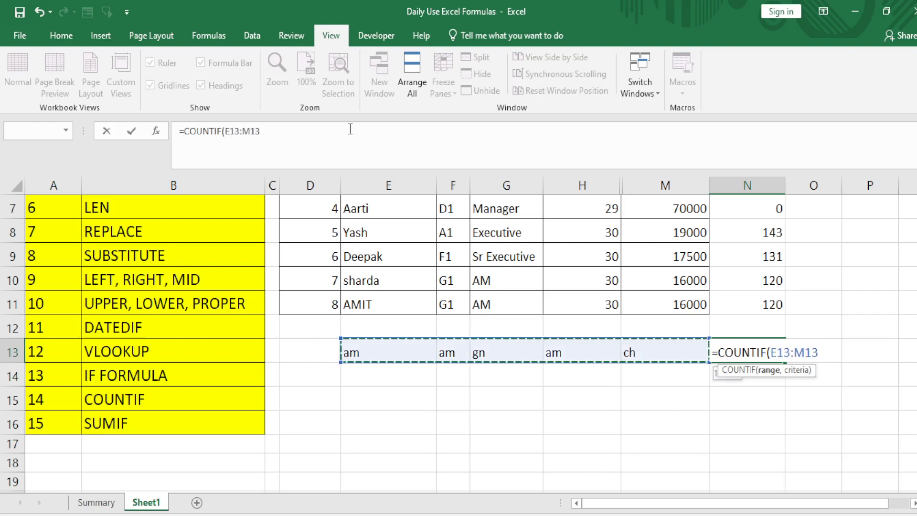
text(,)
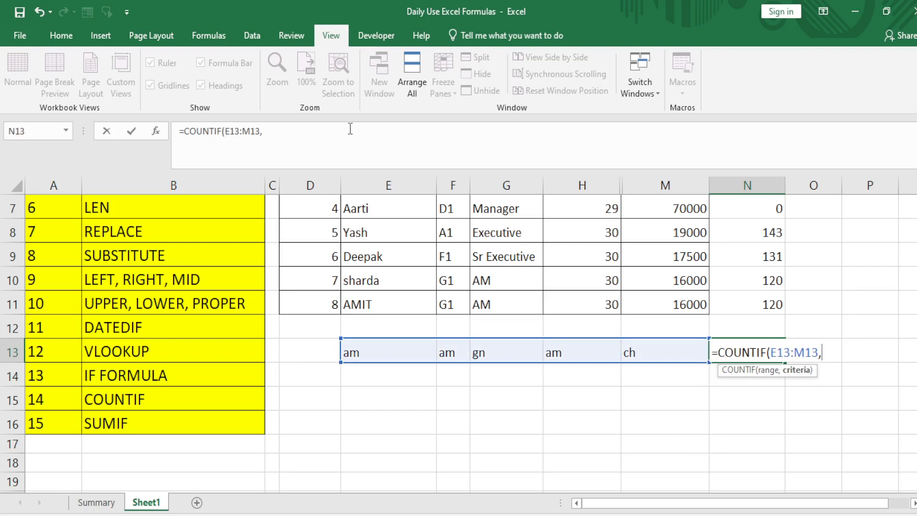
text("am"))
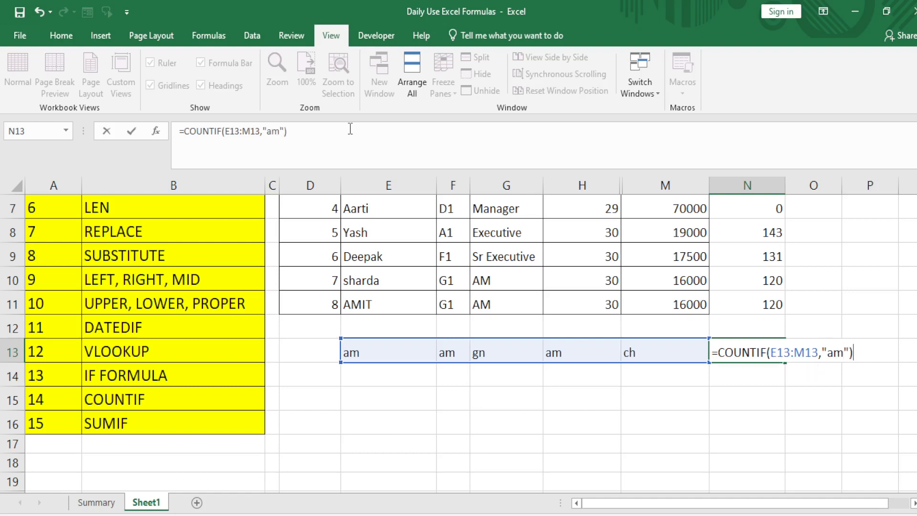
key(ctrl+Return)
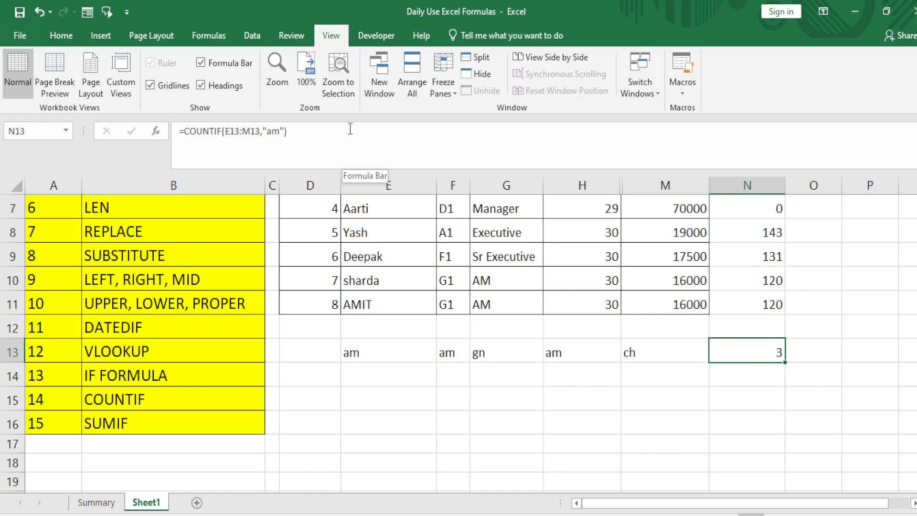
Change the criterion in the N13 COUNTIF formula to "ch".
click(277, 130)
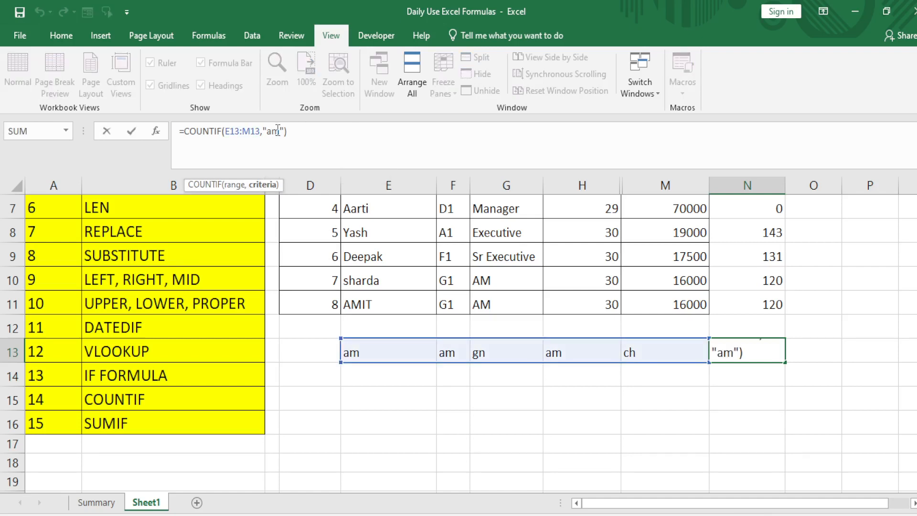
key(BackSpace)
key(BackSpace)
text(ch)
key(Return)
key(Up)
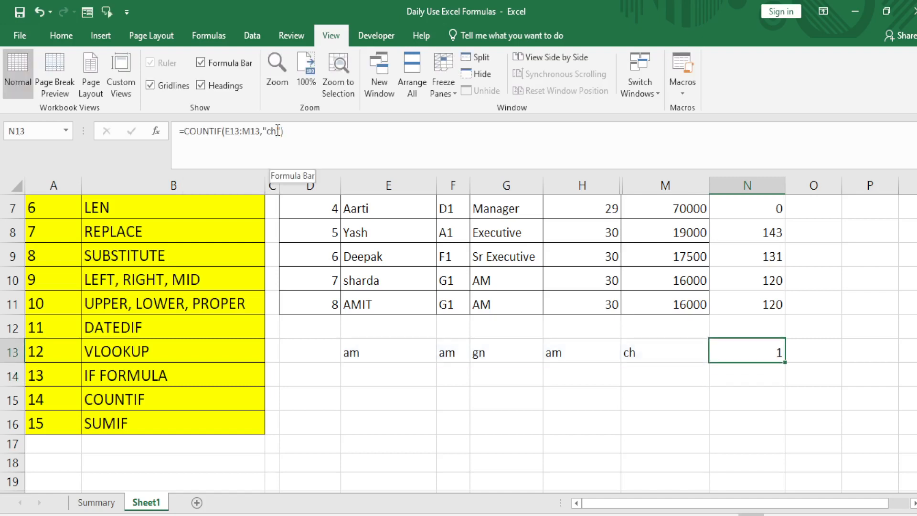
Examine the sample entries in row 13 against the COUNTIF formula and its range in N13.
key(Left)
key(Left)
key(Left)
key(Left)
key(Left)
key(Left)
key(shift+Right)
key(shift+Right)
key(shift+Right)
key(shift+Right)
key(shift+Right)
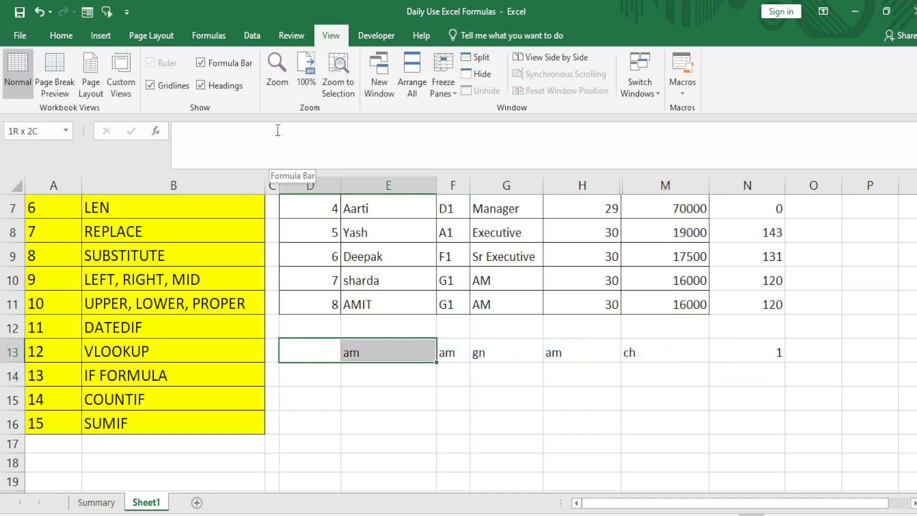
key(Right)
key(Right)
key(Right)
key(Right)
key(Right)
key(Right)
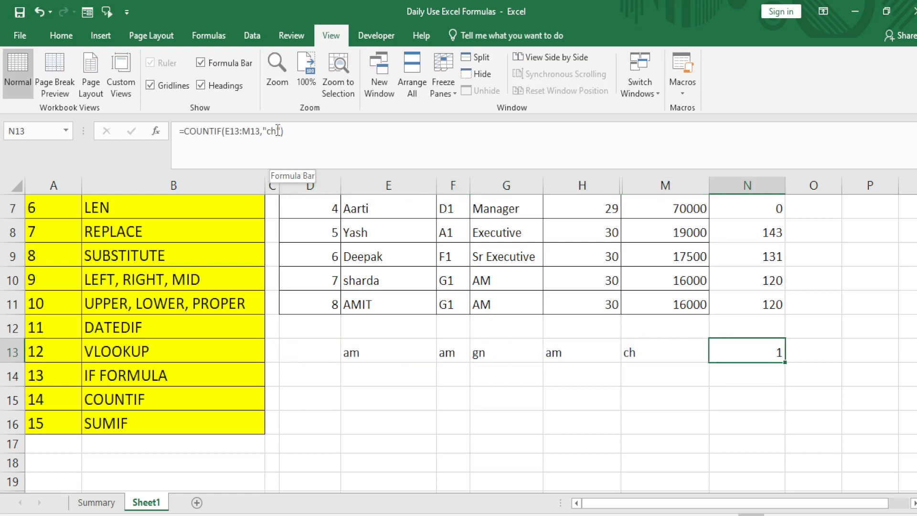
key(Down)
key(Left)
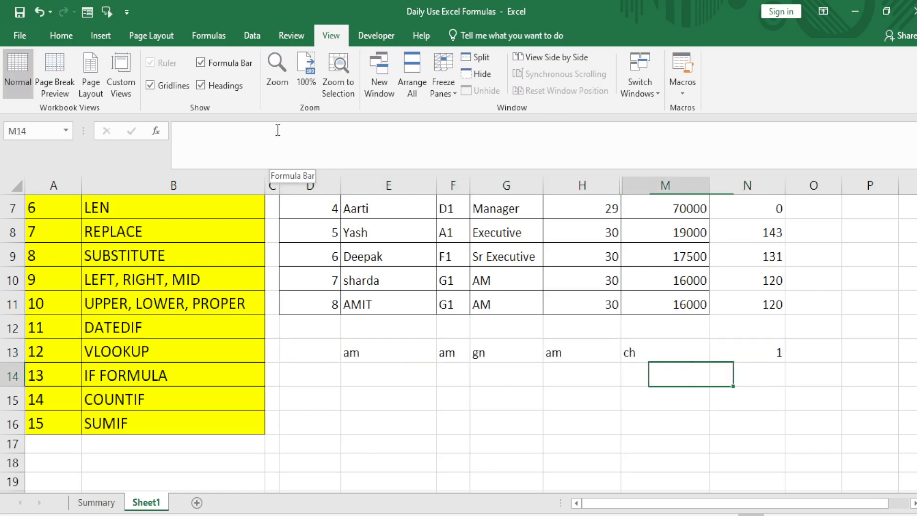
key(Left)
key(Left)
key(Down)
key(Down)
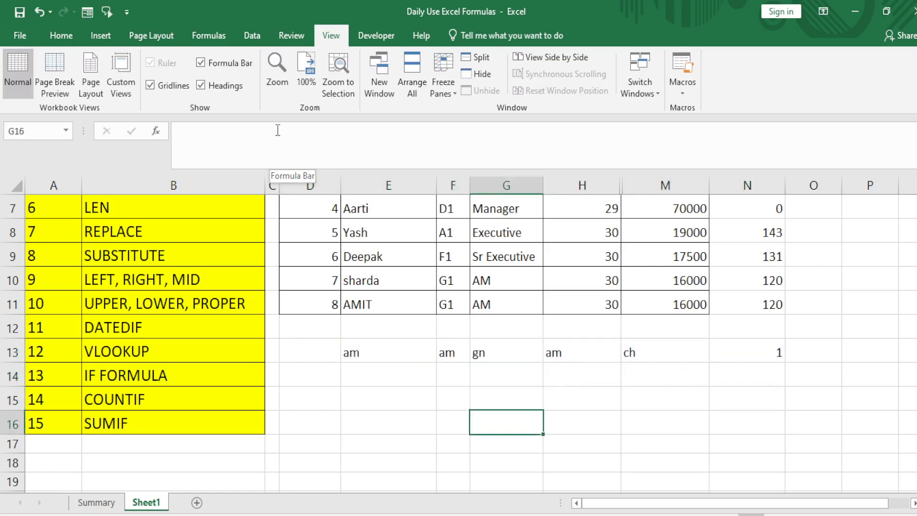
key(Up)
key(Up)
key(Up)
key(Left)
key(Left)
key(Left)
key(Right)
key(ctrl+shift+Right)
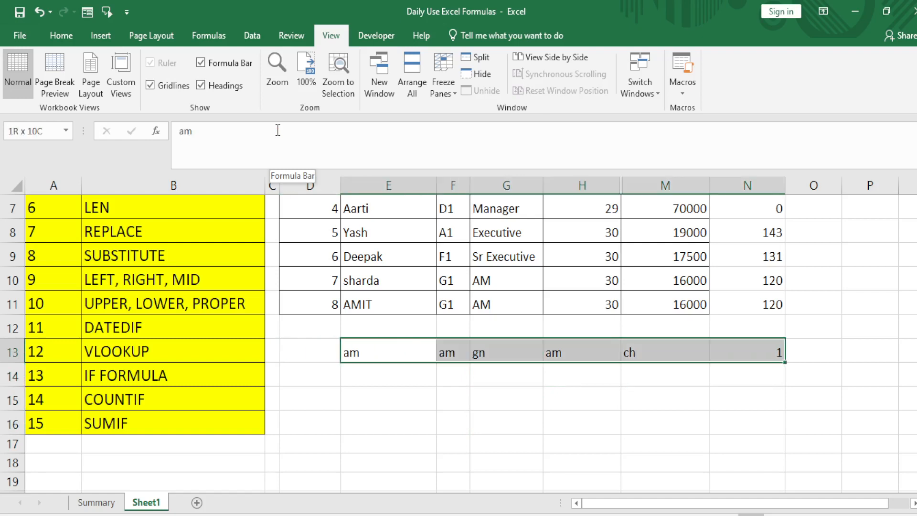
key(Right)
key(Right)
key(Right)
key(Right)
key(Right)
key(Right)
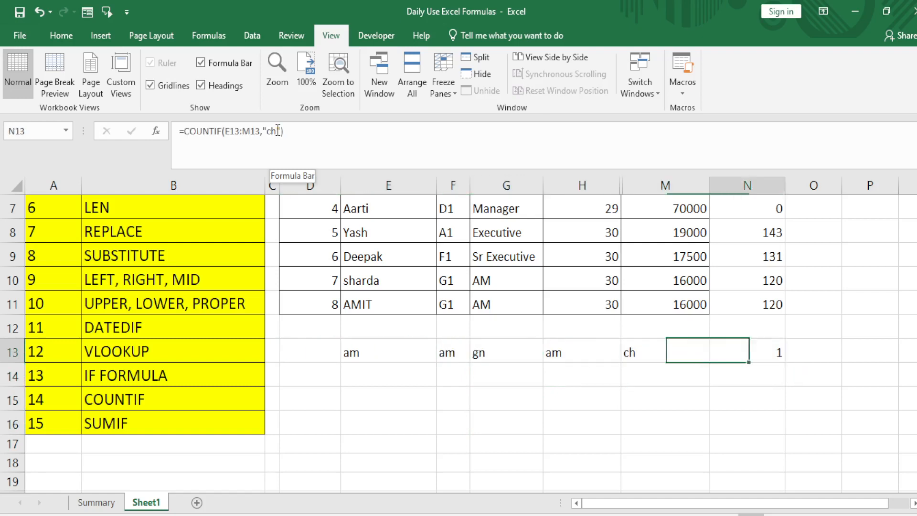
key(Left)
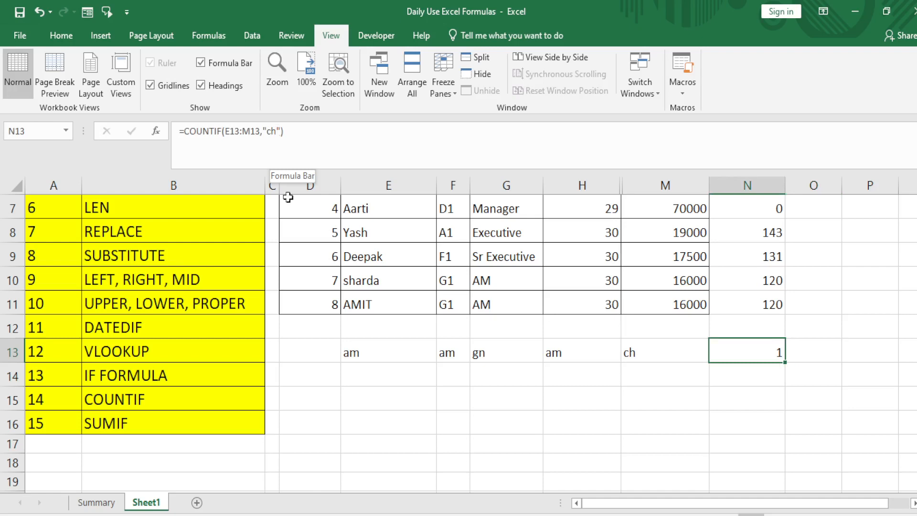
double_click(740, 351)
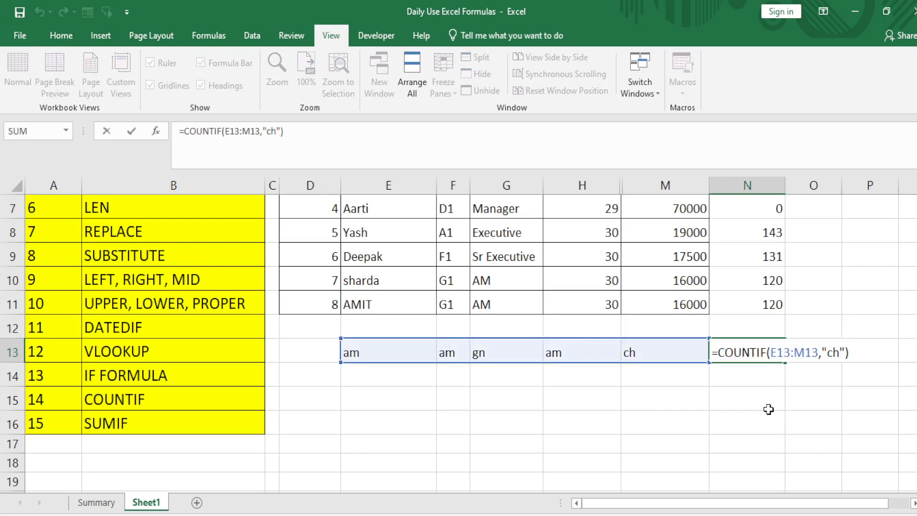
Clear the sample entries and the COUNTIF formula from E13:N13.
key(shift+Tab)
key(Left)
key(Left)
key(Left)
key(Left)
key(ctrl+shift+Right)
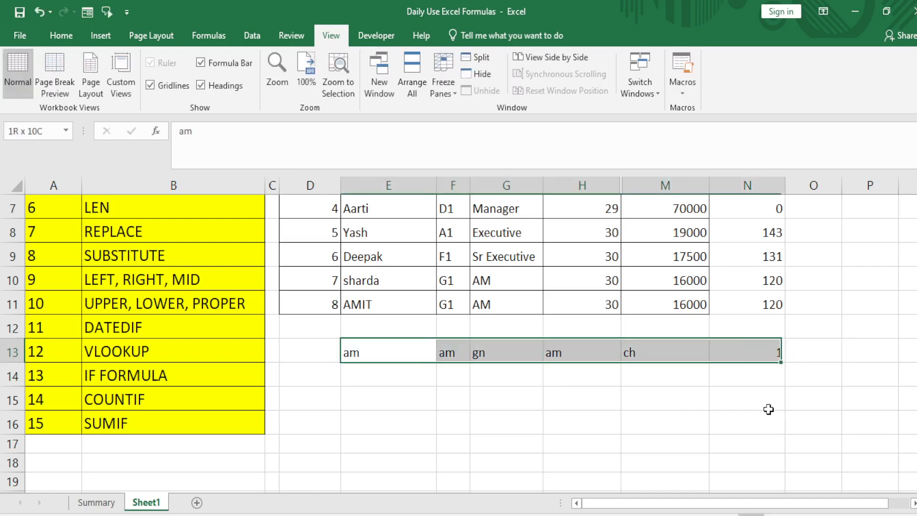
key(Delete)
key(Up)
key(Up)
key(ctrl+Up)
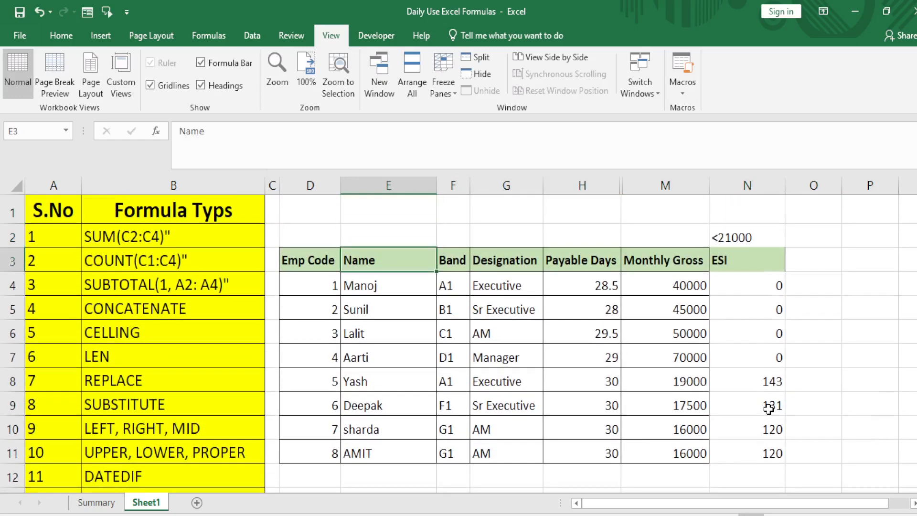
key(Down)
key(ctrl+Right)
key(Right)
text(=)
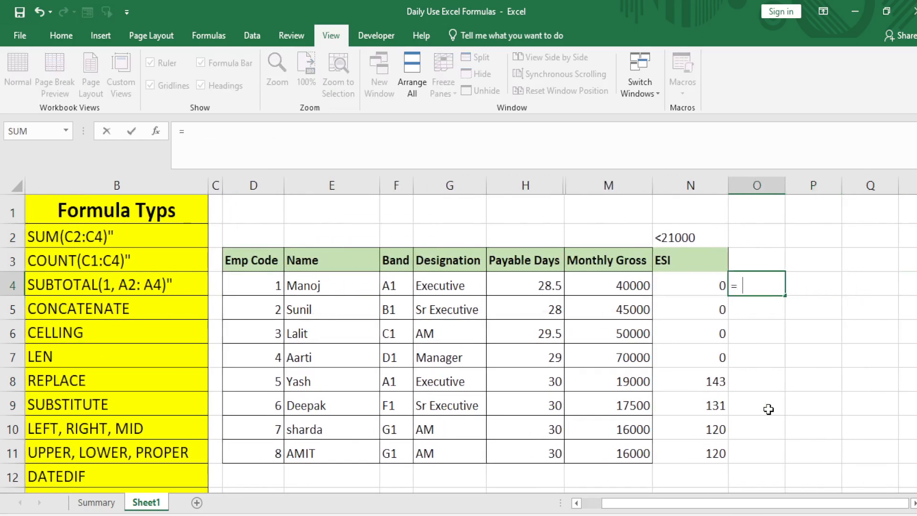
text(sumb)
key(BackSpace)
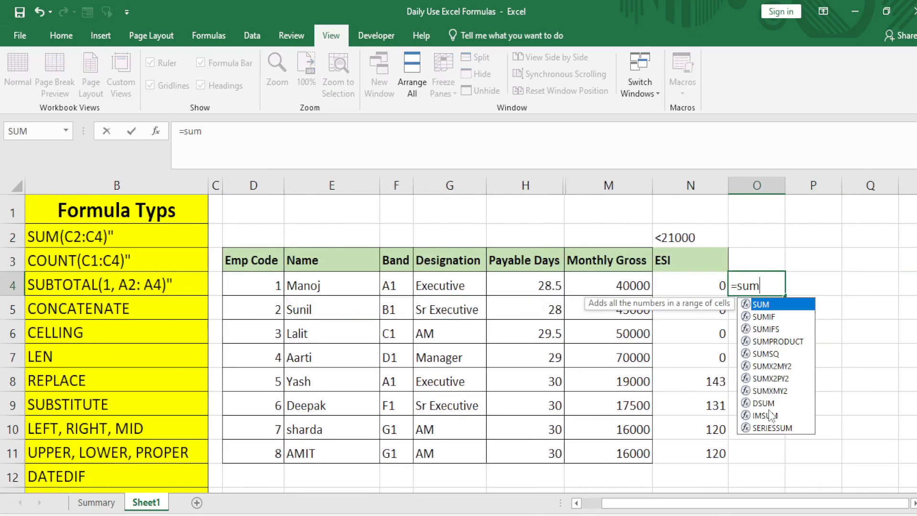
text(if)
key(Tab)
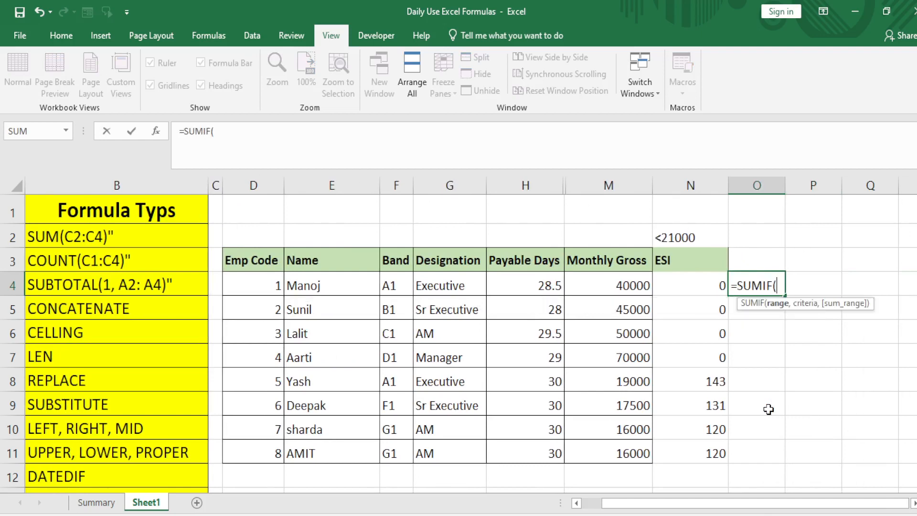
key(Left)
key(Left)
key(Left)
key(Left)
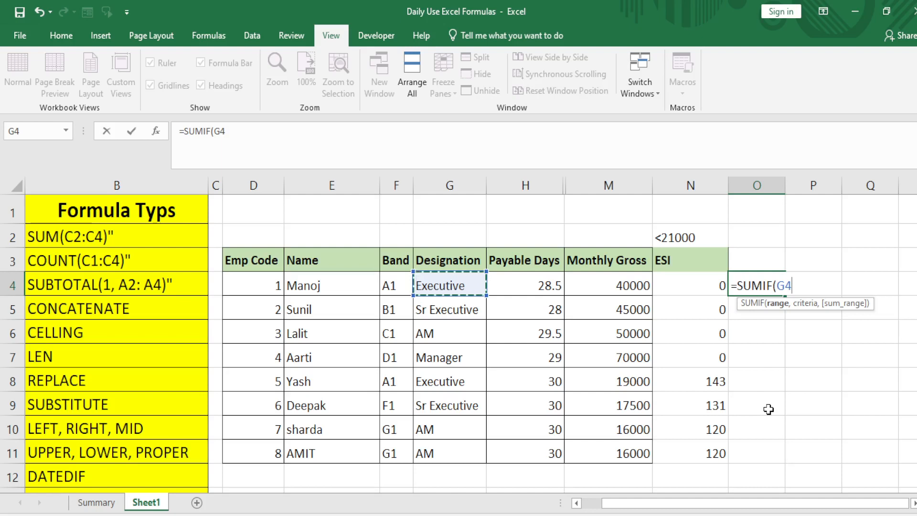
key(Right)
key(Right)
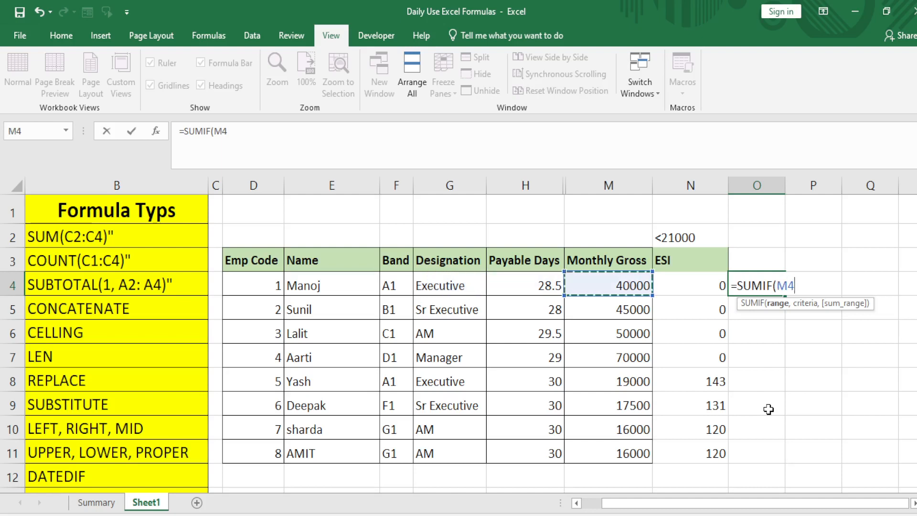
key(Left)
key(ctrl+shift+Down)
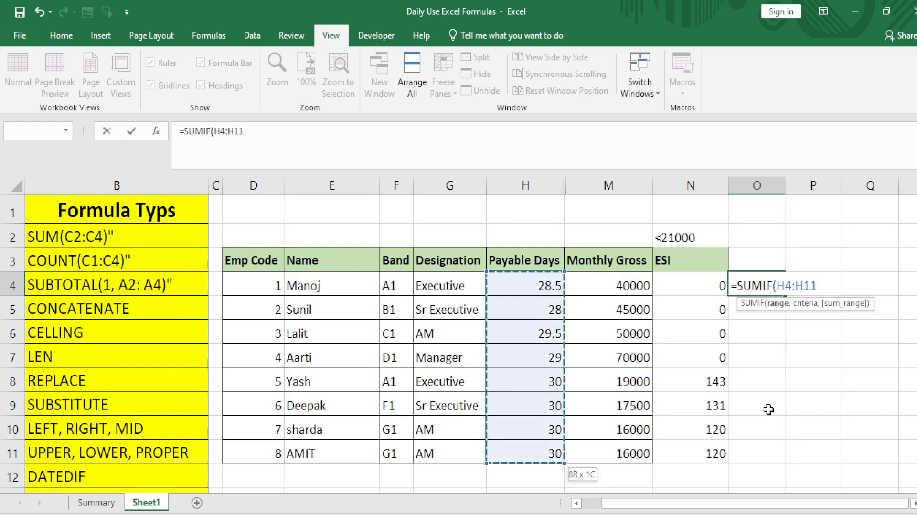
text(,)
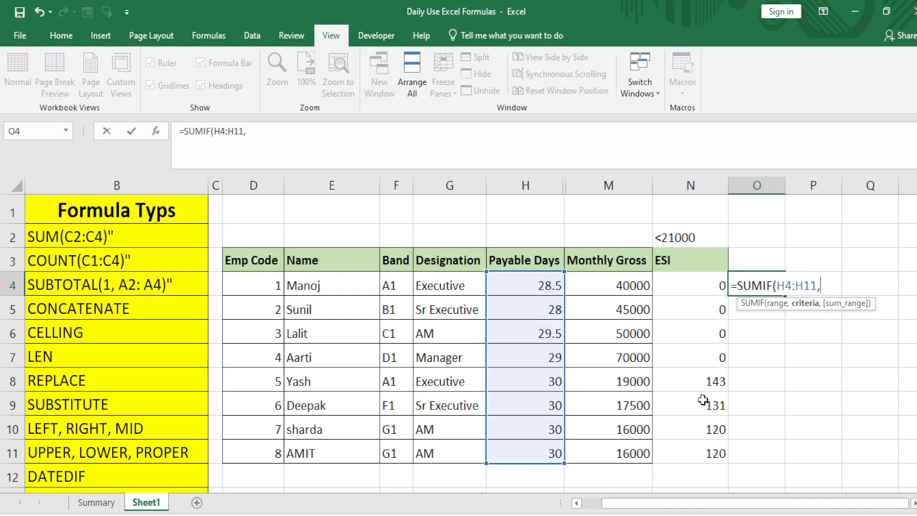
drag(458, 285, 458, 434)
drag(458, 452, 458, 452)
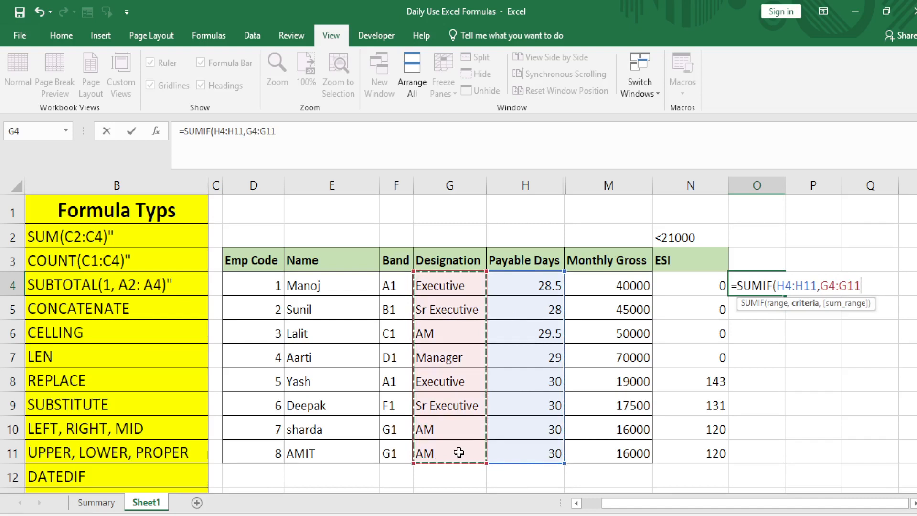
text(,)
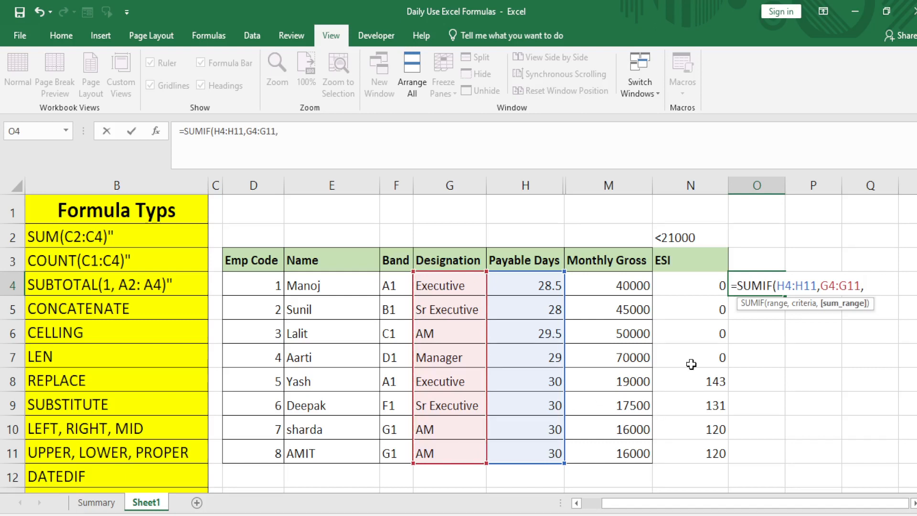
key(Escape)
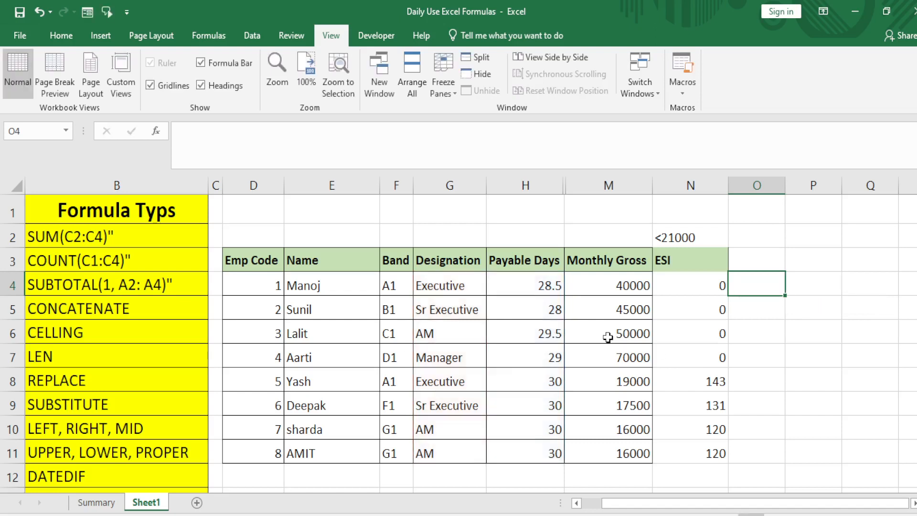
Begin a SUMIF formula in O4 with the designations G4:G11 as its range.
text(=sumb)
key(BackSpace)
text(if)
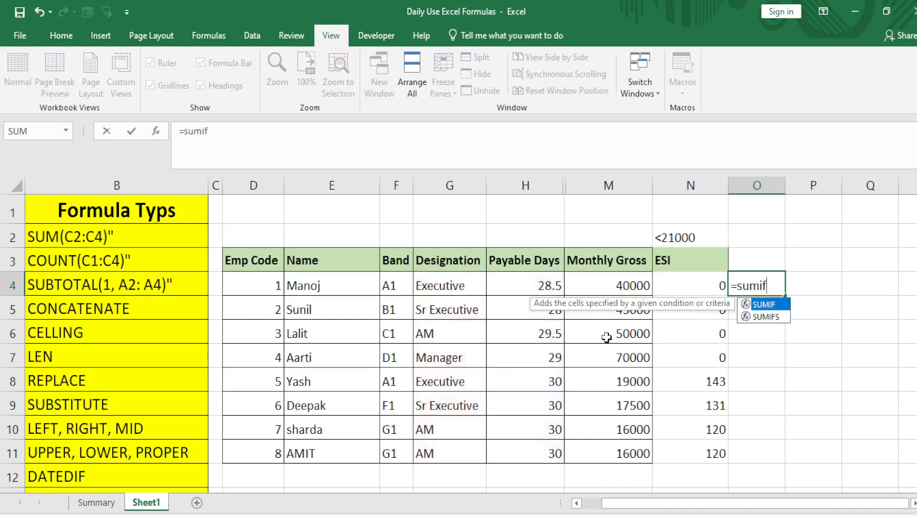
key(Tab)
key(Left)
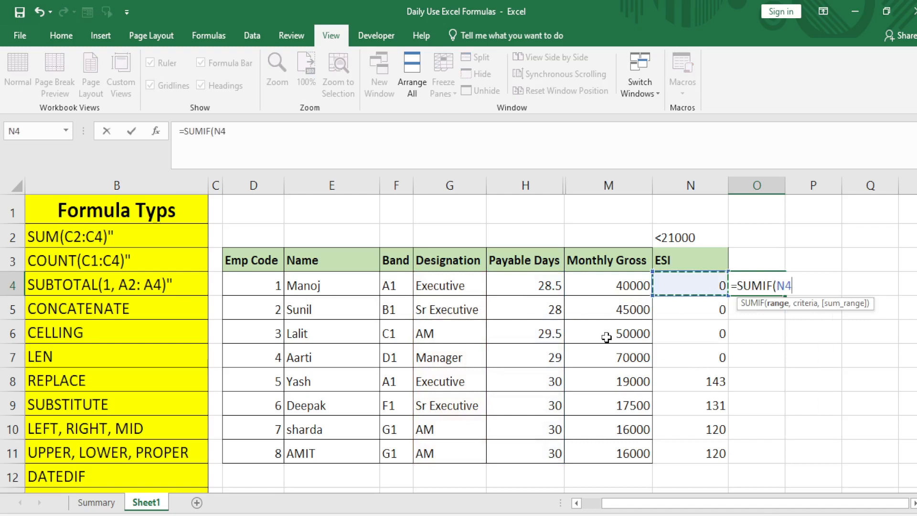
key(Left)
key(Left)
key(Left)
key(Left)
key(Right)
key(ctrl+shift+Down)
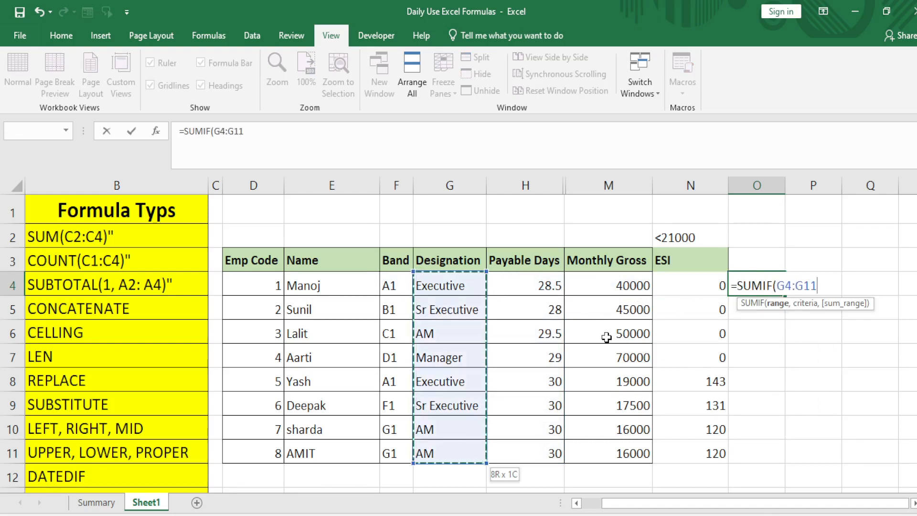
text(,)
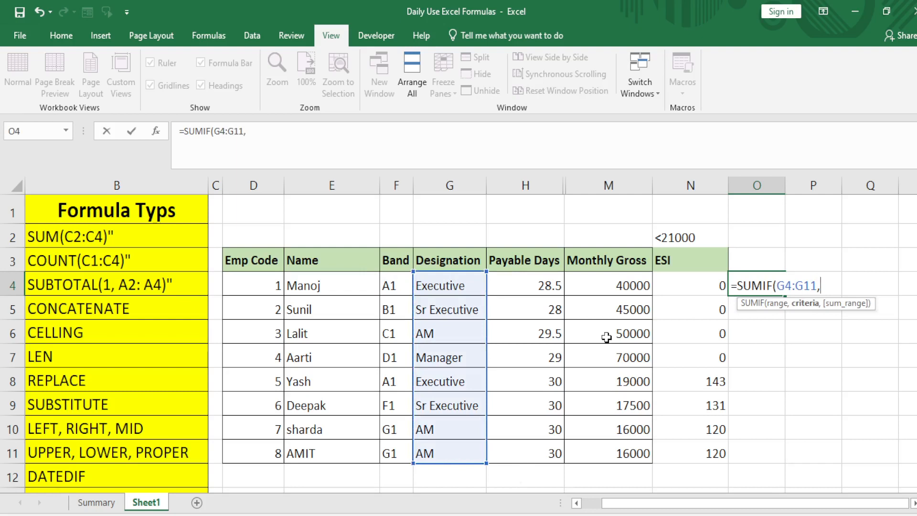
Complete the O4 SUMIF with the criterion "AM" and the monthly gross range M4:M11 to sum.
text("AM:)
key(BackSpace)
text(=)
text(",)
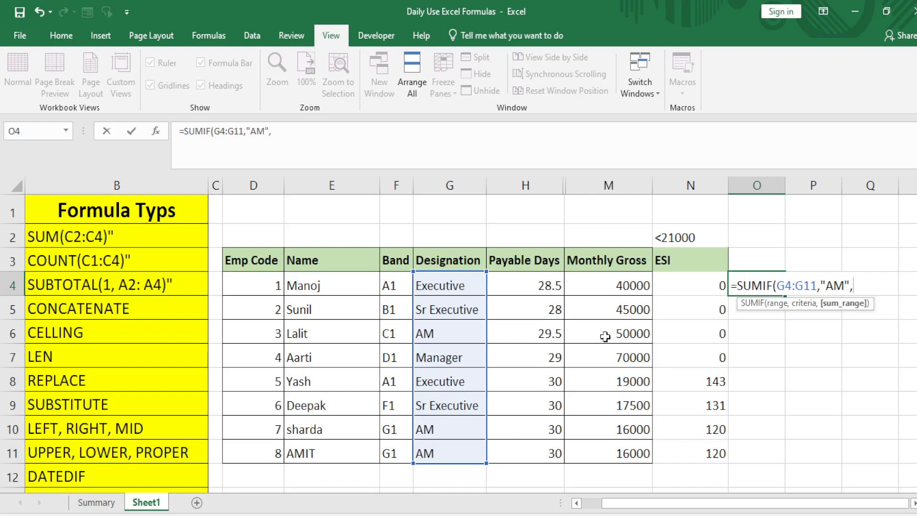
drag(601, 287, 619, 447)
text())
key(Return)
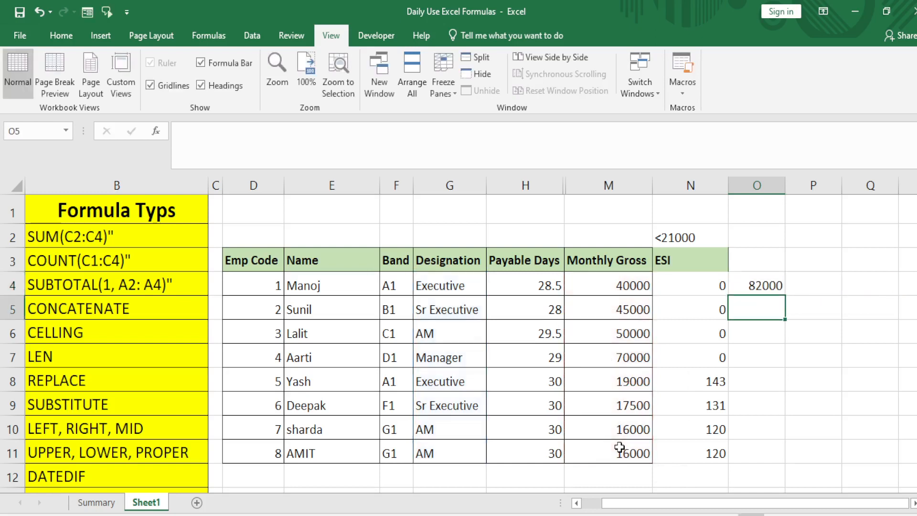
Fill the SUMIF formula from O4 down to O11 and compare the references in the copies.
key(Up)
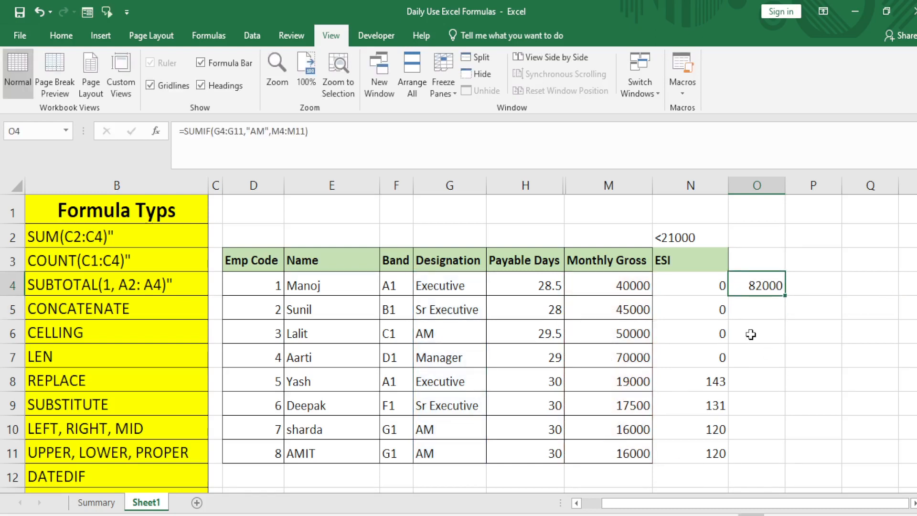
double_click(785, 296)
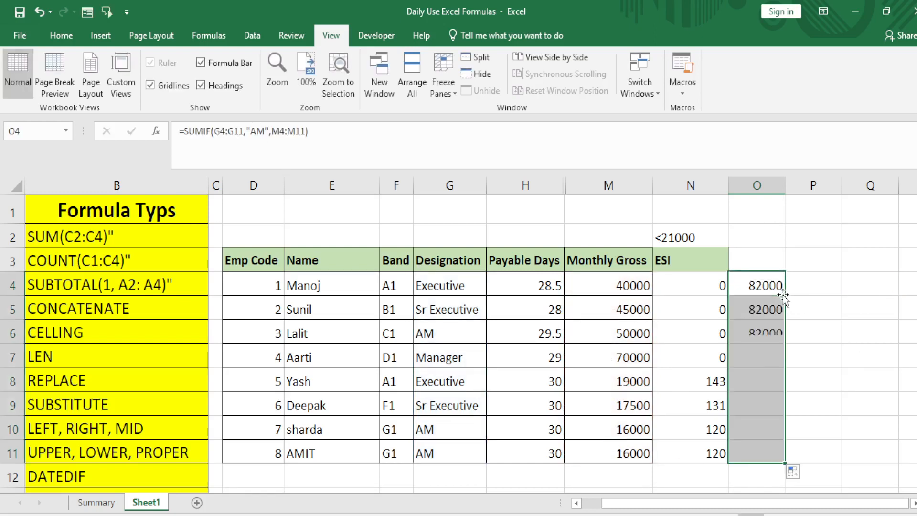
click(756, 287)
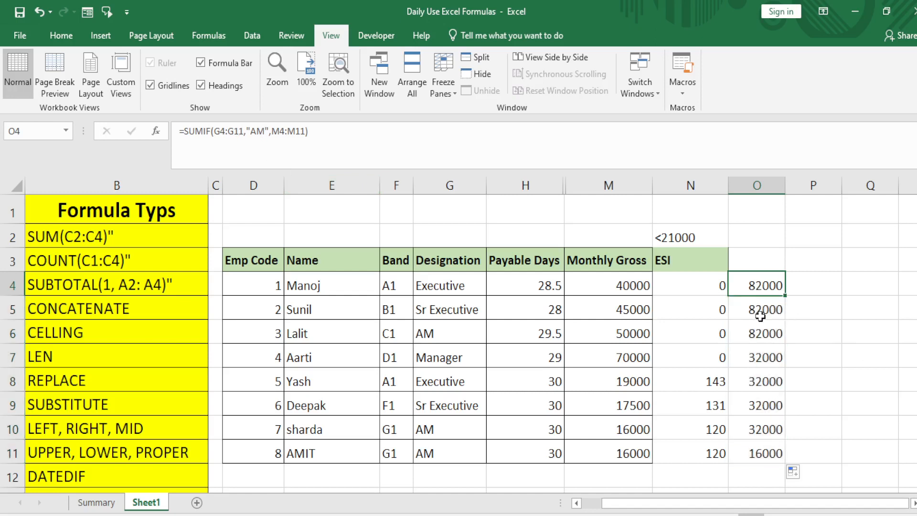
key(Down)
key(Down)
key(Down)
key(Up)
key(Up)
key(Up)
key(Down)
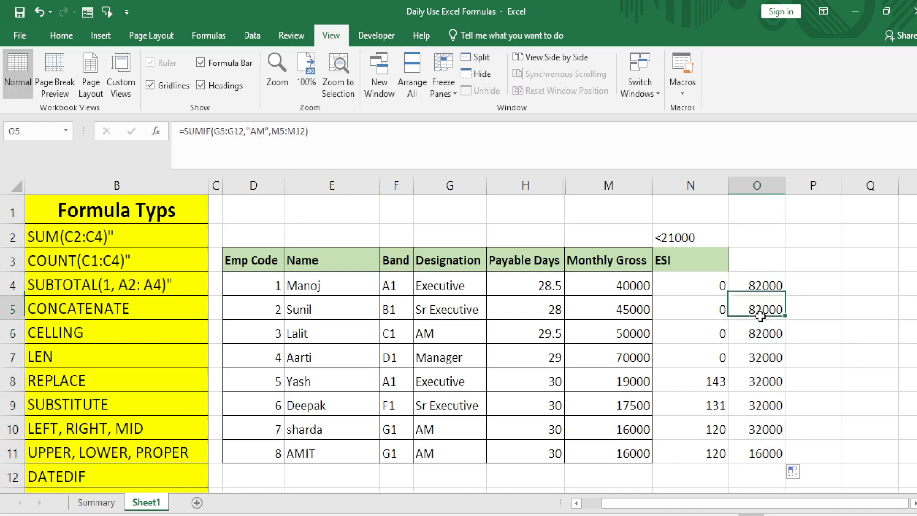
Clear the copied SUMIF formulas from O5:O11, keeping only the one in O4.
key(Up)
key(Down)
key(shift+ctrl+Down)
key(Delete)
key(Up)
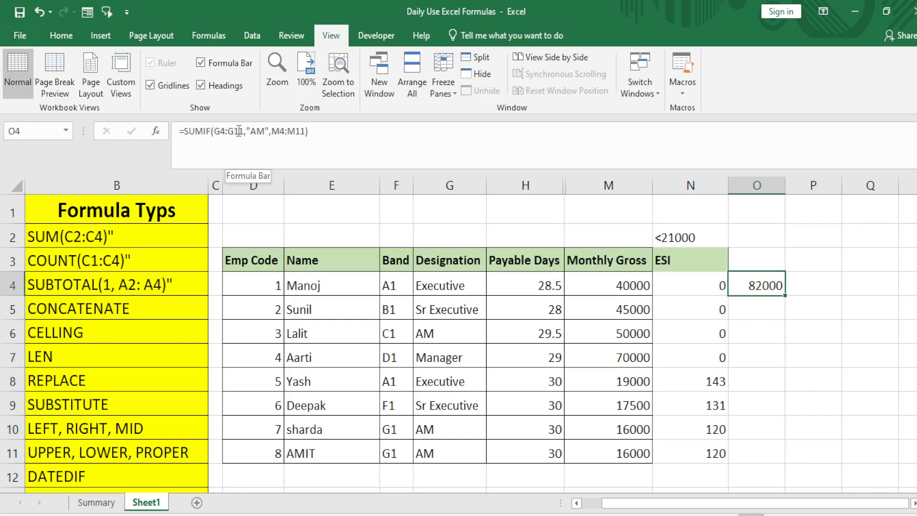
Examine the designation range G4:G11 against the SUMIF formula in O4.
drag(452, 282, 453, 446)
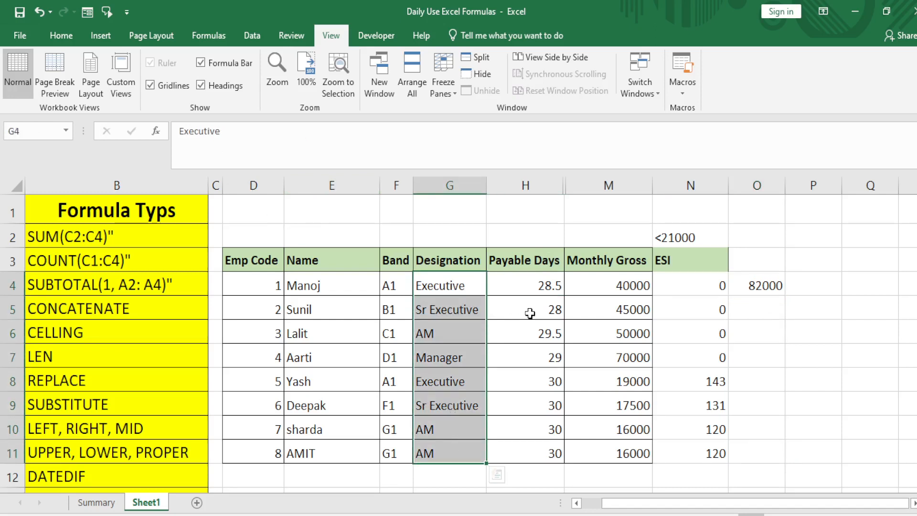
click(810, 334)
click(763, 285)
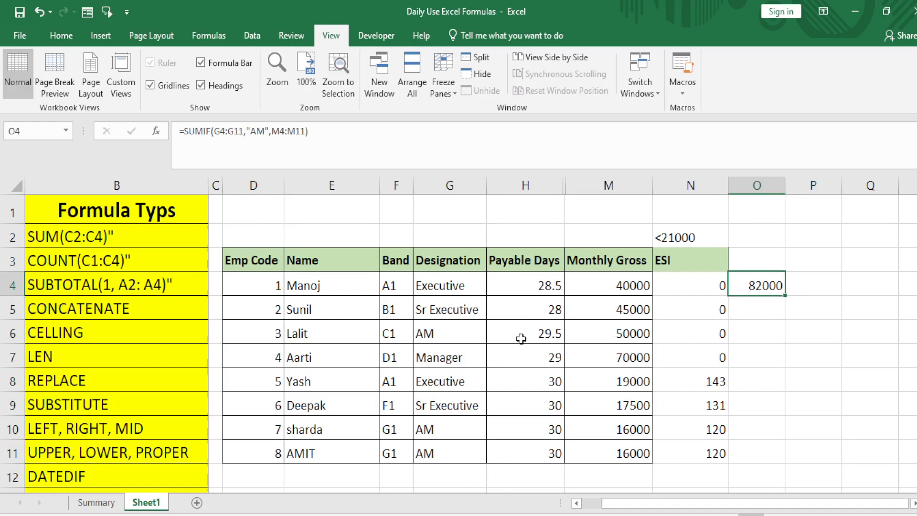
Turn on filtering for the table headers and filter the Designation column to AM only.
click(445, 329)
key(Up)
key(Up)
key(Up)
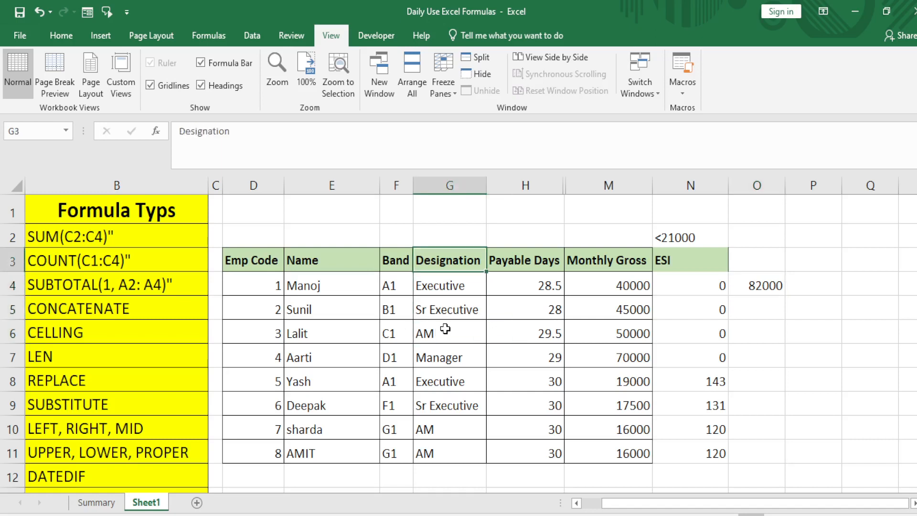
key(ctrl+shift+l)
key(Down)
key(Up)
key(alt+Down)
key(Up)
key(Up)
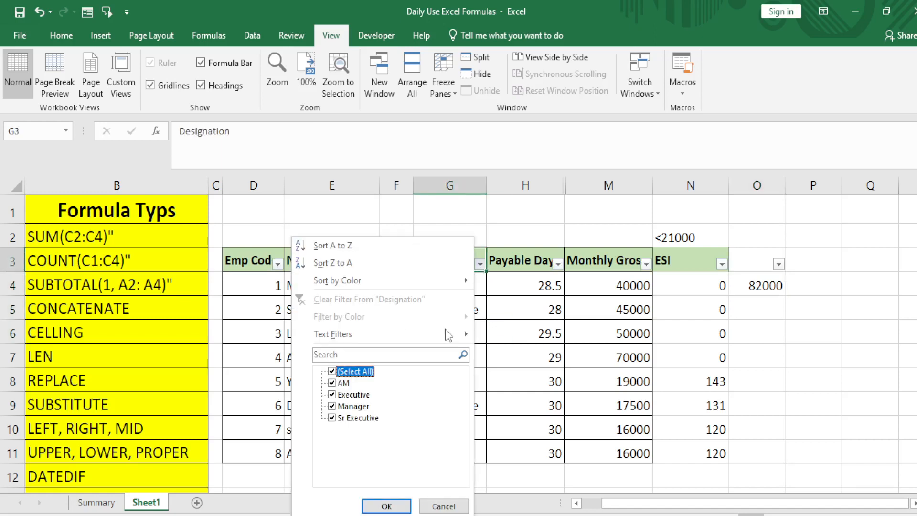
key(space)
key(Down)
key(space)
key(Return)
Select the filtered Monthly Gross values to check the SUMIF result, remove the filter and return to O4.
key(Down)
key(Right)
key(Right)
key(ctrl+shift+Down)
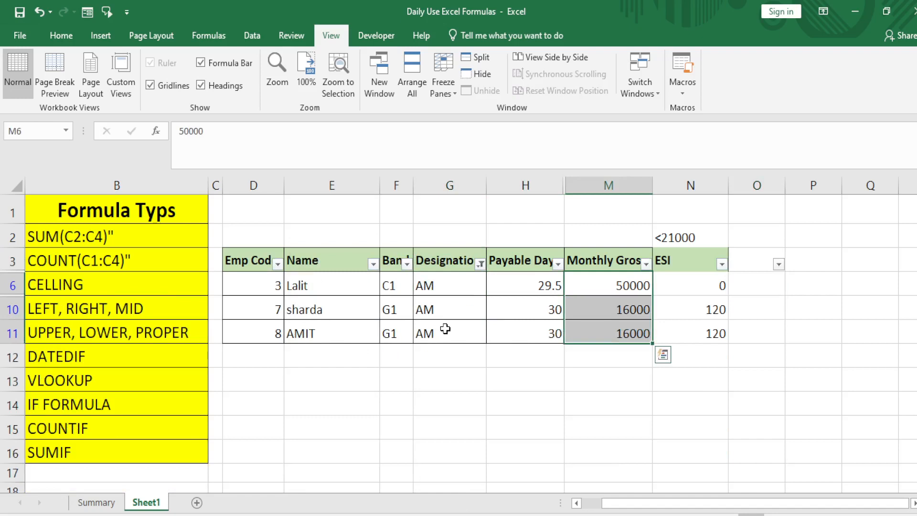
key(Up)
key(ctrl+shift+l)
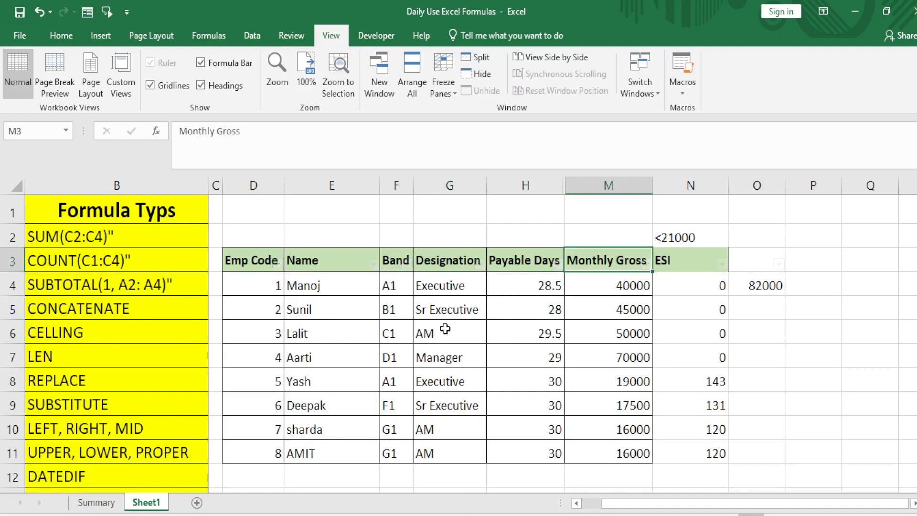
key(Down)
key(Right)
key(Right)
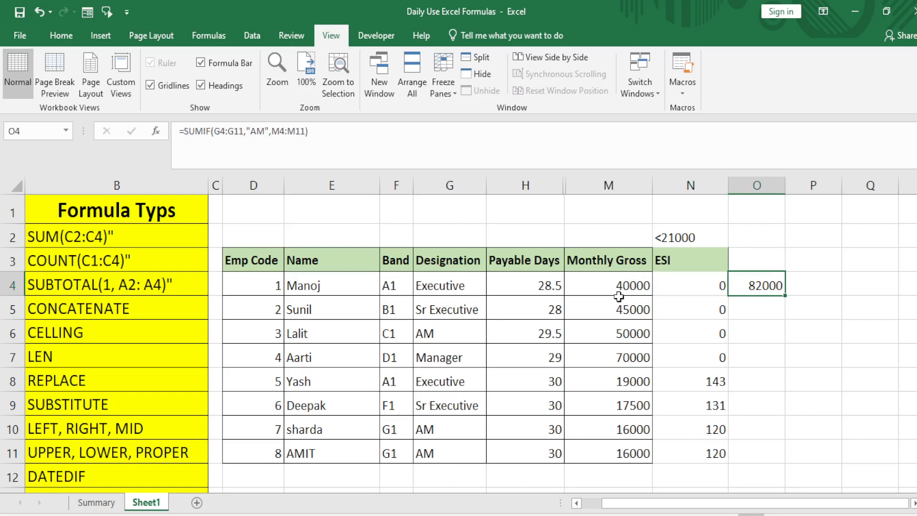
Enter AM as the heading in O3 above the SUMIF formula.
click(763, 261)
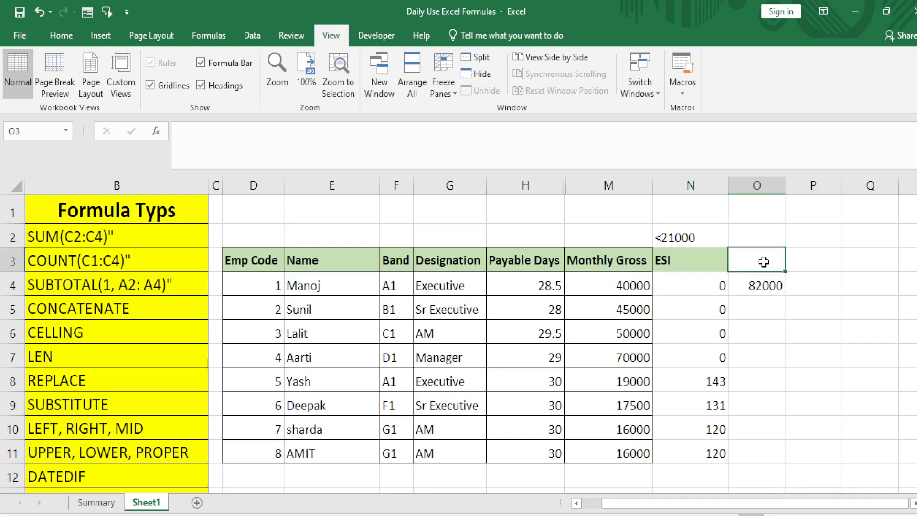
text(AM)
key(Tab)
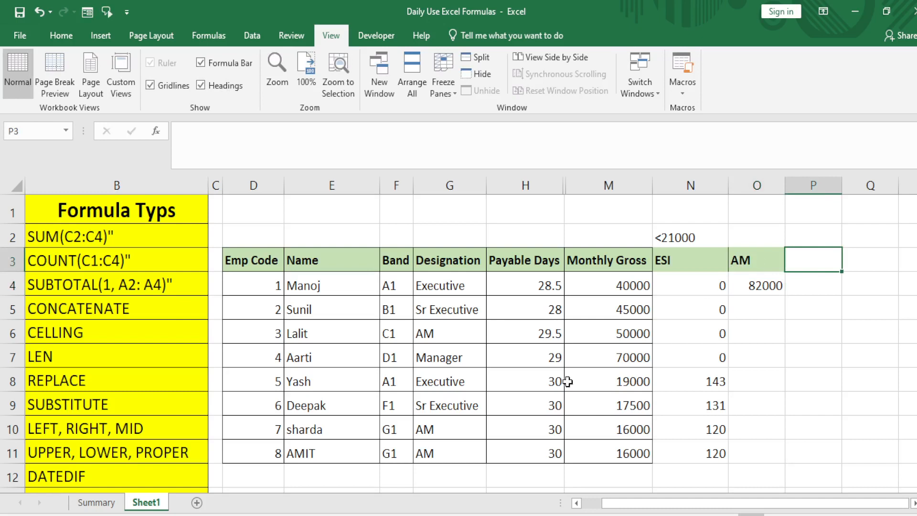
Copy the Manager designation from G7 into P3 as the next heading.
click(432, 354)
key(ctrl+c)
key(Up)
key(Up)
key(Right)
key(Right)
key(Right)
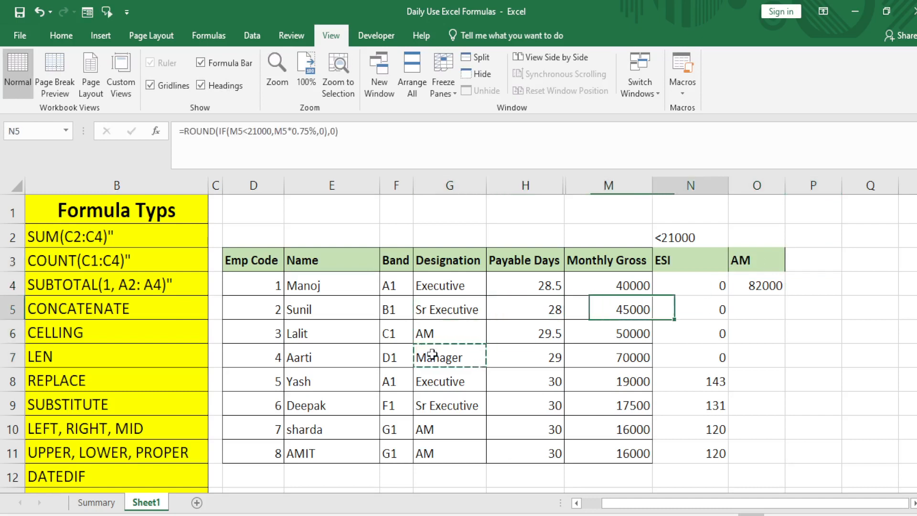
key(Right)
key(Up)
key(Up)
key(Right)
key(ctrl+v)
Replace the typed "AM" criterion in the O4 SUMIF with a reference to cell O3.
key(Down)
key(Left)
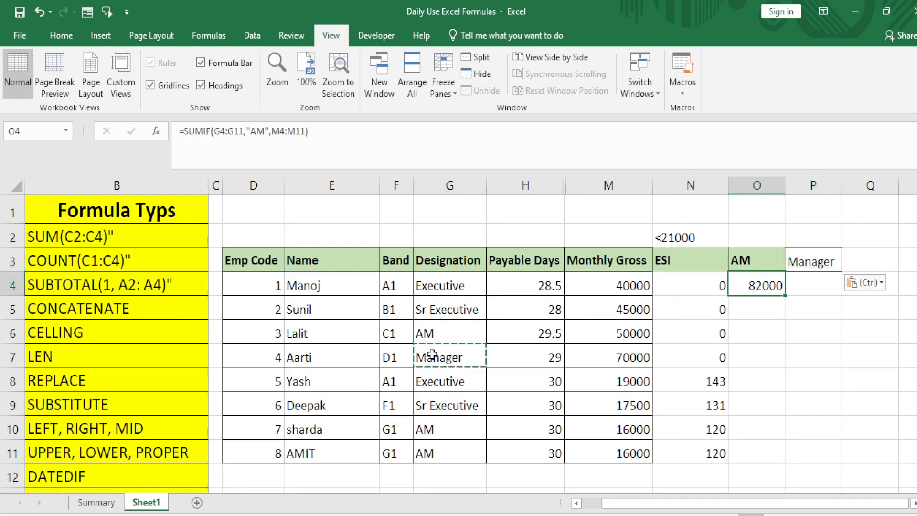
click(267, 125)
key(BackSpace)
key(BackSpace)
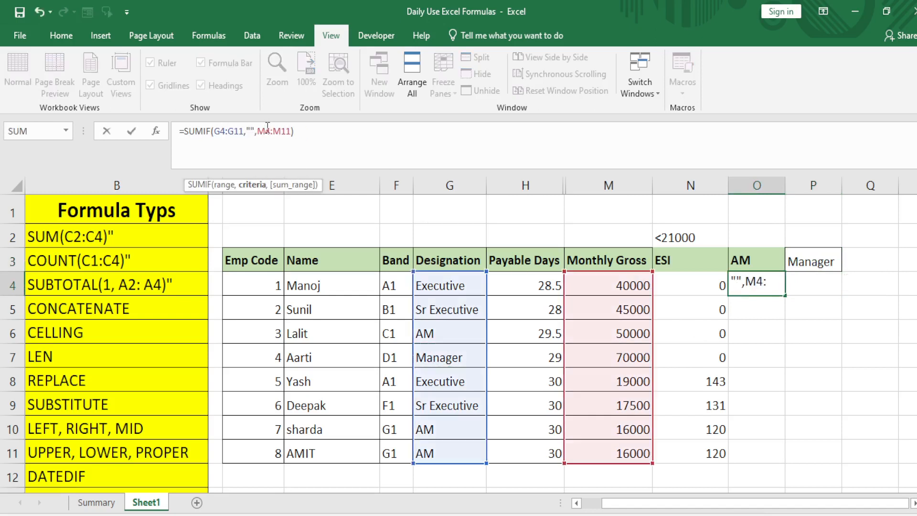
key(BackSpace)
key(Delete)
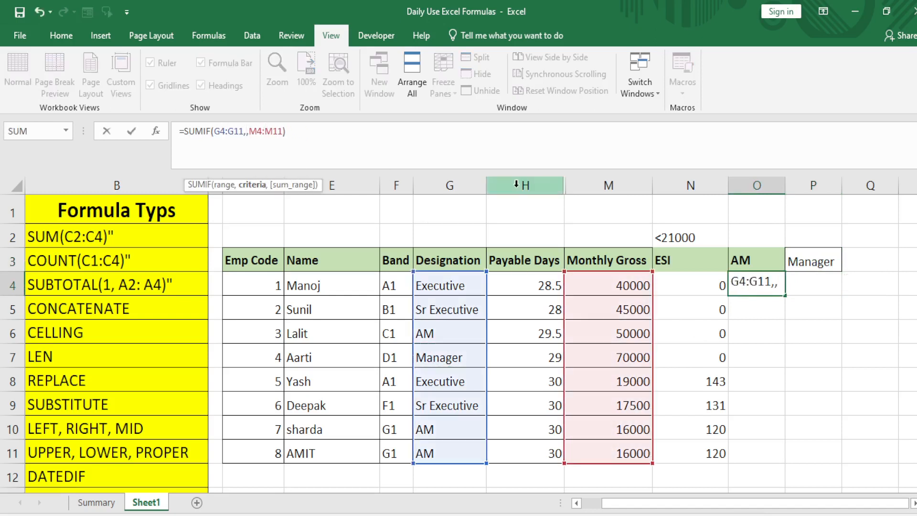
click(756, 259)
key(Return)
key(Up)
key(Right)
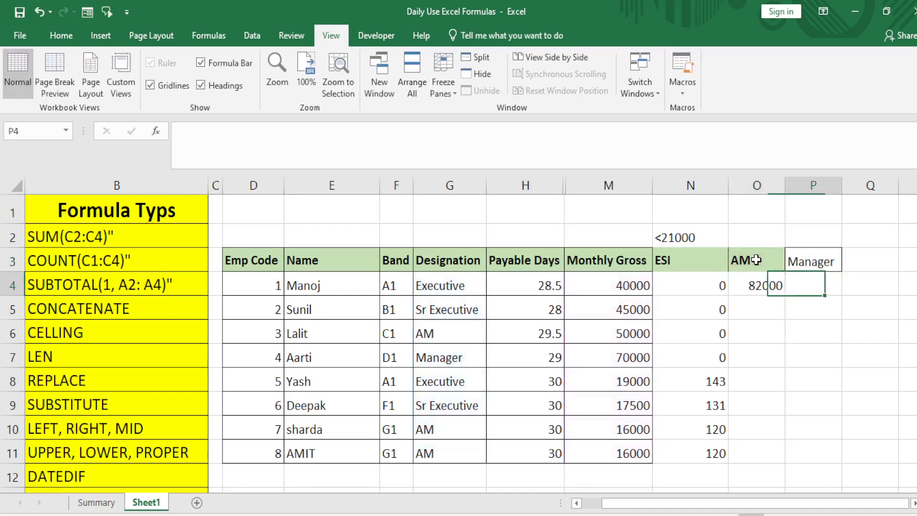
key(Left)
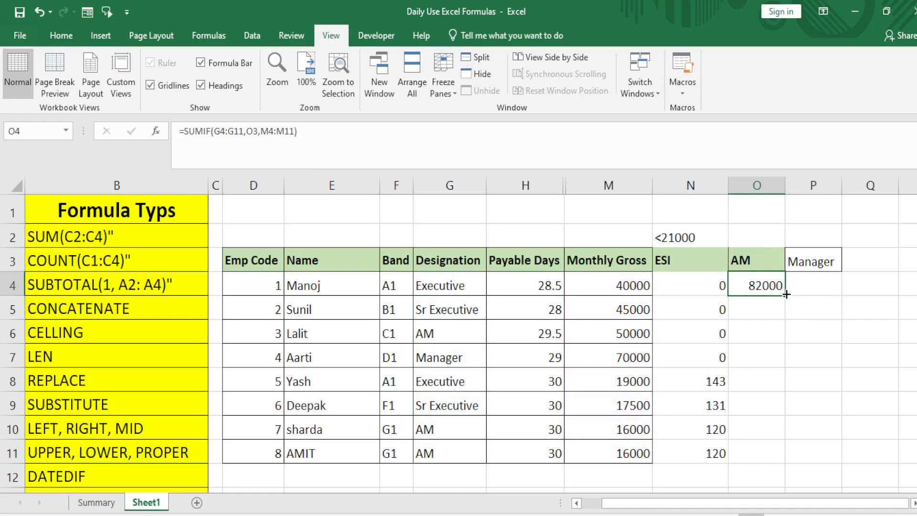
Lock the column of the criteria range in the O4 SUMIF as $G4:$G11.
drag(786, 294, 786, 305)
click(804, 285)
click(778, 280)
click(214, 132)
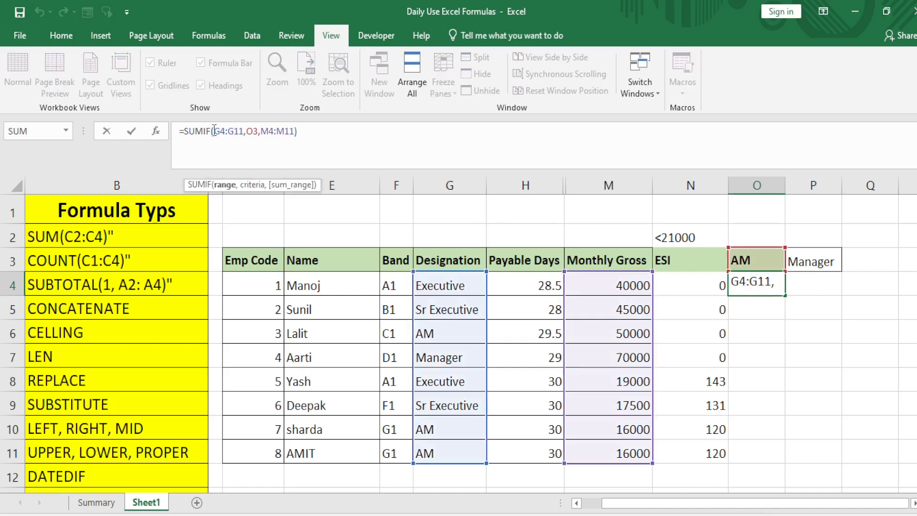
text($)
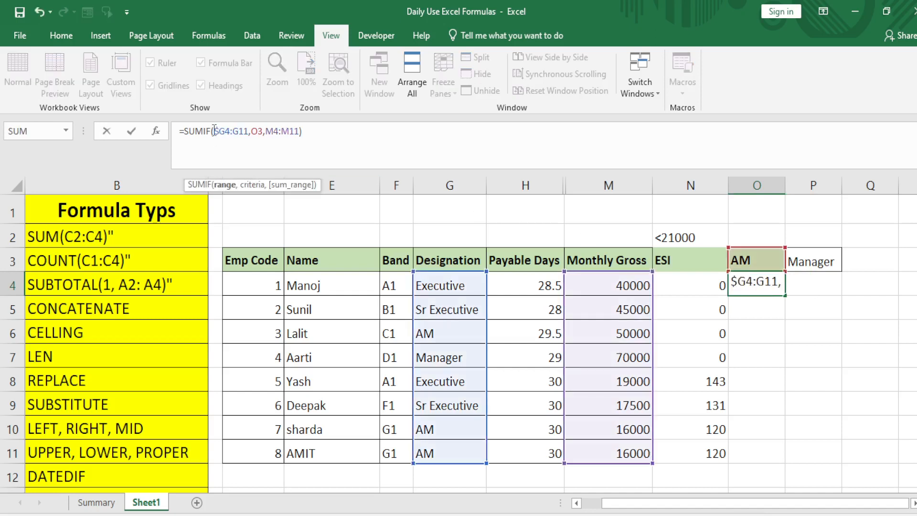
key(Right)
key(Right)
key(Right)
text($)
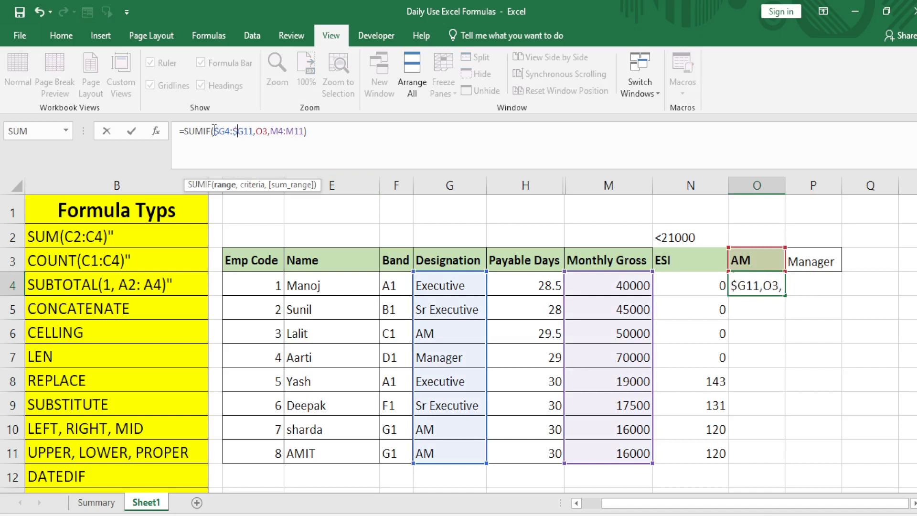
Lock the remaining O4 SUMIF references as O$3 for the criterion and $M4:$M11 for the sum range.
click(263, 131)
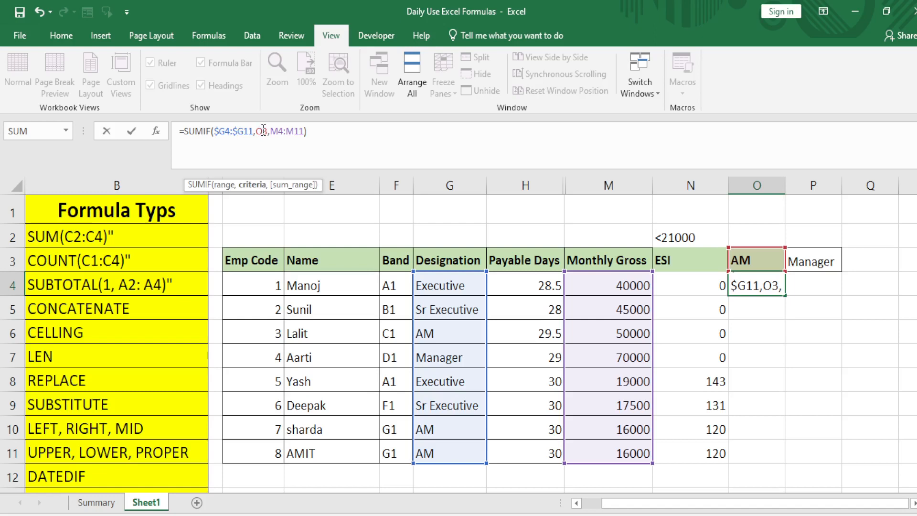
text($)
click(277, 131)
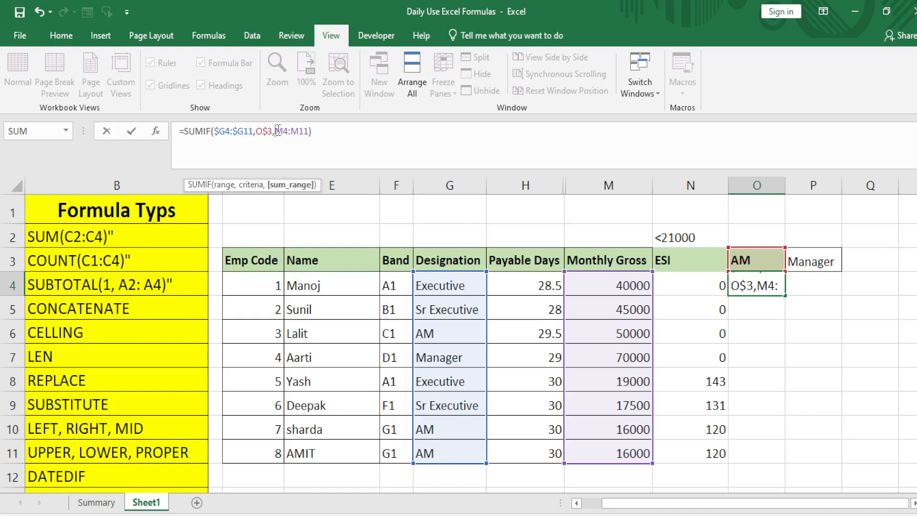
text($)
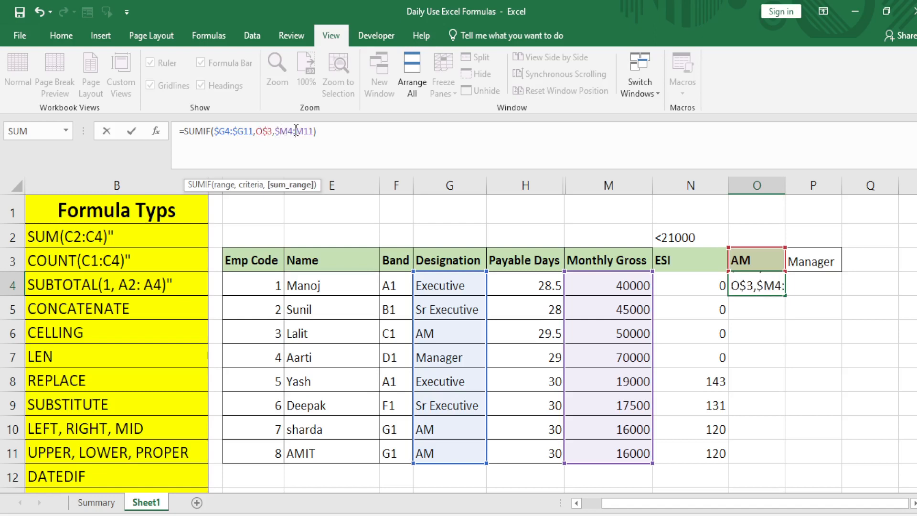
text($)
key(ctrl+Return)
Copy the SUMIF formula from O4 across to P4 under Manager and inspect its references.
key(Right)
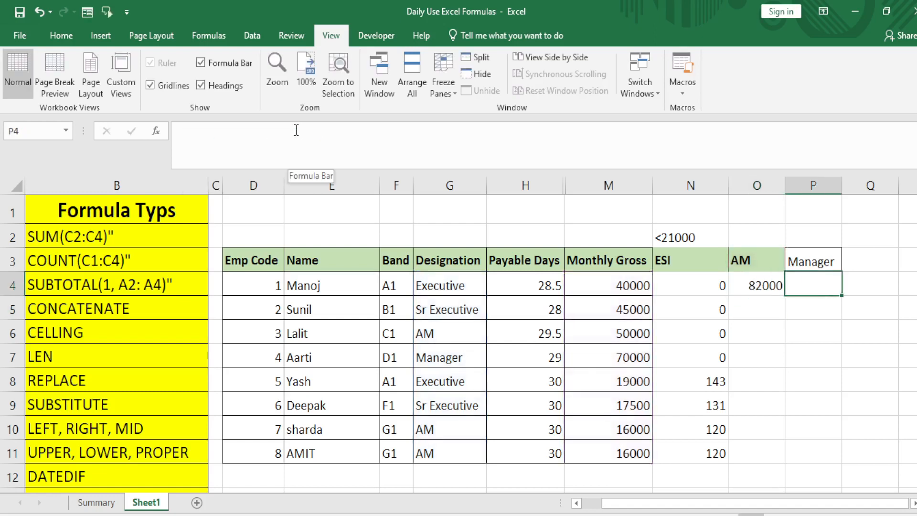
key(ctrl+r)
key(F2)
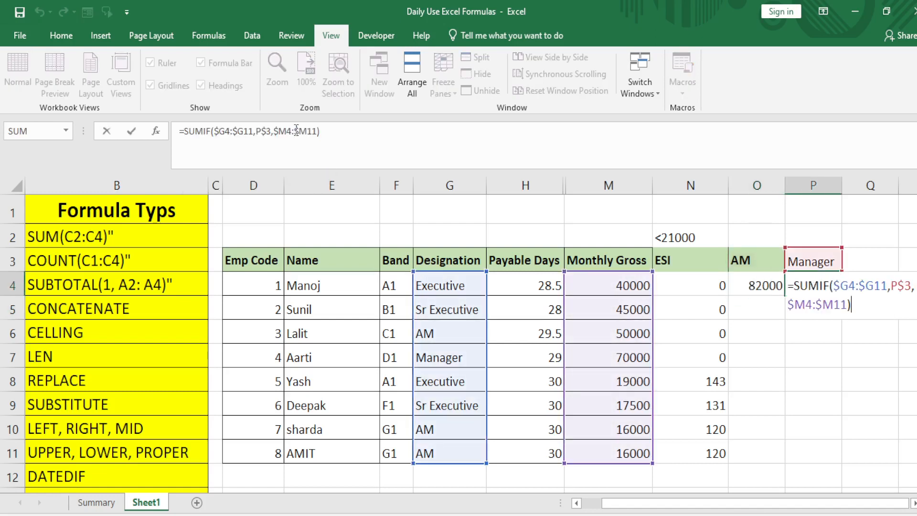
key(Escape)
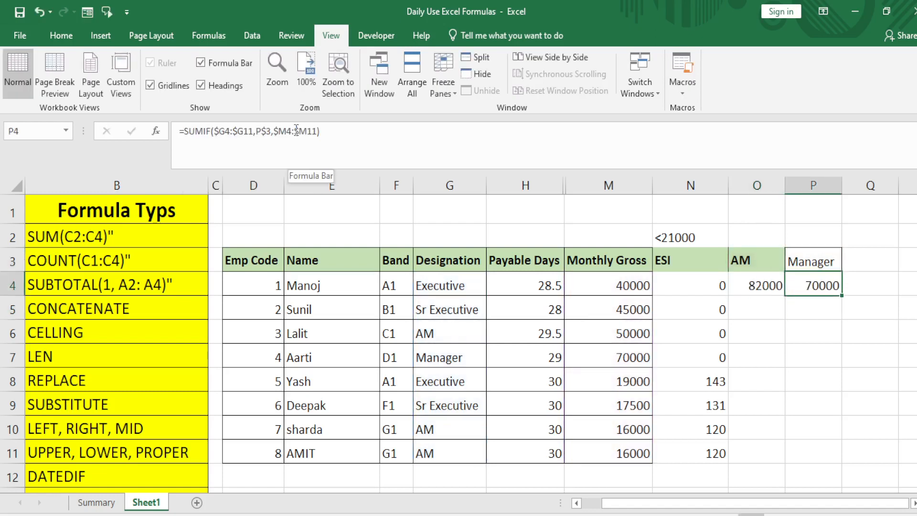
Copy the employee designations in G4:G11.
key(Up)
key(Left)
key(Left)
key(Left)
key(Left)
key(Left)
key(Left)
key(Down)
key(Right)
key(ctrl+shift+Down)
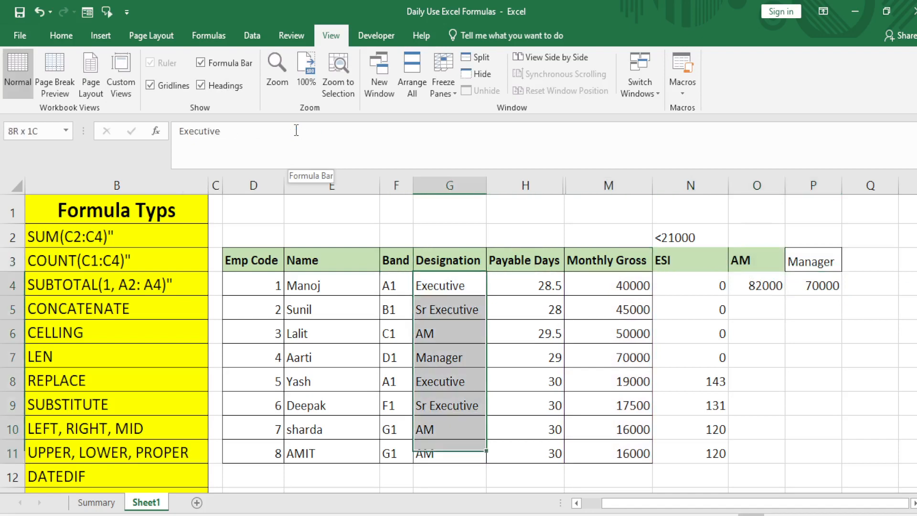
key(ctrl+c)
Paste the copied designations as transposed values across row 3, starting at Q3.
key(Up)
key(Right)
key(Right)
key(Right)
key(Right)
key(Right)
key(Right)
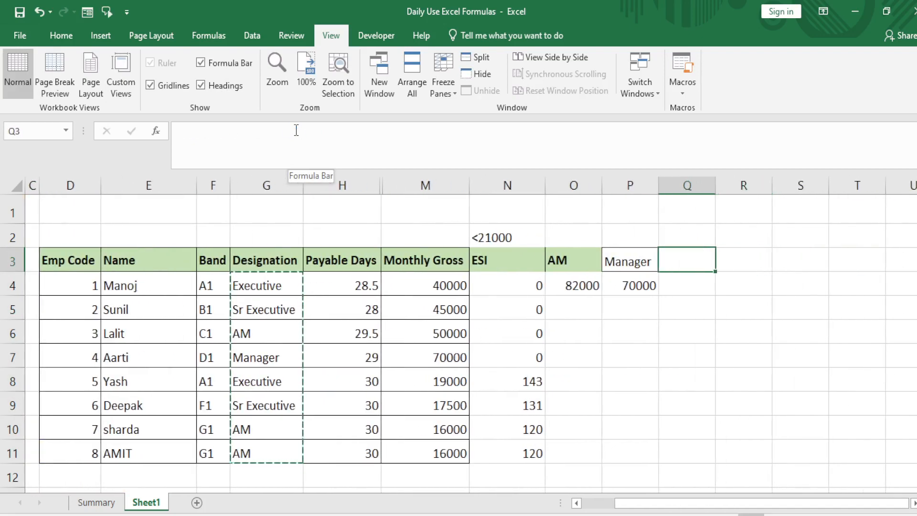
key(ctrl+alt+v)
key(v)
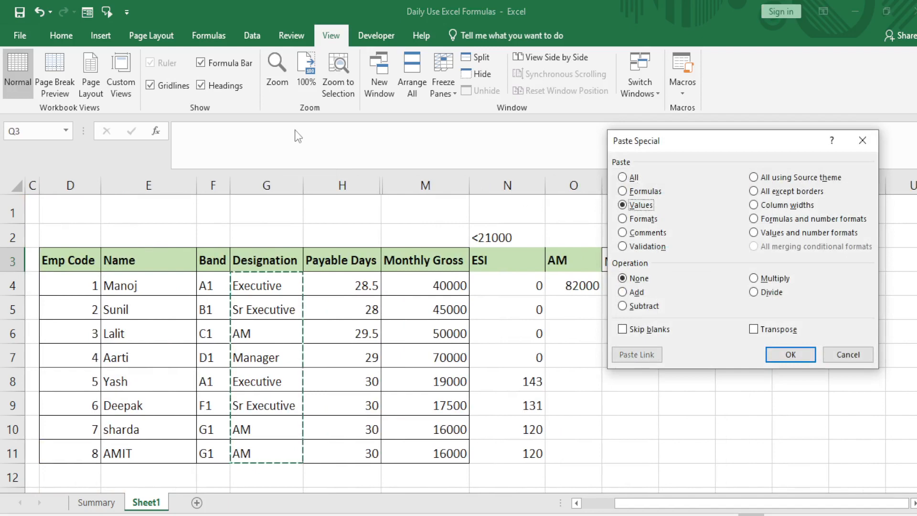
click(755, 329)
click(790, 354)
Fill the SUMIF formula from P4 across to T4 and check the copied formulas beneath the pasted headings.
click(647, 286)
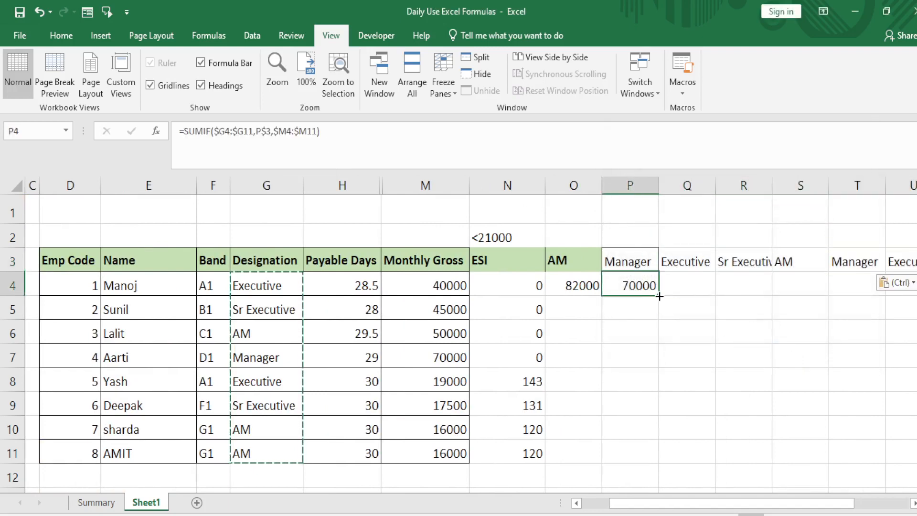
drag(658, 295, 884, 302)
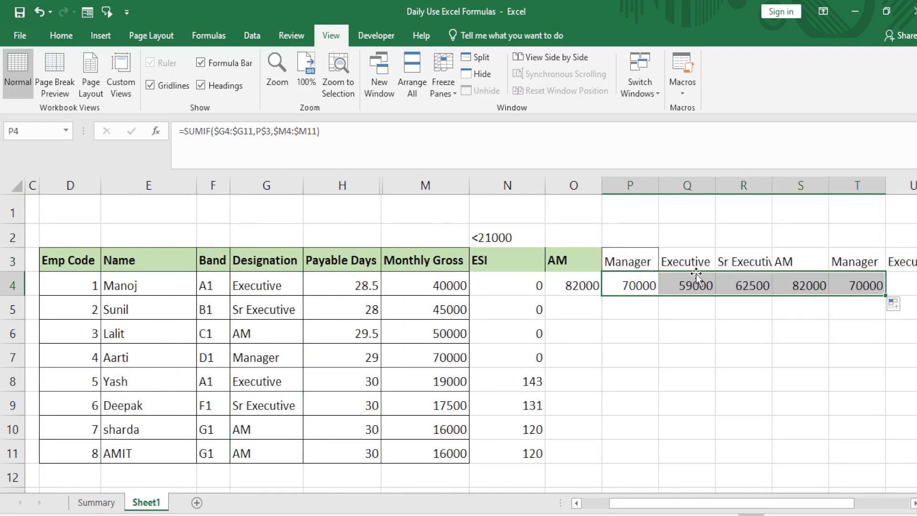
click(690, 259)
click(696, 289)
key(Right)
key(Right)
key(Right)
key(Right)
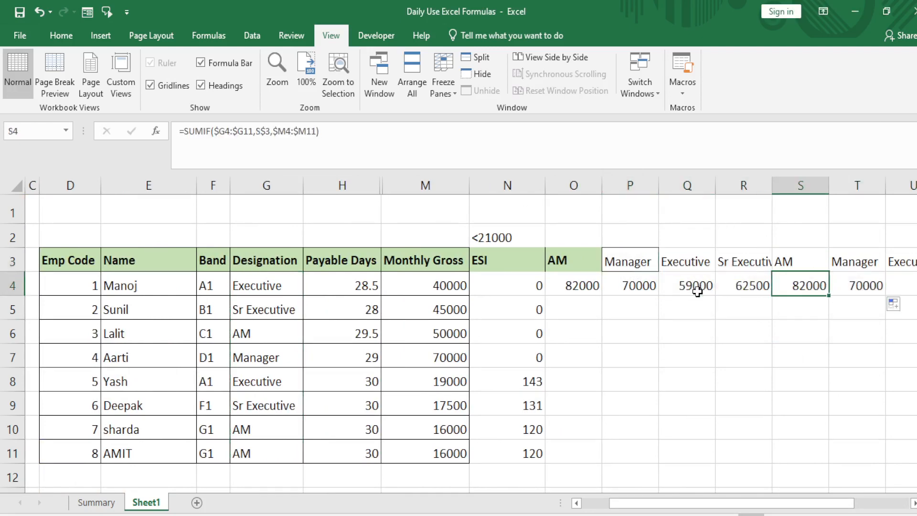
Extend the SUMIF formula from T4 across to U4 and V4.
key(Left)
key(shift+Right)
key(shift+Right)
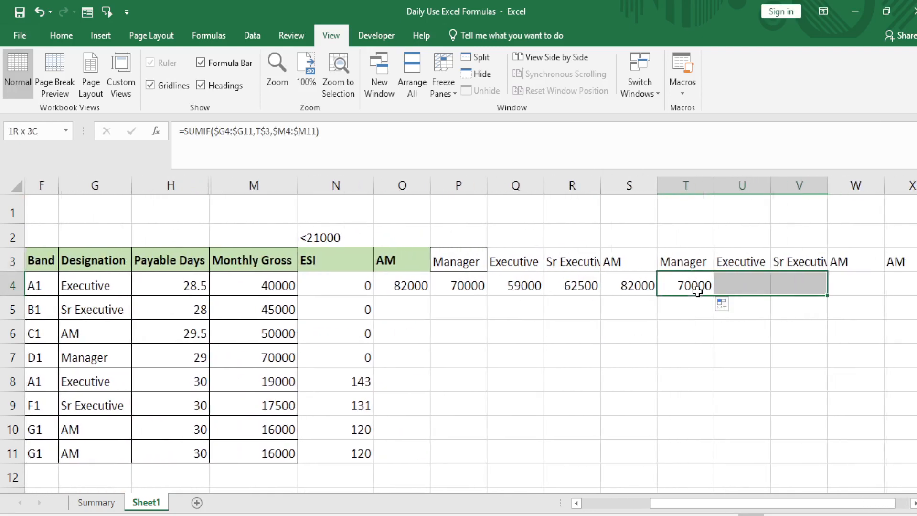
key(ctrl+r)
Examine the SUMIF totals in row 4 against the designation and monthly gross columns of the employee table.
key(Left)
key(Left)
key(Left)
key(Left)
key(Left)
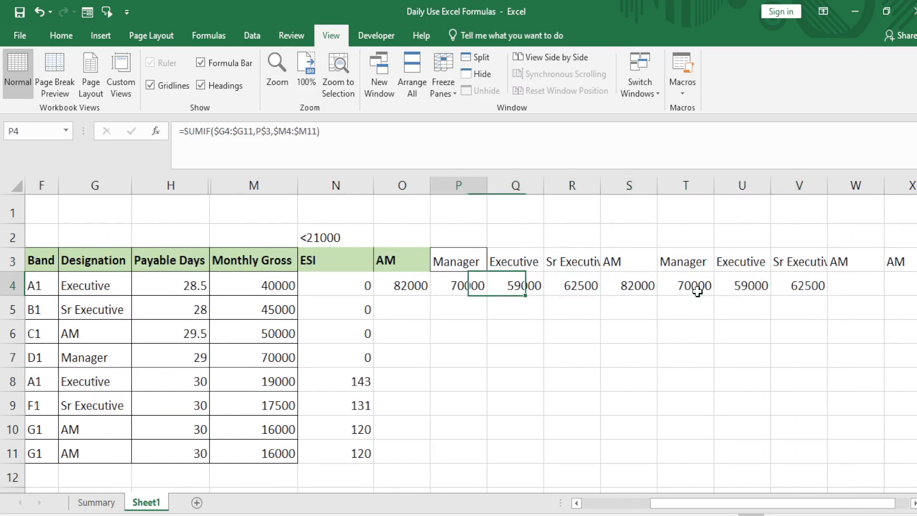
key(Left)
key(Left)
key(Left)
key(Left)
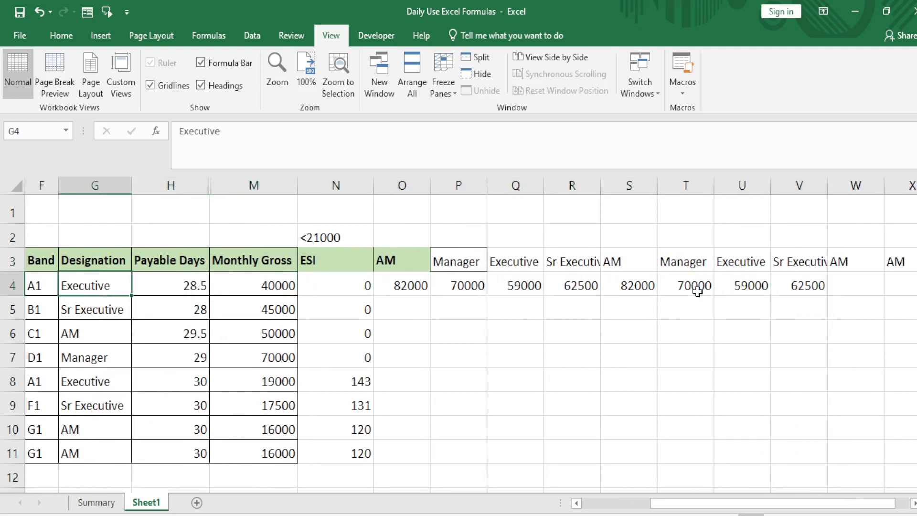
key(Left)
key(Right)
key(Right)
key(Left)
key(Left)
key(Left)
key(Home)
key(ctrl+Right)
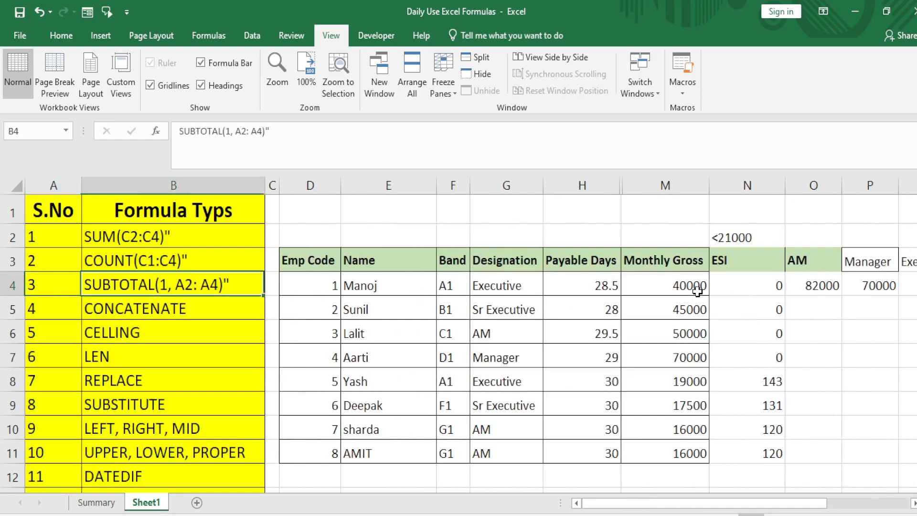
key(ctrl+Right)
key(ctrl+Right)
key(Right)
key(Right)
key(Left)
key(Left)
key(Left)
key(Left)
key(Left)
key(Down)
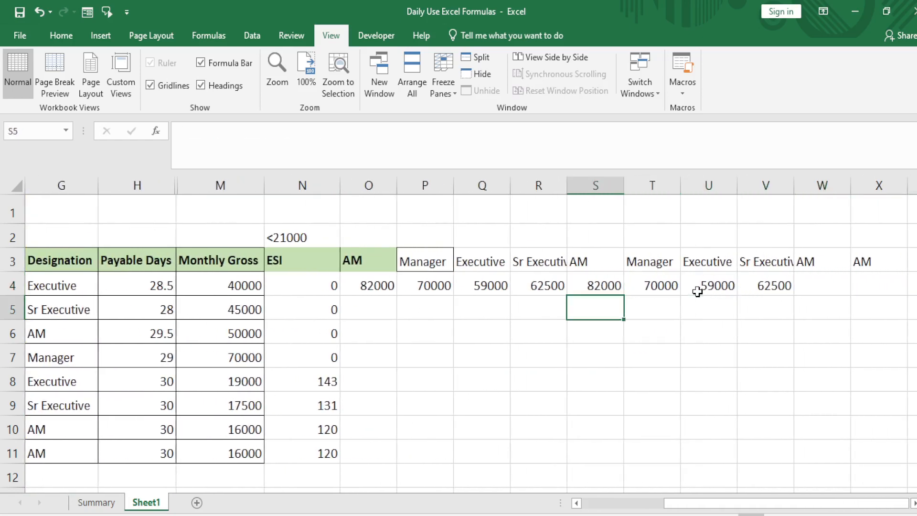
key(ctrl+Left)
key(Up)
key(Right)
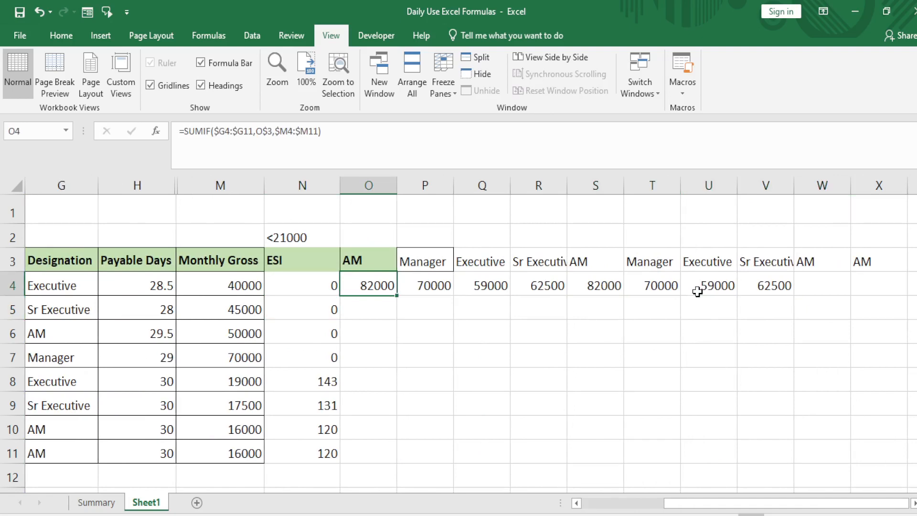
Review the list of formula types in column B, from the first entries down to COUNTIF.
key(ctrl+Left)
key(ctrl+Left)
key(Up)
key(Up)
key(Right)
key(Down)
key(Down)
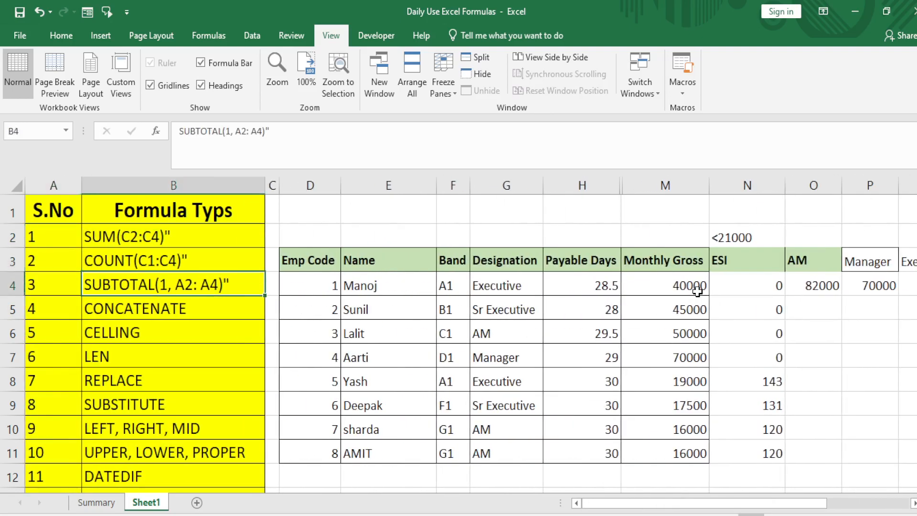
key(Down)
key(Down)
key(Down)
key(Down)
key(Down)
key(Down)
key(Down)
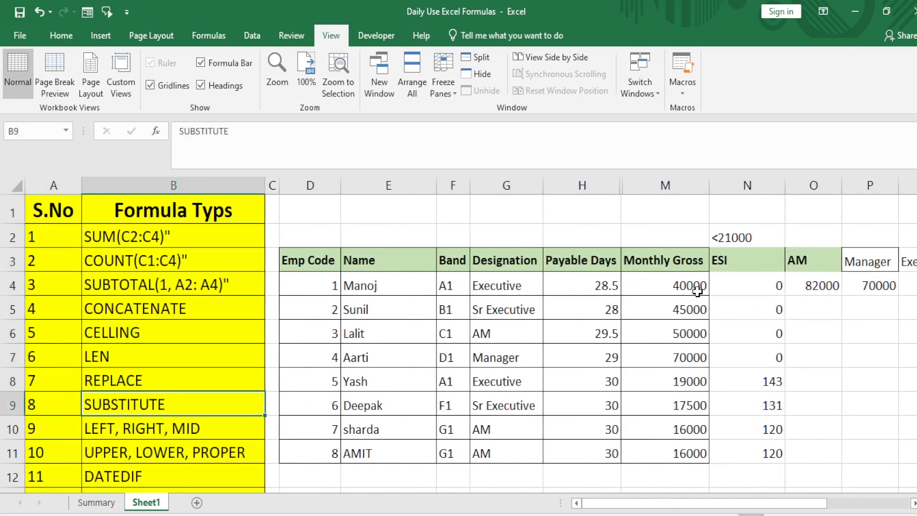
key(Down)
key(Down)
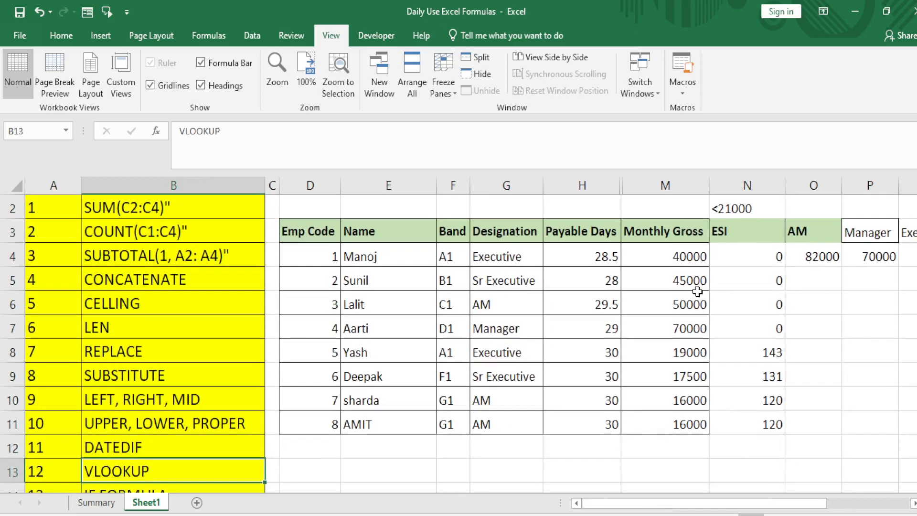
key(Down)
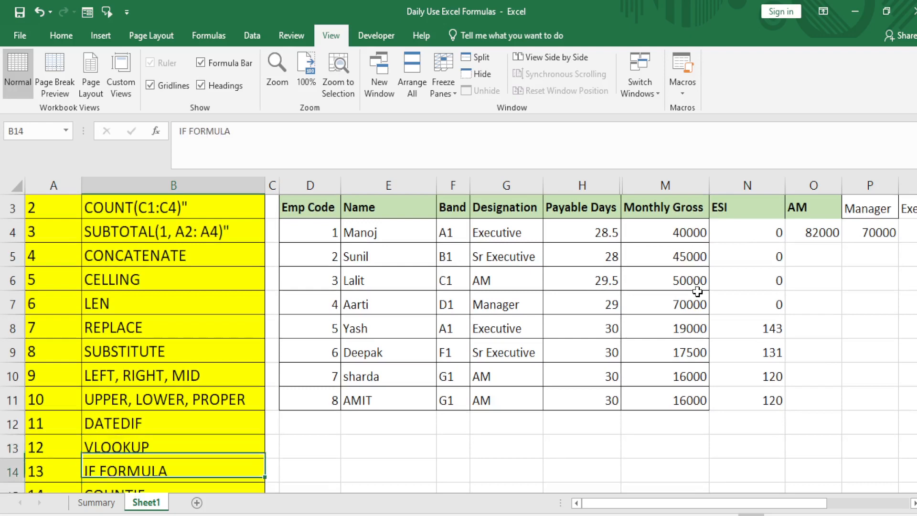
key(Down)
key(Up)
key(Up)
key(Up)
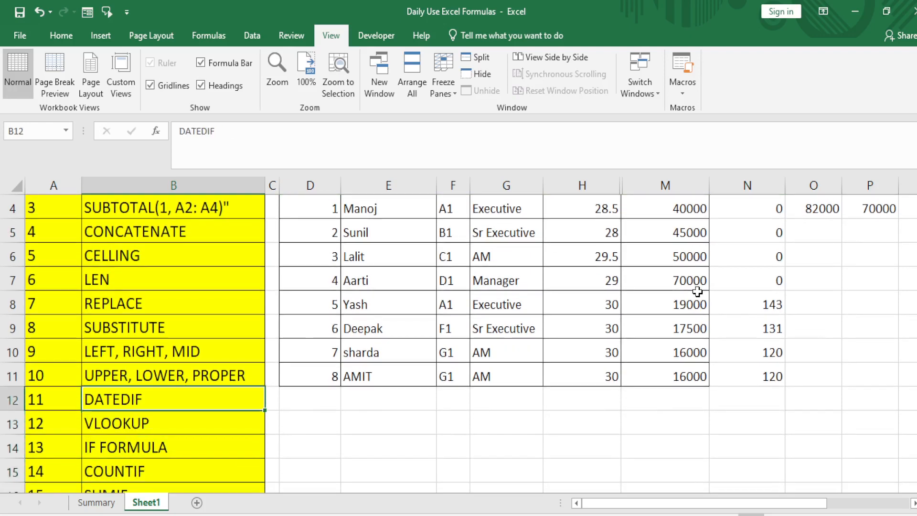
key(Up)
key(Up)
key(Down)
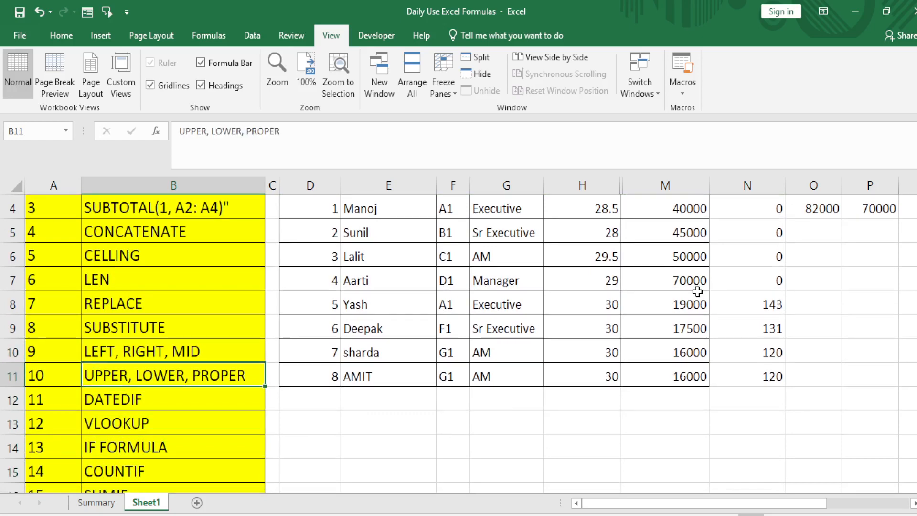
key(Up)
key(Up)
key(Down)
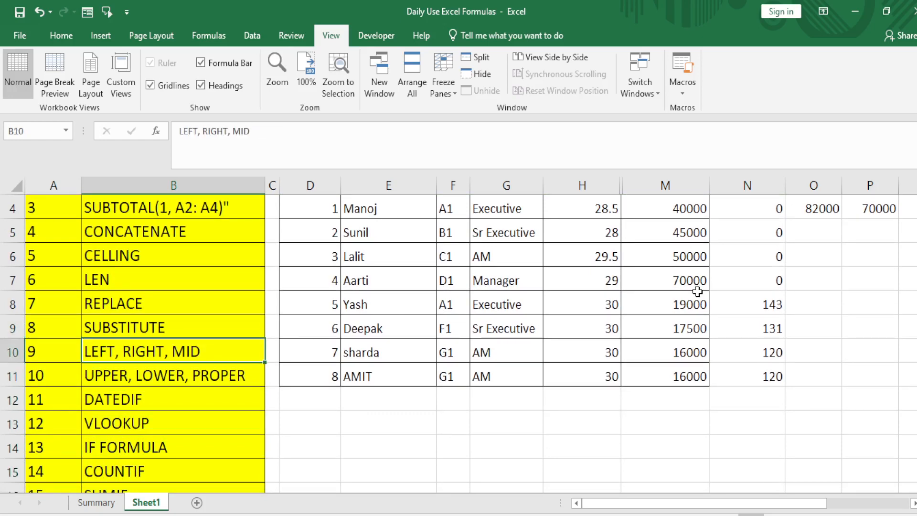
Enter the sample text sdagafadfad in F13 below the employee table.
key(Right)
key(Right)
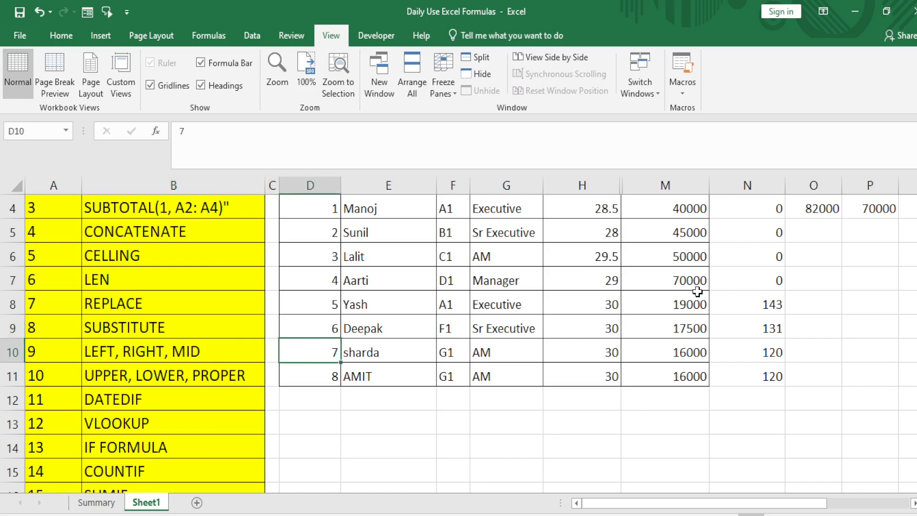
key(Down)
key(Down)
key(Right)
key(Right)
key(Down)
text(sd)
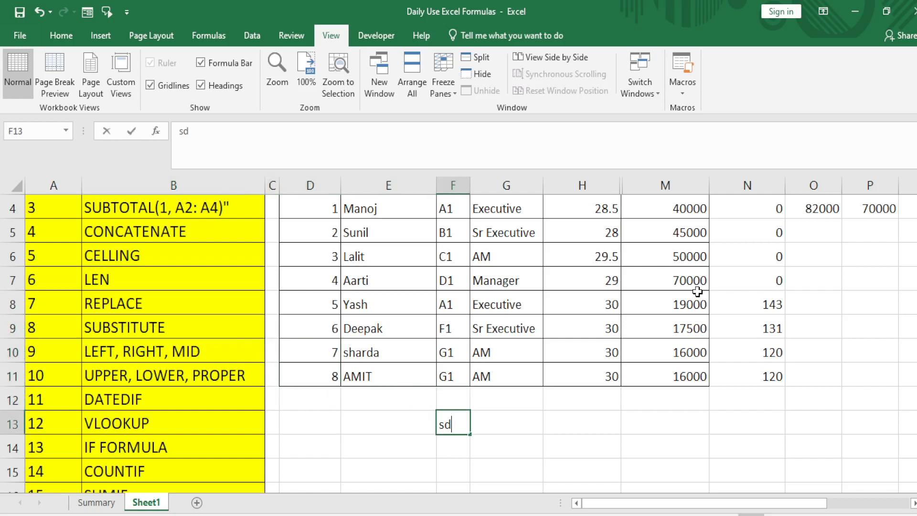
text(agafadfad)
key(Right)
key(Right)
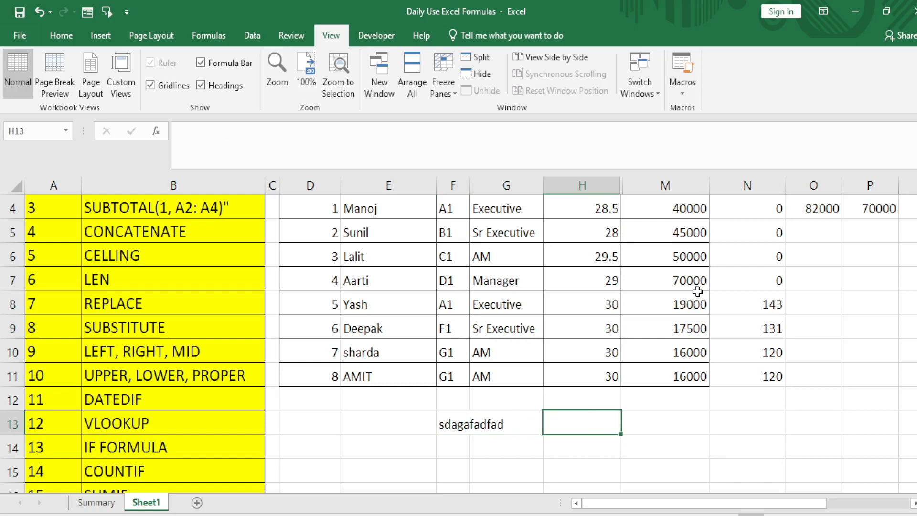
Extract the first three characters of the F13 sample text into H13 with =LEFT(F13,3).
text(=lef)
key(Tab)
key(Left)
key(Left)
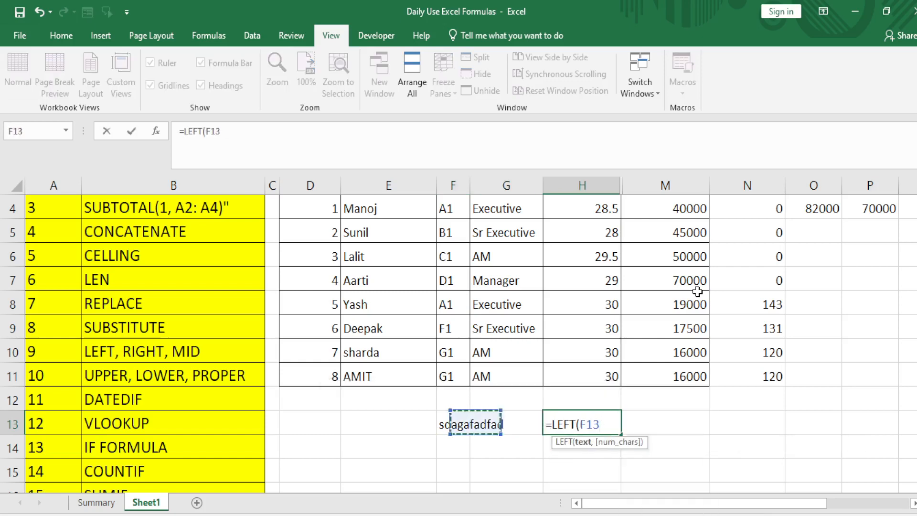
text(,3)
key(Return)
Clear the sample text and the LEFT formula from F13:H13.
key(Up)
key(shift+Down)
key(shift+Down)
key(shift+Down)
key(shift+Down)
key(shift+Down)
key(shift+Down)
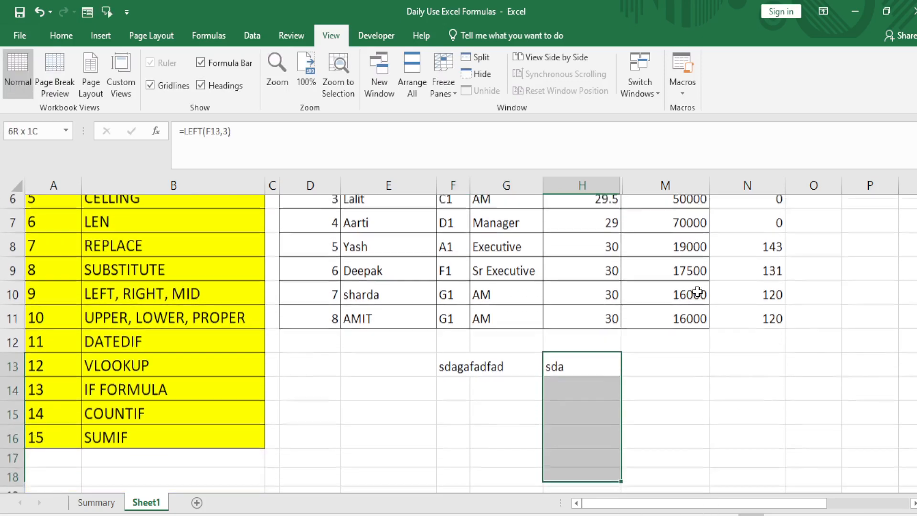
key(Up)
key(Down)
key(Left)
key(Left)
key(shift+Right)
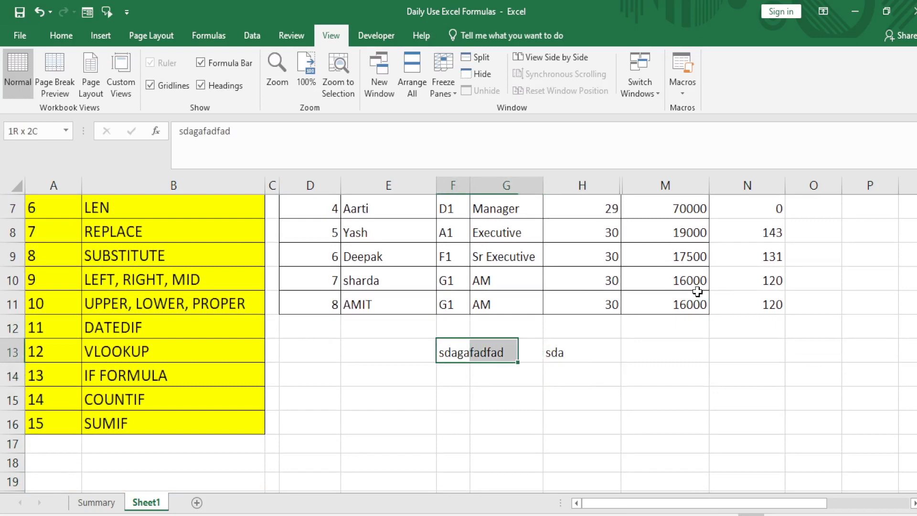
key(shift+Right)
key(Delete)
key(Up)
key(Up)
key(Up)
key(Up)
key(Up)
key(Up)
key(Up)
key(Up)
key(Up)
key(Up)
key(Up)
key(Up)
key(Down)
key(Down)
key(Down)
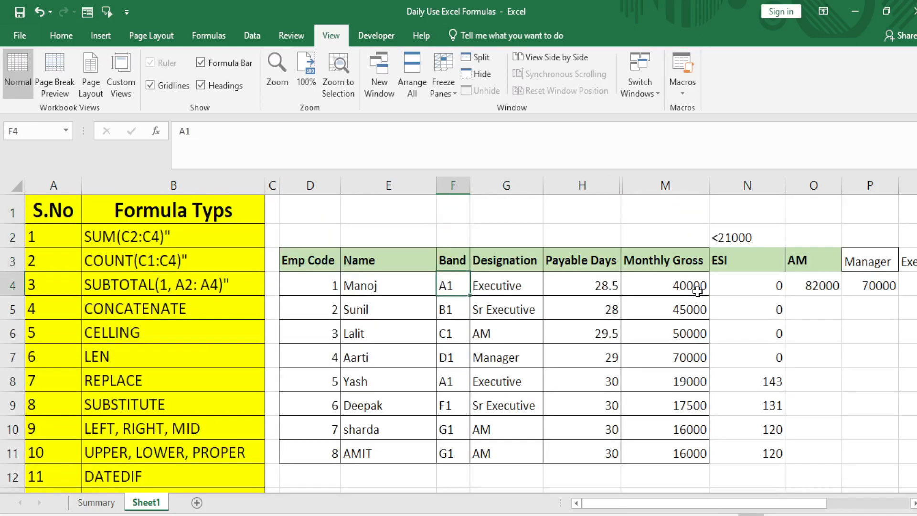
key(Down)
key(Left)
key(Left)
key(Up)
key(Right)
key(Right)
key(Right)
key(Right)
key(Right)
key(Right)
key(Left)
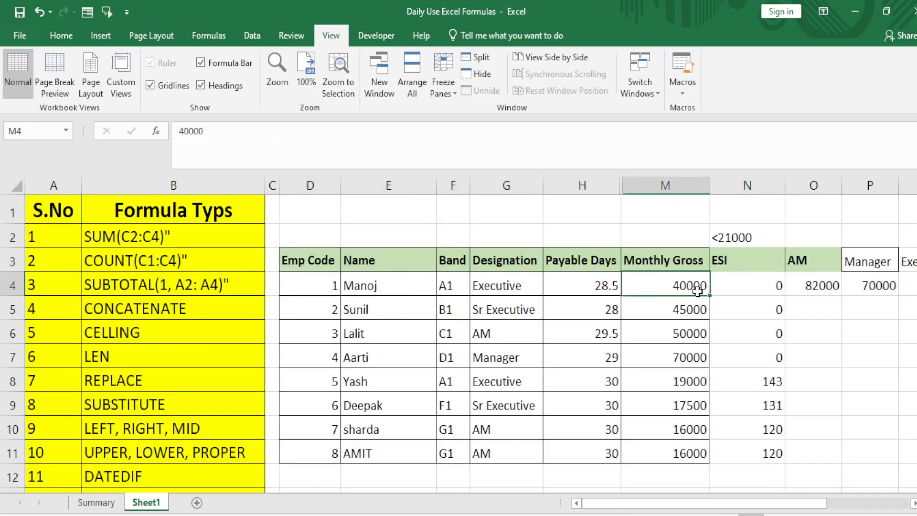
key(Left)
key(Left)
key(Left)
key(Right)
key(Right)
key(Right)
key(Right)
key(Right)
key(Right)
key(Right)
key(Right)
key(Right)
key(Left)
key(Left)
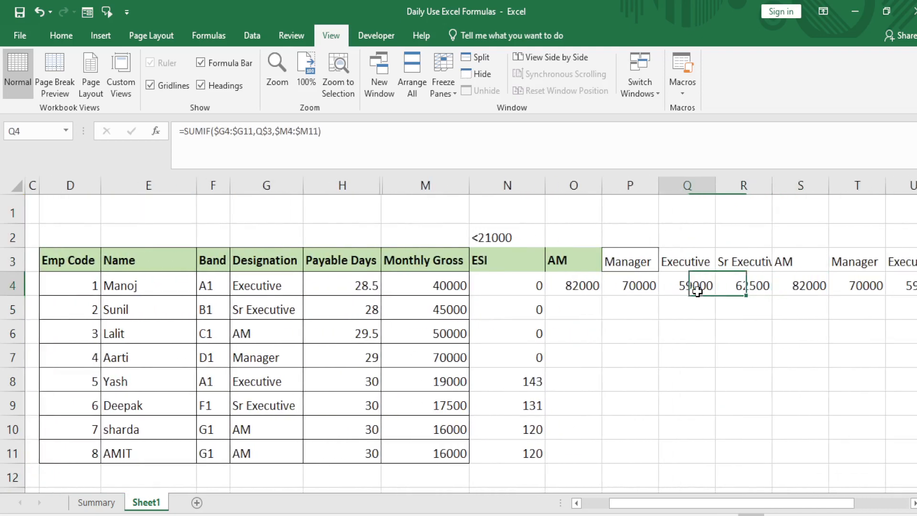
Enter Sr in O5 and Flash Fill O5:O11 with the first word of each designation.
key(Left)
key(Down)
key(Left)
key(Left)
key(Left)
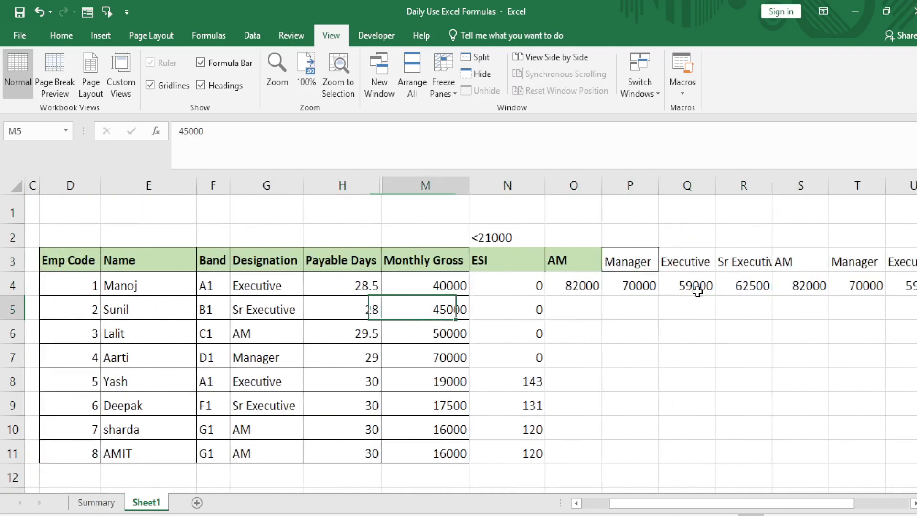
key(Right)
key(Right)
key(Right)
key(Left)
text(S)
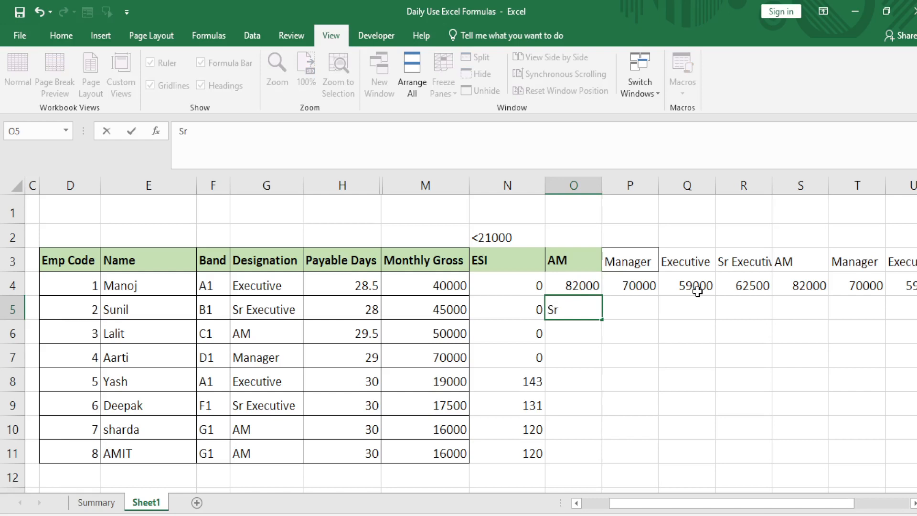
text(r)
key(Return)
key(Up)
key(shift+Down)
key(shift+Down)
key(shift+Down)
key(shift+Down)
key(shift+Down)
key(shift+Down)
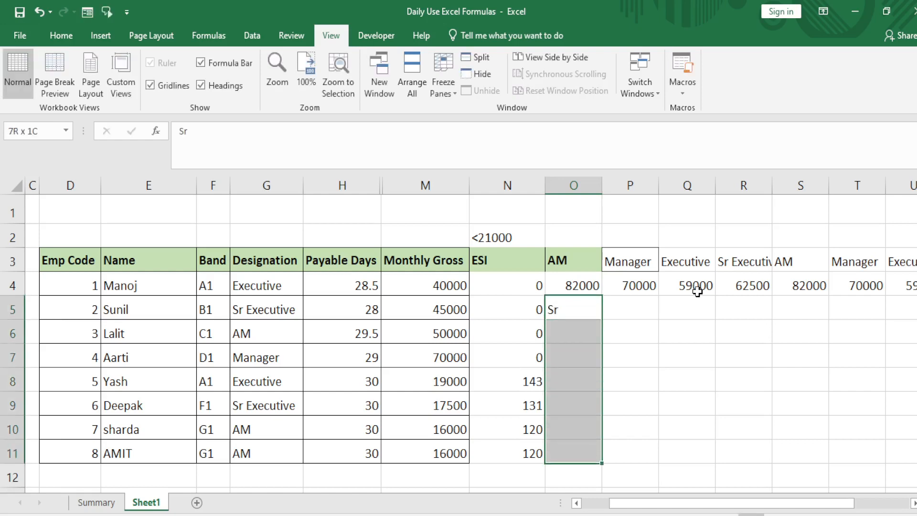
key(ctrl+e)
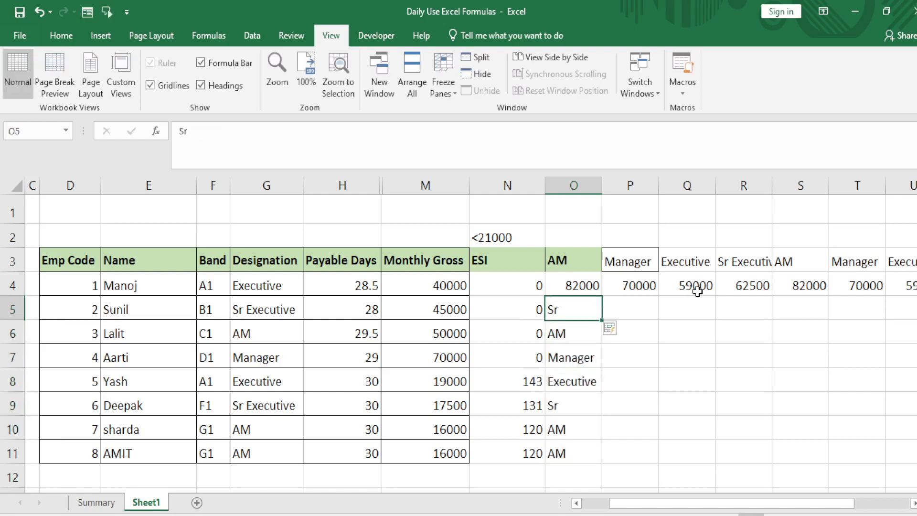
Undo the Flash Fill in column O and the Sr entry in O5.
key(ctrl+z)
key(ctrl+z)
key(Left)
key(Left)
key(Left)
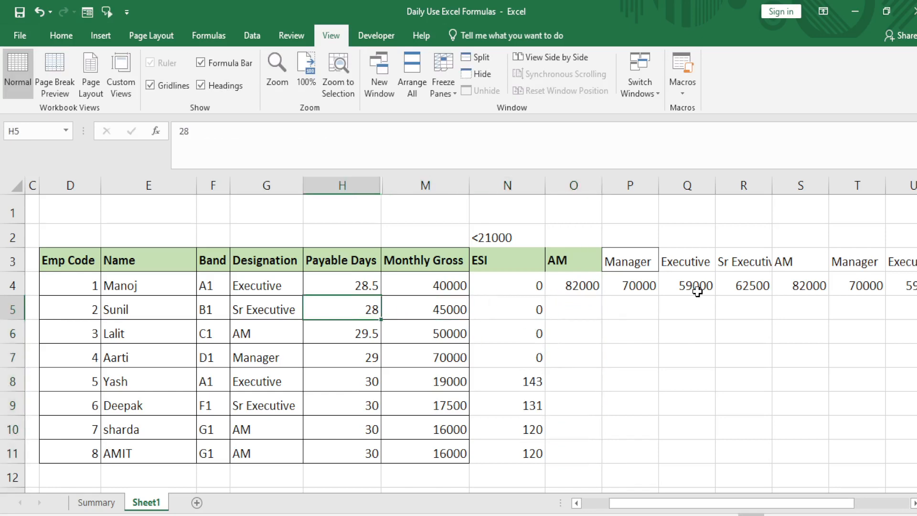
key(Left)
key(Right)
key(Right)
key(Left)
key(Left)
key(Left)
key(Left)
key(Left)
key(Left)
key(Left)
key(Left)
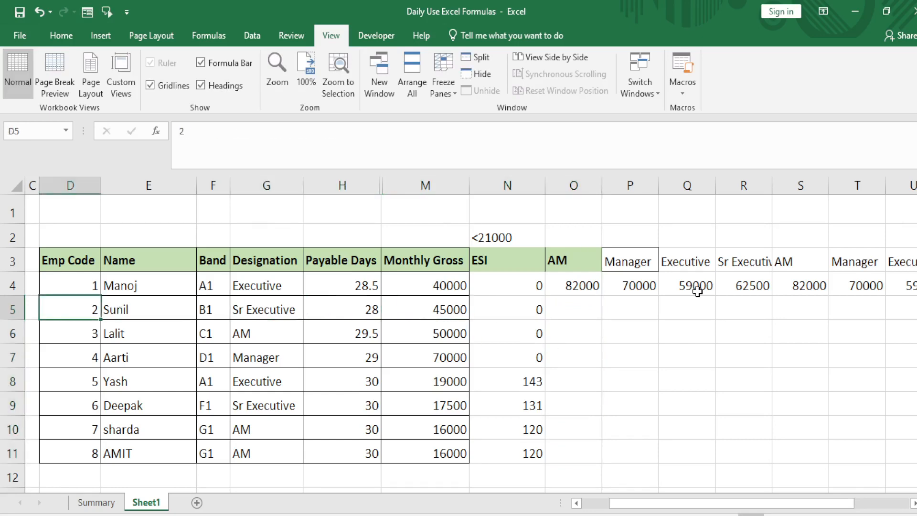
Go through the formula types listed in column B once more, down to VLOOKUP and back up.
key(Right)
key(Right)
key(Up)
key(Up)
key(Up)
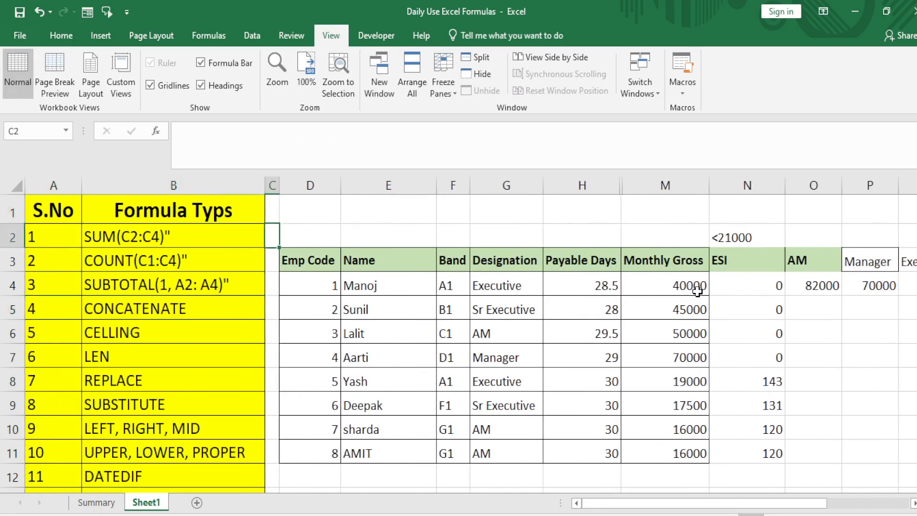
key(Left)
key(Left)
key(Down)
key(Right)
key(Down)
key(Down)
key(Down)
key(Down)
key(Down)
key(Down)
key(Down)
key(Down)
key(Down)
key(Down)
key(Down)
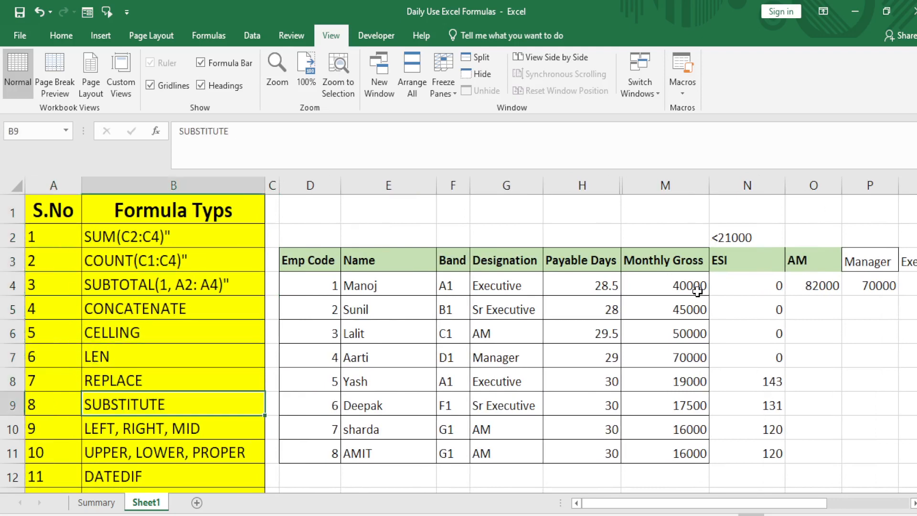
key(Up)
key(Up)
key(Up)
key(Up)
key(Up)
key(Up)
key(Up)
key(Up)
key(Up)
key(Up)
key(Up)
key(Up)
key(Up)
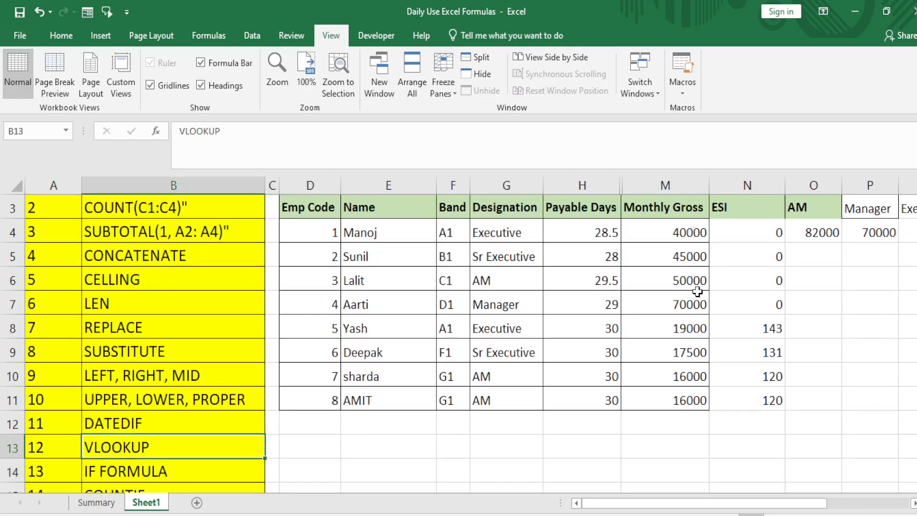
key(Down)
key(Down)
key(Down)
Switch to the Summary sheet and select the empty cell H17 below the subscribe banner.
key(Right)
key(Right)
key(Right)
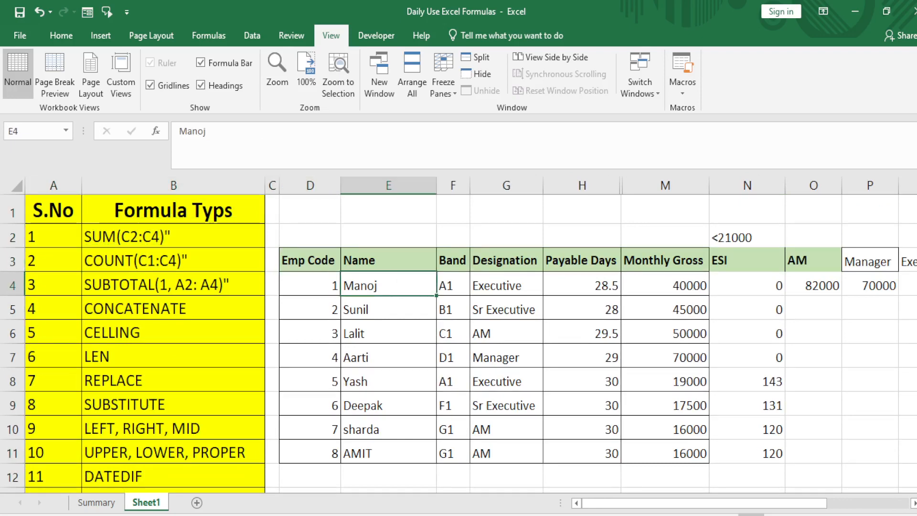
click(96, 502)
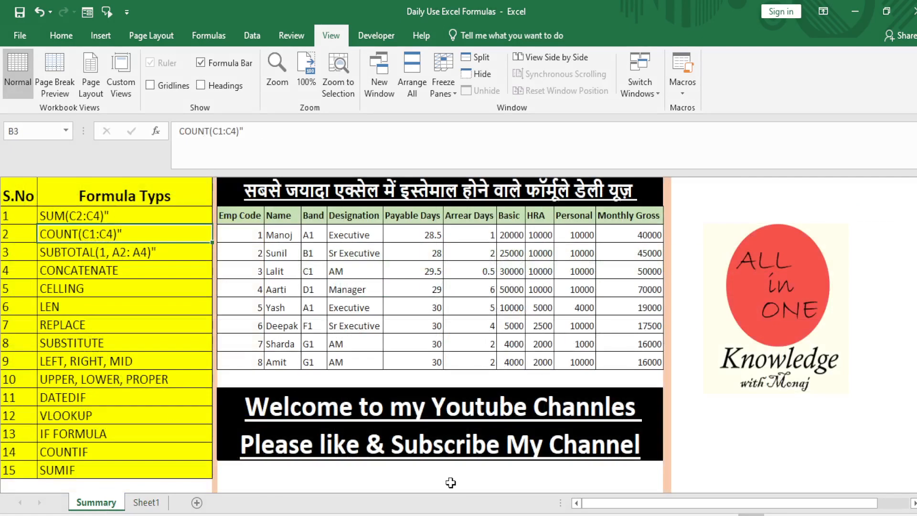
click(428, 483)
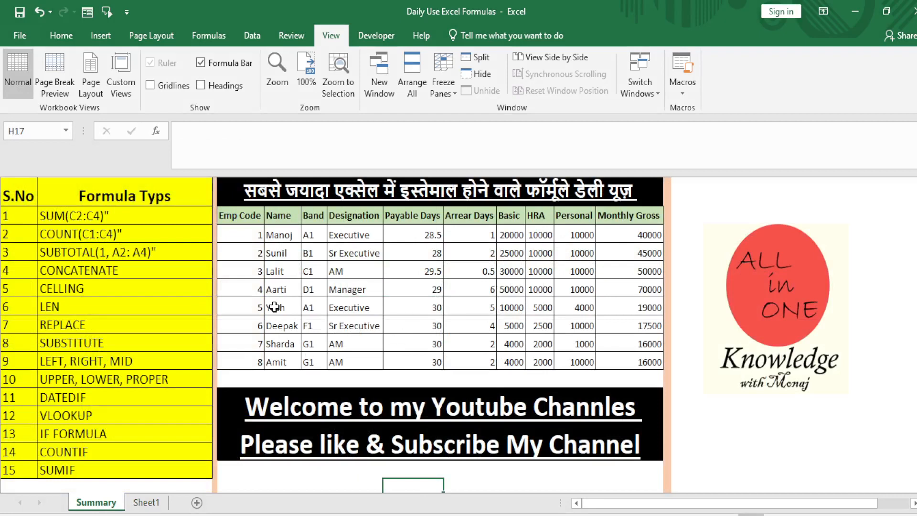